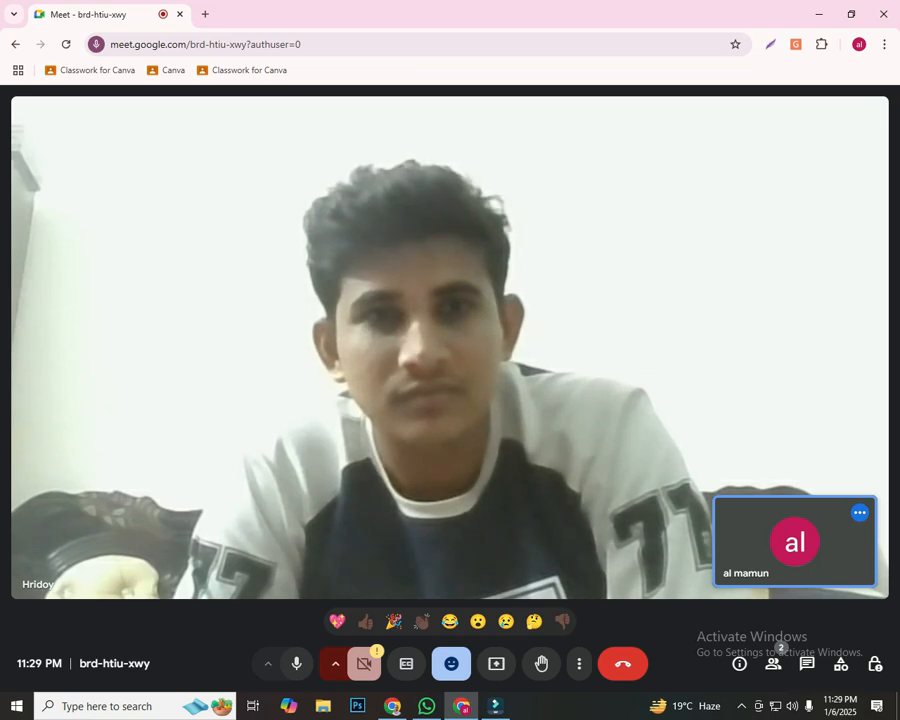
# Open a new browser tab for the demonstration and share the entire screen in the Google Meet call
pyautogui.click(205, 14)
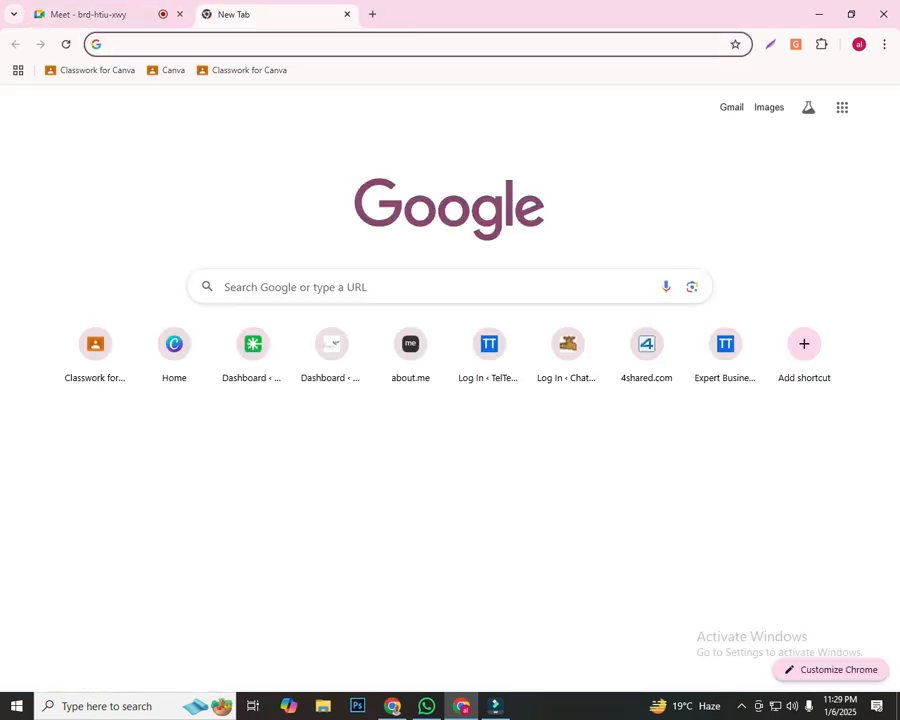
pyautogui.click(100, 14)
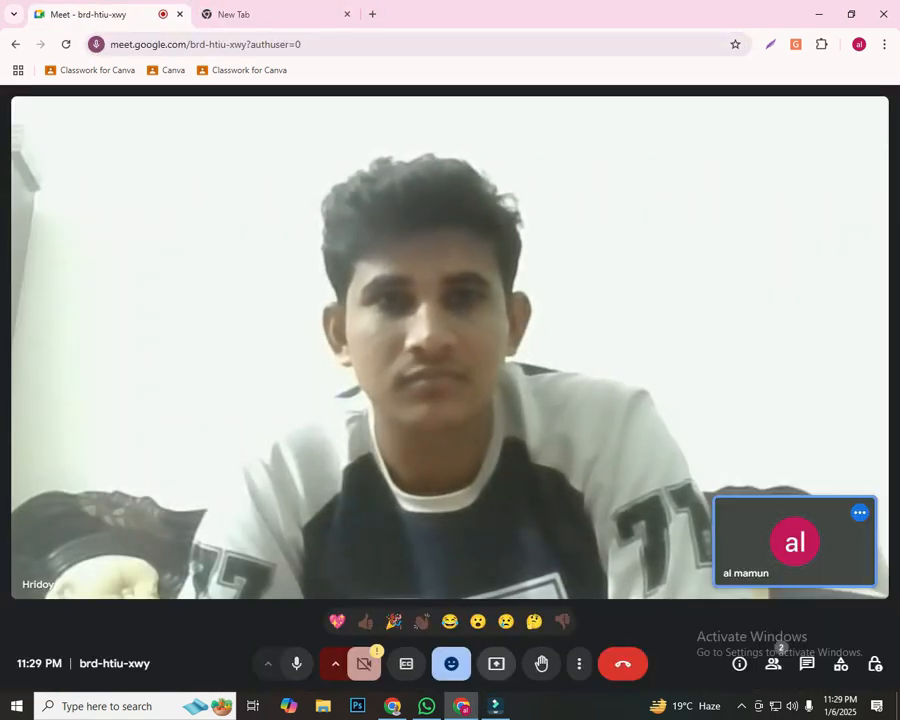
pyautogui.click(496, 664)
pyautogui.click(578, 126)
pyautogui.click(354, 212)
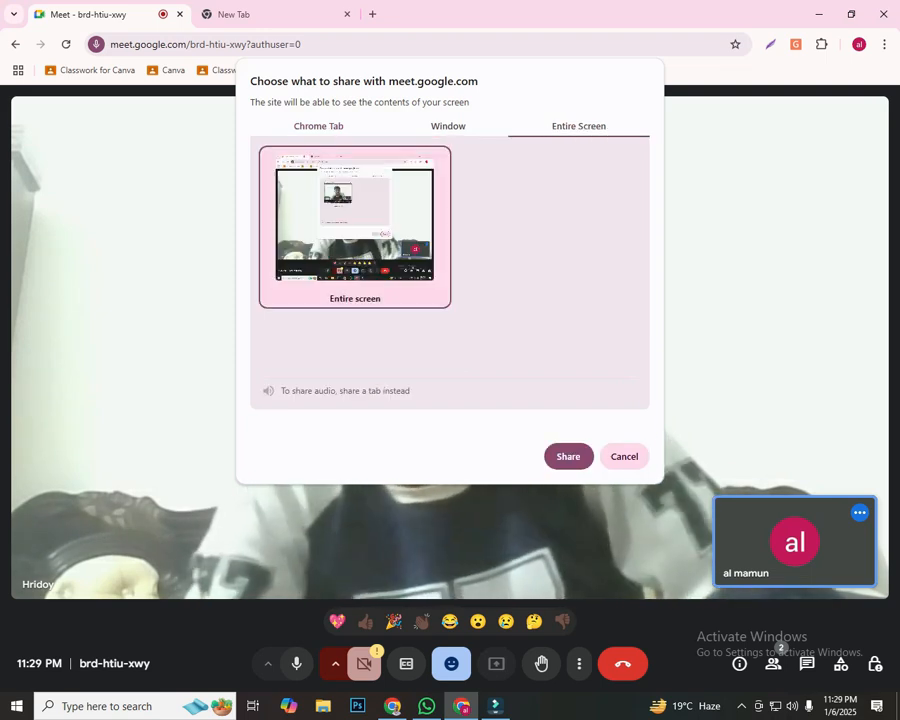
pyautogui.click(568, 456)
# Search Google for "local guide" in the new tab
pyautogui.click(233, 14)
pyautogui.click(270, 44)
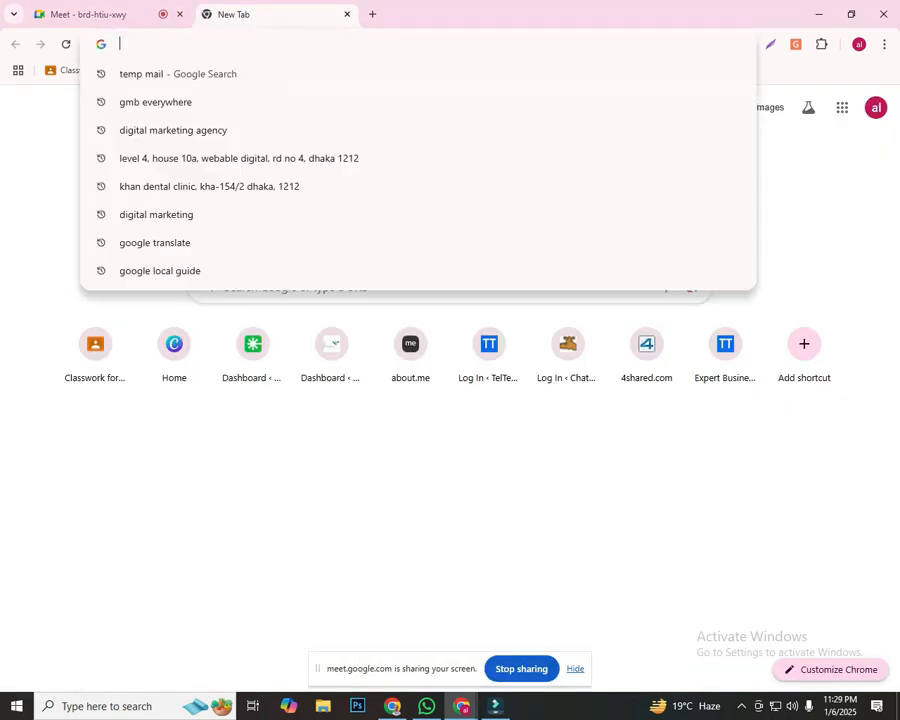
pyautogui.write('goo')
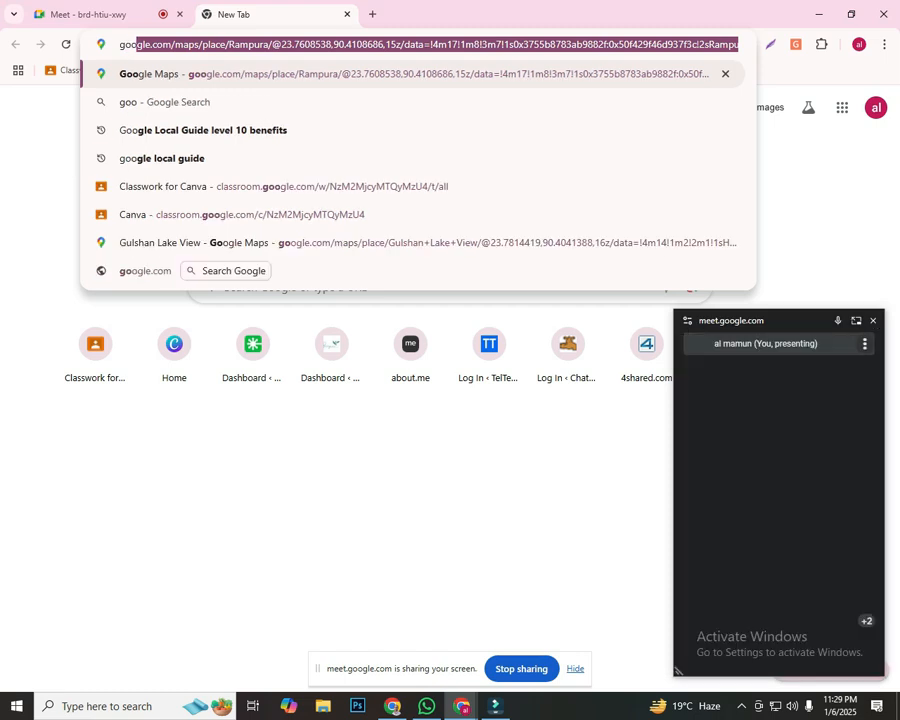
pyautogui.write('g')
pyautogui.press('BackSpace')
pyautogui.press('BackSpace')
pyautogui.press('BackSpace')
pyautogui.press('BackSpace')
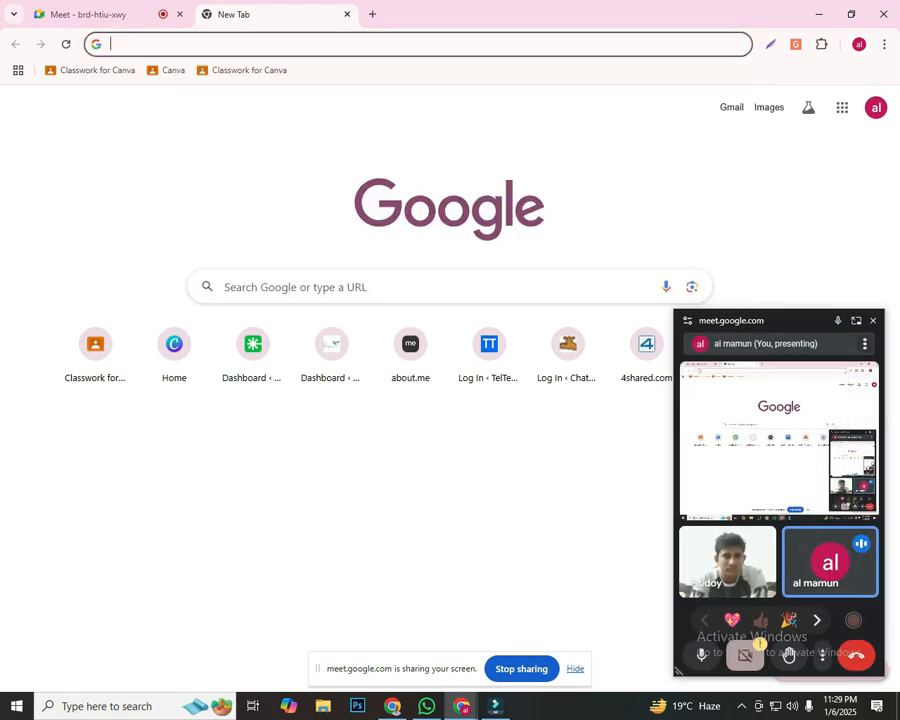
pyautogui.write('l')
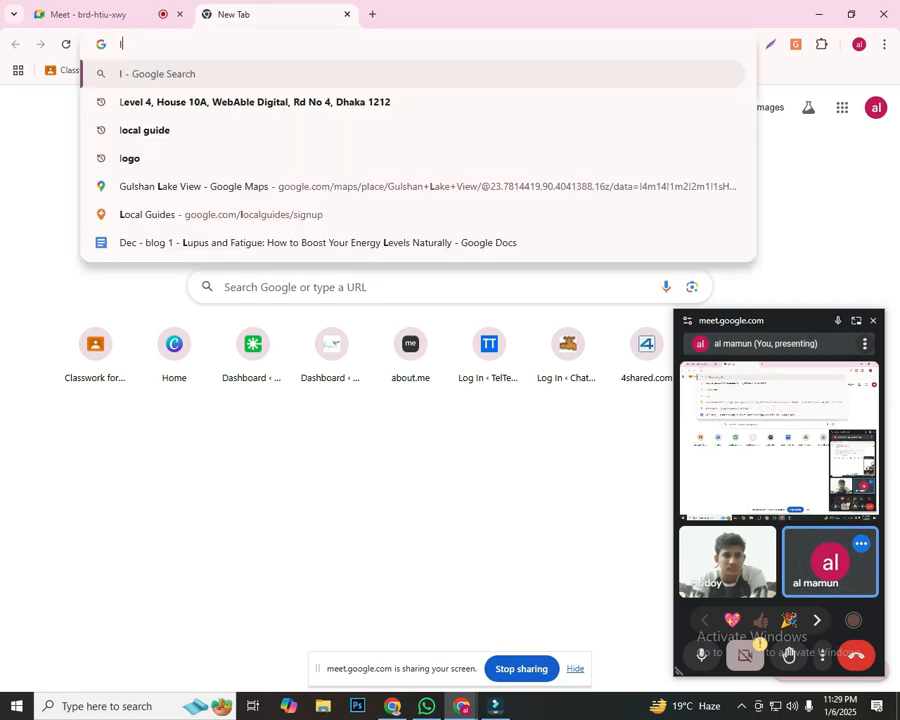
pyautogui.write('ocal guide')
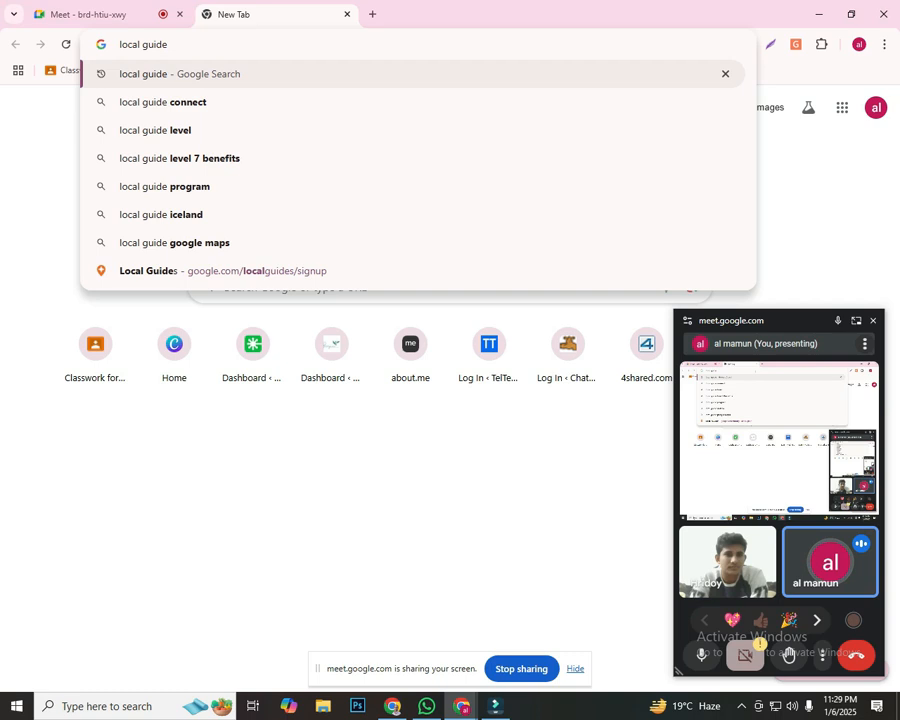
pyautogui.press('Return')
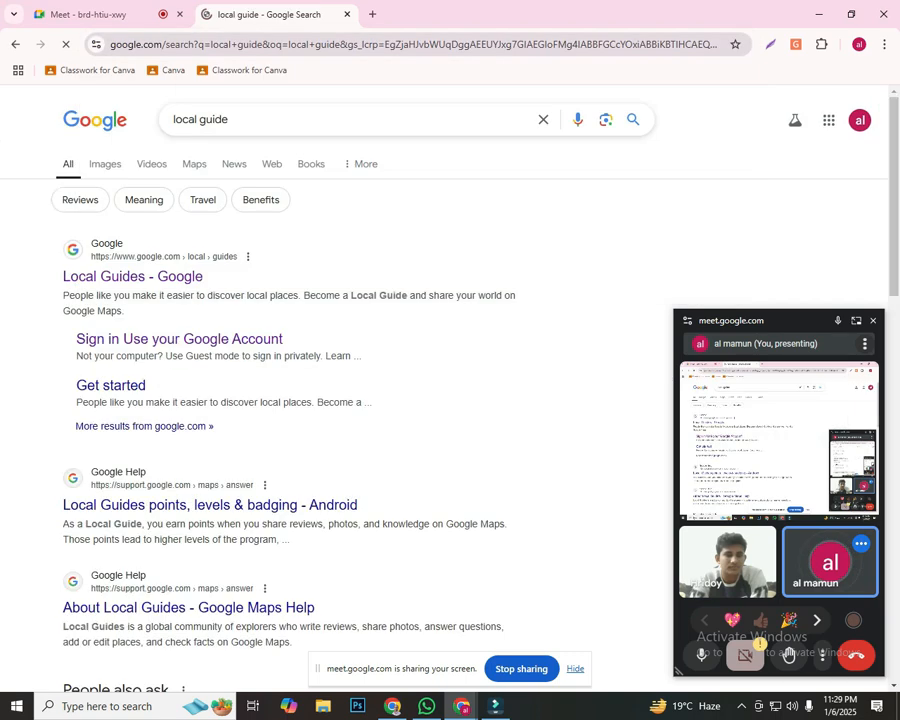
# Open Google's Local Guides site, dismiss the floating meeting window, and go through Get started to the account's contributions in Google Maps
pyautogui.click(132, 276)
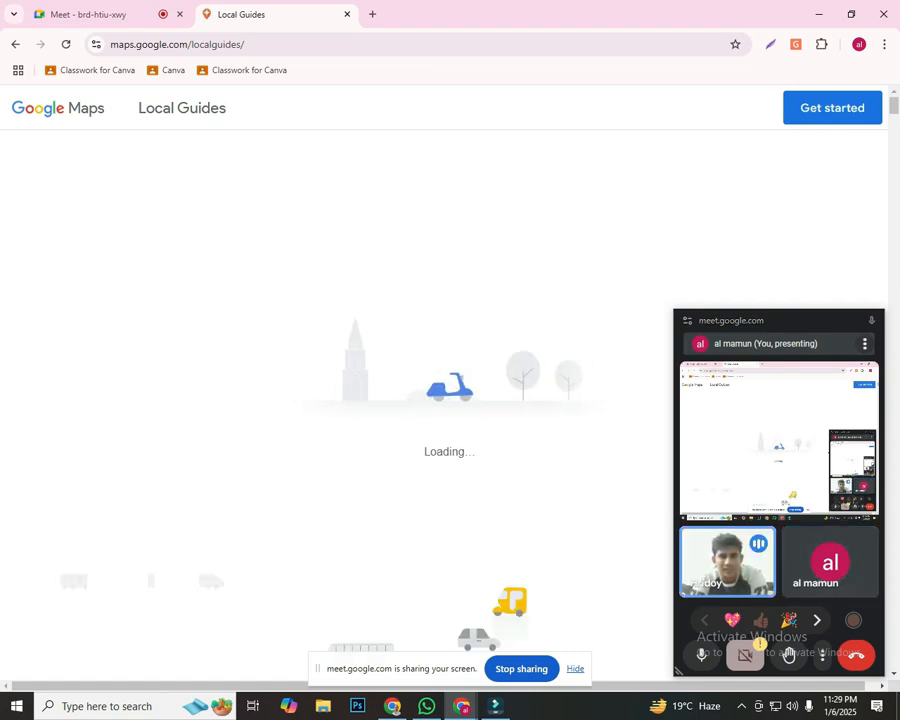
pyautogui.click(873, 320)
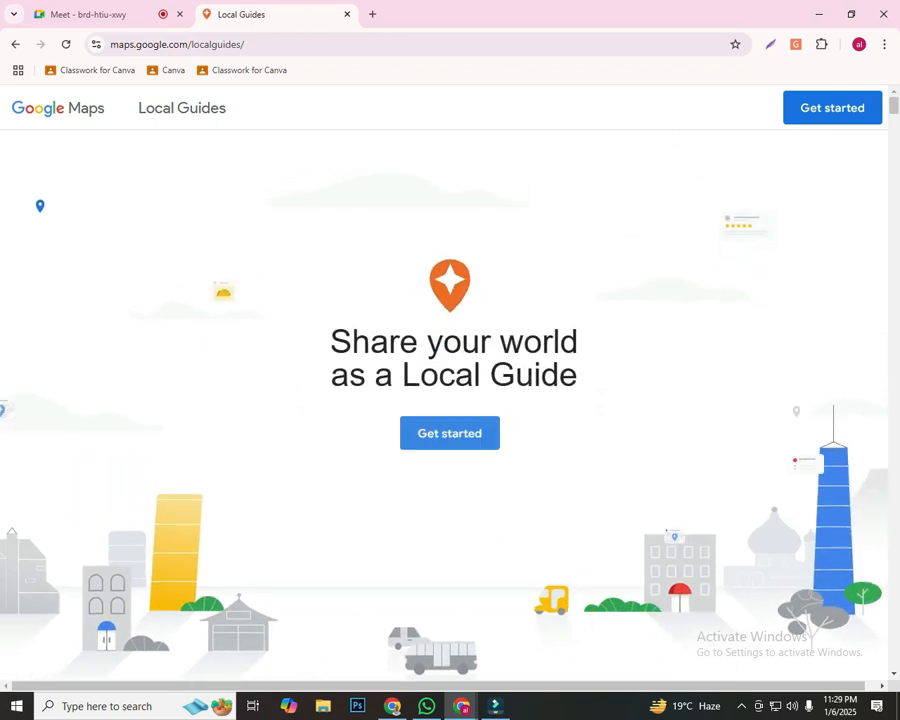
pyautogui.click(450, 433)
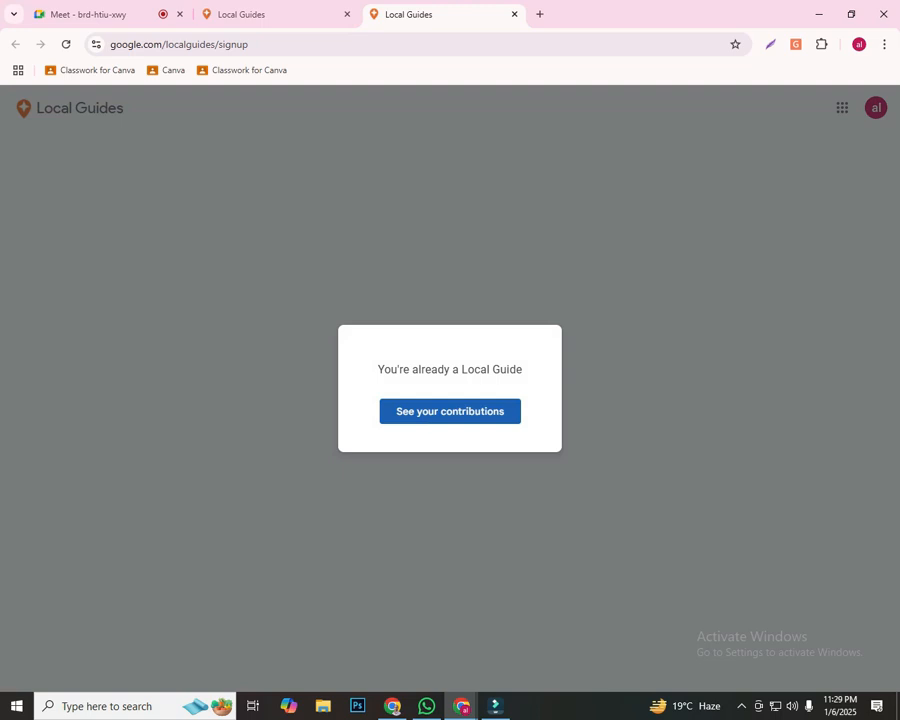
pyautogui.click(450, 411)
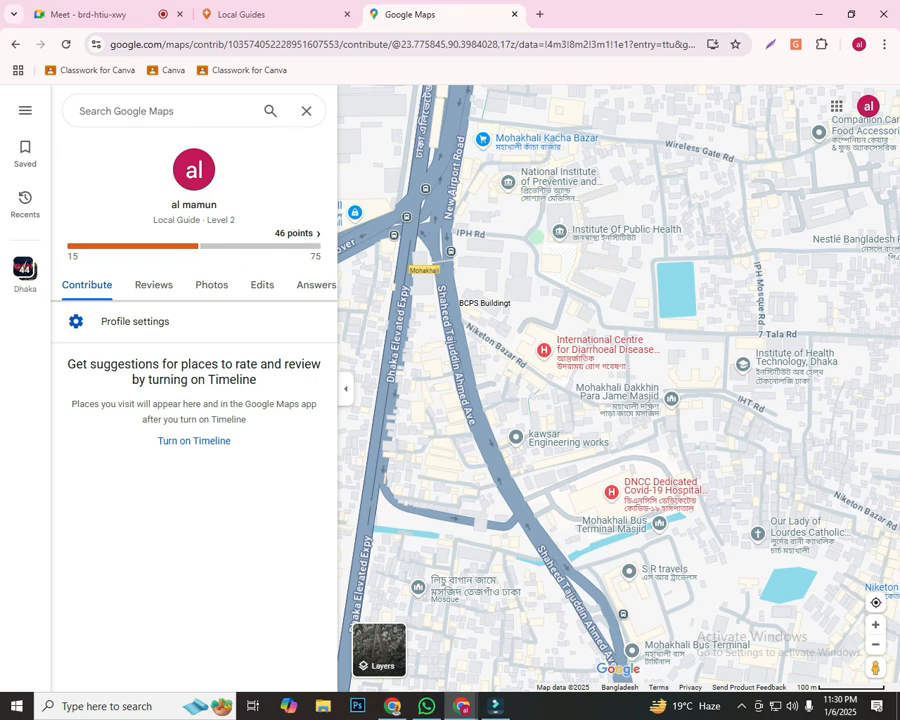
pyautogui.moveTo(231, 220)
pyautogui.mouseDown()
pyautogui.moveTo(204, 208)
pyautogui.moveTo(153, 219)
pyautogui.moveTo(218, 205)
pyautogui.mouseUp()
pyautogui.click(153, 218)
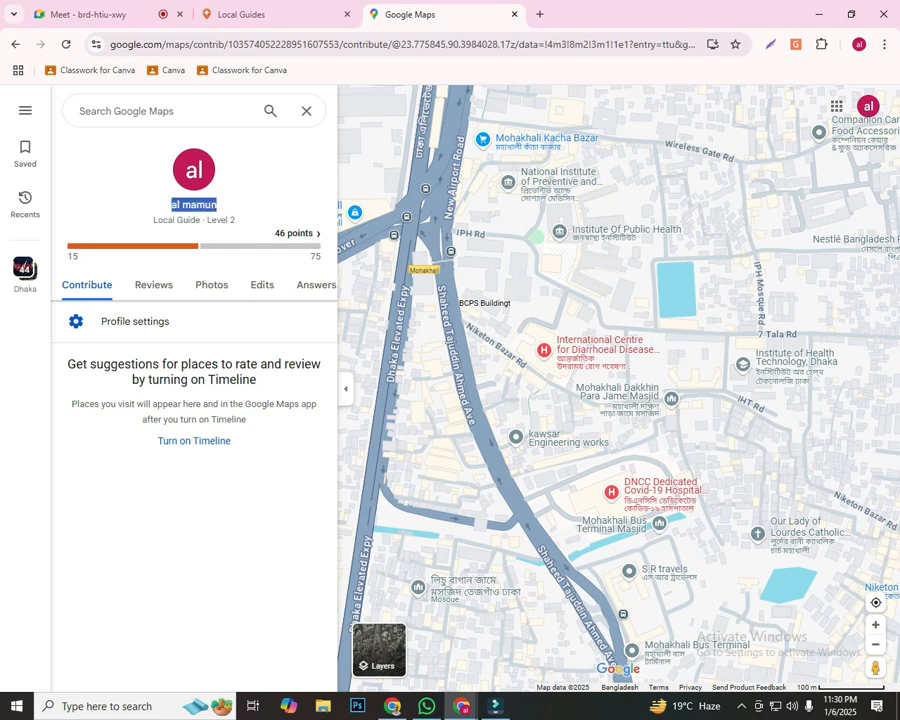
pyautogui.click(219, 205)
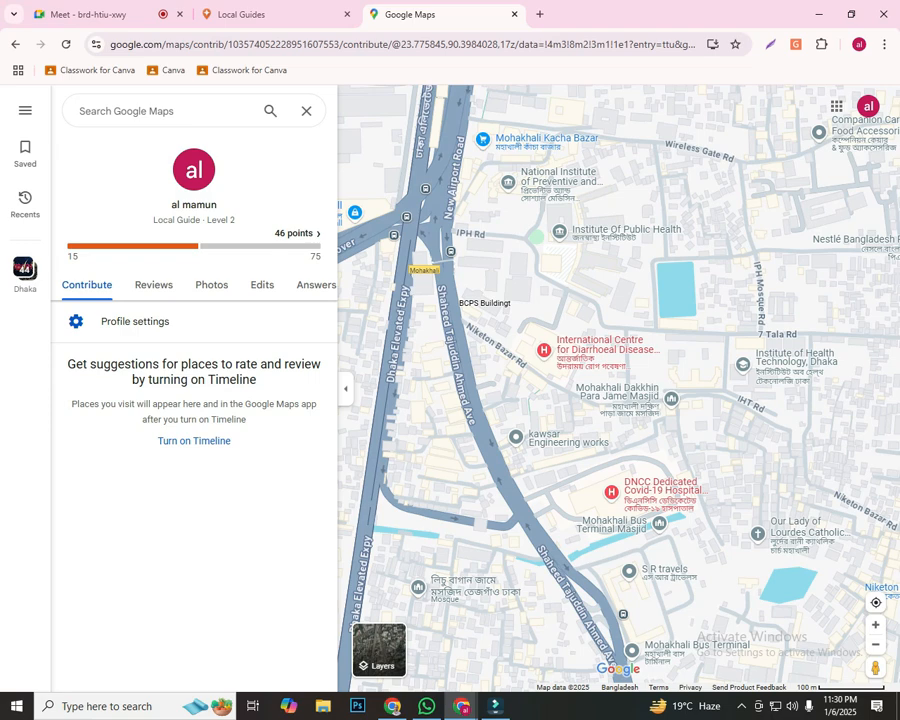
pyautogui.moveTo(171, 205); pyautogui.dragTo(218, 205)
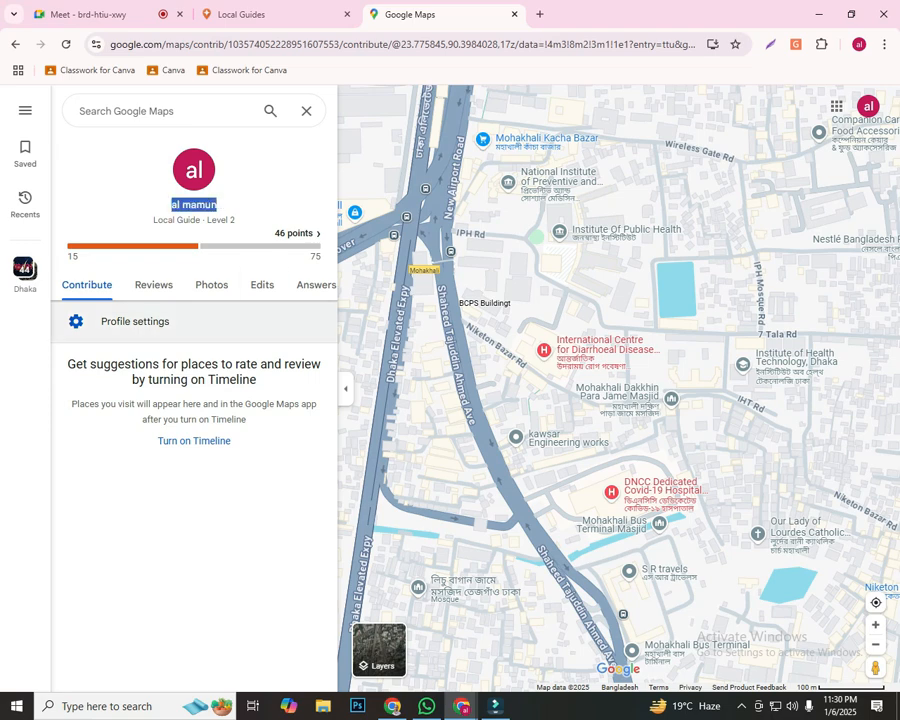
pyautogui.click(218, 205)
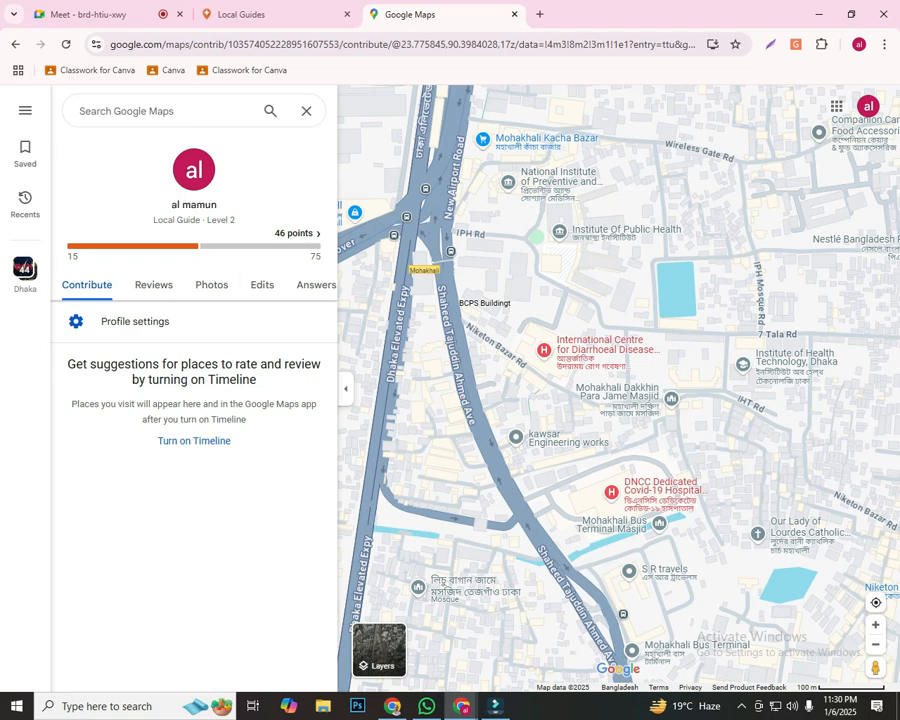
# Capture the screen, mark the Google Maps menu icon with a red rectangle and arrows, and discard the capture
pyautogui.press('Print')
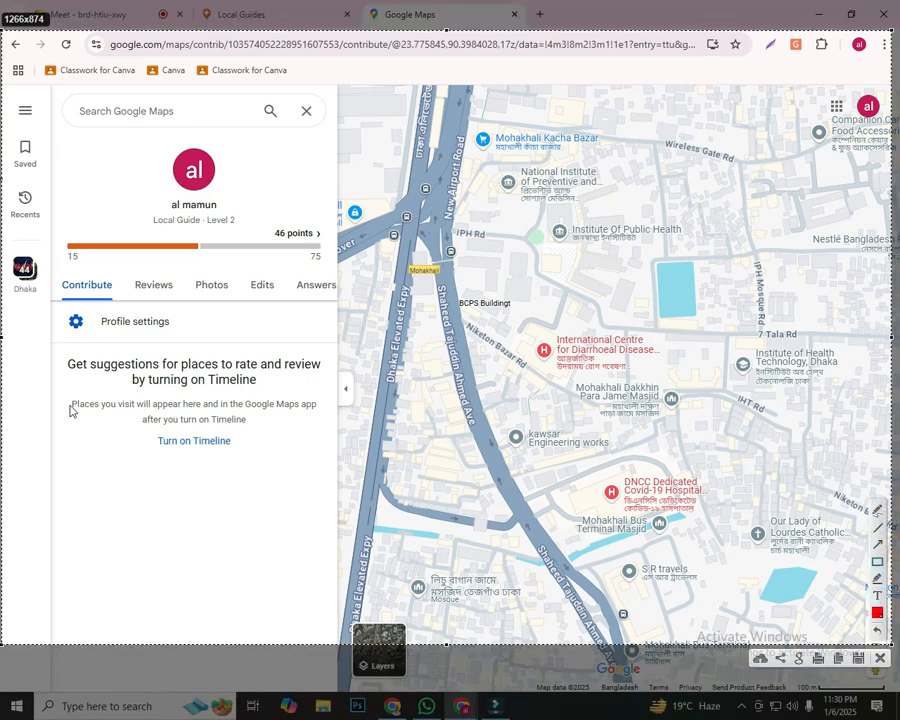
pyautogui.moveTo(6, 94); pyautogui.dragTo(47, 126)
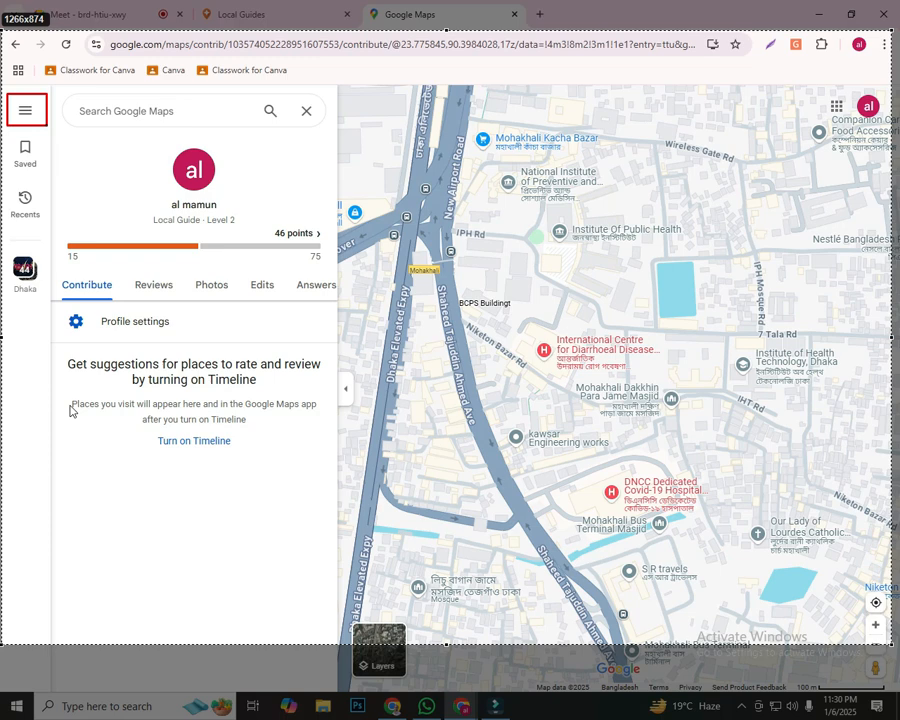
pyautogui.moveTo(540, 525)
pyautogui.mouseDown()
pyautogui.moveTo(328, 391)
pyautogui.moveTo(66, 188)
pyautogui.mouseUp()
pyautogui.moveTo(28, 122); pyautogui.dragTo(49, 153)
pyautogui.moveTo(82, 188); pyautogui.dragTo(39, 118)
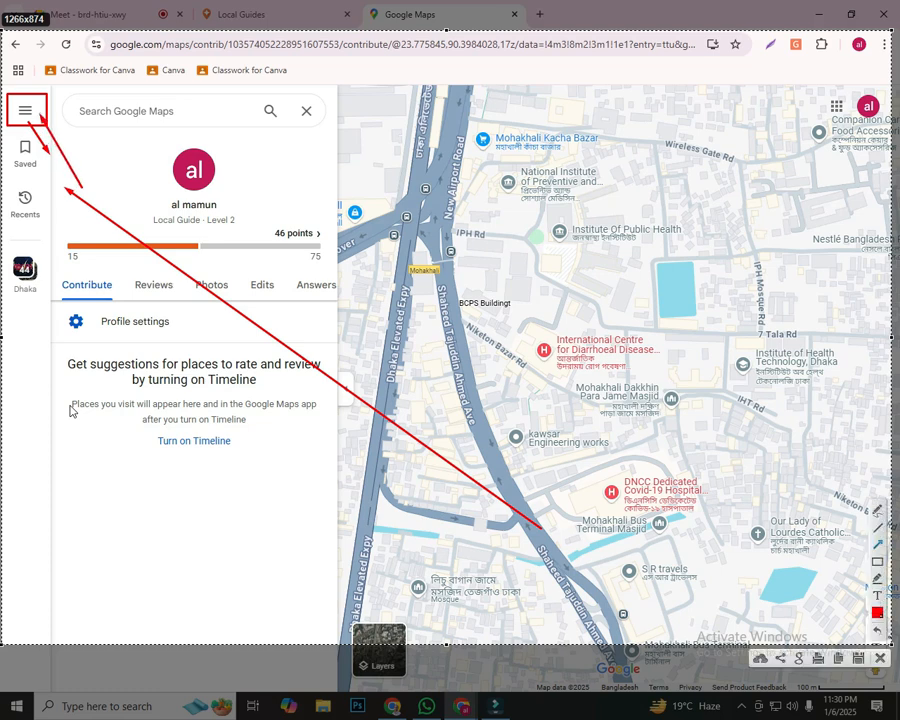
pyautogui.press('Escape')
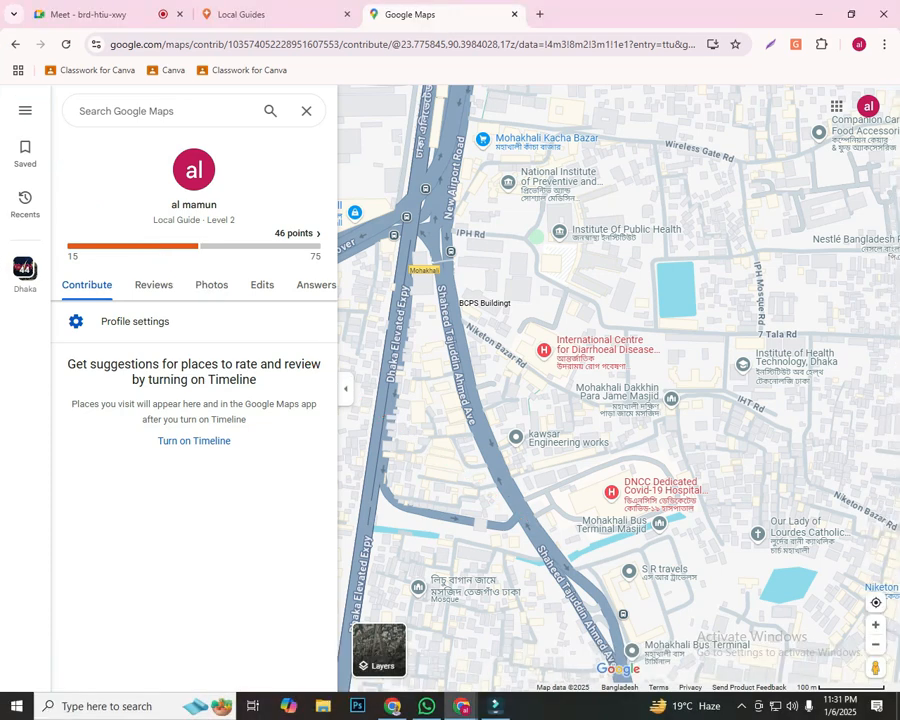
# Expand the Google Maps main menu, capture the screen, and frame the whole menu and its "Add your business" entry with red rectangles
pyautogui.click(25, 111)
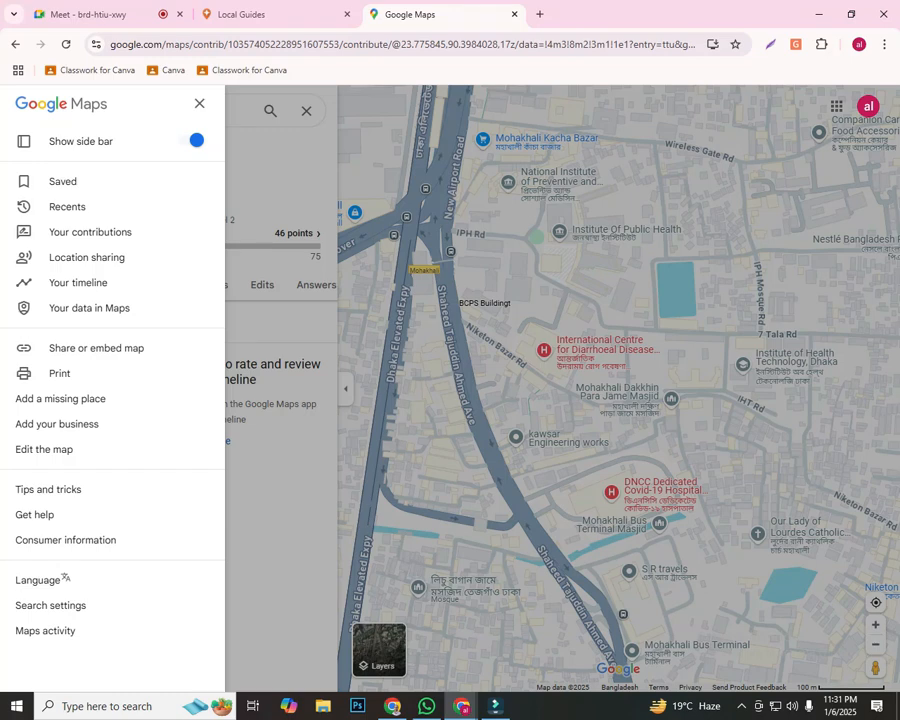
pyautogui.press('Print')
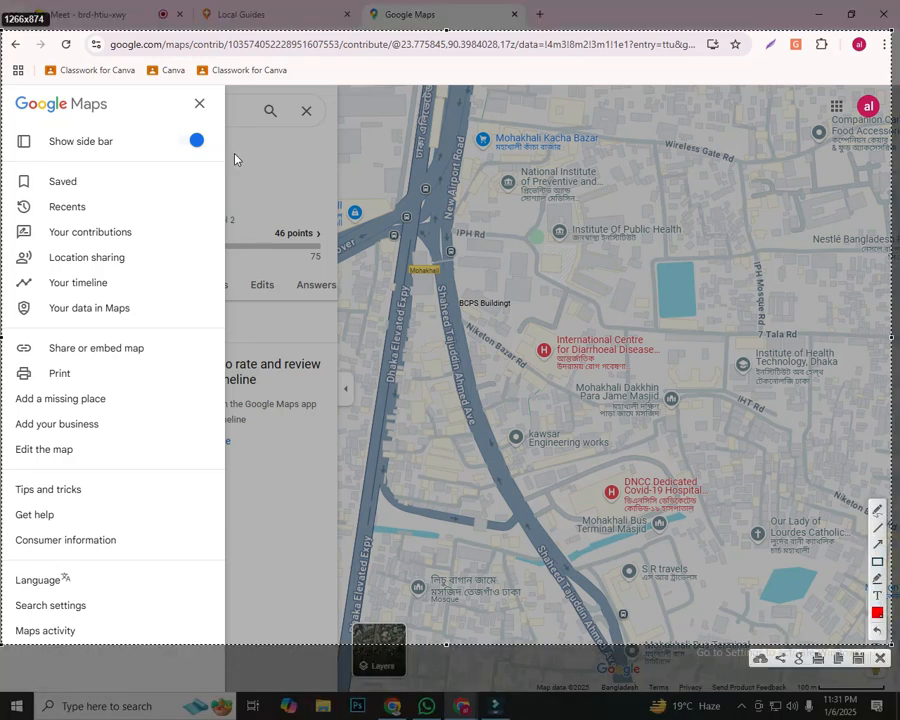
pyautogui.moveTo(3, 97)
pyautogui.mouseDown()
pyautogui.moveTo(155, 508)
pyautogui.moveTo(235, 643)
pyautogui.moveTo(279, 677)
pyautogui.mouseUp()
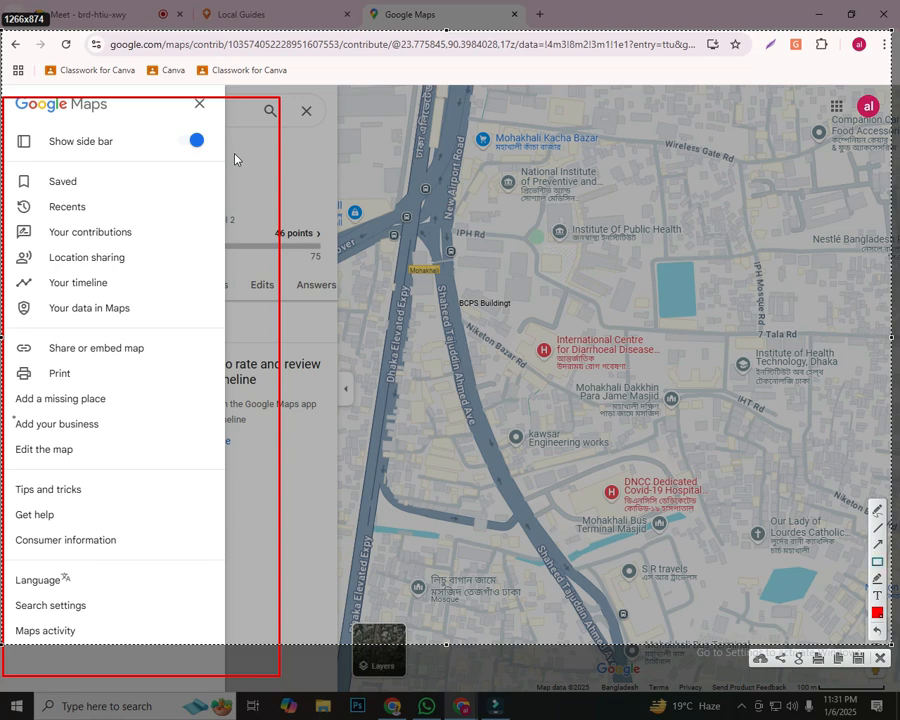
pyautogui.moveTo(12, 407); pyautogui.dragTo(127, 440)
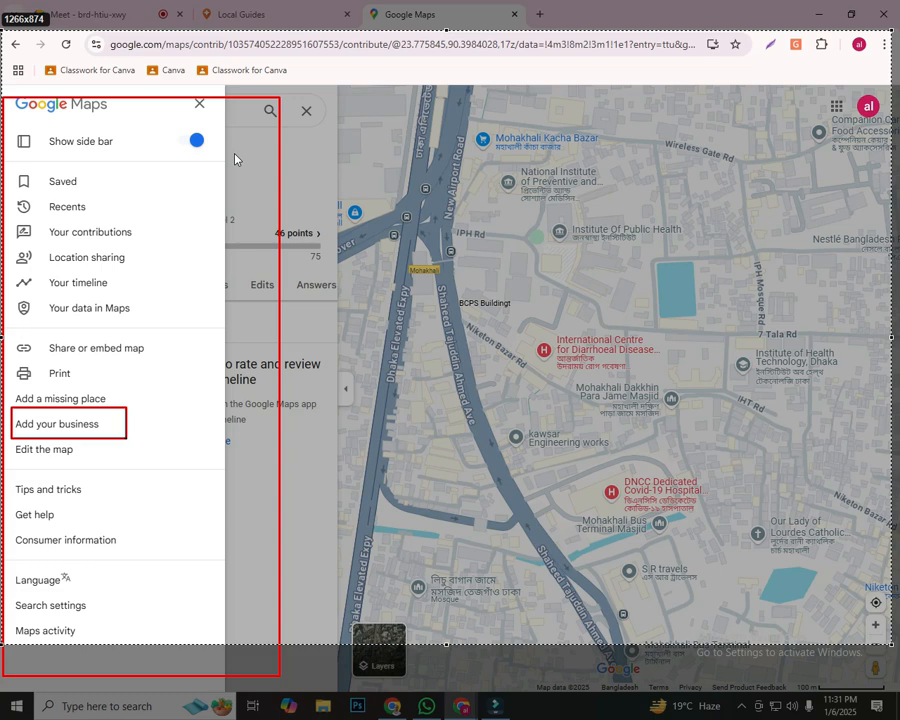
pyautogui.moveTo(127, 440); pyautogui.dragTo(129, 440)
# Draw seven red arrows from different directions pointing at "Add your business" and copy the annotated capture
pyautogui.click(877, 545)
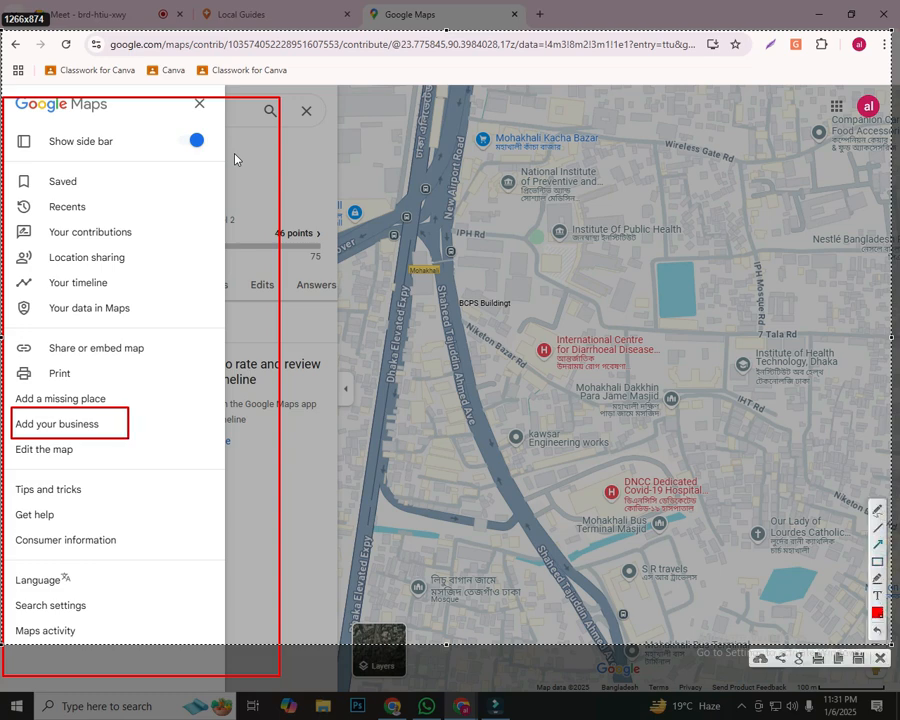
pyautogui.moveTo(520, 591); pyautogui.dragTo(104, 434)
pyautogui.moveTo(3, 583); pyautogui.dragTo(77, 437)
pyautogui.moveTo(250, 217)
pyautogui.mouseDown()
pyautogui.moveTo(120, 408)
pyautogui.moveTo(82, 413)
pyautogui.mouseUp()
pyautogui.moveTo(133, 514); pyautogui.dragTo(91, 432)
pyautogui.moveTo(9, 491); pyautogui.dragTo(43, 434)
pyautogui.moveTo(30, 290)
pyautogui.mouseDown()
pyautogui.moveTo(52, 418)
pyautogui.moveTo(51, 404)
pyautogui.mouseUp()
pyautogui.moveTo(390, 432); pyautogui.dragTo(122, 423)
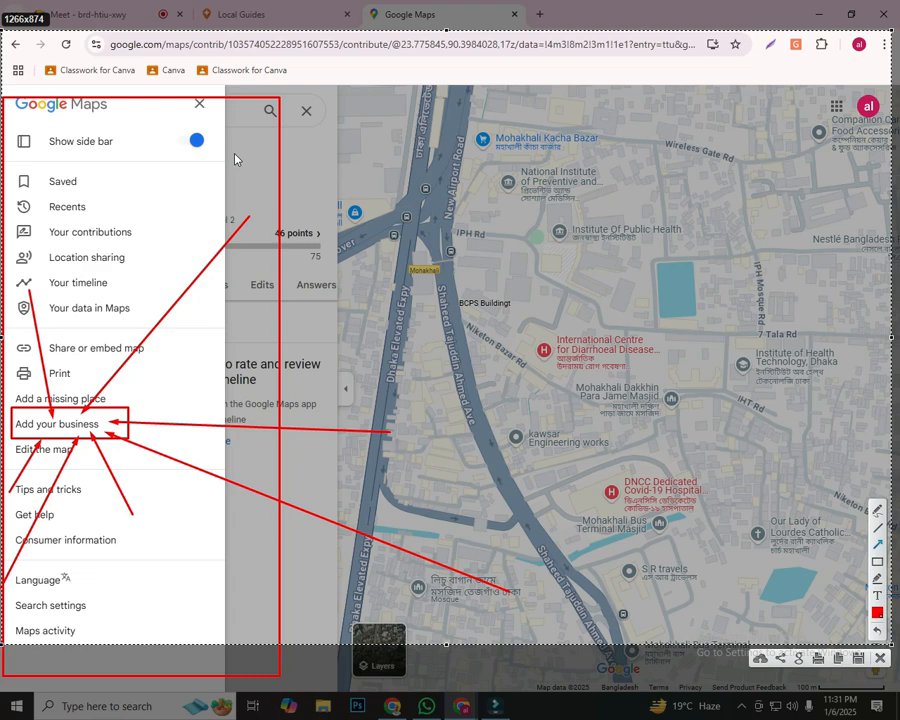
pyautogui.hotkey('ctrl', 'c')
# Search for "google my business" in a new tab and open the "Get Listed on Google - Google Business Profile" result
pyautogui.hotkey('ctrl', 't')
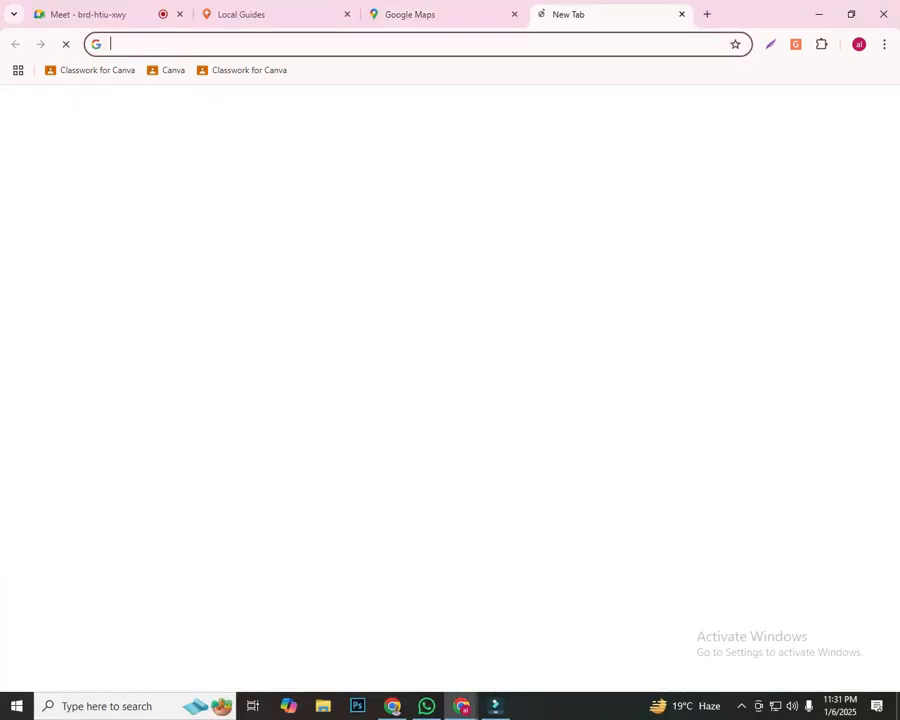
pyautogui.write('google my b')
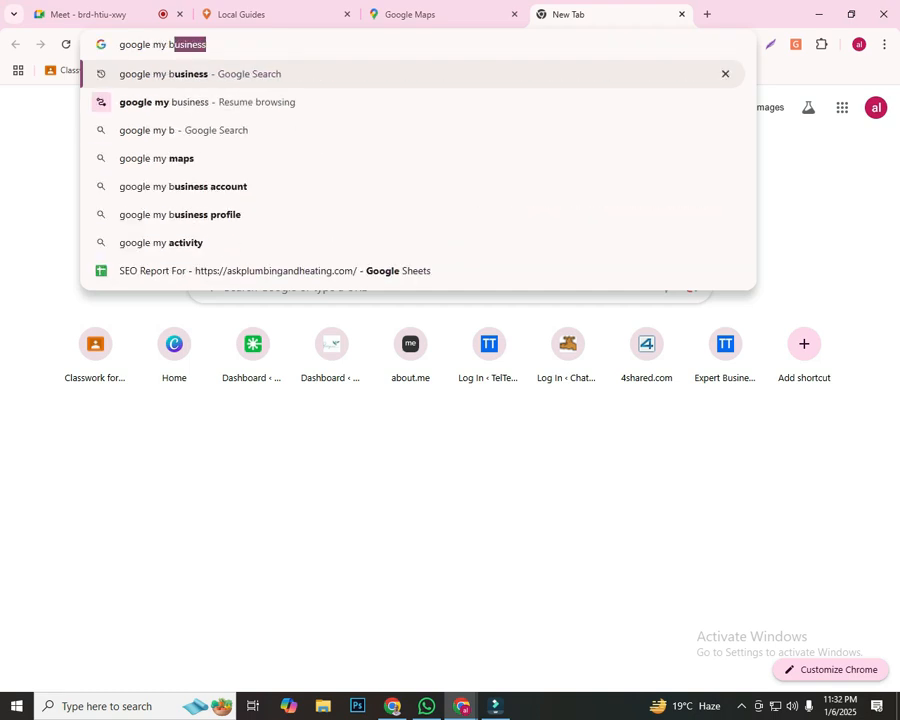
pyautogui.write('usiness')
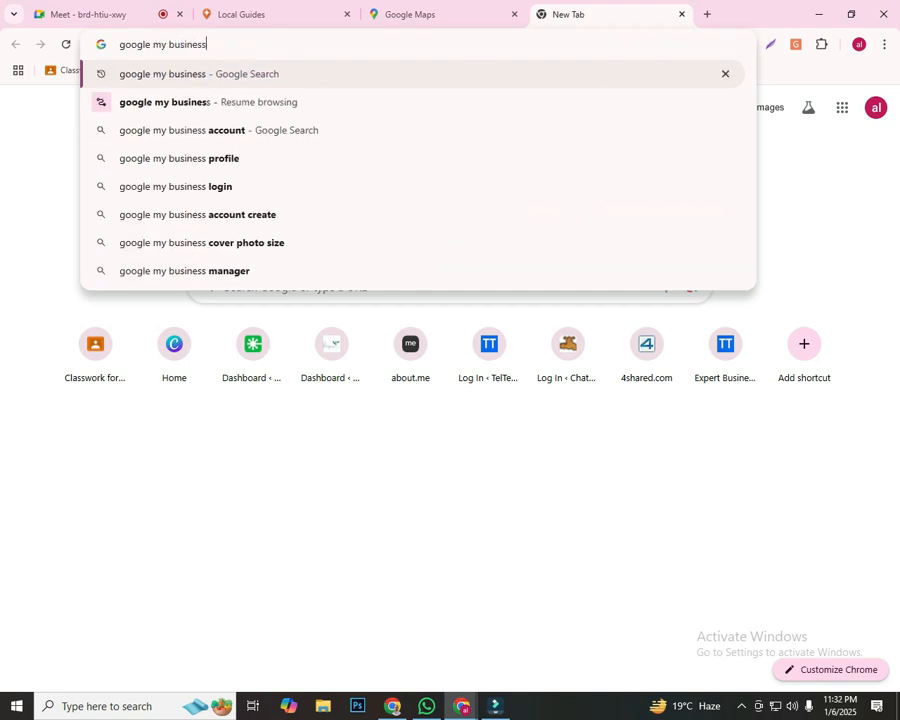
pyautogui.press('Return')
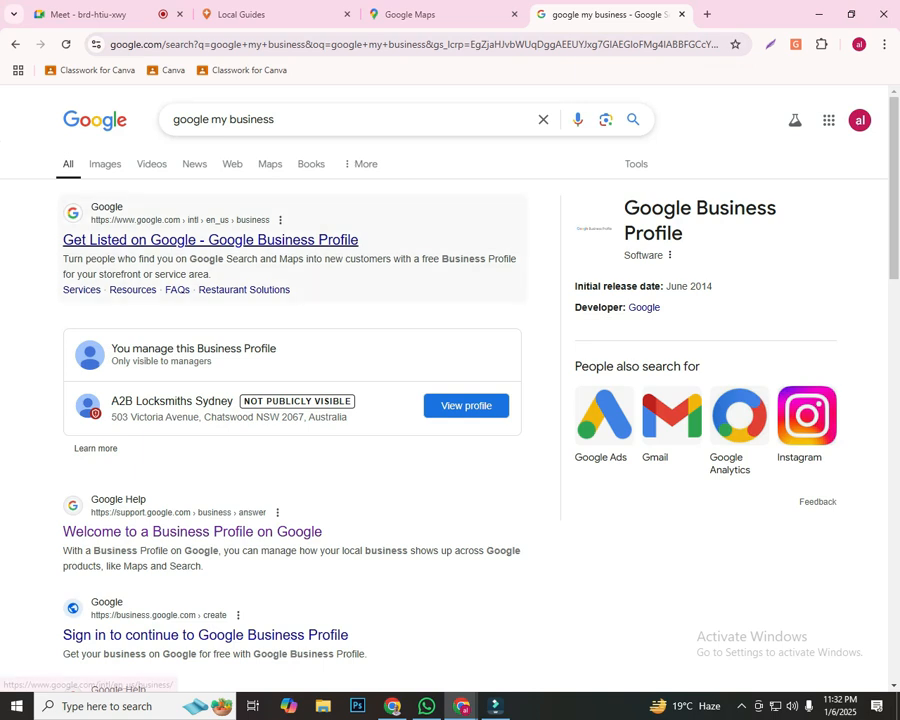
pyautogui.click(210, 240)
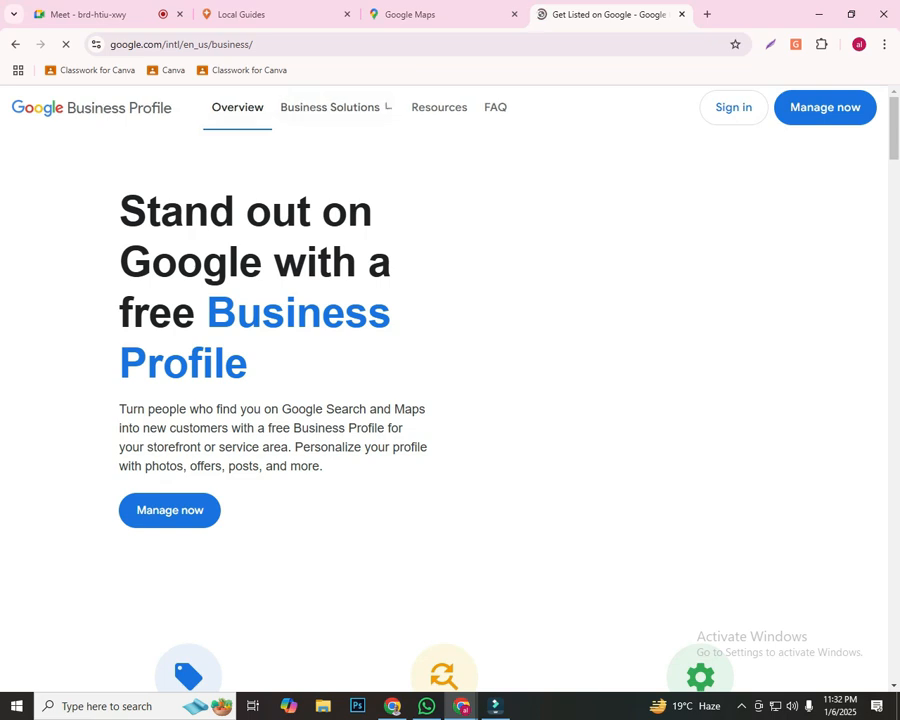
# Capture the screen, frame the intro section and both "Manage now" buttons with red rectangles, and discard the capture
pyautogui.press('Print')
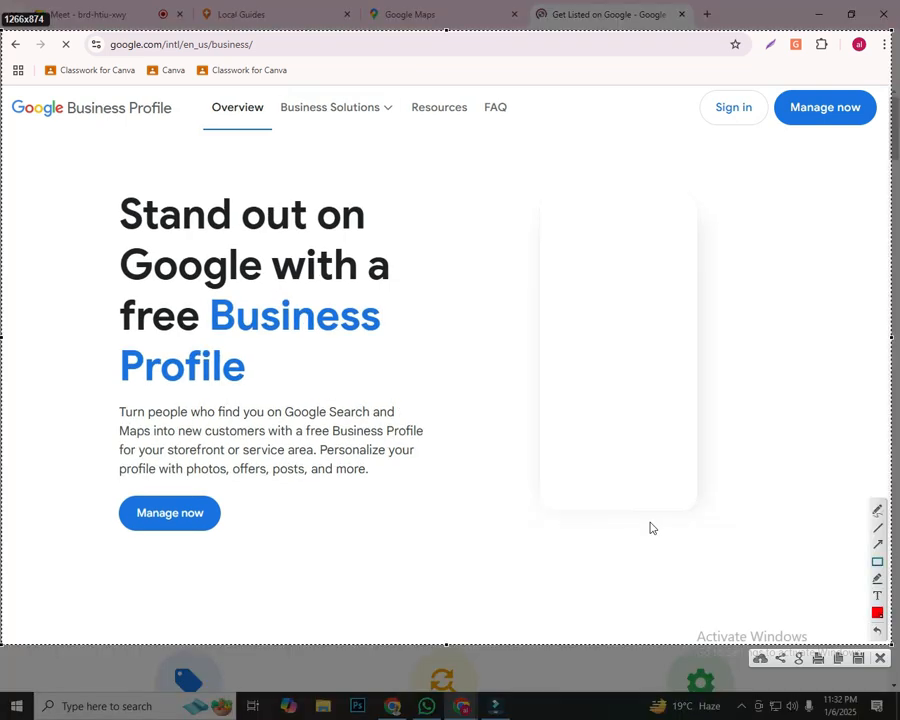
pyautogui.moveTo(103, 482); pyautogui.dragTo(274, 560)
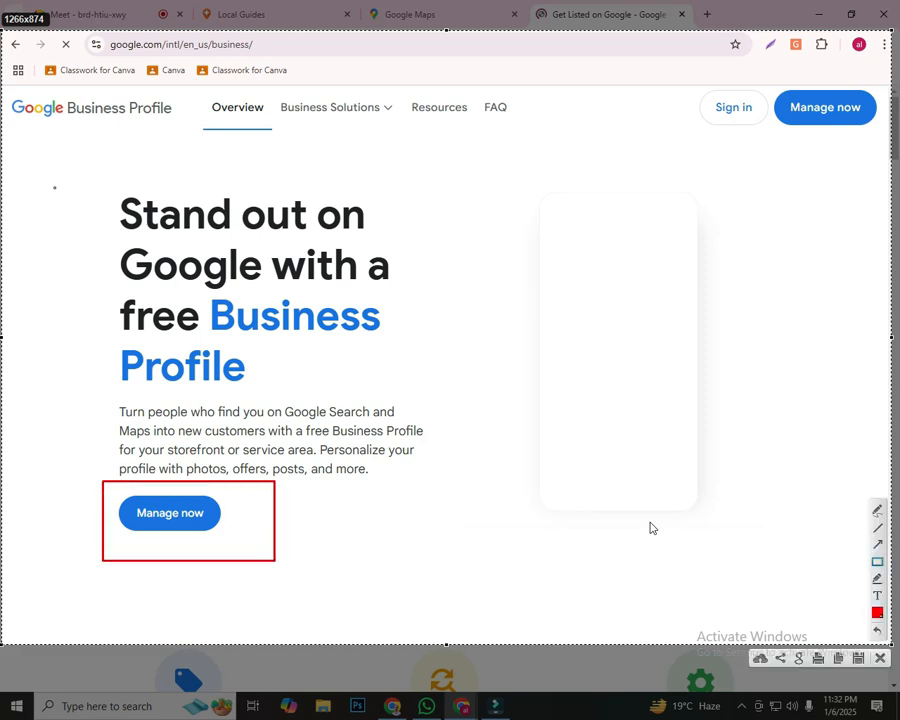
pyautogui.moveTo(54, 168)
pyautogui.mouseDown()
pyautogui.moveTo(666, 546)
pyautogui.moveTo(726, 601)
pyautogui.mouseUp()
pyautogui.moveTo(718, 84); pyautogui.dragTo(898, 139)
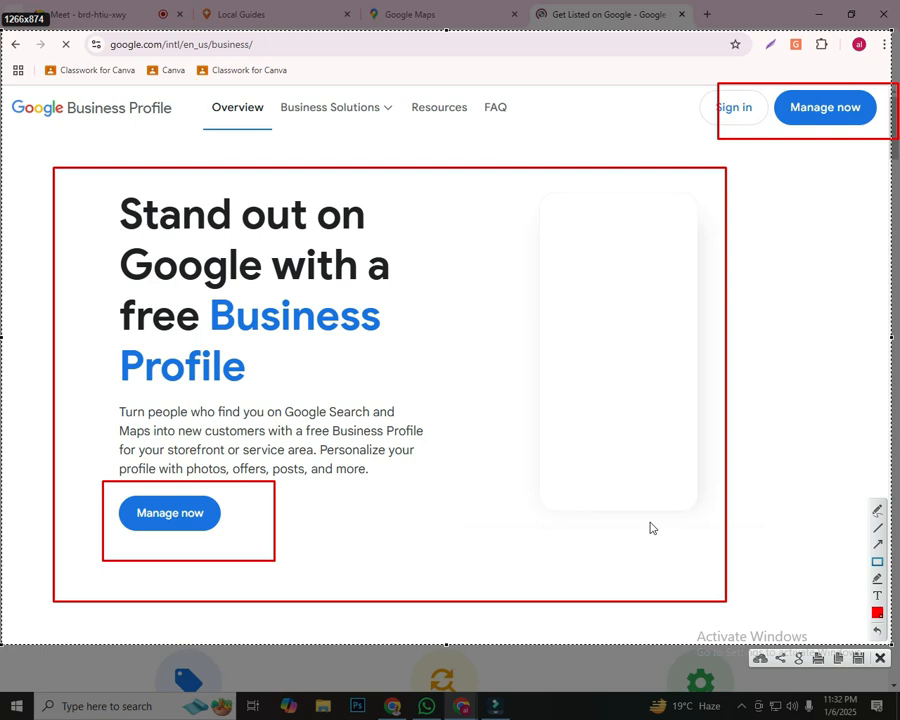
pyautogui.press('Escape')
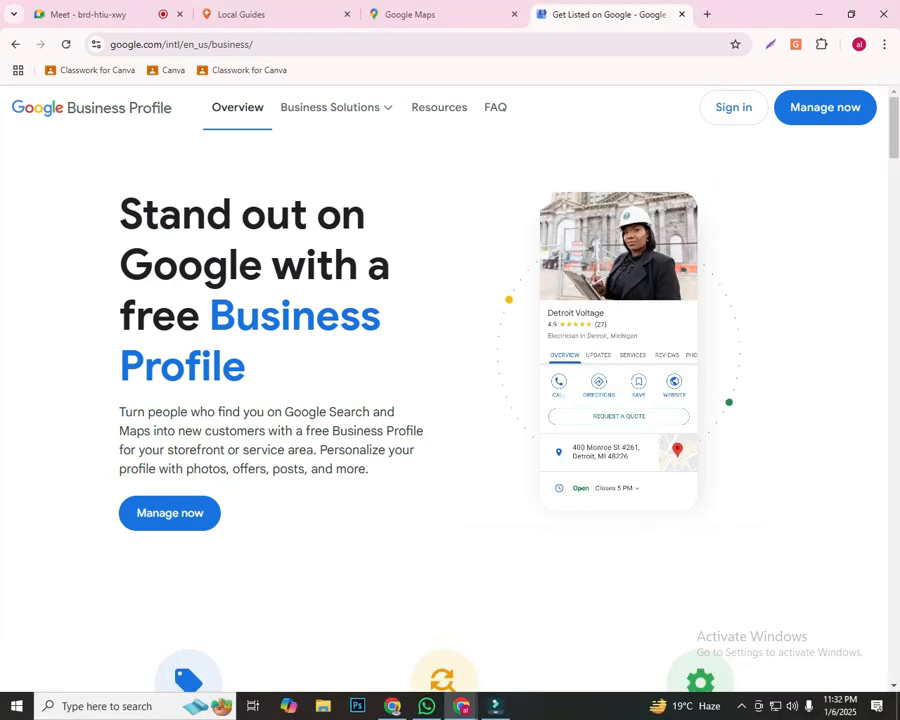
pyautogui.click(859, 44)
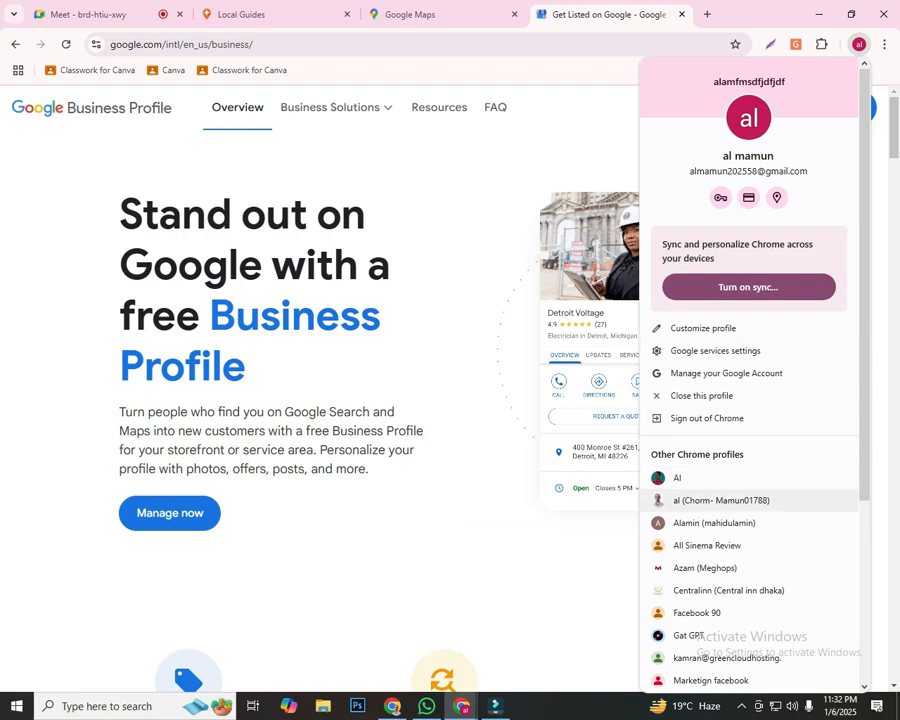
pyautogui.click(712, 523)
pyautogui.click(340, 44)
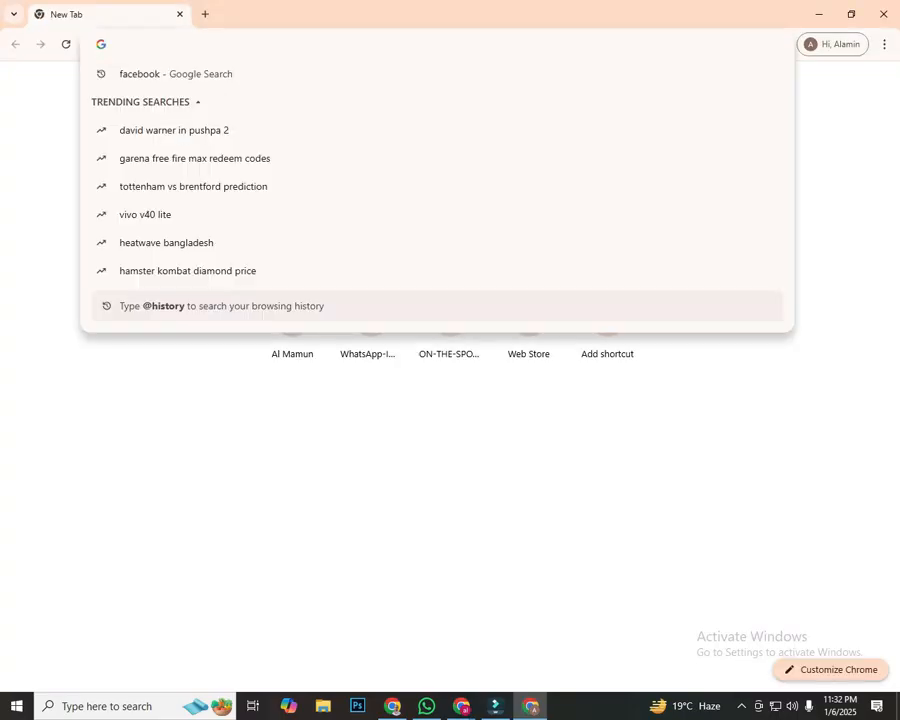
pyautogui.write('goog')
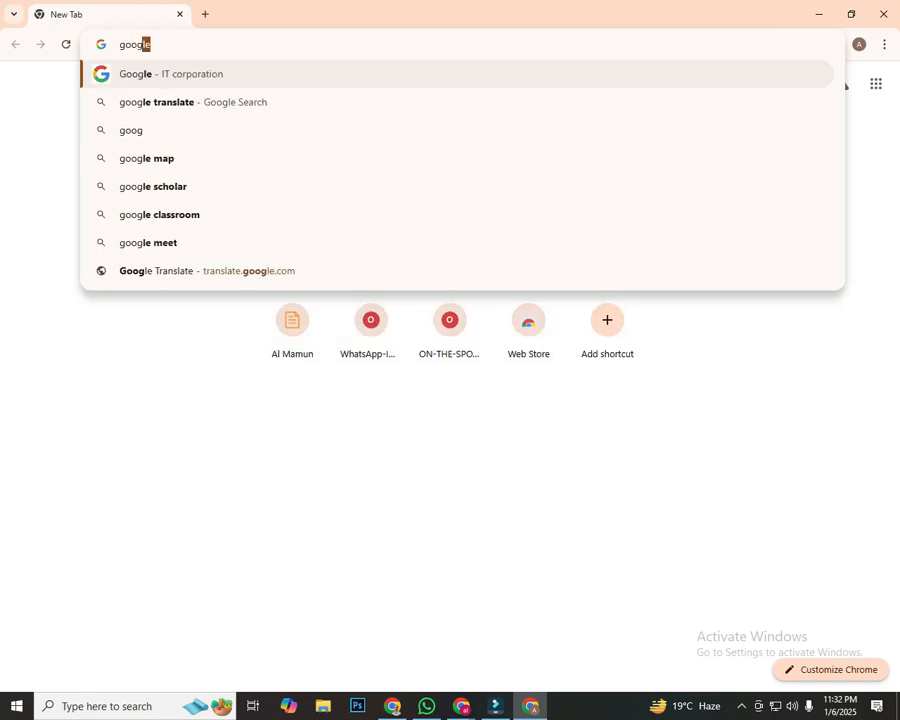
pyautogui.write('le my bu')
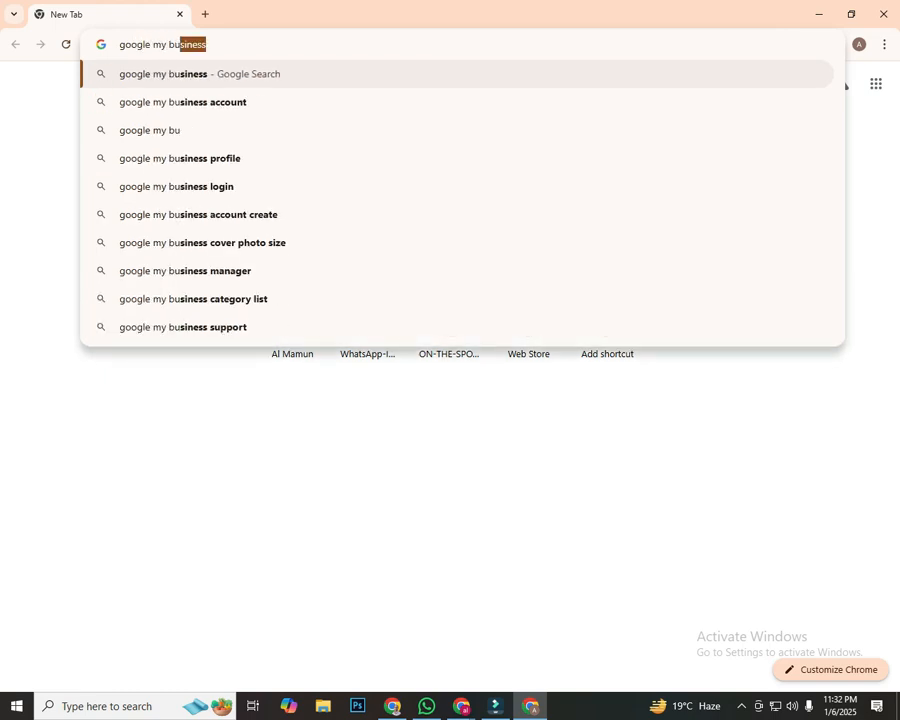
pyautogui.press('Return')
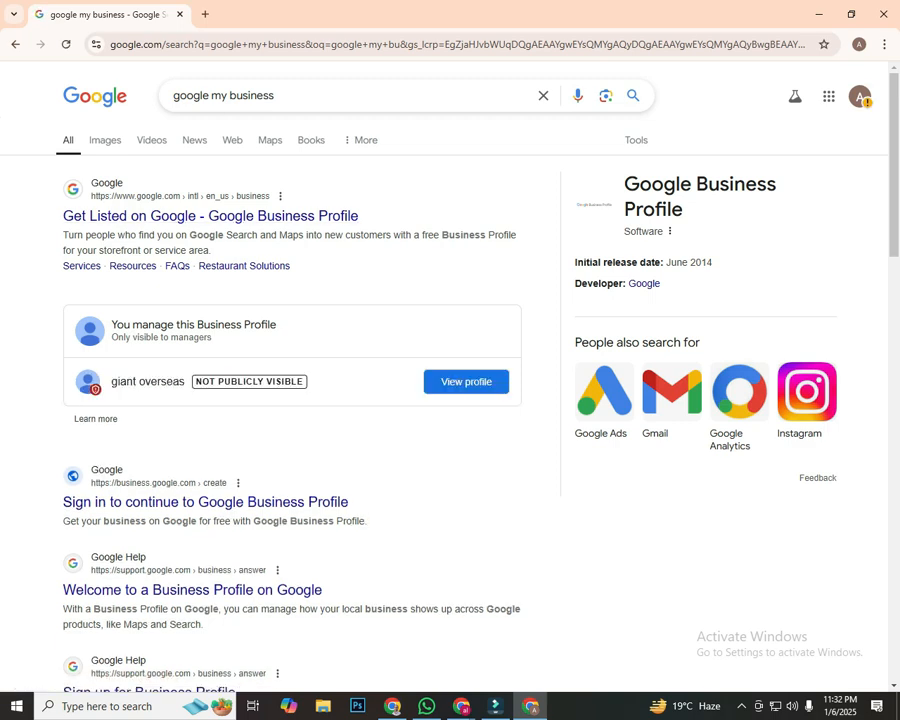
# Open the "sathi sar" Chrome profile and search for "google my business" in a new tab
pyautogui.click(859, 44)
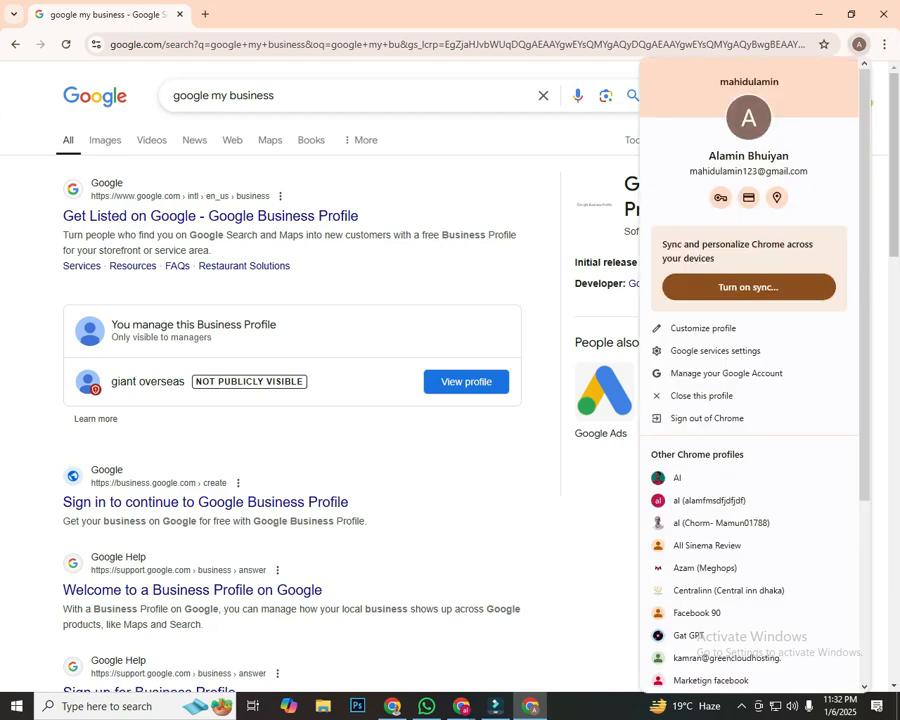
pyautogui.scroll(-3, 750, 300)
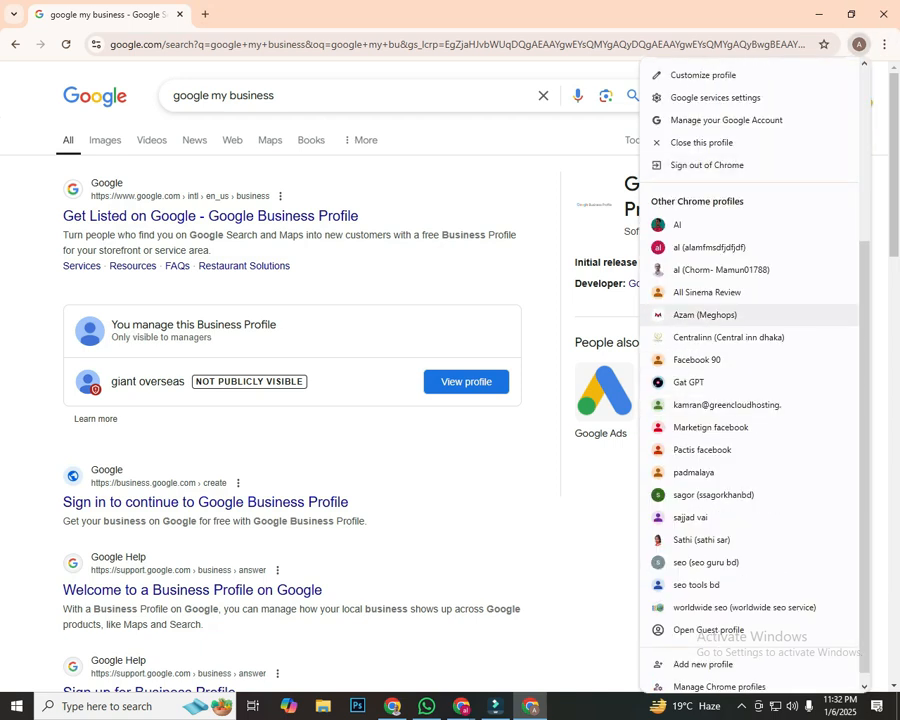
pyautogui.scroll(-1, 750, 310)
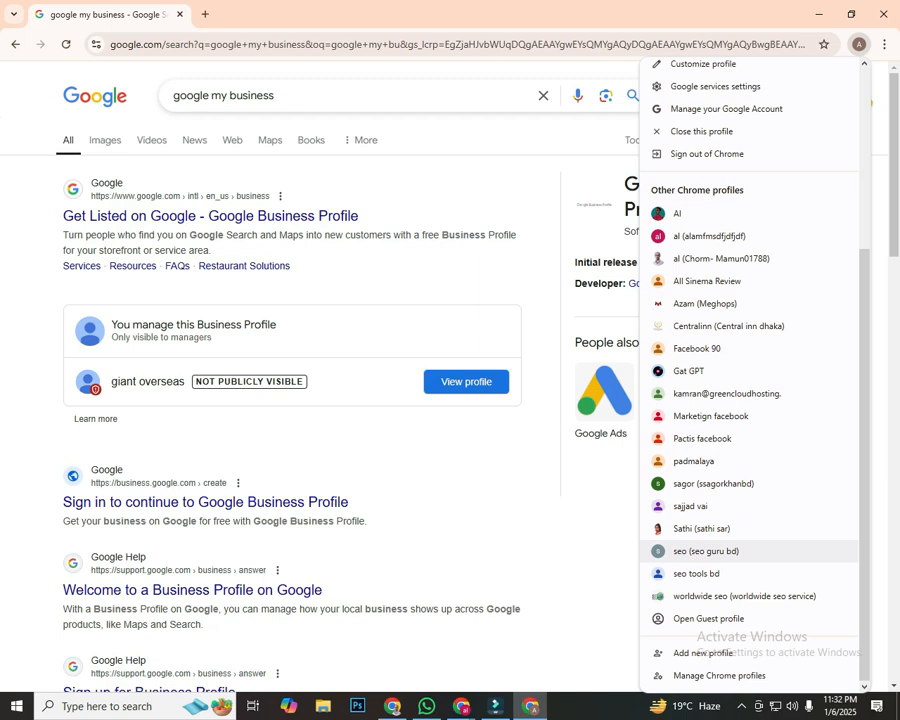
pyautogui.click(700, 528)
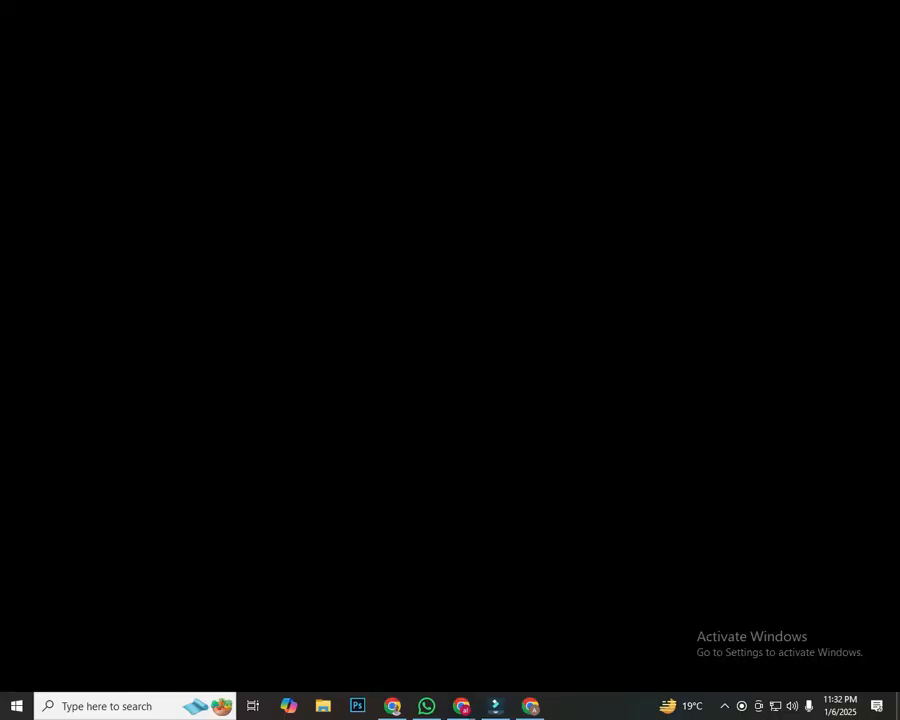
pyautogui.hotkey('ctrl', 't')
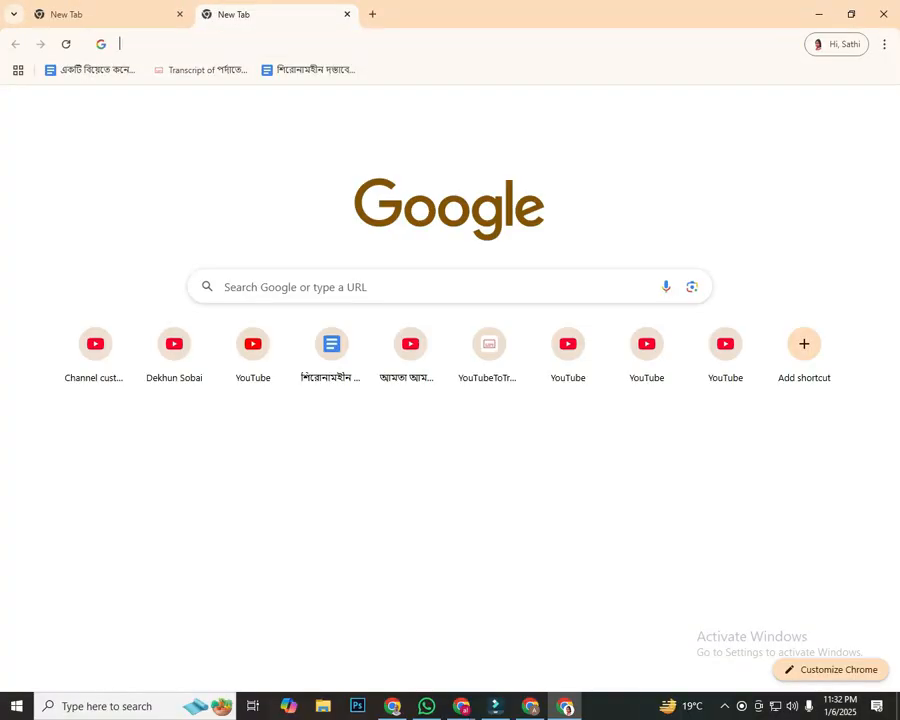
pyautogui.write('google ')
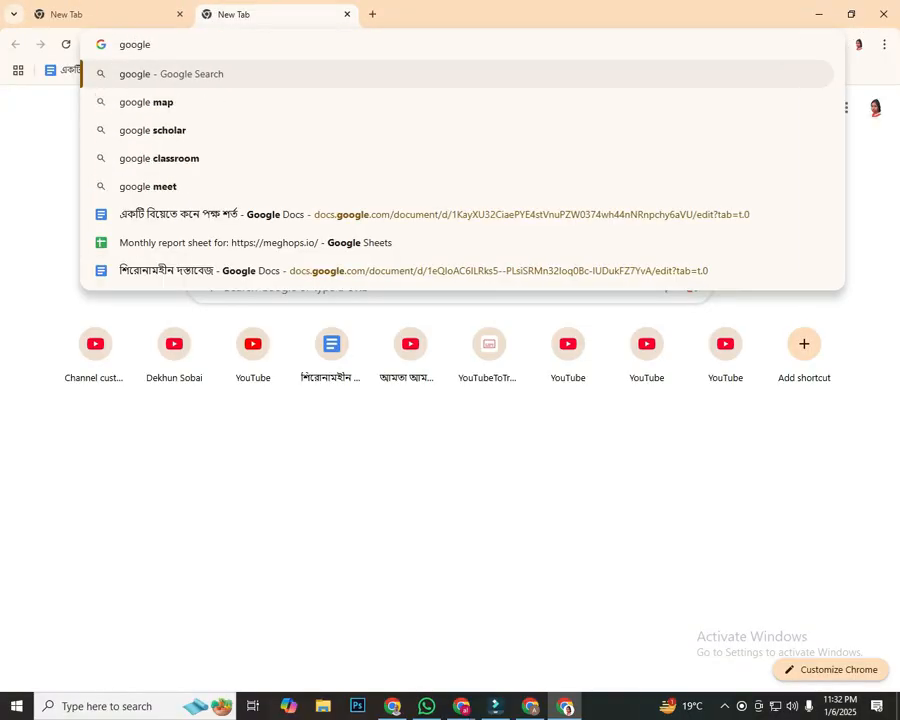
pyautogui.write('my bu')
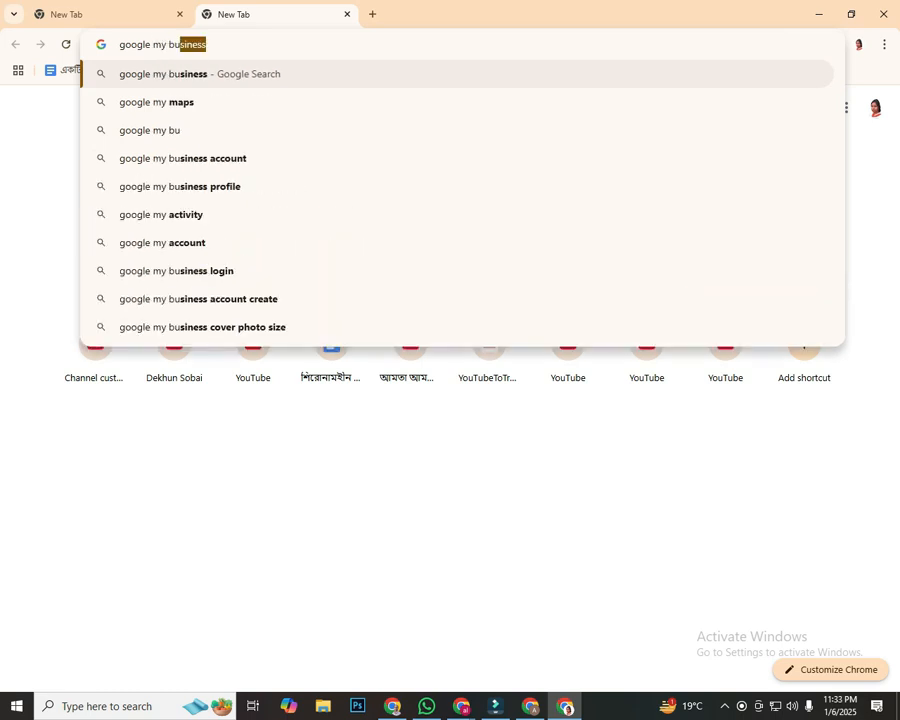
pyautogui.press('Return')
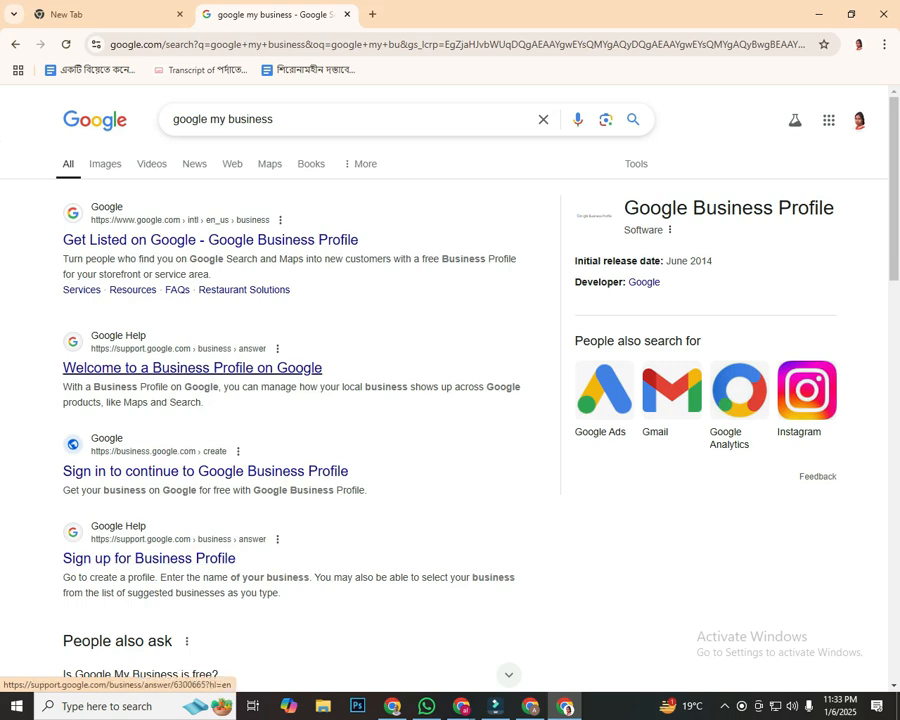
# Open the "Welcome to a Business Profile on Google" help result and look through the article's sign-up guidance
pyautogui.click(192, 367)
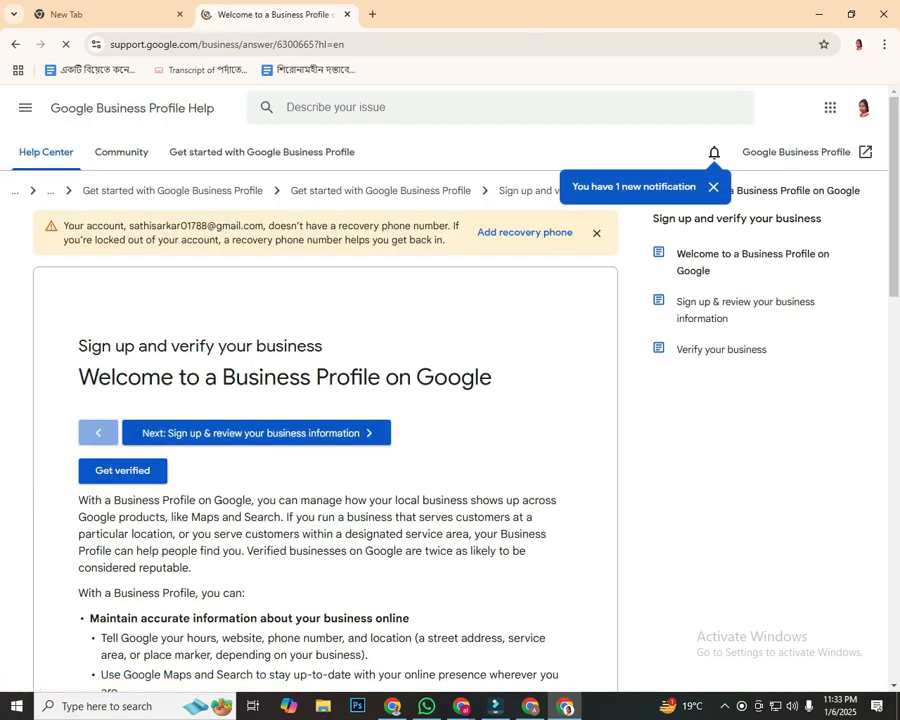
pyautogui.scroll(-4, 325, 420)
pyautogui.scroll(-2, 325, 420)
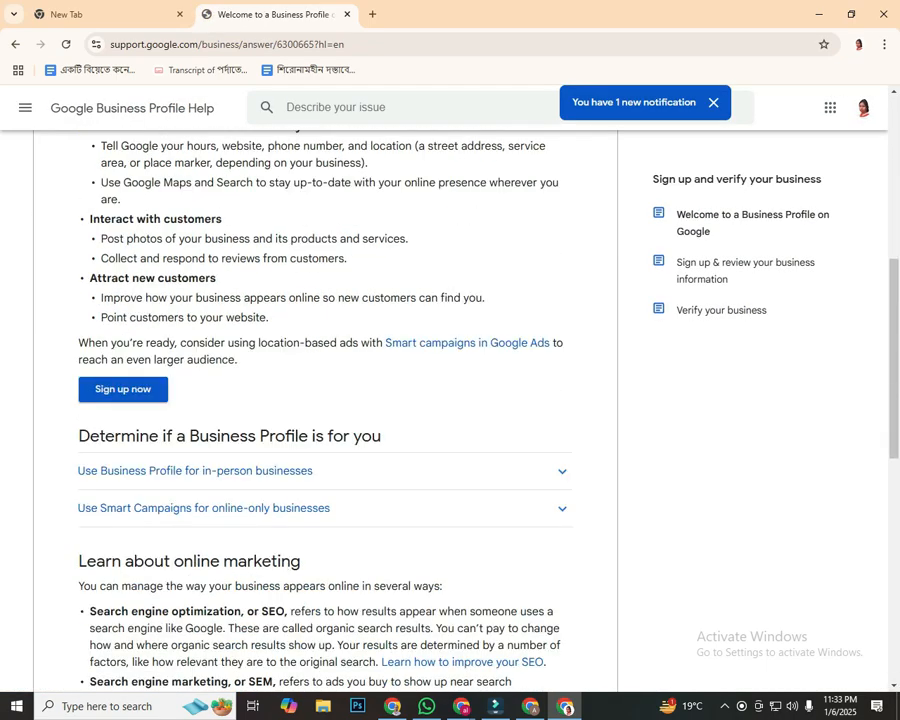
pyautogui.scroll(-3, 325, 420)
pyautogui.scroll(-4, 325, 420)
pyautogui.scroll(4, 325, 420)
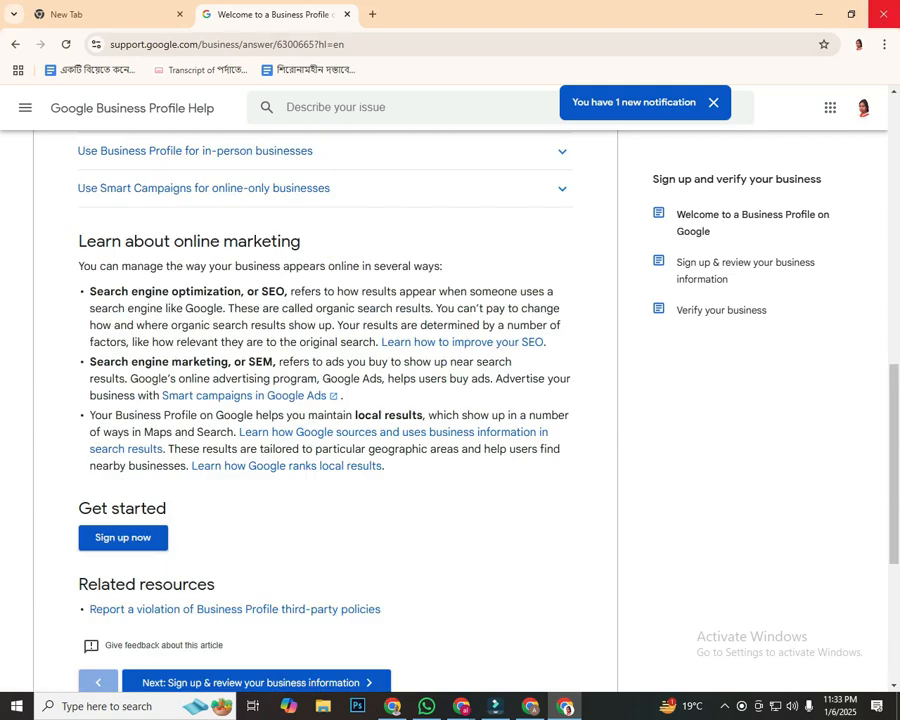
# Close the two extra profile windows and replace the Local Guides, Google Maps and Business Profile tabs with one new tab
pyautogui.click(884, 14)
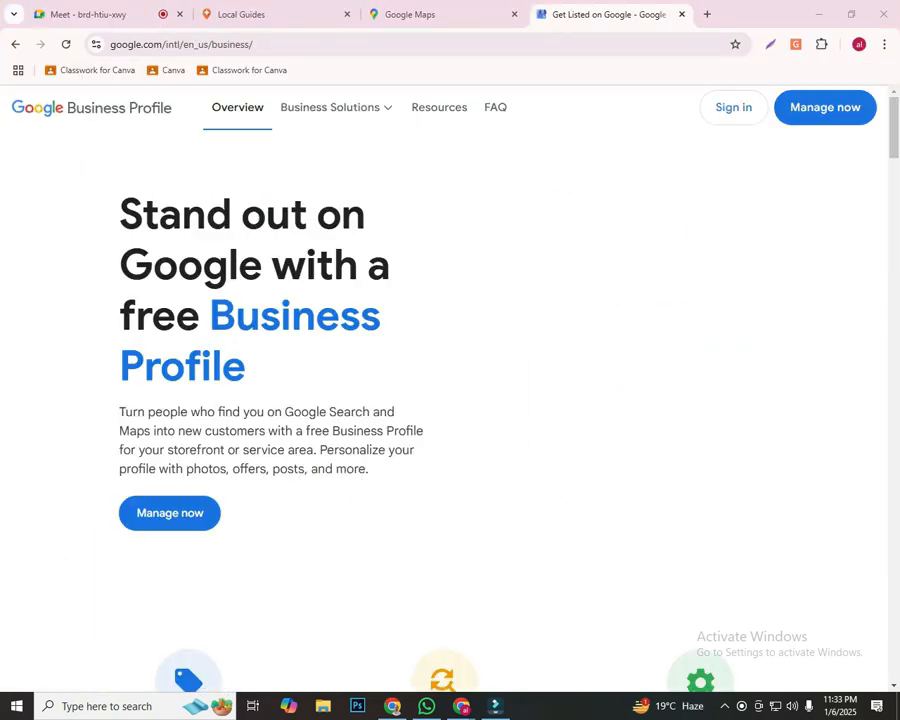
pyautogui.click(884, 14)
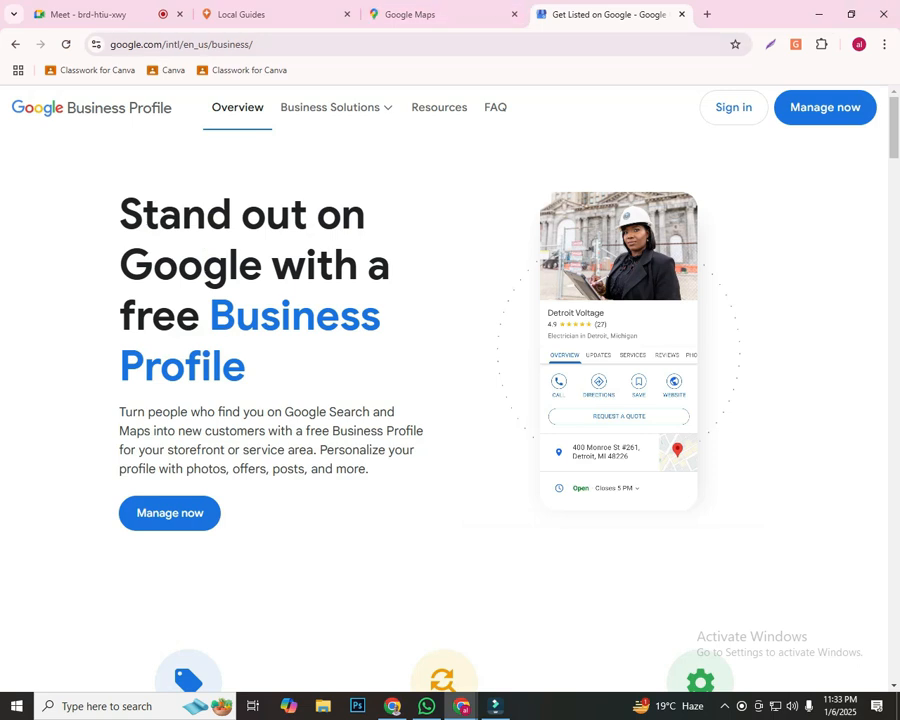
pyautogui.click(347, 14)
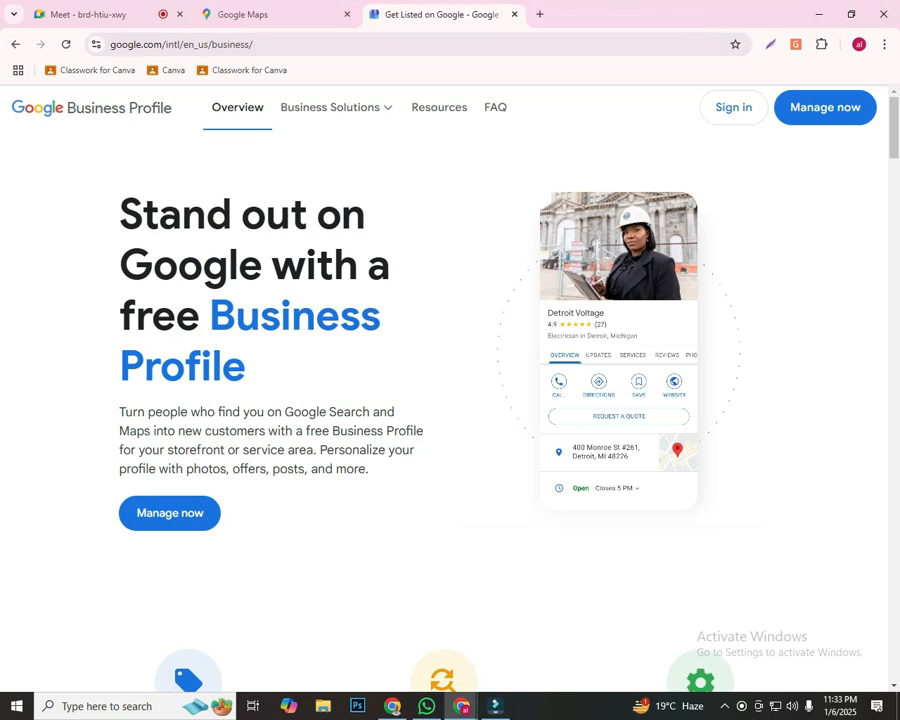
pyautogui.click(347, 14)
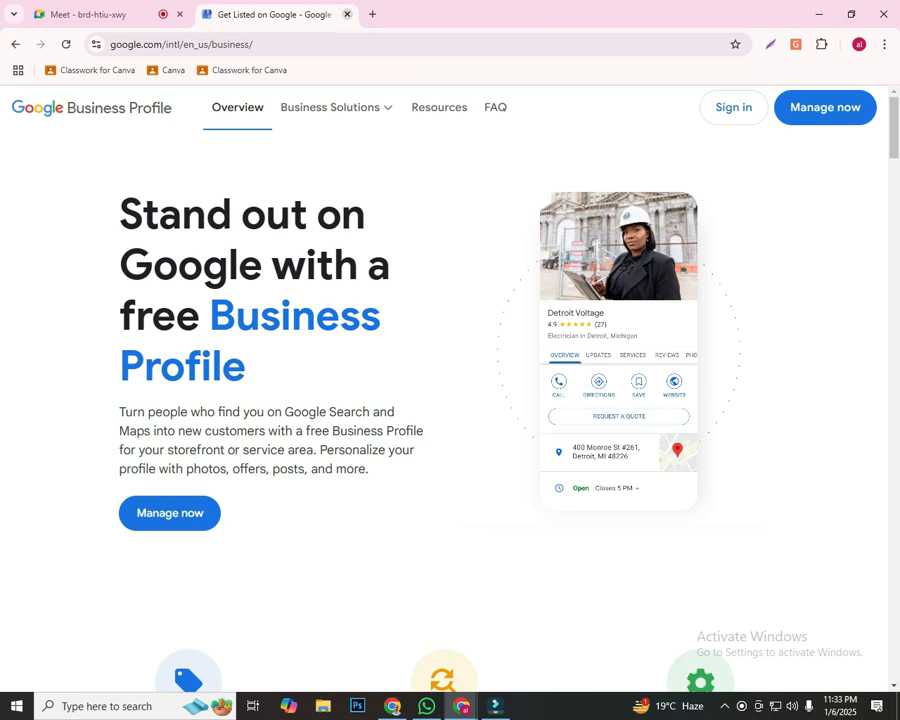
pyautogui.click(372, 14)
pyautogui.click(347, 14)
# Search for "locla guide" and open the "Local Guides - Google" result
pyautogui.click(310, 44)
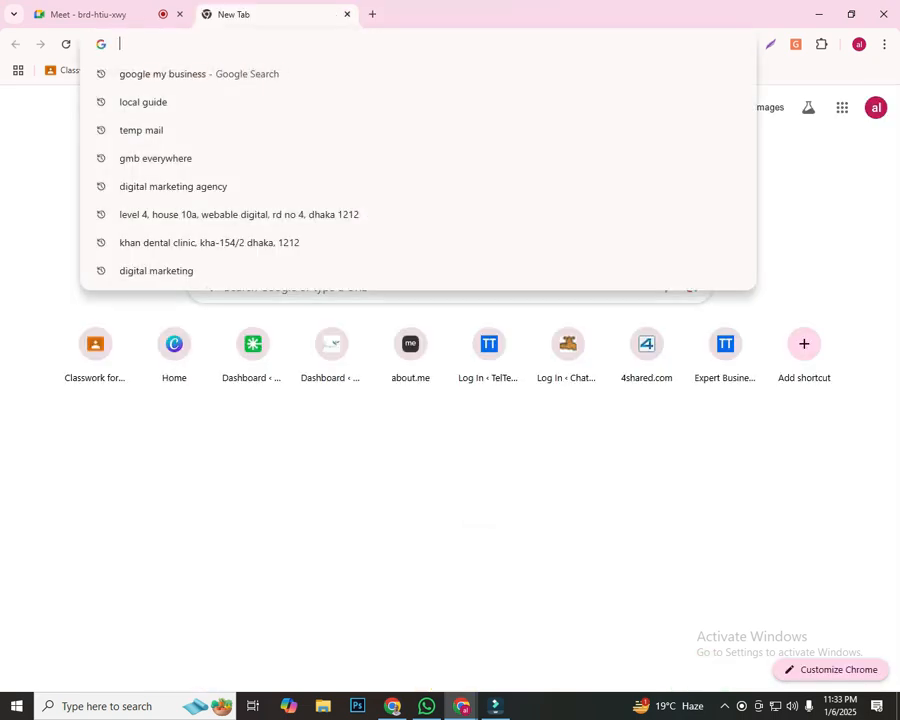
pyautogui.write('lo')
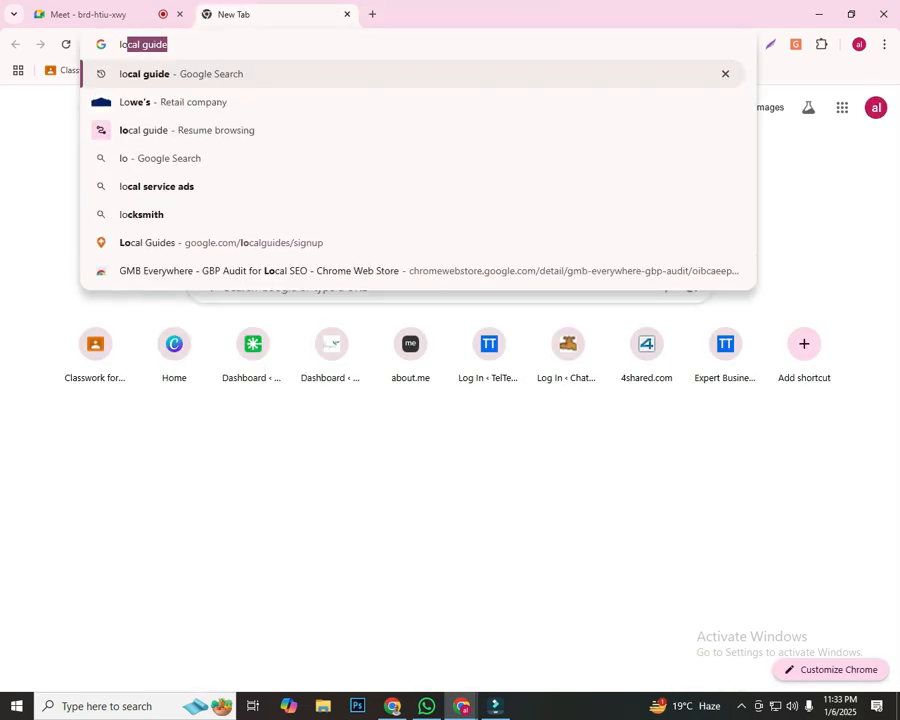
pyautogui.write('cla guide')
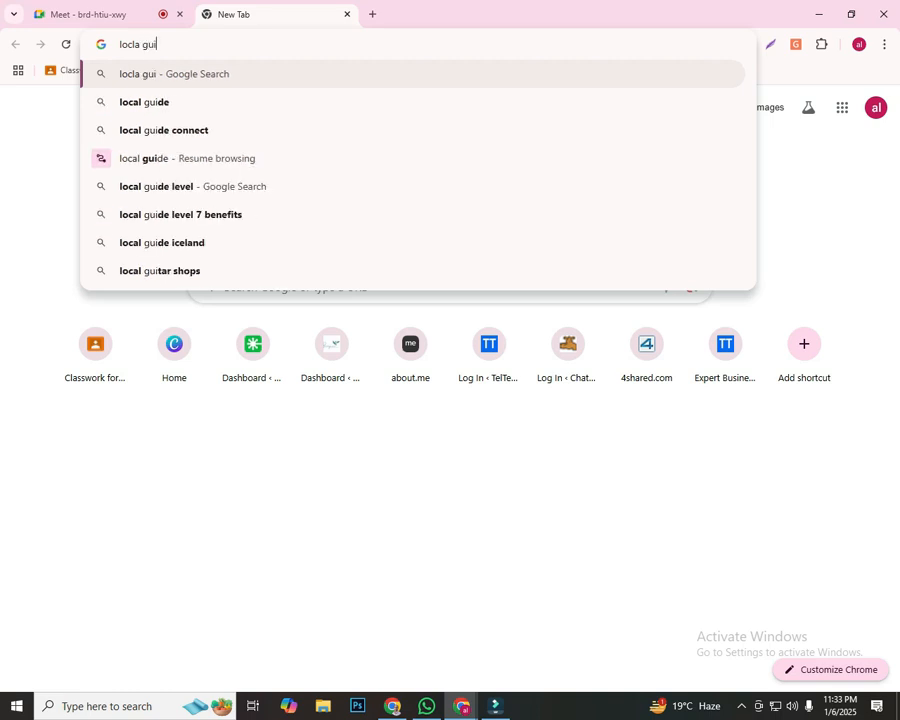
pyautogui.press('Return')
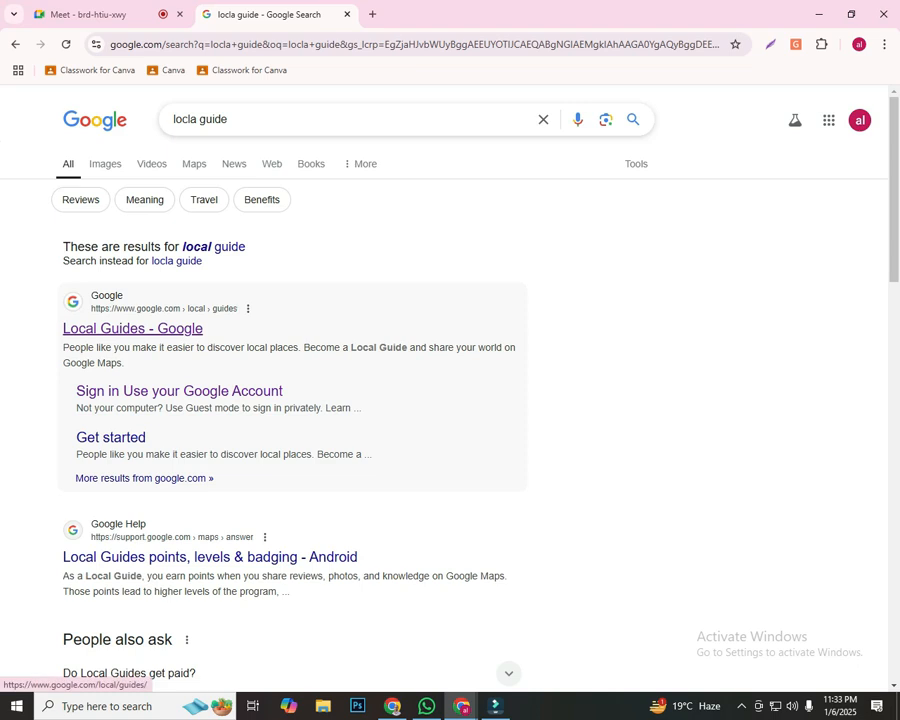
pyautogui.click(132, 328)
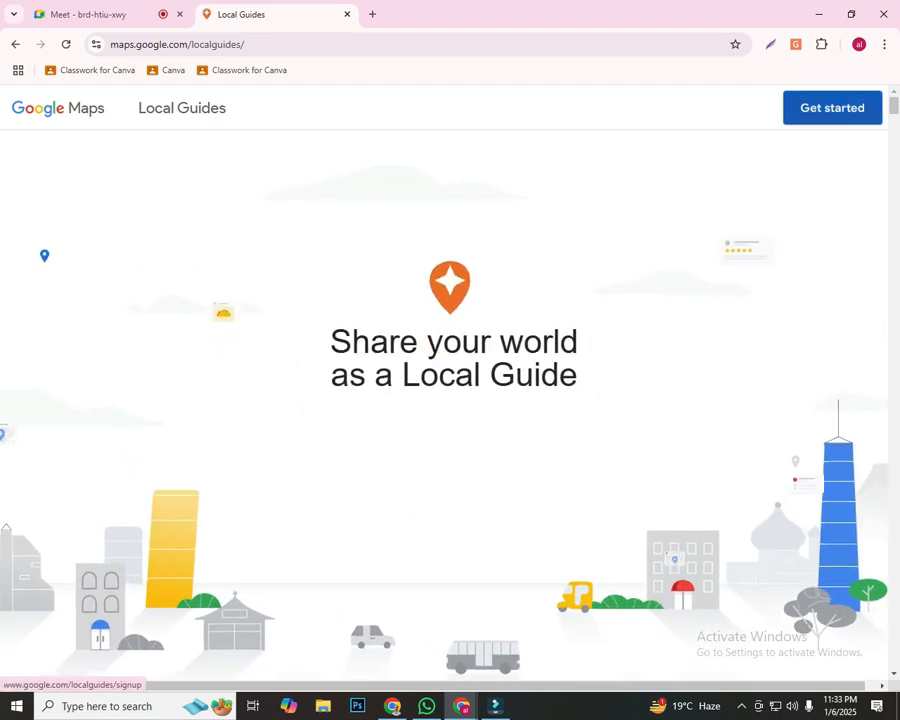
# Get started with Local Guides, view the contributions in Google Maps, and choose "Add your business" there
pyautogui.click(832, 108)
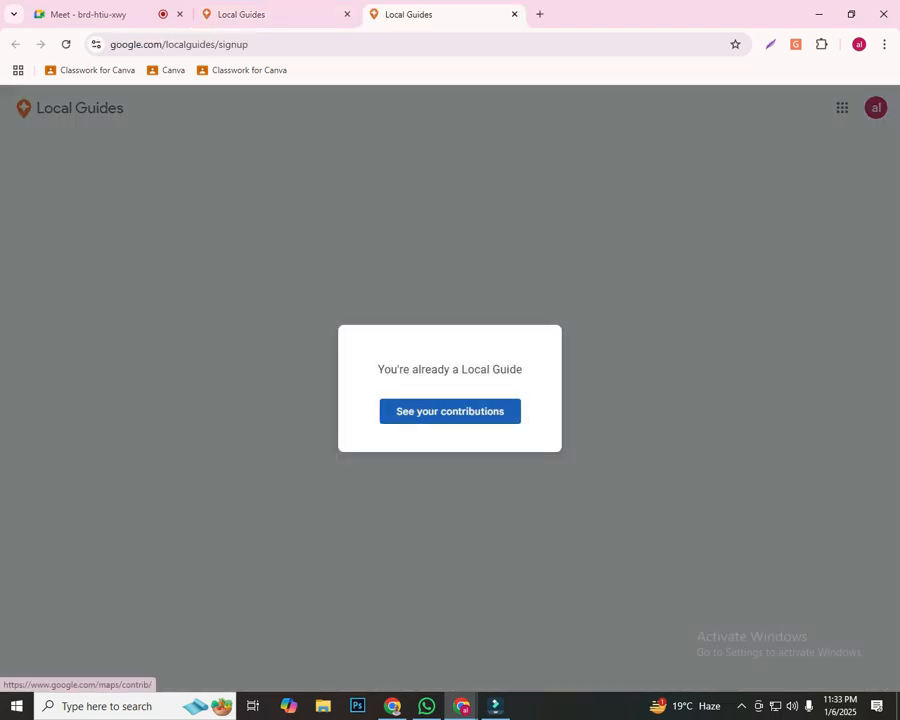
pyautogui.click(450, 411)
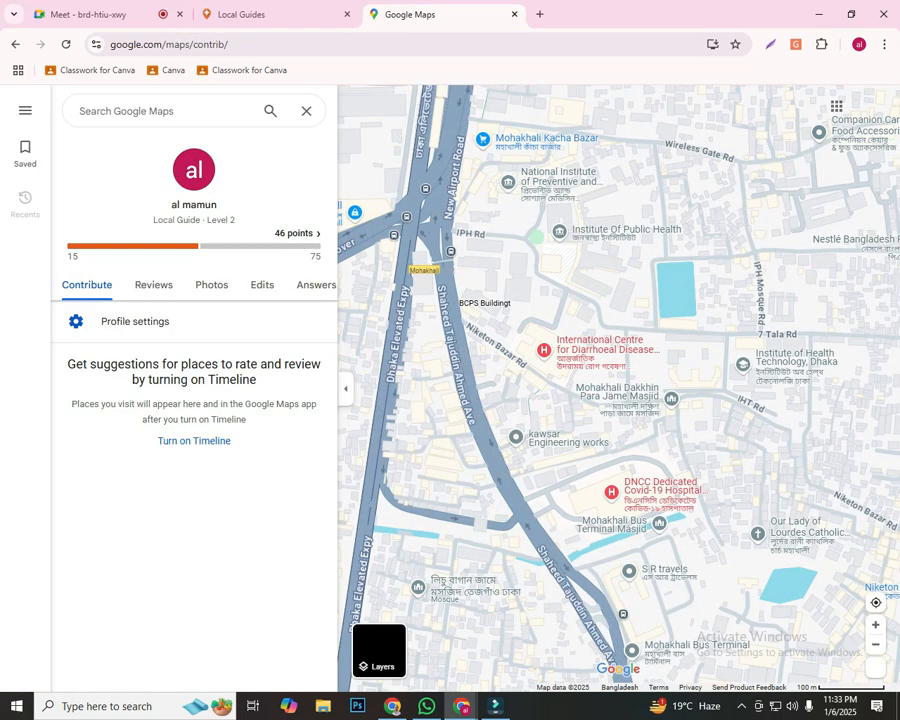
pyautogui.click(25, 111)
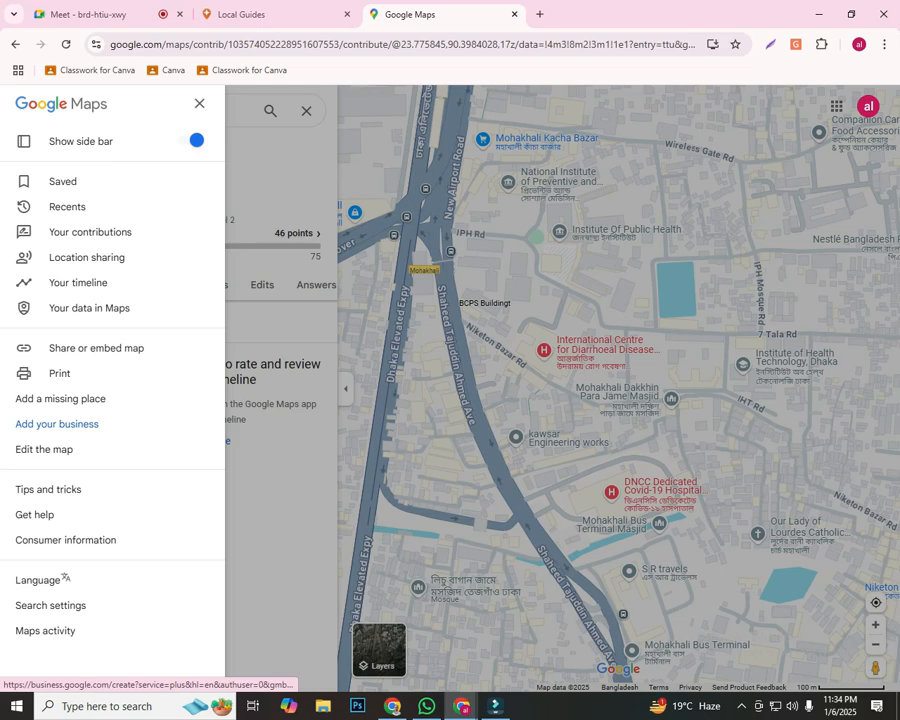
pyautogui.click(57, 424)
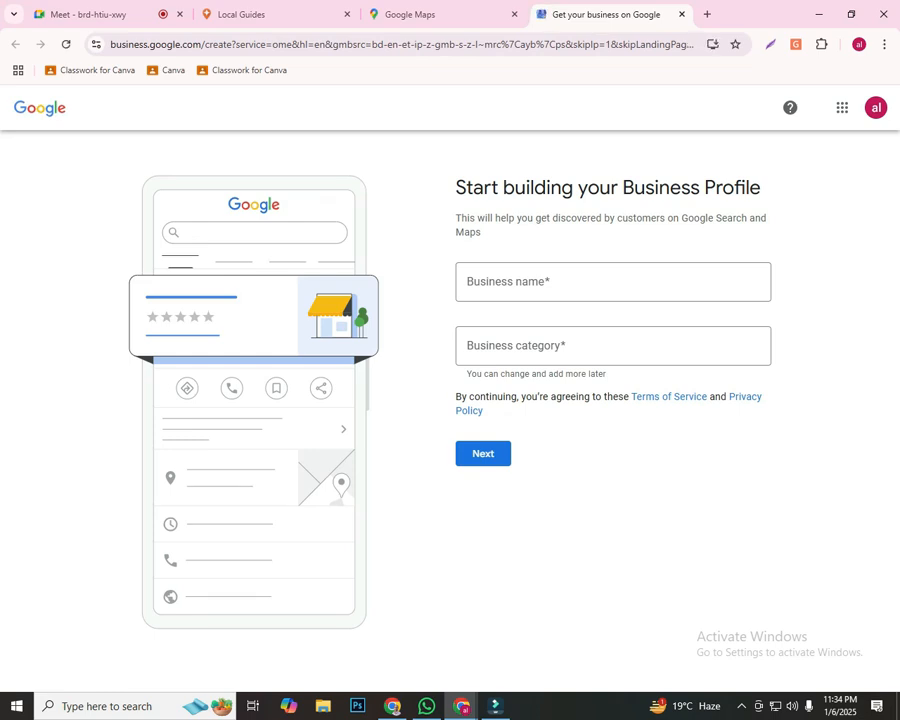
# Capture the browser page with the screenshot tool and draw red rectangles around the sign-up form and its business name and business category fields
pyautogui.press('Print')
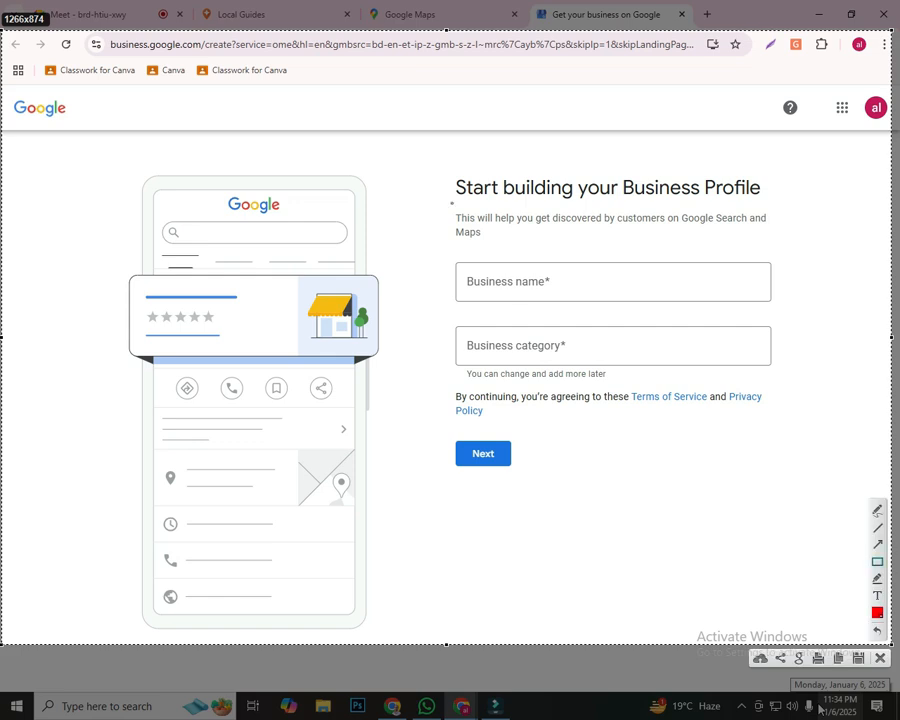
pyautogui.moveTo(422, 158); pyautogui.dragTo(828, 528)
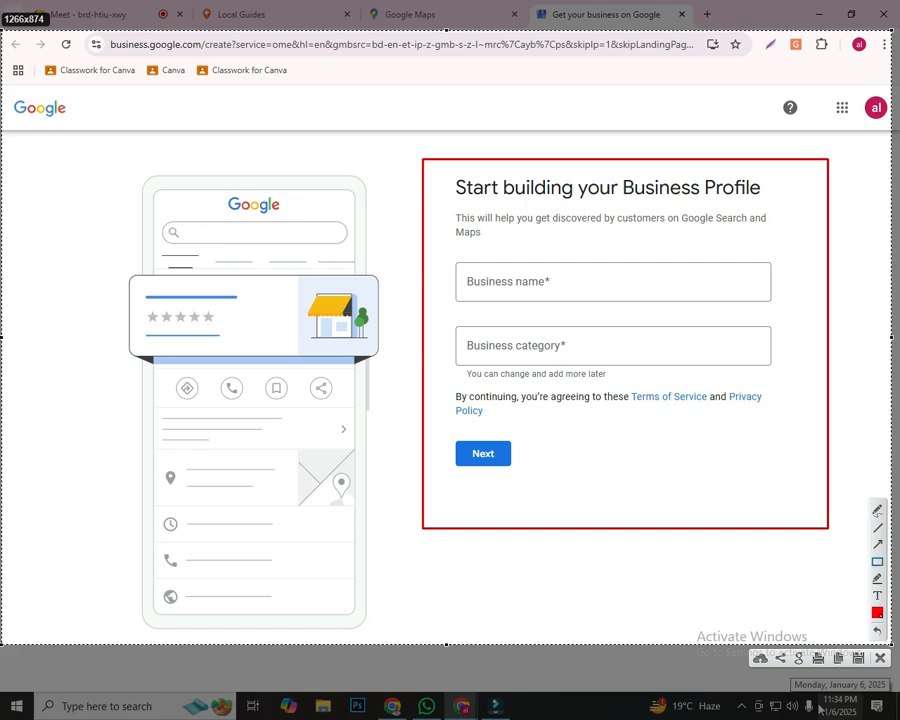
pyautogui.moveTo(464, 256); pyautogui.dragTo(742, 305)
pyautogui.moveTo(440, 240); pyautogui.dragTo(796, 310)
pyautogui.moveTo(440, 316); pyautogui.dragTo(795, 368)
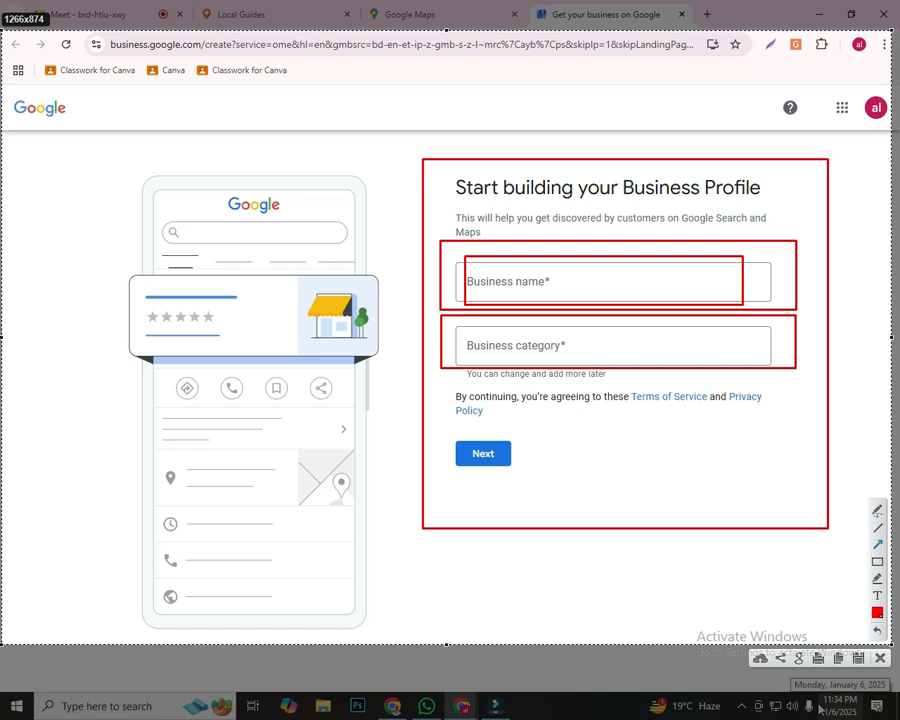
# Draw red arrows from around the page towards the business name and business category fields, and close the screenshot without saving
pyautogui.moveTo(335, 93); pyautogui.dragTo(480, 272)
pyautogui.moveTo(241, 457)
pyautogui.mouseDown()
pyautogui.moveTo(331, 368)
pyautogui.moveTo(480, 355)
pyautogui.moveTo(459, 362)
pyautogui.moveTo(468, 358)
pyautogui.mouseUp()
pyautogui.moveTo(112, 232)
pyautogui.mouseDown()
pyautogui.moveTo(340, 273)
pyautogui.moveTo(465, 273)
pyautogui.mouseUp()
pyautogui.moveTo(110, 311)
pyautogui.mouseDown()
pyautogui.moveTo(474, 344)
pyautogui.moveTo(452, 340)
pyautogui.mouseUp()
pyautogui.moveTo(720, 487); pyautogui.dragTo(618, 362)
pyautogui.moveTo(768, 102)
pyautogui.mouseDown()
pyautogui.moveTo(656, 210)
pyautogui.moveTo(564, 254)
pyautogui.moveTo(567, 262)
pyautogui.mouseUp()
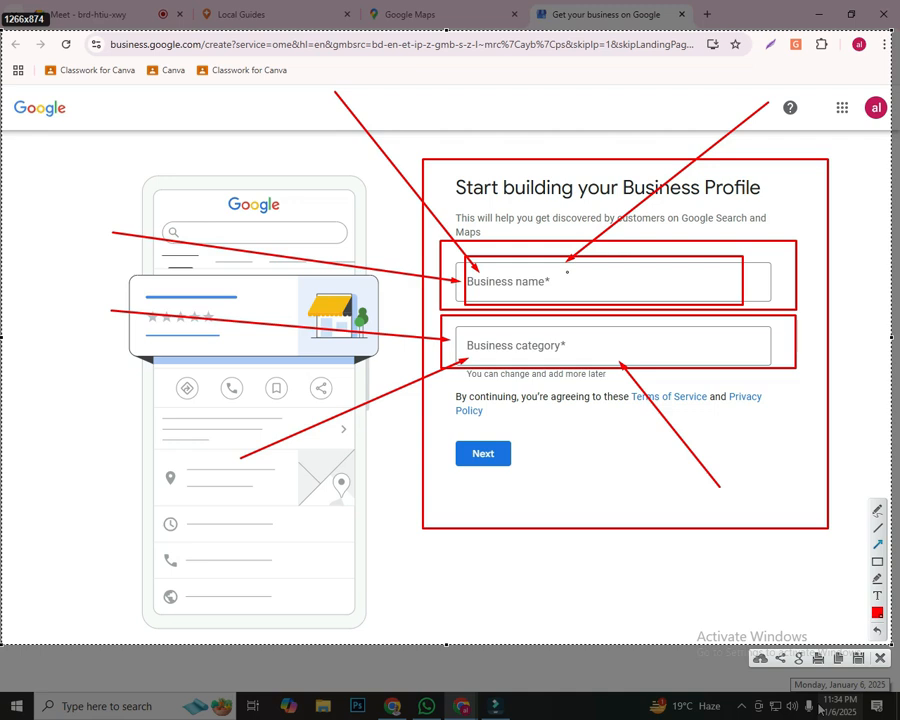
pyautogui.moveTo(840, 292)
pyautogui.mouseDown()
pyautogui.moveTo(663, 275)
pyautogui.moveTo(568, 281)
pyautogui.mouseUp()
pyautogui.moveTo(476, 137); pyautogui.dragTo(521, 253)
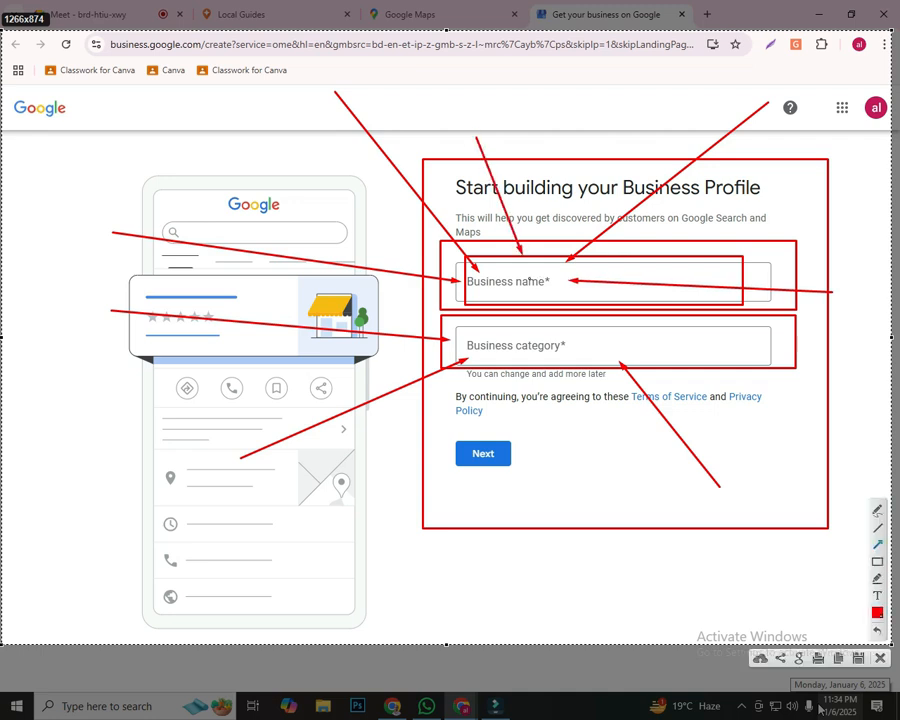
pyautogui.moveTo(656, 73); pyautogui.dragTo(557, 262)
pyautogui.moveTo(551, 487); pyautogui.dragTo(551, 376)
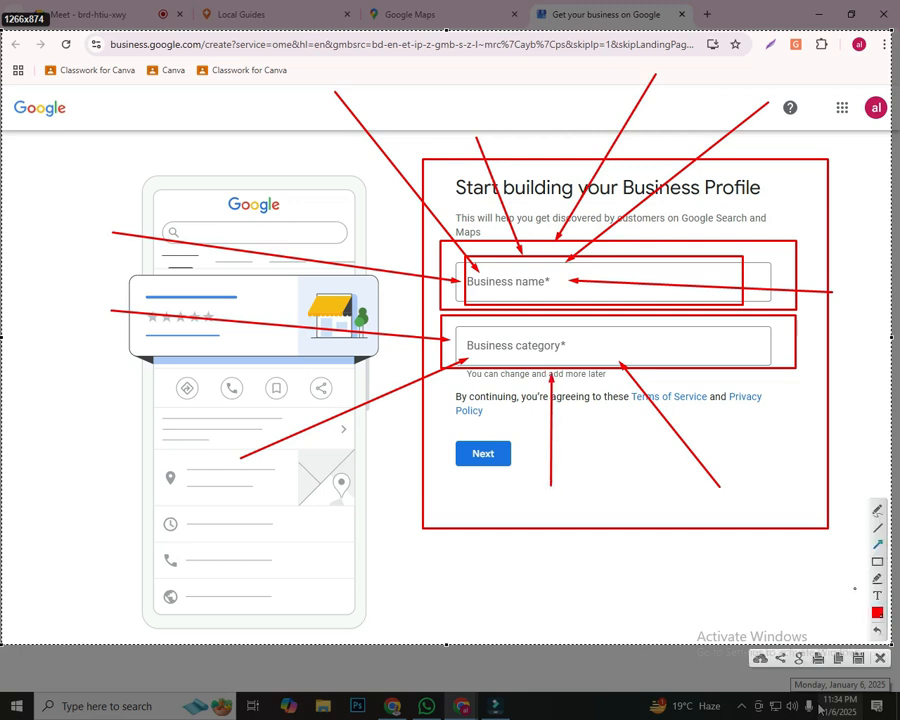
pyautogui.press('Escape')
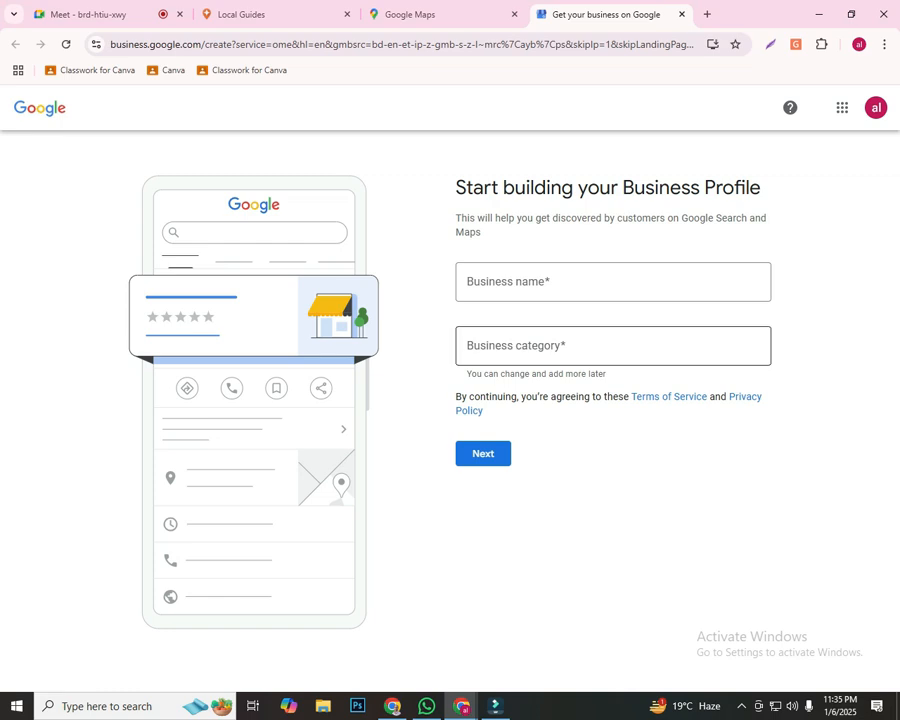
# Fill in the business name with the owner's full name followed by "| Whitehat SEO Expert in Bangladesh"
pyautogui.click(612, 282)
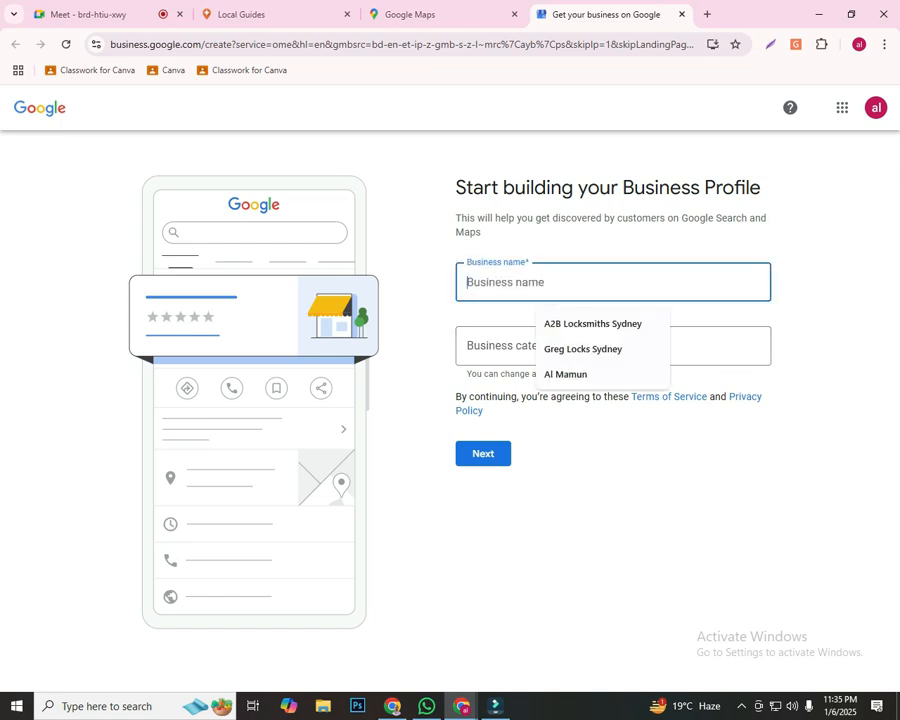
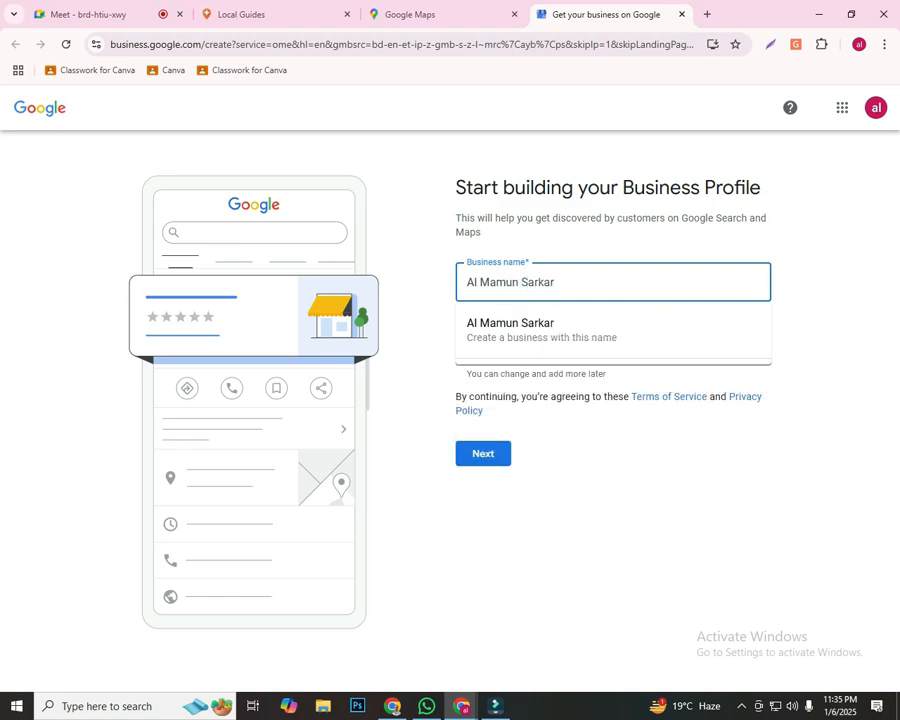
pyautogui.write(' | White')
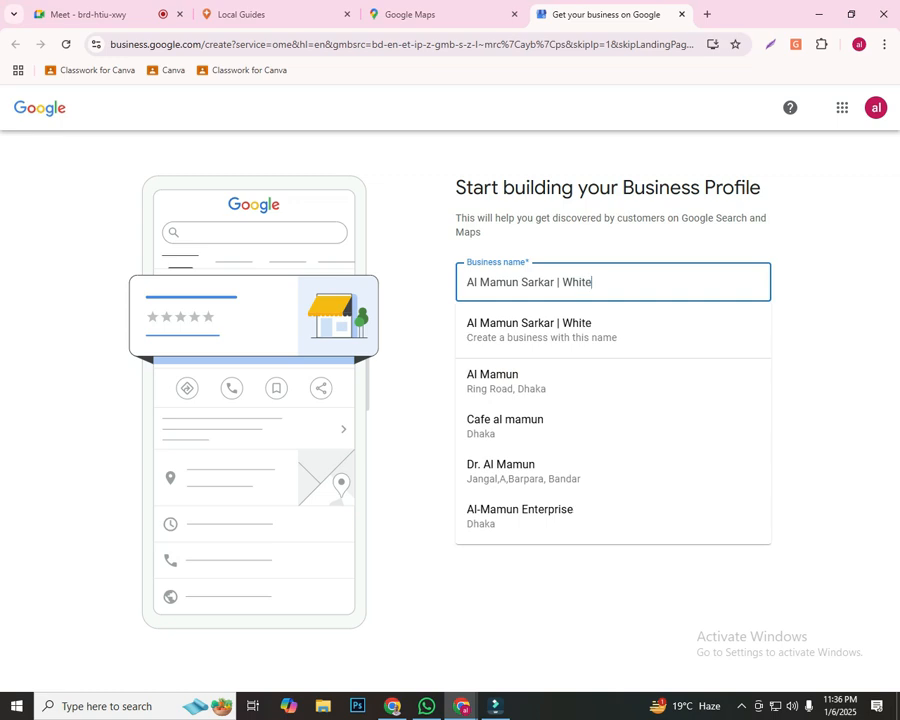
pyautogui.write('hat SE')
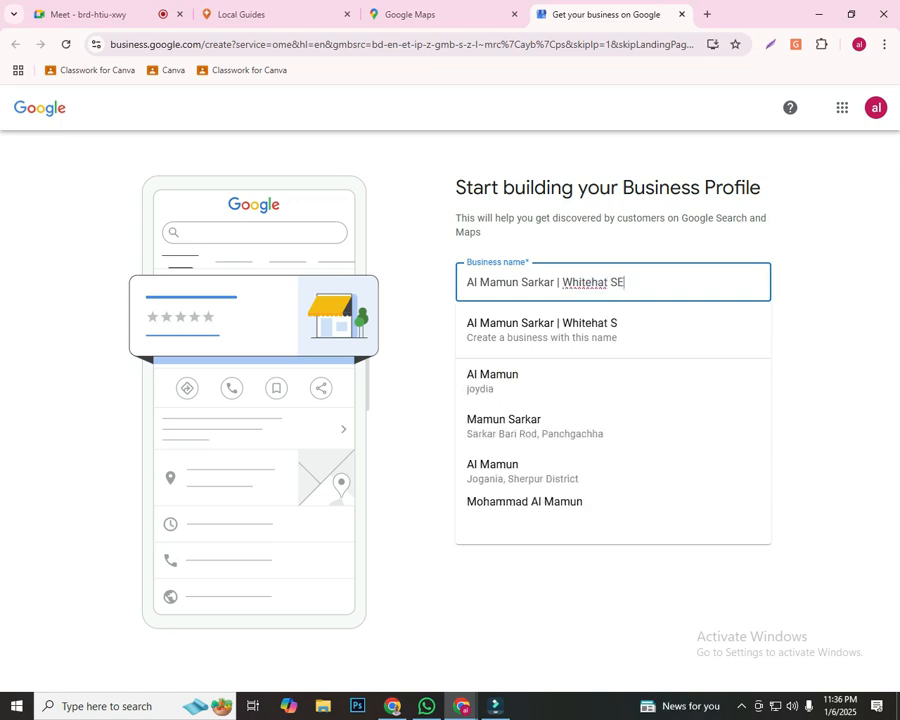
pyautogui.write('O Expe')
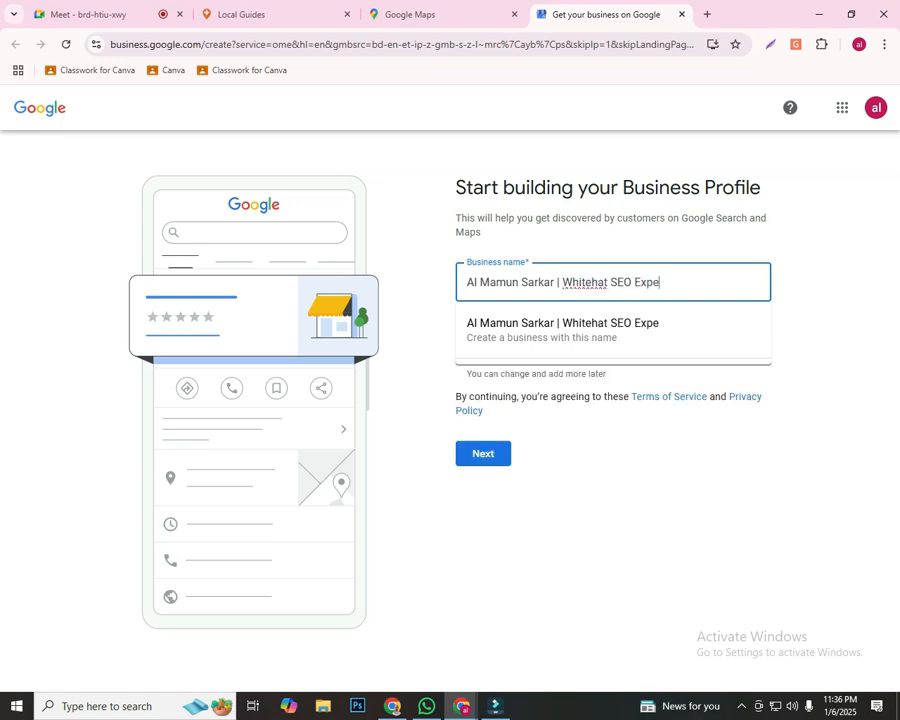
pyautogui.write('rt in Bangladesh')
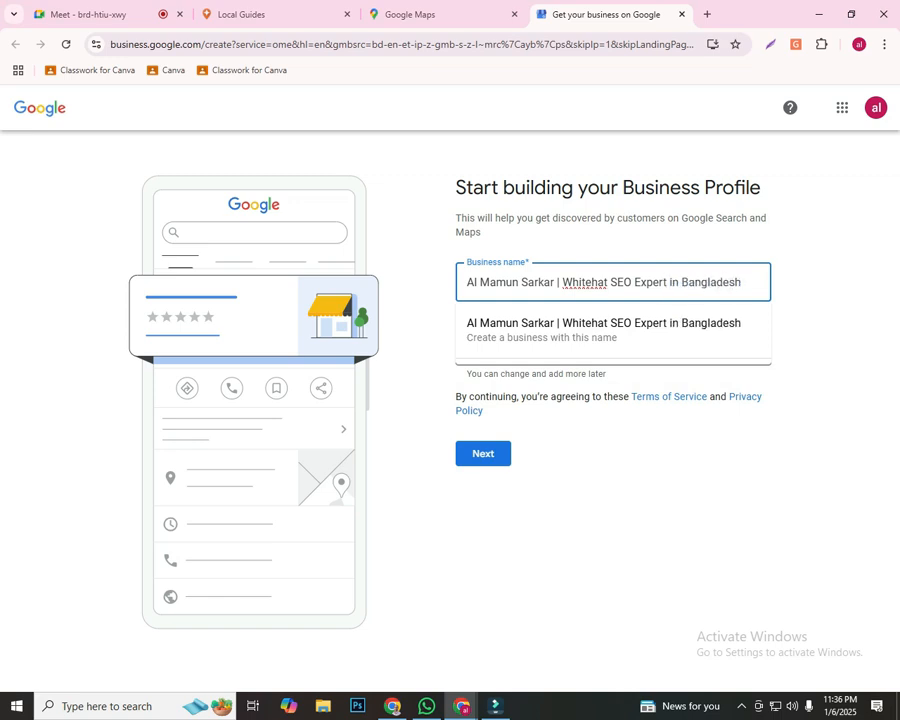
# Check the spelling suggestions for "Whitehat" in the business name and search Google for "whitehat seo meaning" in a new tab
pyautogui.doubleClick(584, 282)
pyautogui.rightClick(584, 283)
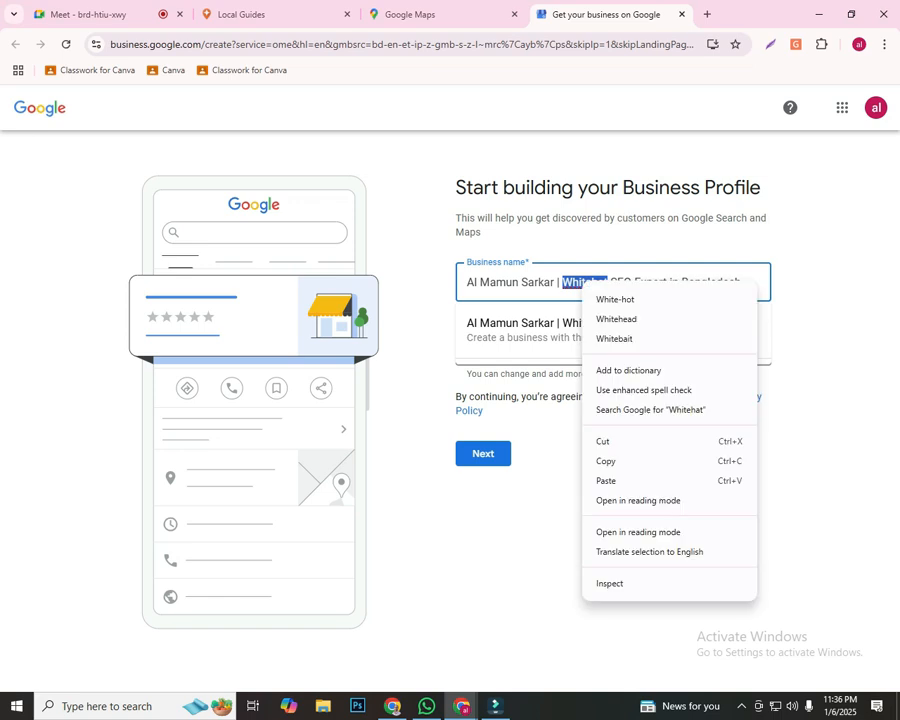
pyautogui.press('Escape')
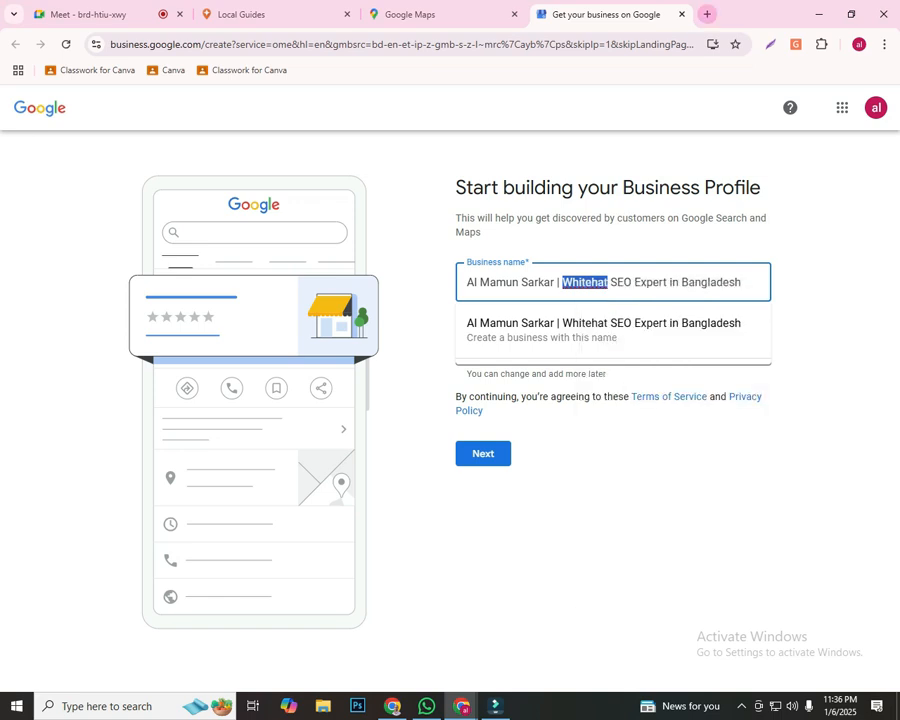
pyautogui.hotkey('ctrl', 't')
pyautogui.write('wh')
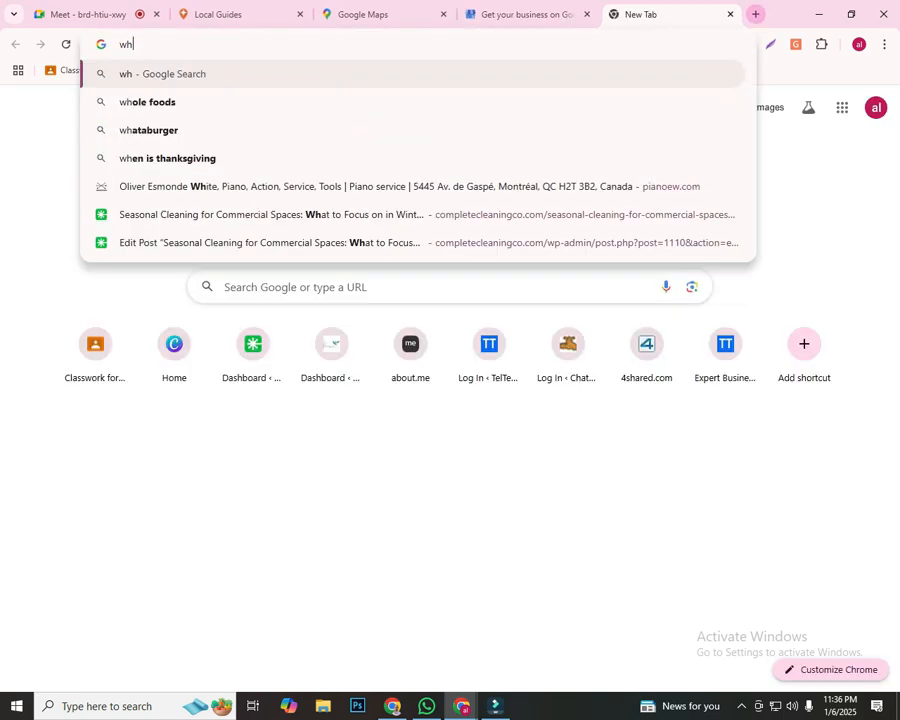
pyautogui.write('iteh')
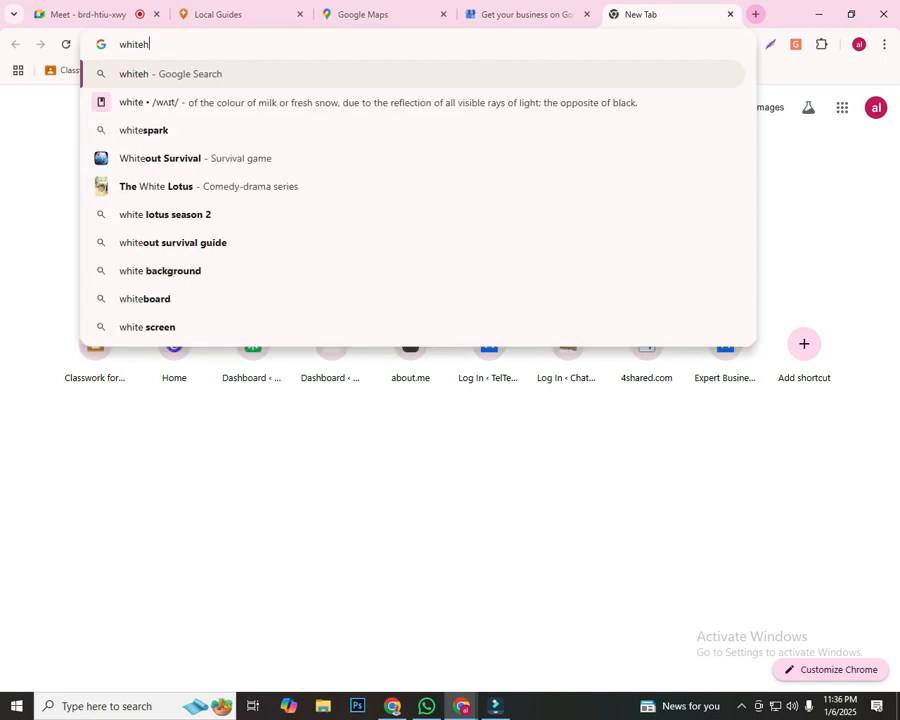
pyautogui.write('at seo')
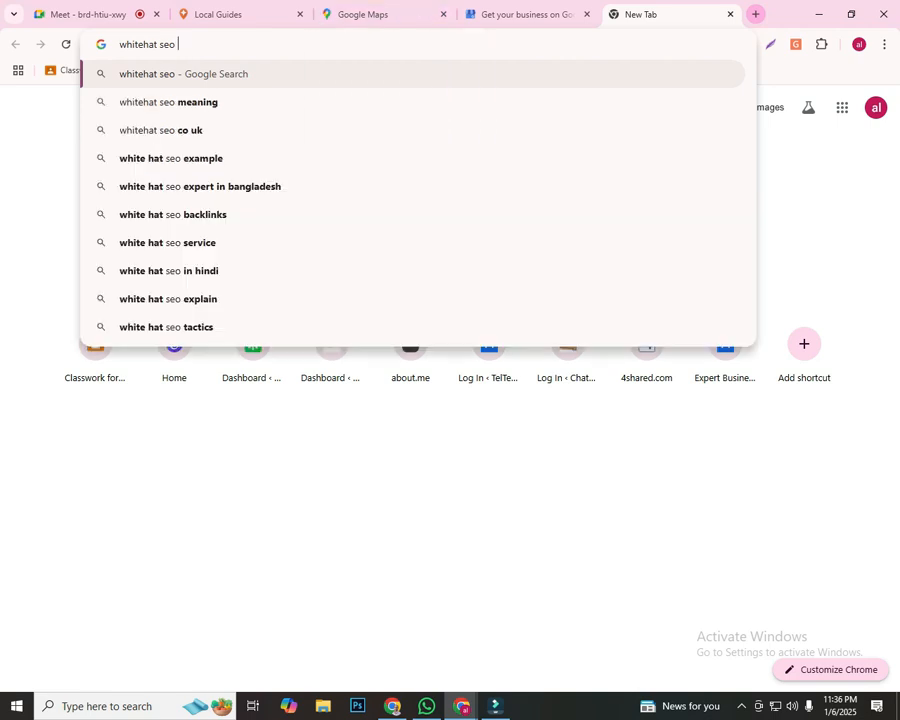
pyautogui.press('Down')
pyautogui.press('Return')
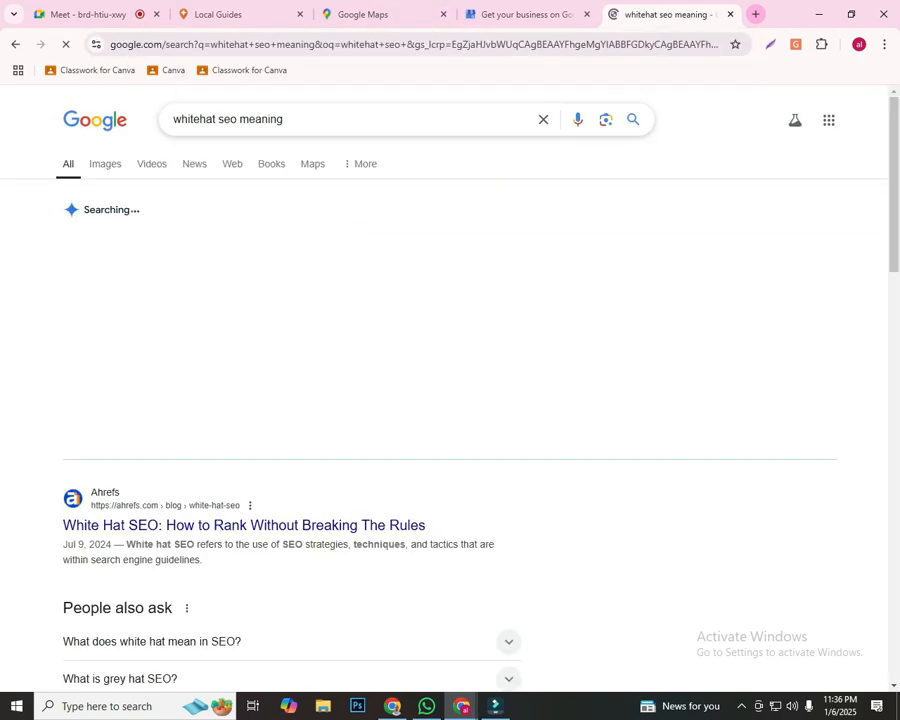
# Replace "Whitehat" in the business name with the spelling from the search query, capitalize its W, and choose to create a business with this name
pyautogui.doubleClick(214, 119)
pyautogui.hotkey('ctrl', 'c')
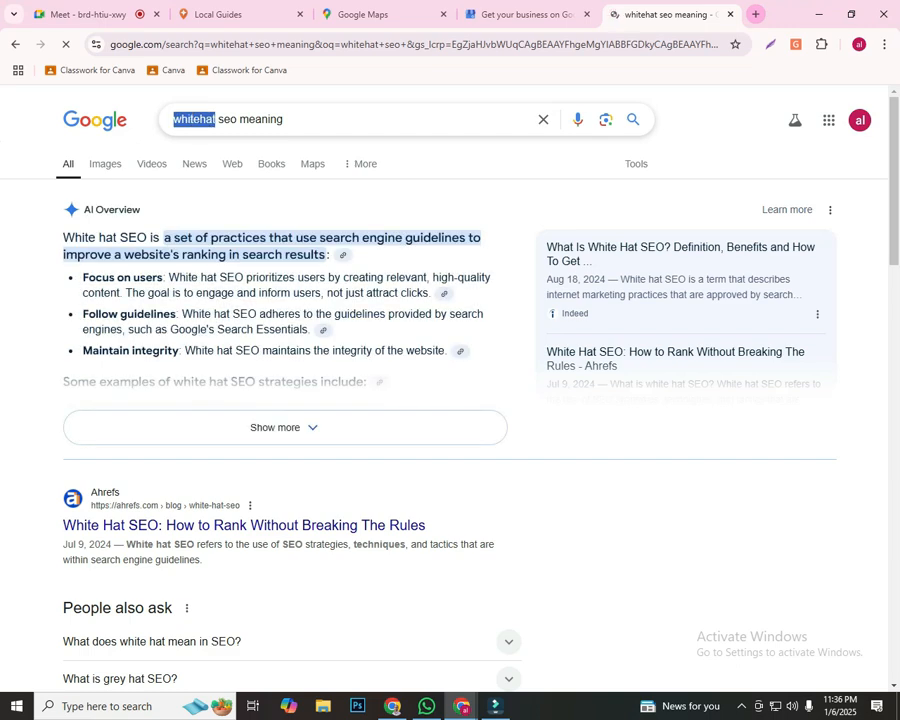
pyautogui.click(524, 15)
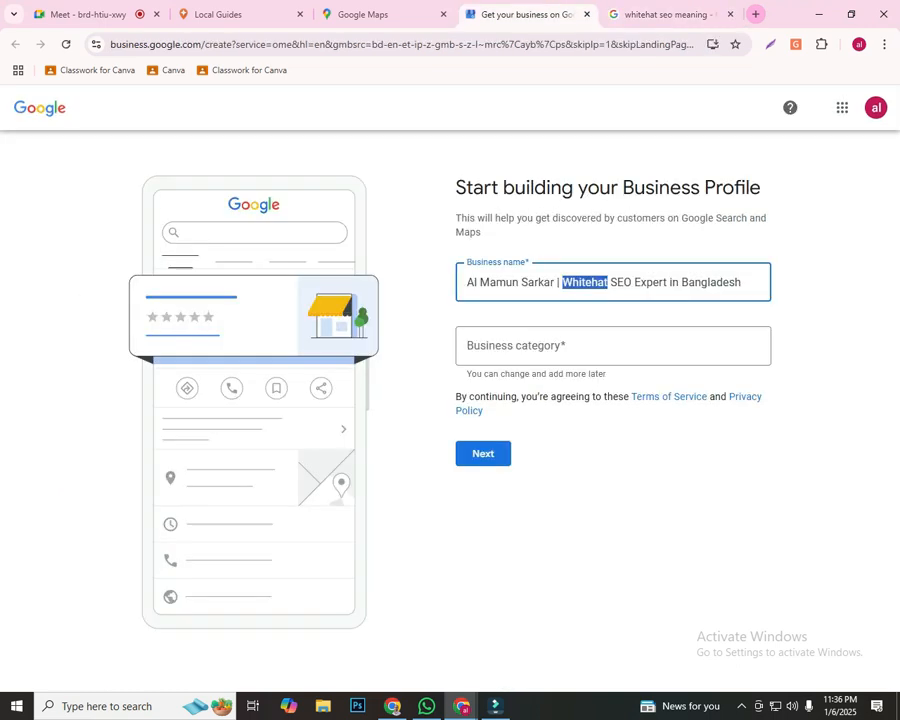
pyautogui.hotkey('ctrl', 'v')
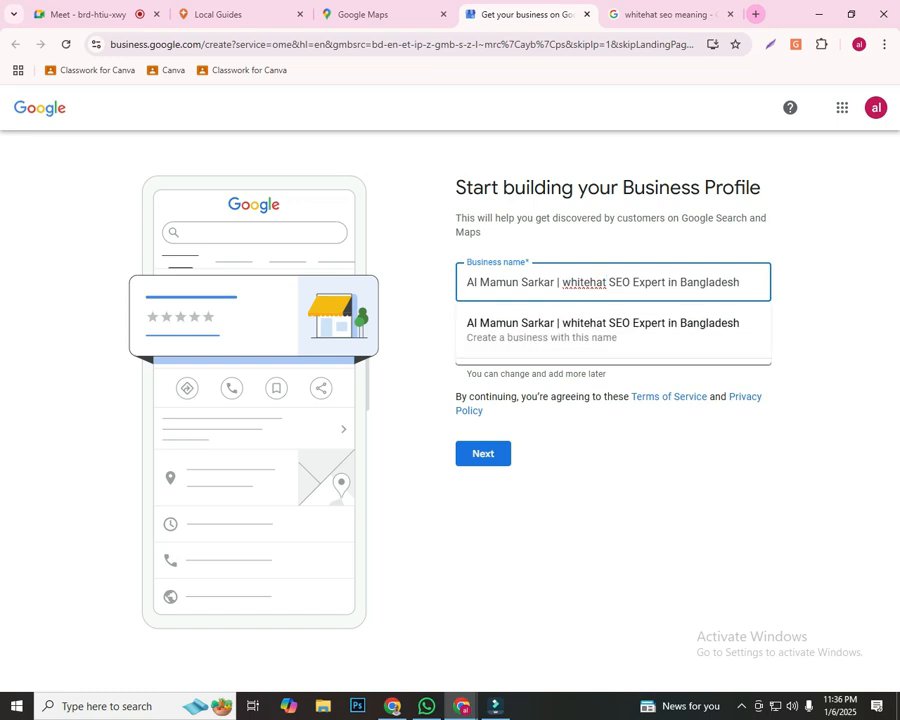
pyautogui.rightClick(591, 283)
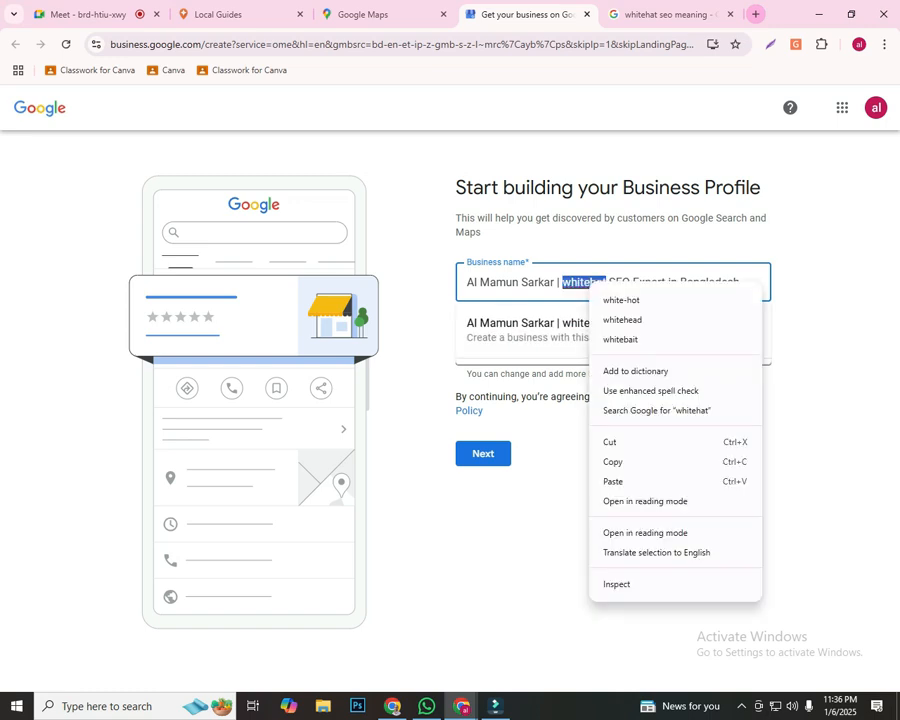
pyautogui.click(577, 283)
pyautogui.moveTo(570, 283); pyautogui.dragTo(562, 283)
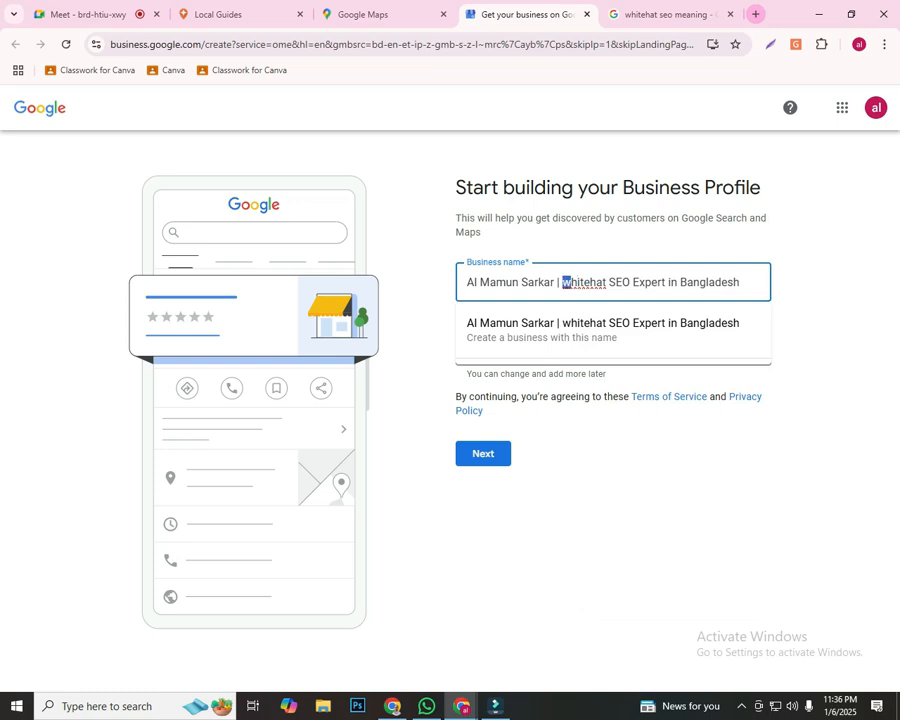
pyautogui.write('W')
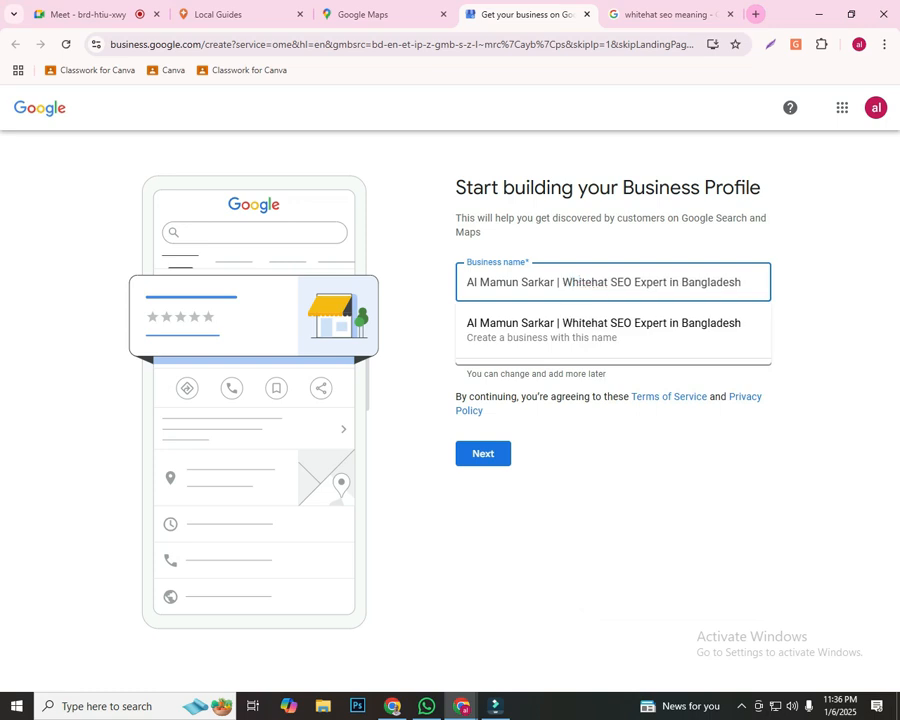
pyautogui.press('Down')
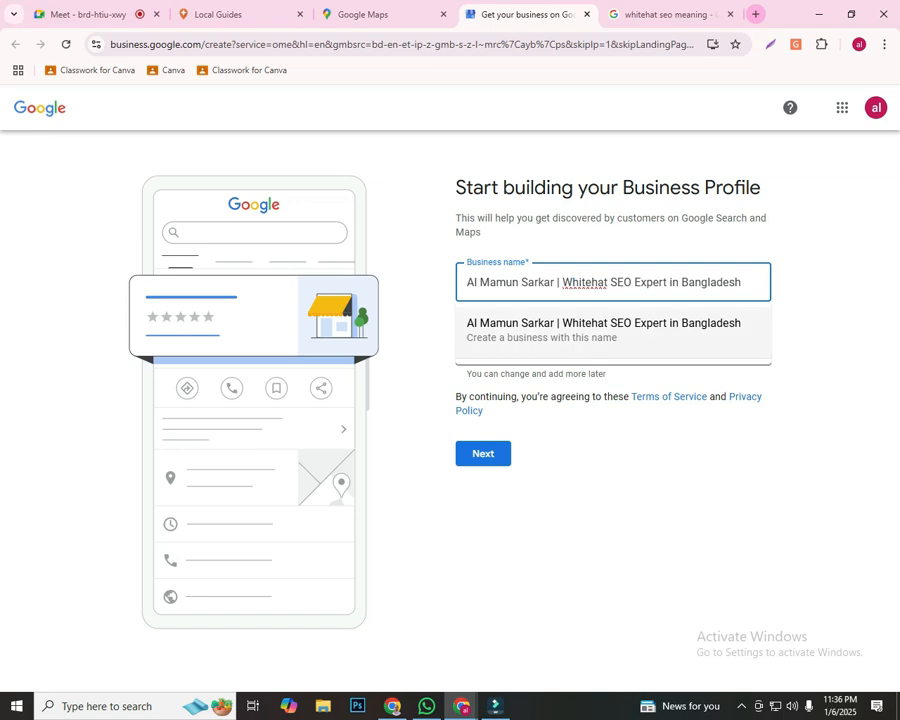
pyautogui.press('Return')
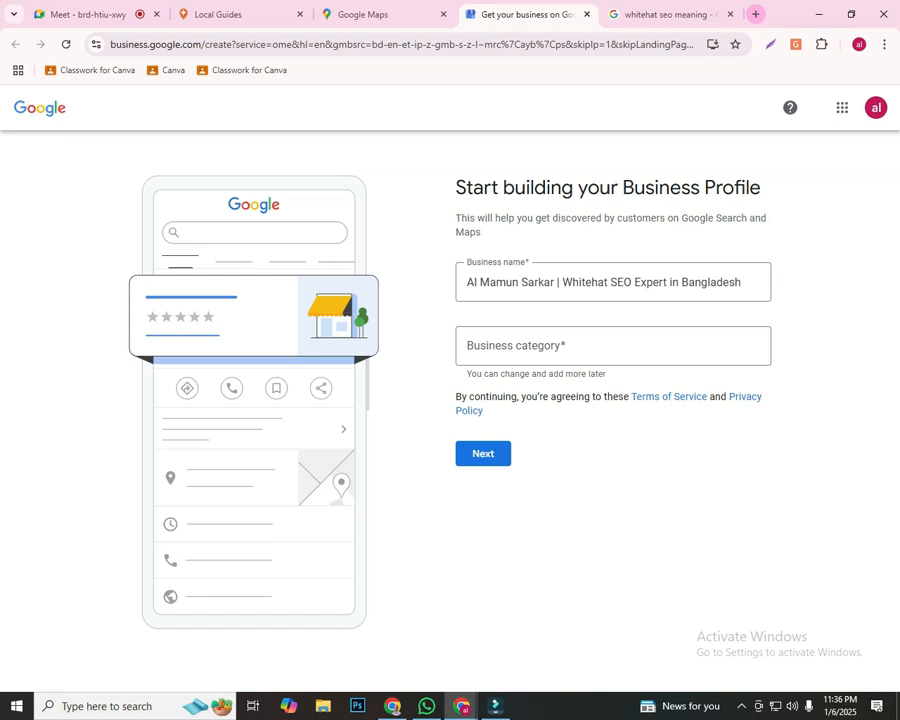
# Search Google for "whitehat seo" in a new tab and open the OptinMonster article "What Is White Hat vs Black Hat SEO"
pyautogui.moveTo(611, 283); pyautogui.dragTo(562, 283)
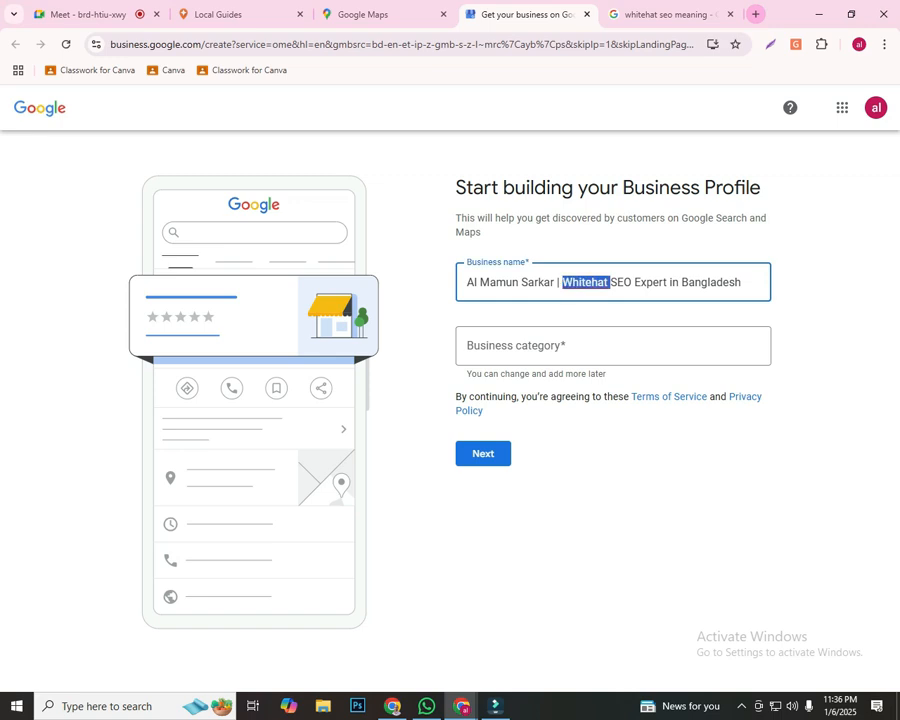
pyautogui.hotkey('ctrl', 't')
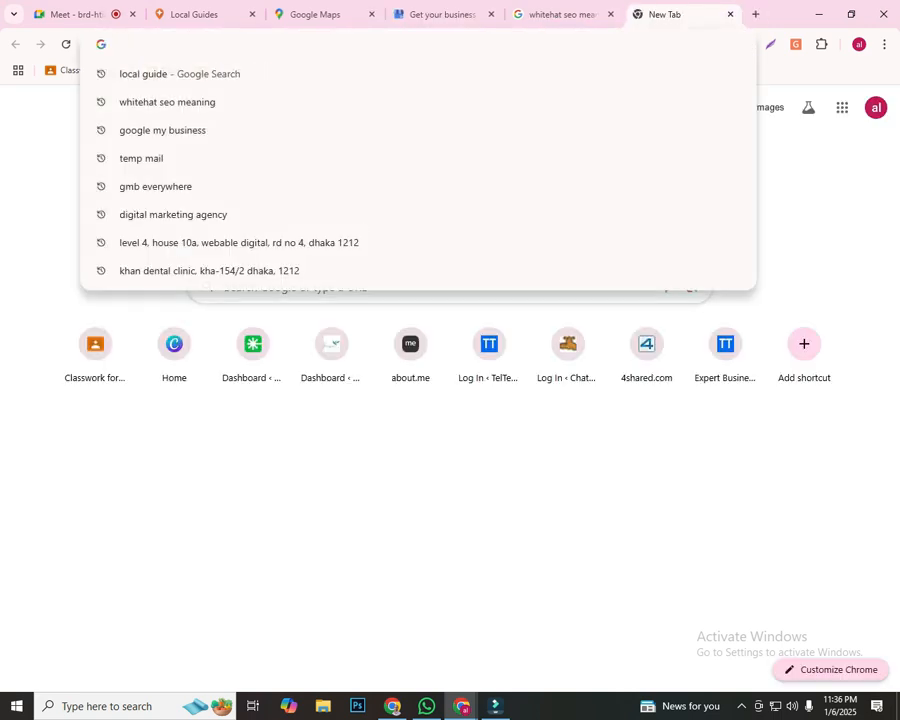
pyautogui.write('white')
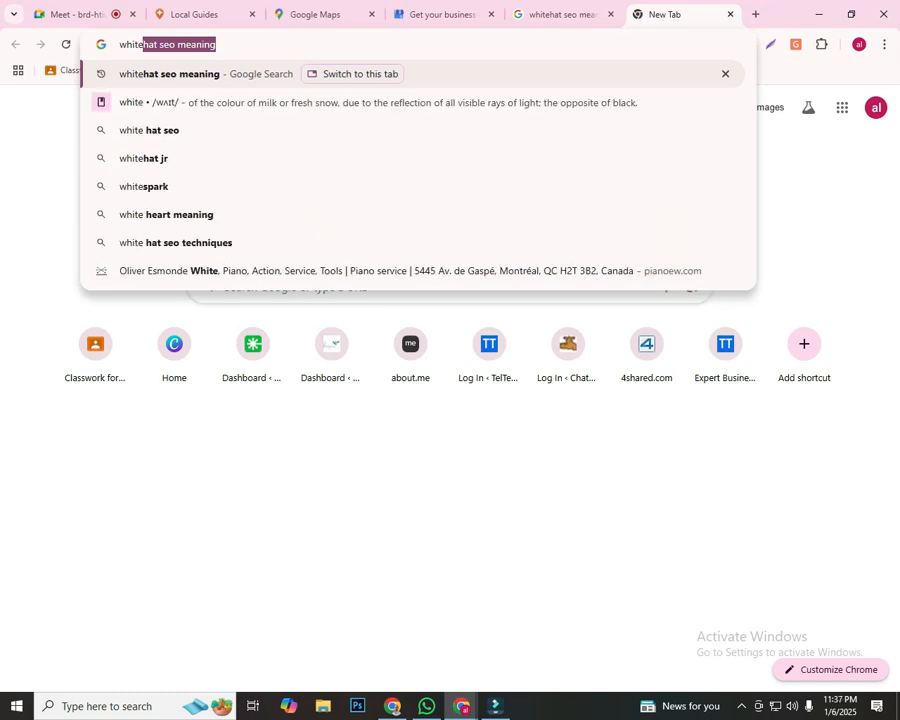
pyautogui.write('hat')
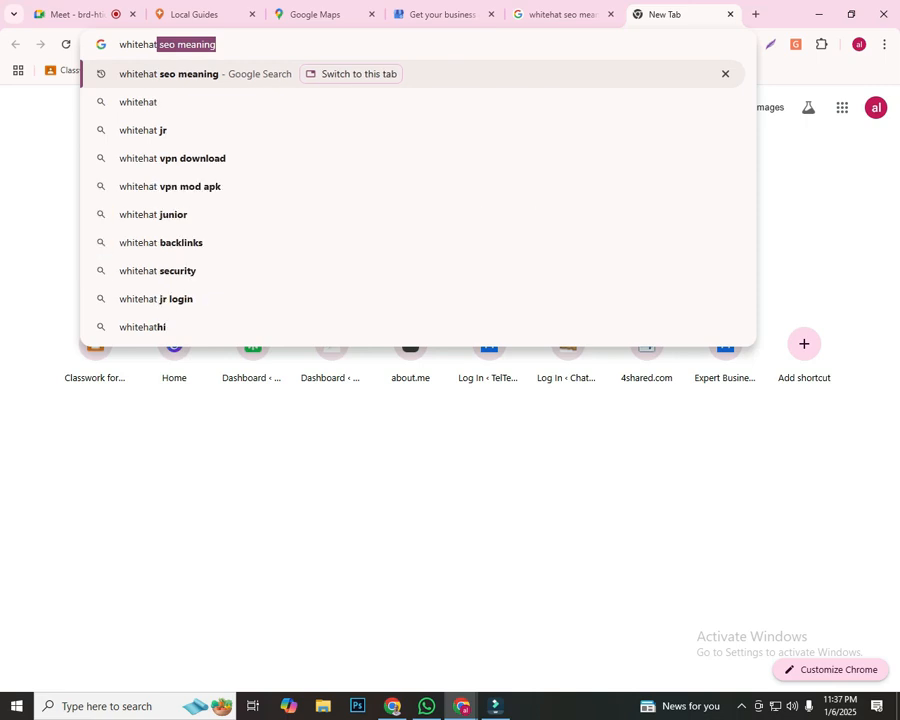
pyautogui.write(' seo')
pyautogui.press('BackSpace')
pyautogui.press('BackSpace')
pyautogui.write('o')
pyautogui.press('BackSpace')
pyautogui.write('eo')
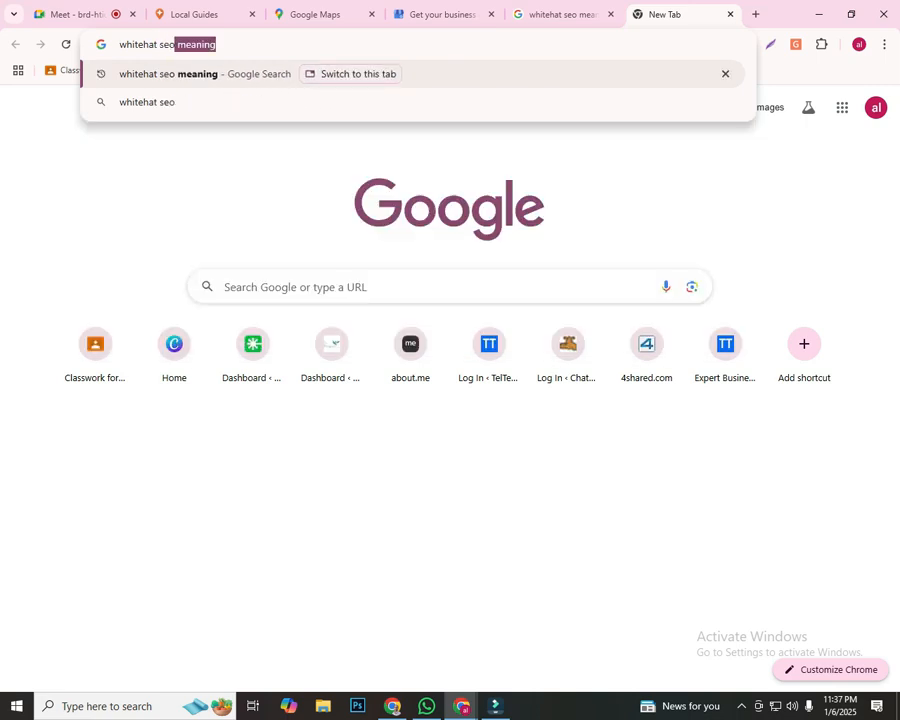
pyautogui.press('Delete')
pyautogui.press('Return')
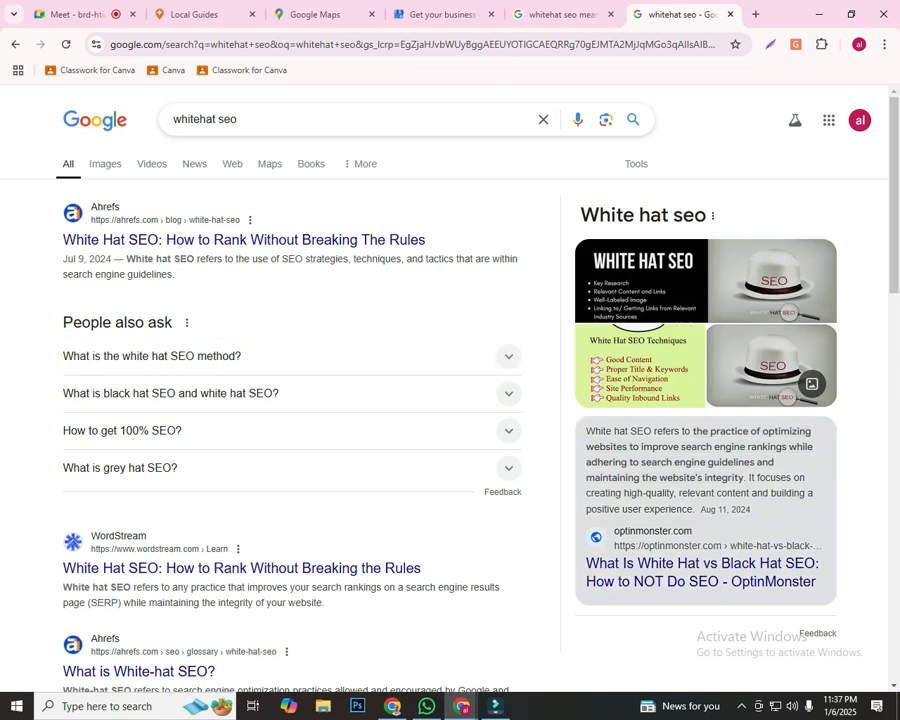
pyautogui.click(700, 572)
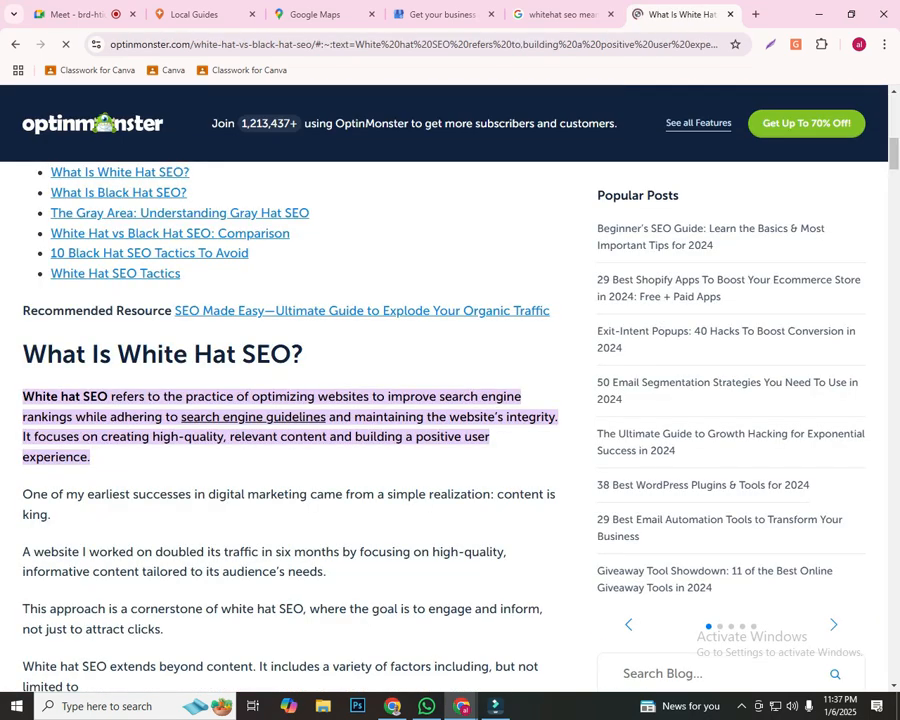
# Replace "Whitehat SEO" in the business name with "White Hat SEO" copied from the article heading
pyautogui.moveTo(118, 355); pyautogui.dragTo(213, 355)
pyautogui.moveTo(241, 355); pyautogui.dragTo(291, 355)
pyautogui.hotkey('ctrl', 'c')
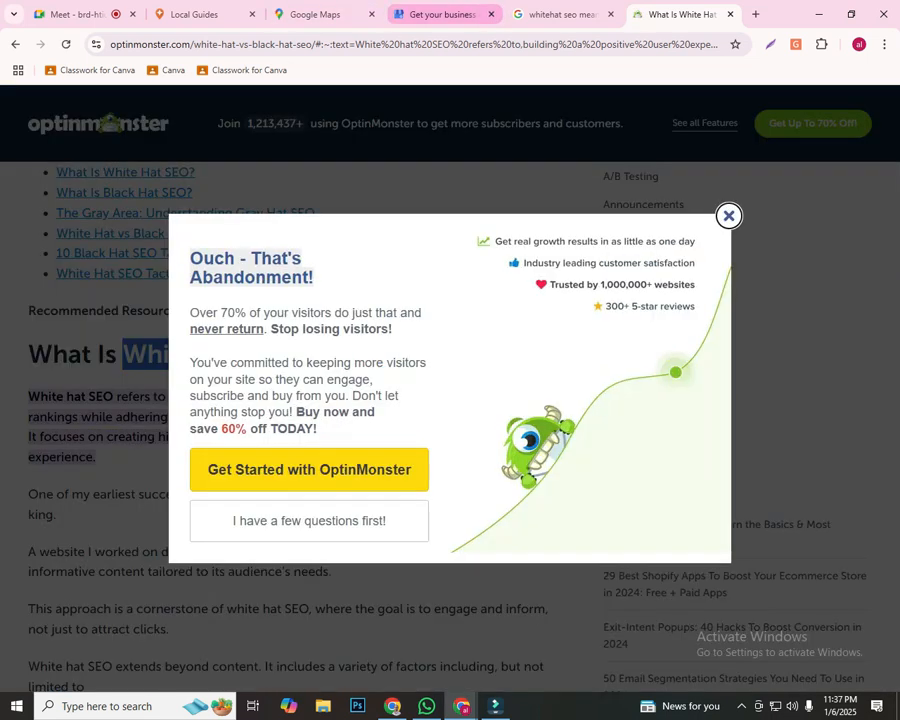
pyautogui.click(441, 14)
pyautogui.click(608, 282)
pyautogui.moveTo(632, 282); pyautogui.dragTo(562, 282)
pyautogui.rightClick(577, 284)
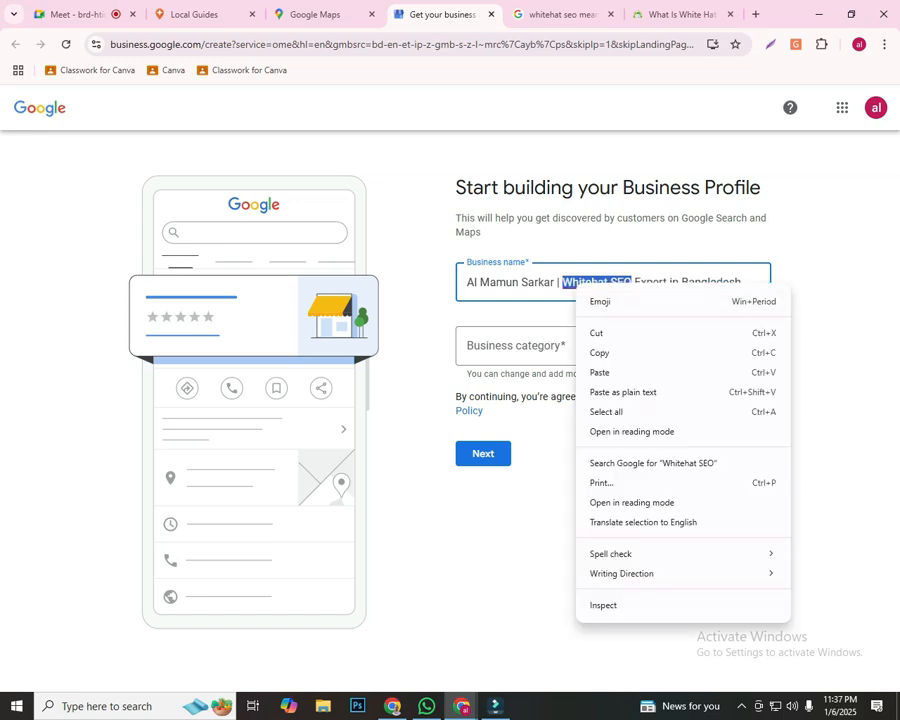
pyautogui.click(623, 392)
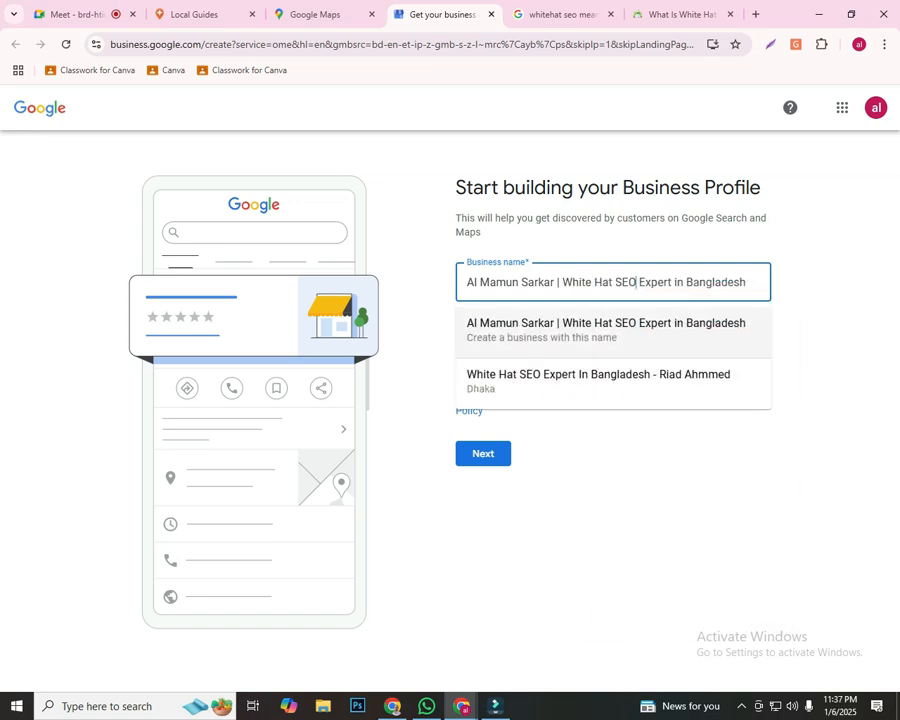
# Change "White Hat" in the business name back to "Whitehat" and choose to create a business with this name
pyautogui.press('BackSpace')
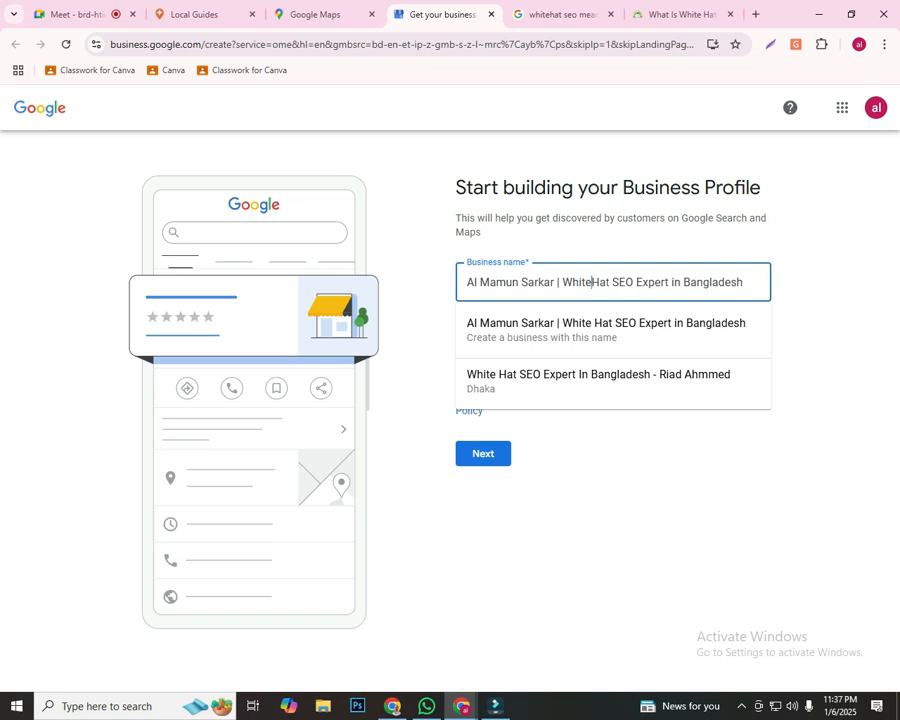
pyautogui.press('Delete')
pyautogui.write('h')
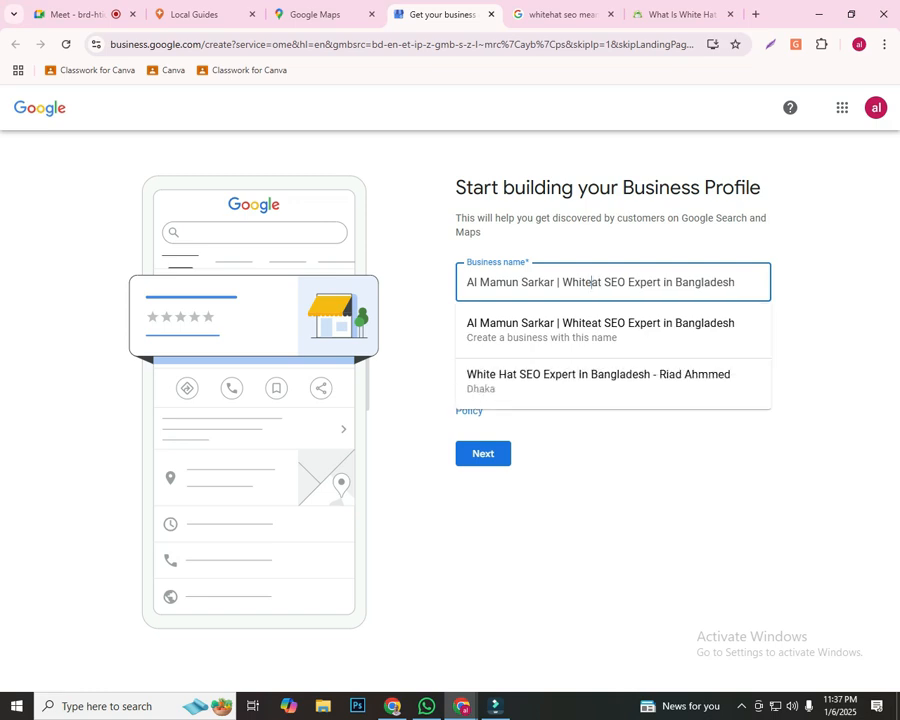
pyautogui.click(616, 331)
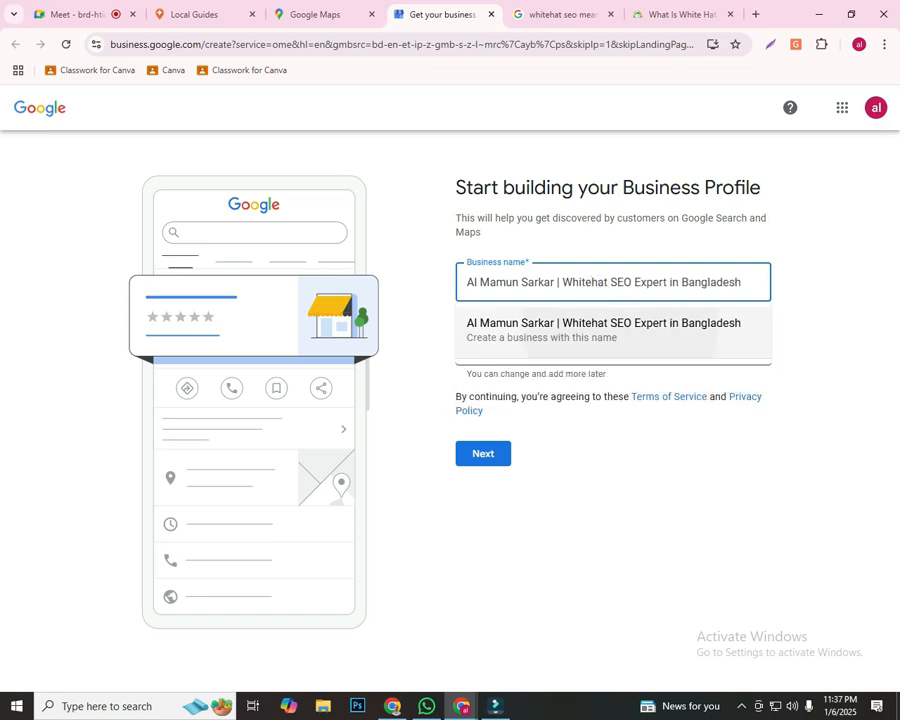
# Search the business categories for "digital m"
pyautogui.click(613, 346)
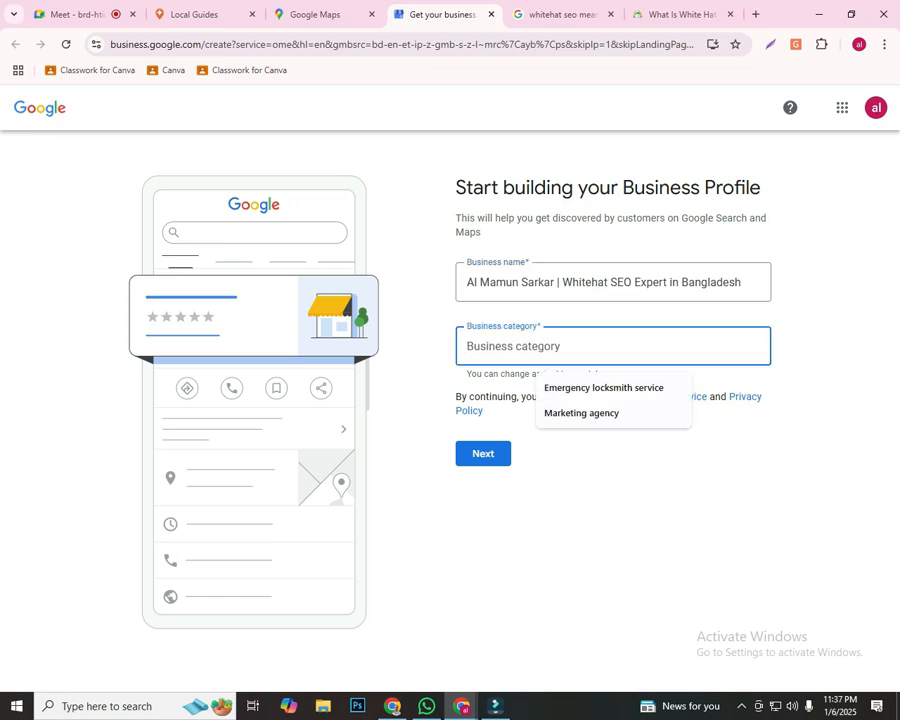
pyautogui.write('di')
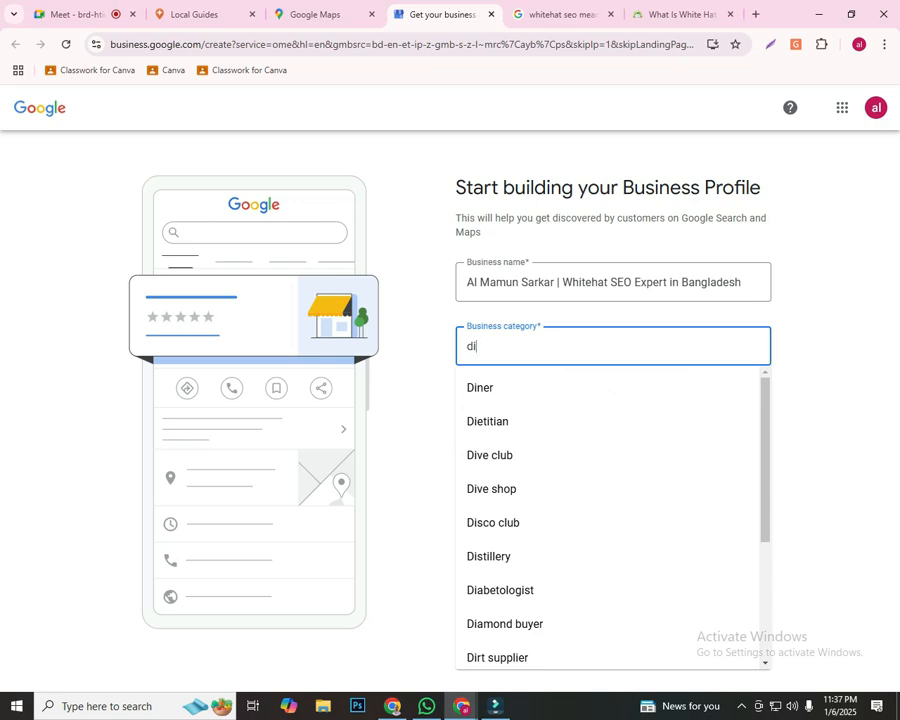
pyautogui.write('gital ')
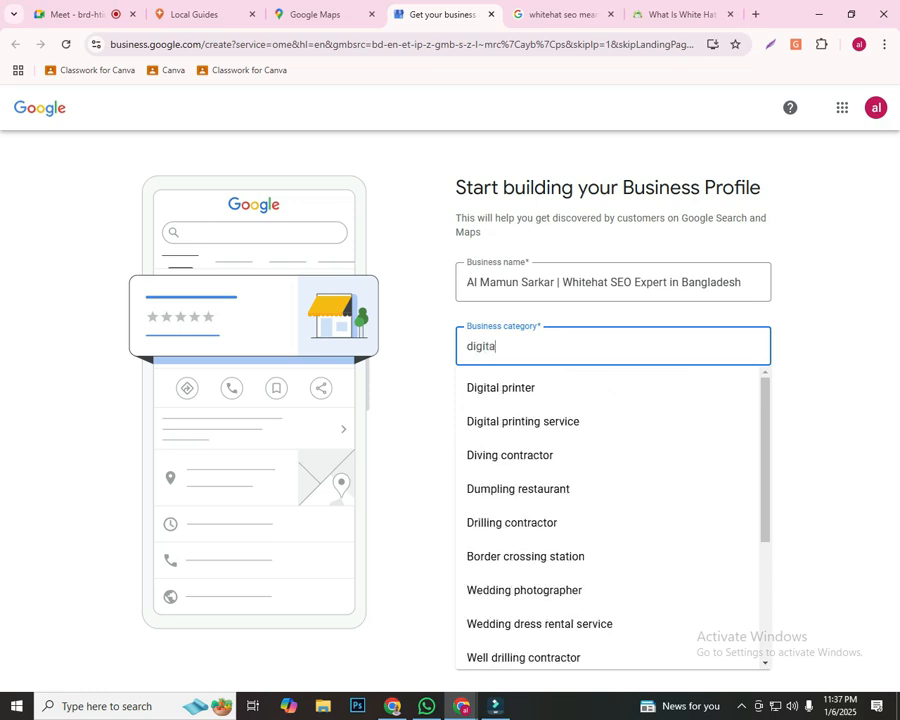
pyautogui.write('m')
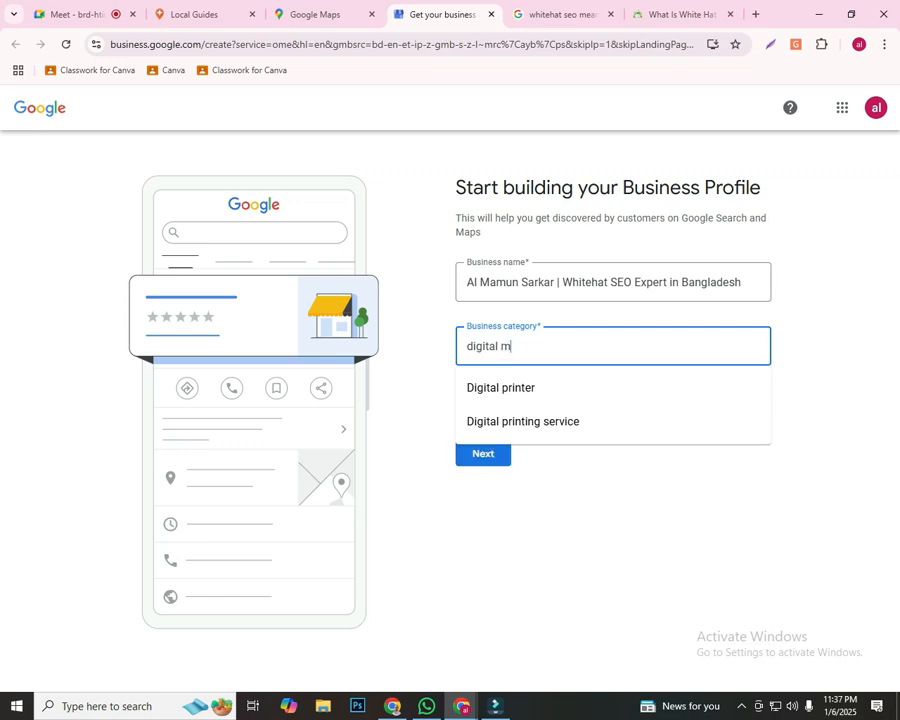
# Clear the category query, search the business categories for "internet" and look through the suggestions
pyautogui.press('BackSpace')
pyautogui.press('BackSpace')
pyautogui.press('BackSpace')
pyautogui.press('BackSpace')
pyautogui.press('BackSpace')
pyautogui.press('BackSpace')
pyautogui.press('BackSpace')
pyautogui.press('BackSpace')
pyautogui.press('BackSpace')
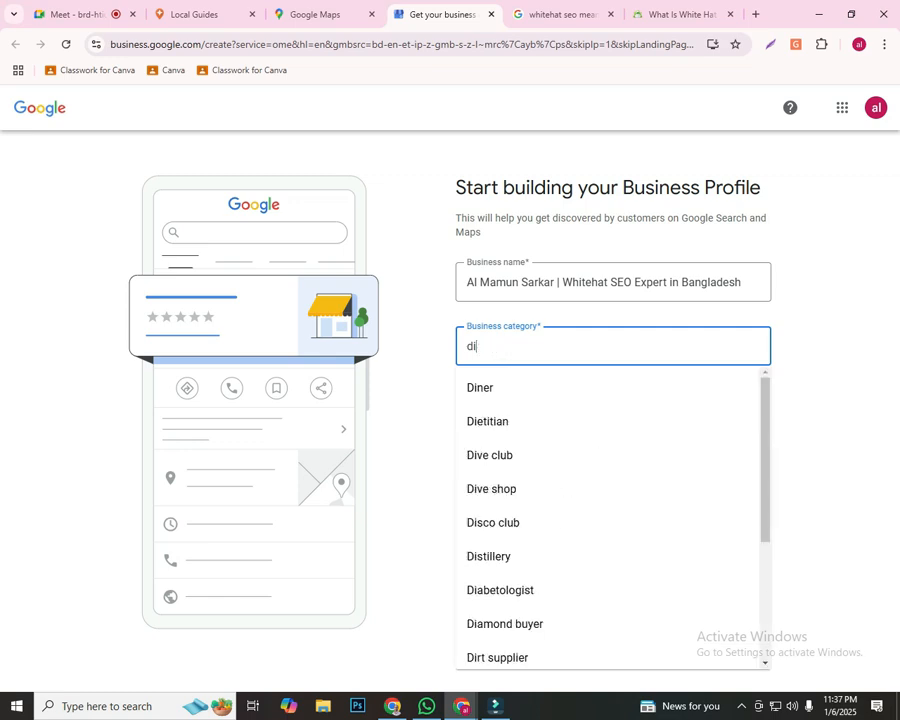
pyautogui.write('in')
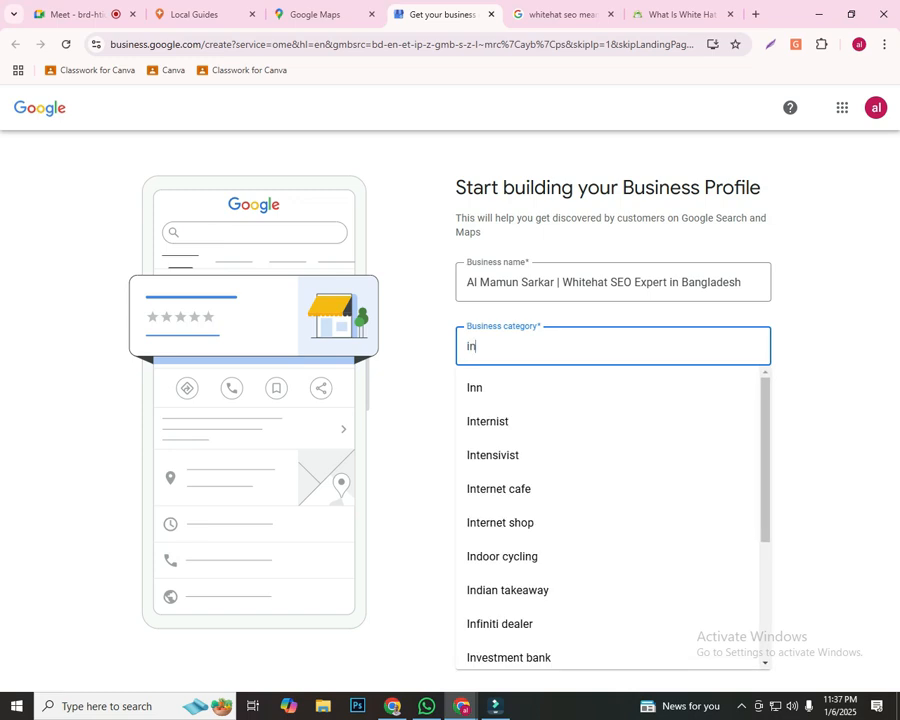
pyautogui.write('ternet')
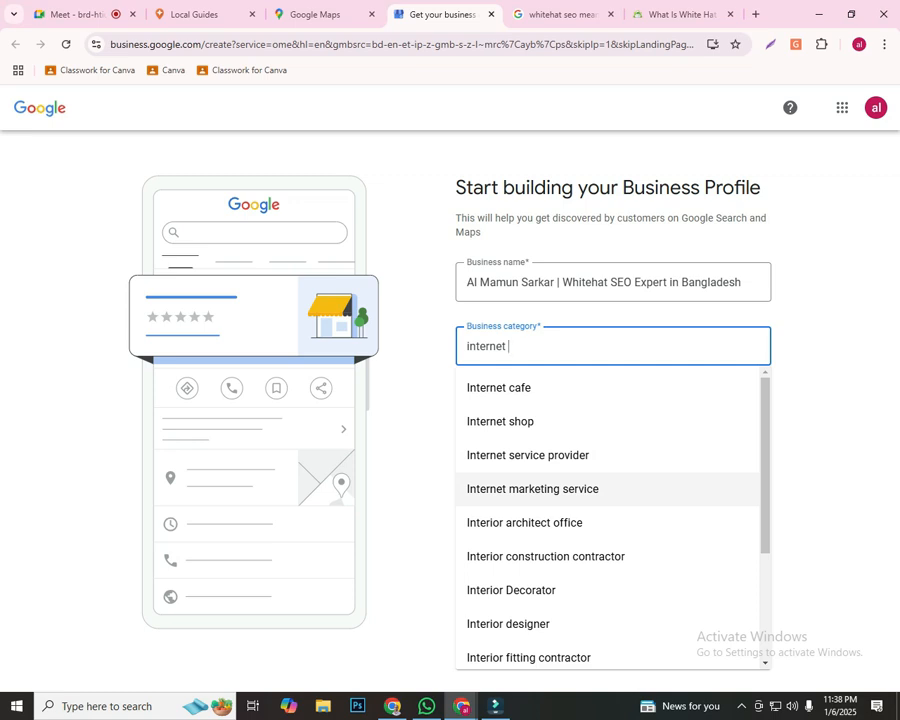
pyautogui.scroll(-3, 600, 485)
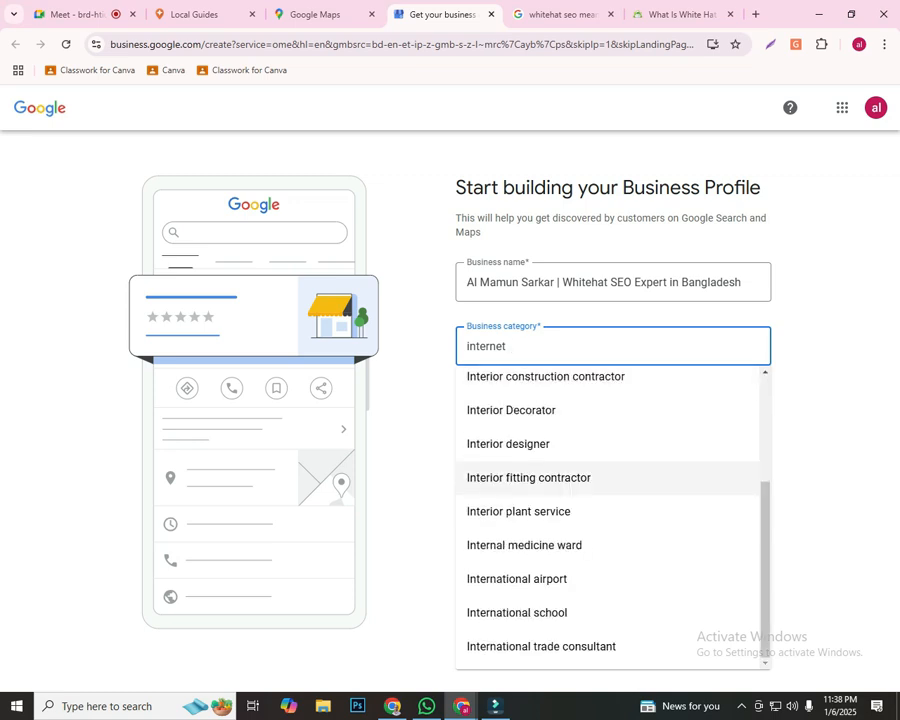
# Search the business categories for "online" instead and look through the suggestions
pyautogui.hotkey('ctrl', 'a')
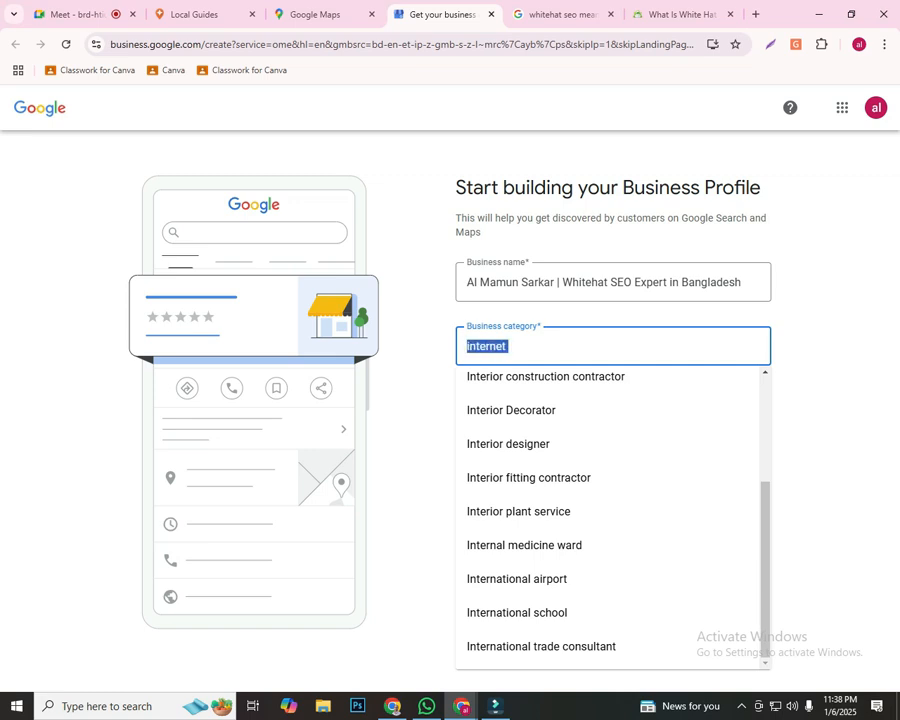
pyautogui.write('online')
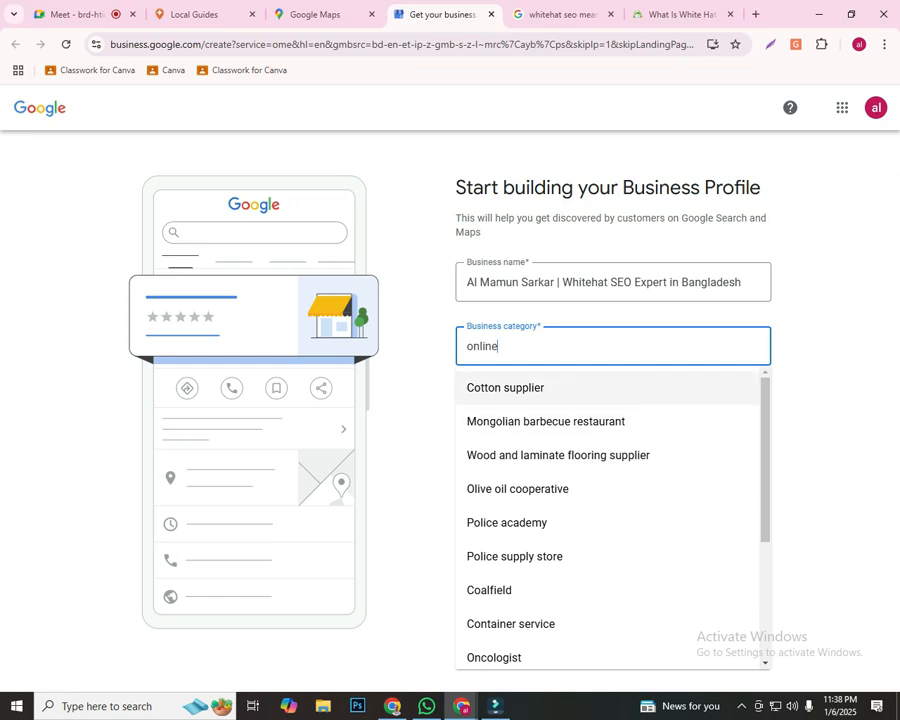
pyautogui.scroll(-3, 560, 520)
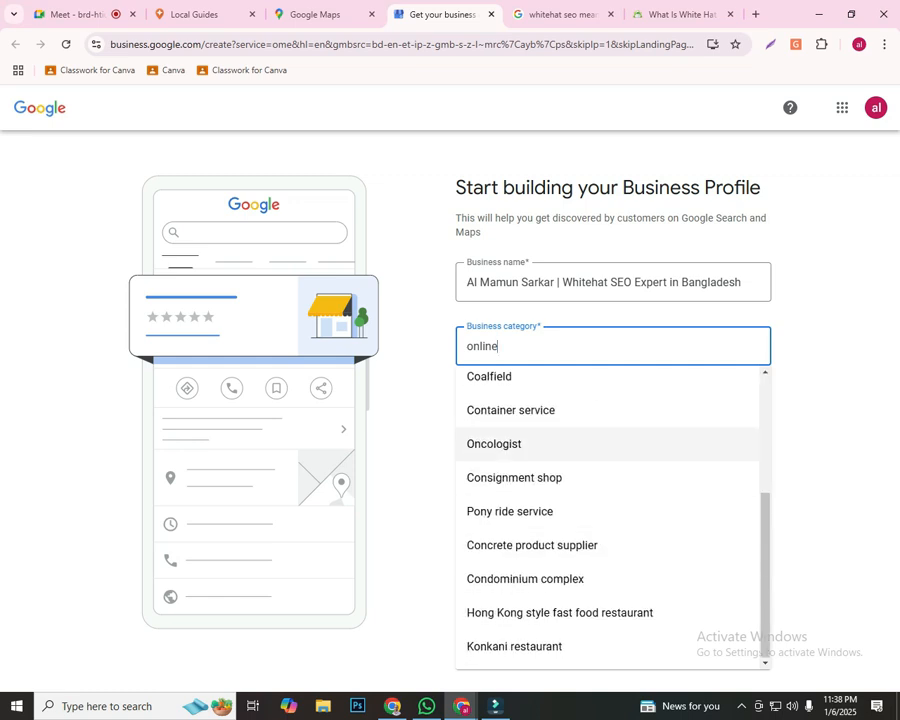
pyautogui.scroll(3, 560, 444)
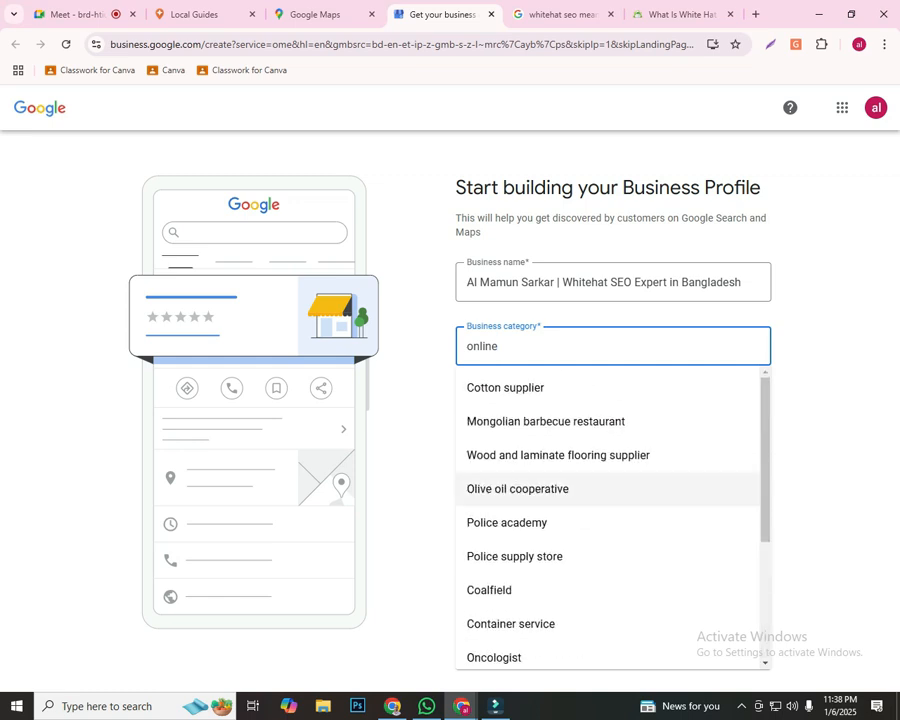
# Search the business categories for "mark" and set the business category to Marketing agency
pyautogui.hotkey('ctrl', 'a')
pyautogui.write('mark')
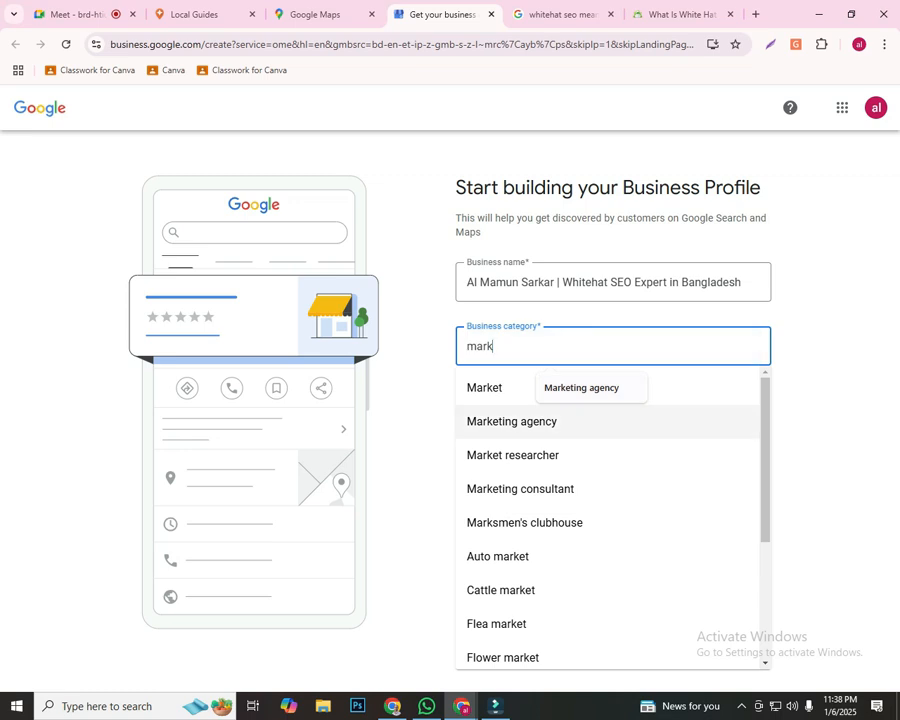
pyautogui.scroll(-1, 610, 488)
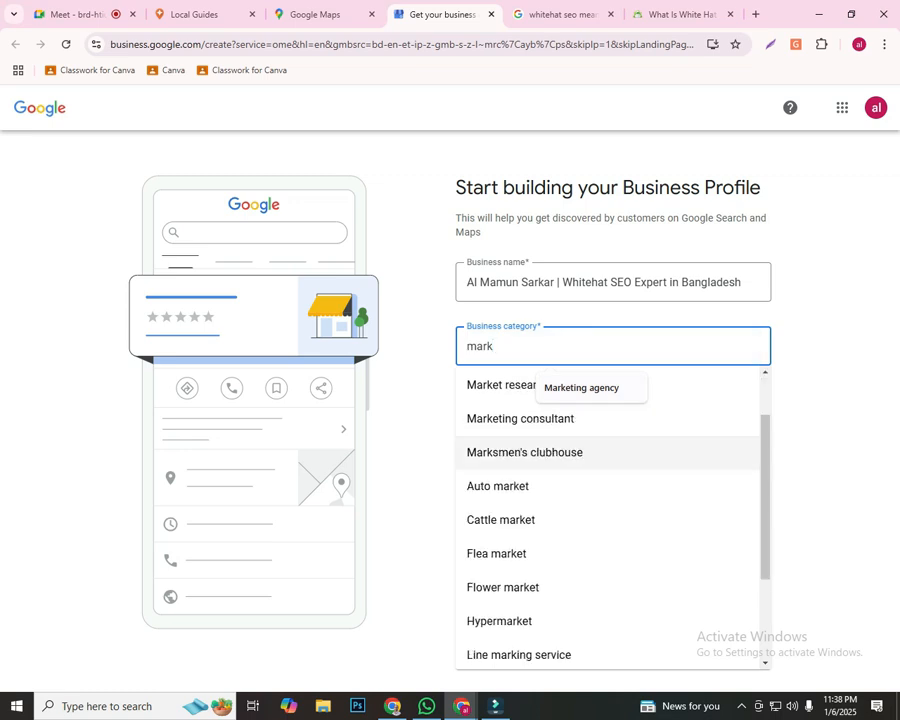
pyautogui.scroll(-2, 610, 520)
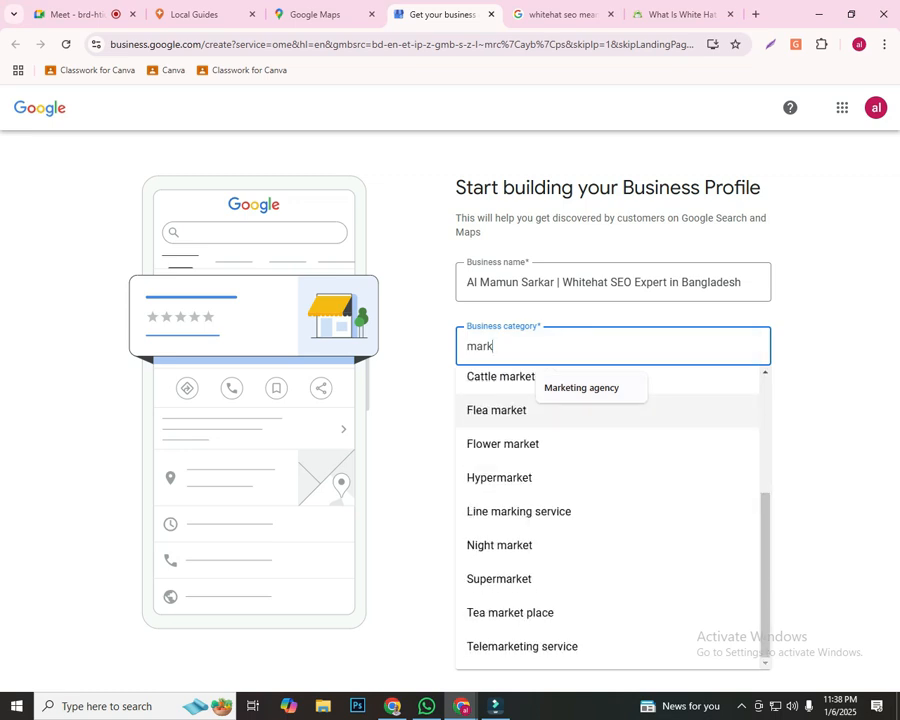
pyautogui.scroll(3, 610, 520)
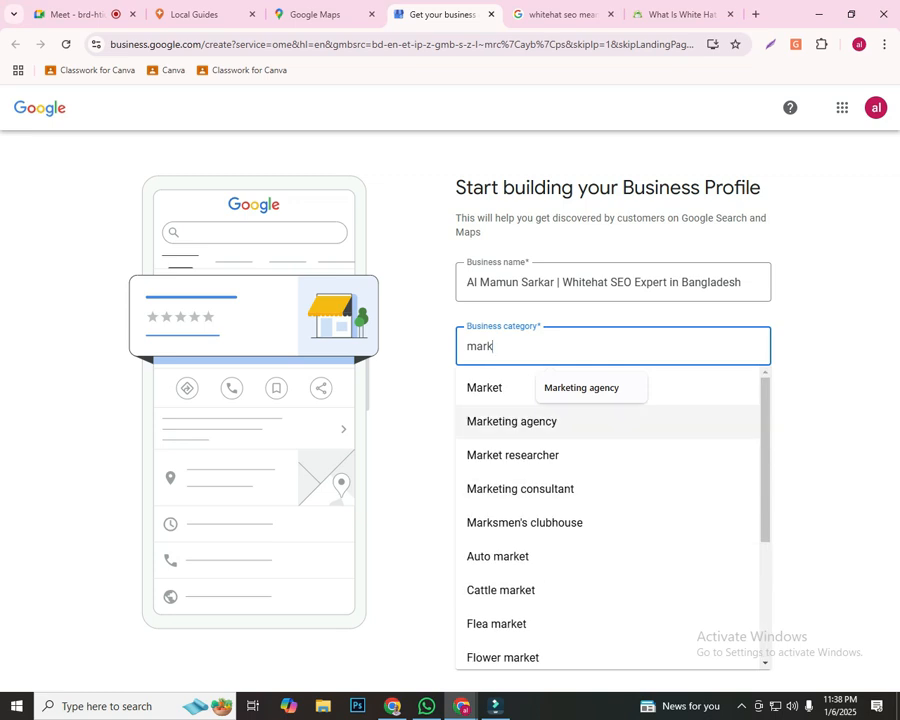
pyautogui.click(540, 421)
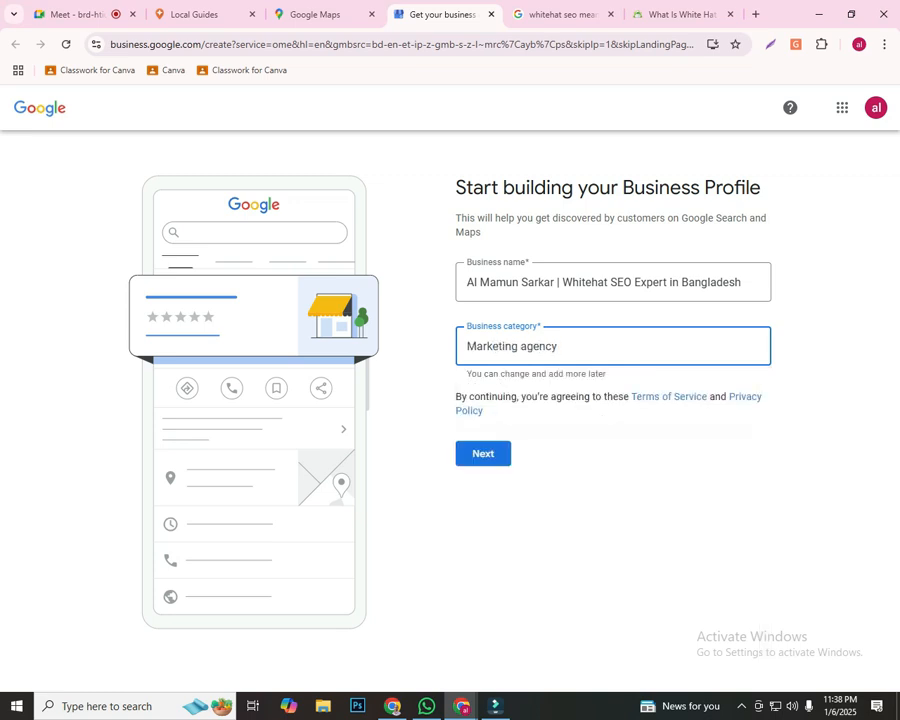
pyautogui.click(483, 454)
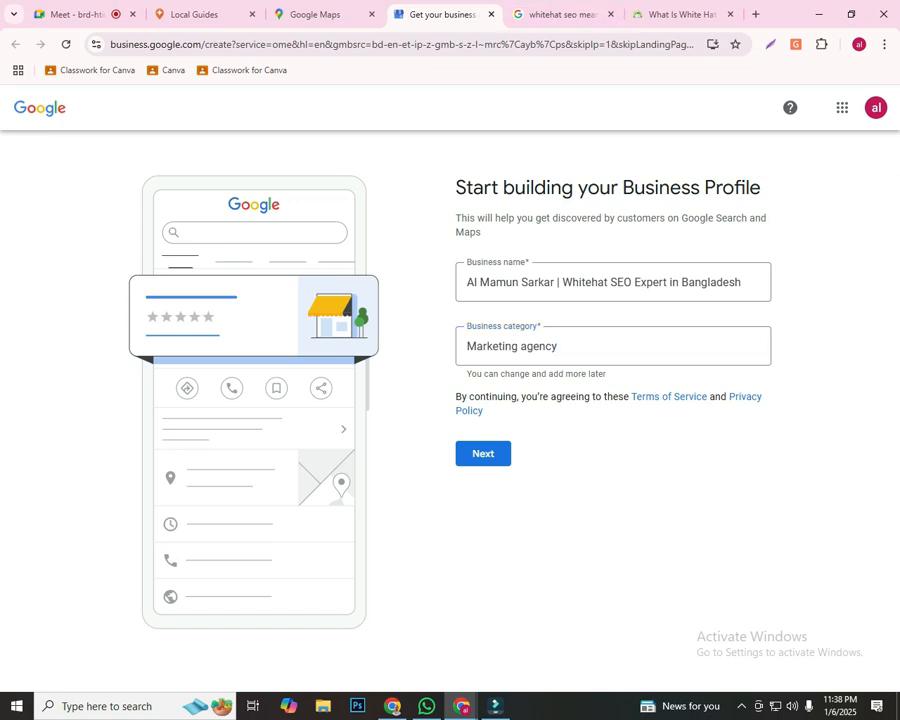
# Capture the page, frame the business name, business category and Next in red rectangles, and discard the capture
pyautogui.press('Print')
pyautogui.hotkey('ctrl', 'r')
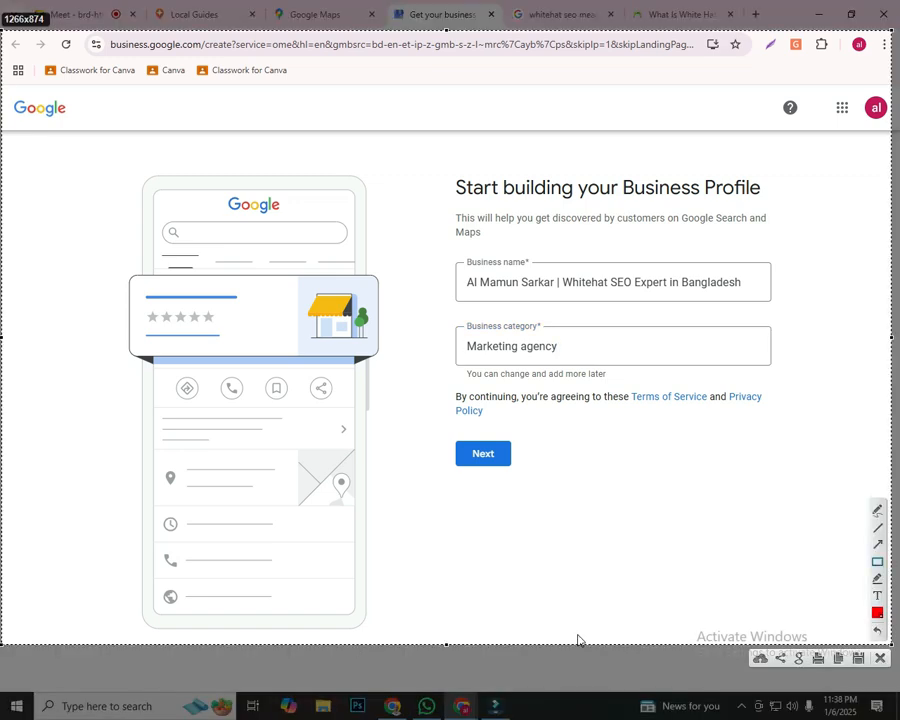
pyautogui.moveTo(441, 245)
pyautogui.mouseDown()
pyautogui.moveTo(768, 292)
pyautogui.moveTo(790, 305)
pyautogui.mouseUp()
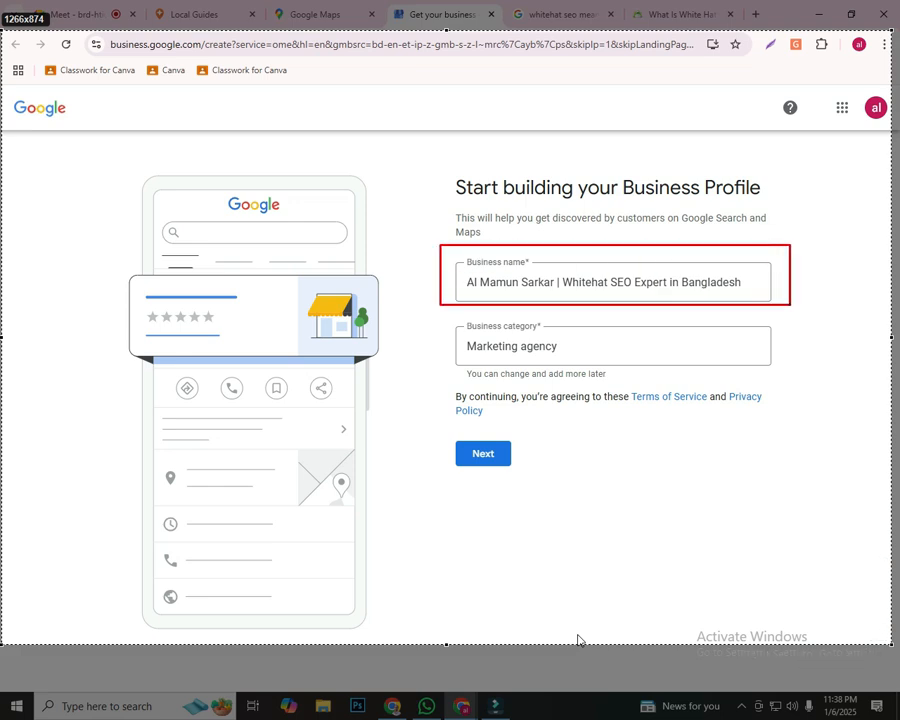
pyautogui.moveTo(441, 317)
pyautogui.mouseDown()
pyautogui.moveTo(449, 327)
pyautogui.moveTo(798, 381)
pyautogui.mouseUp()
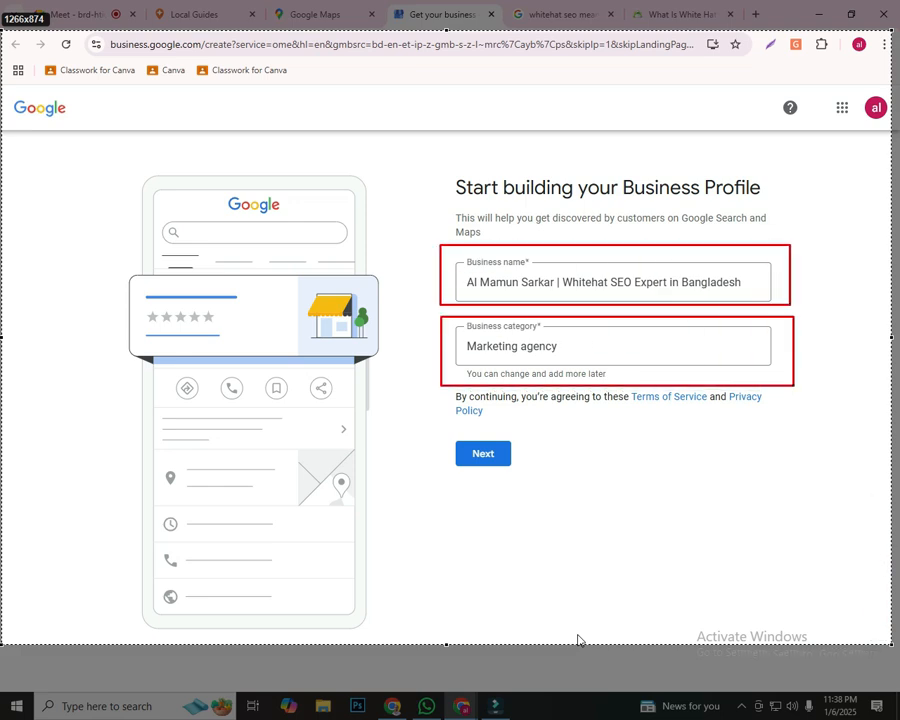
pyautogui.moveTo(431, 425); pyautogui.dragTo(576, 489)
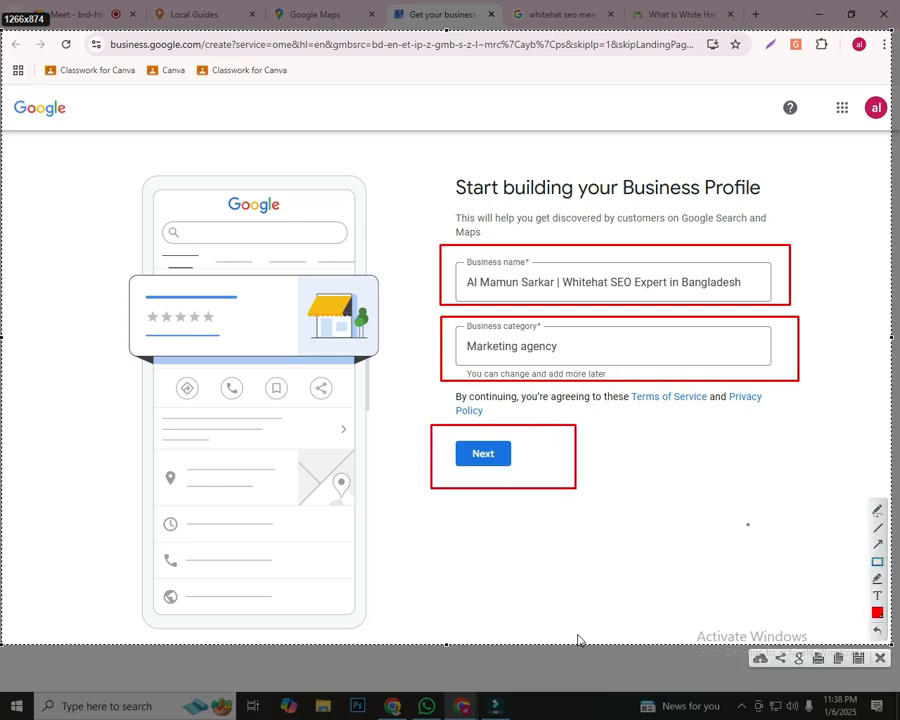
pyautogui.click(880, 658)
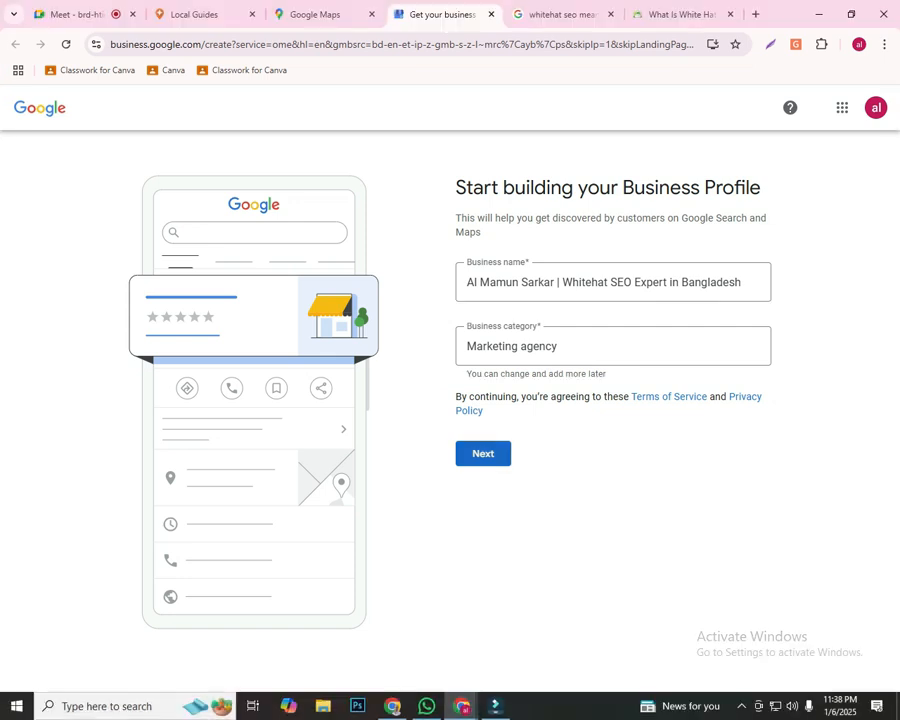
# Submit the business name and category, and answer Yes to adding a location customers can visit, continuing to the business address form
pyautogui.click(483, 454)
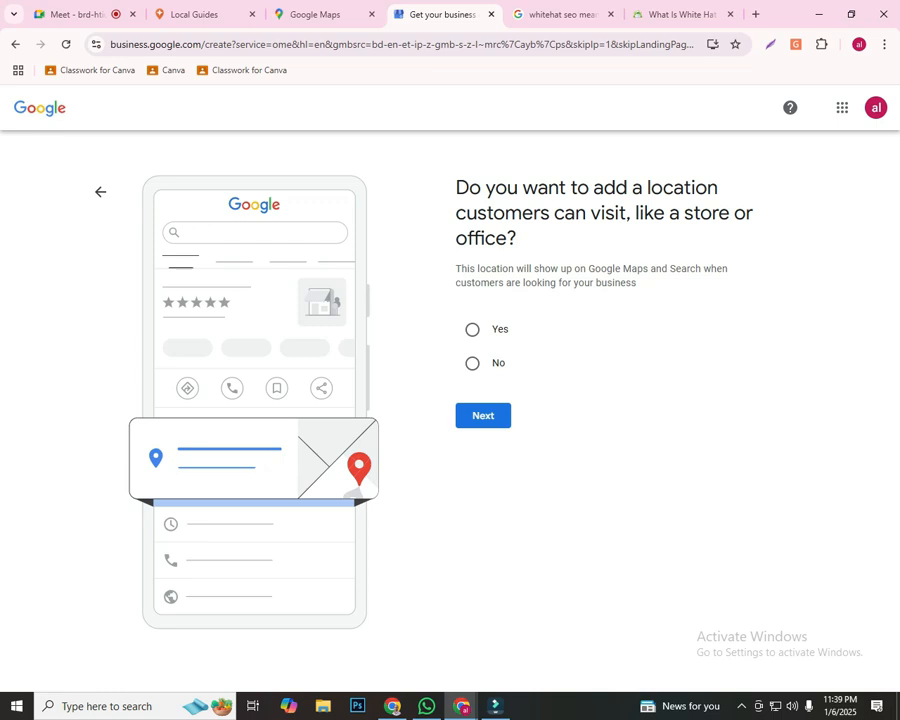
pyautogui.moveTo(468, 187); pyautogui.dragTo(517, 238)
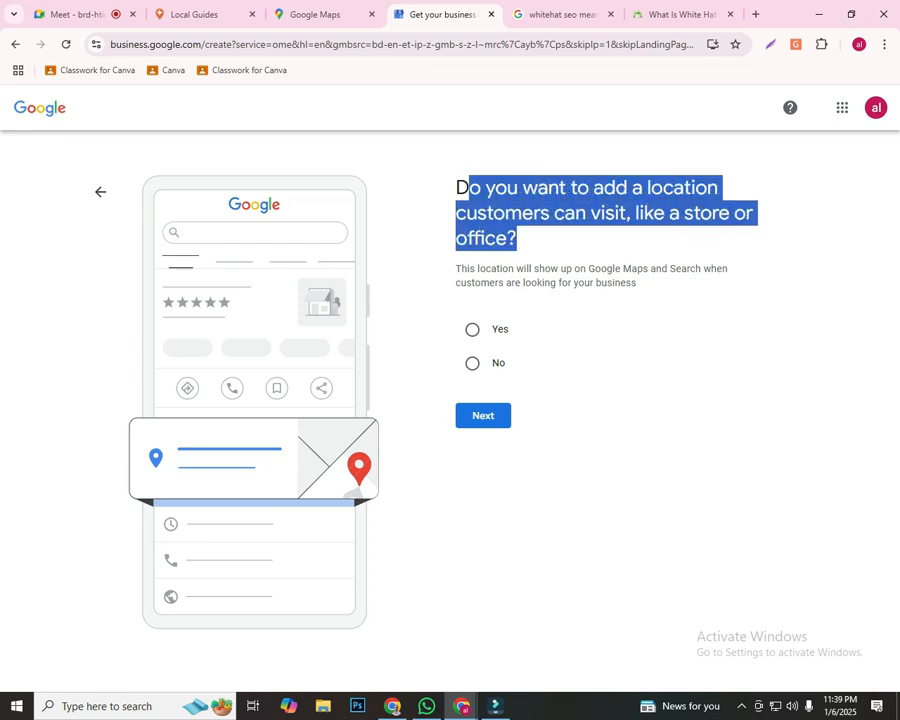
pyautogui.click(560, 243)
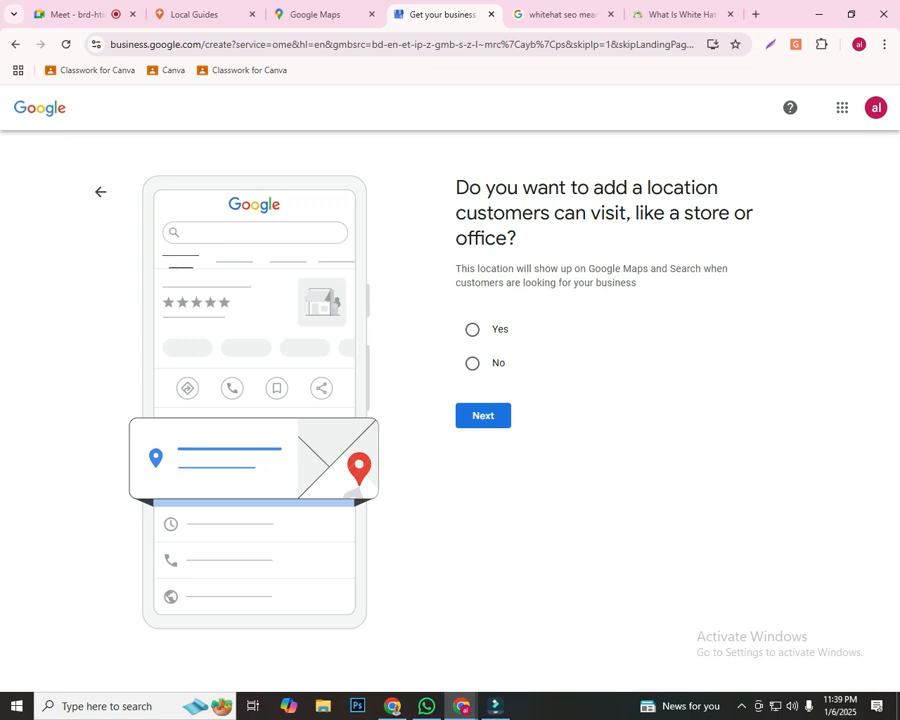
pyautogui.tripleClick(560, 213)
pyautogui.click(582, 238)
pyautogui.tripleClick(582, 213)
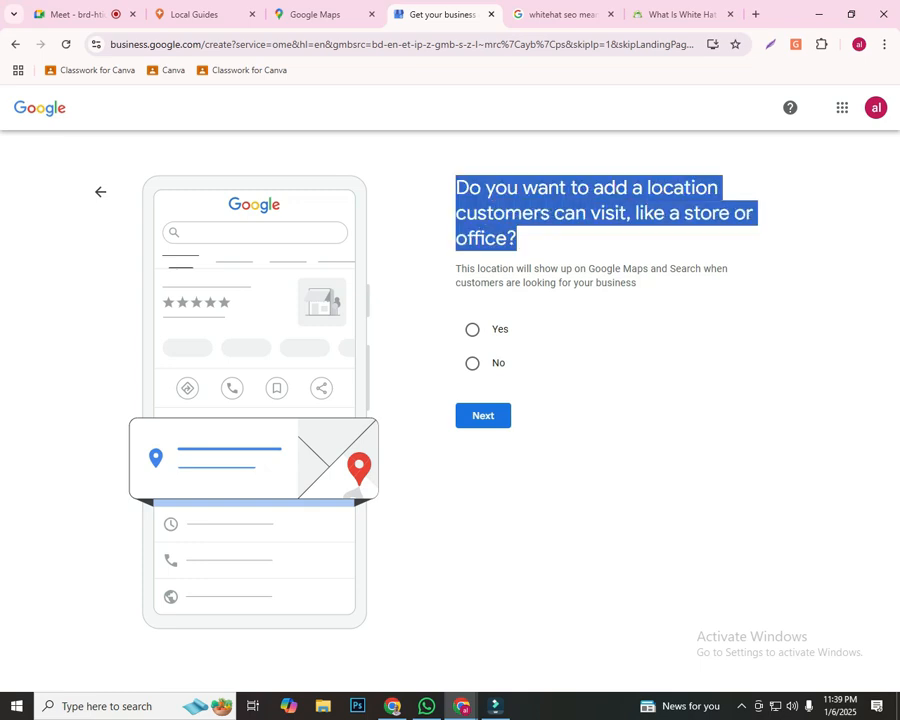
pyautogui.click(582, 238)
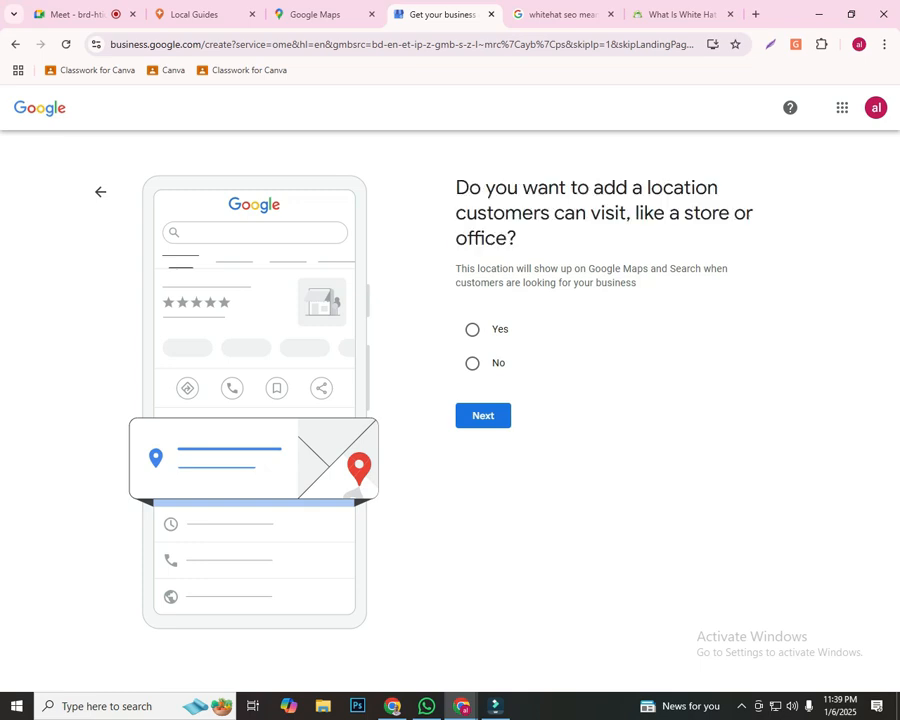
pyautogui.click(472, 329)
pyautogui.click(483, 415)
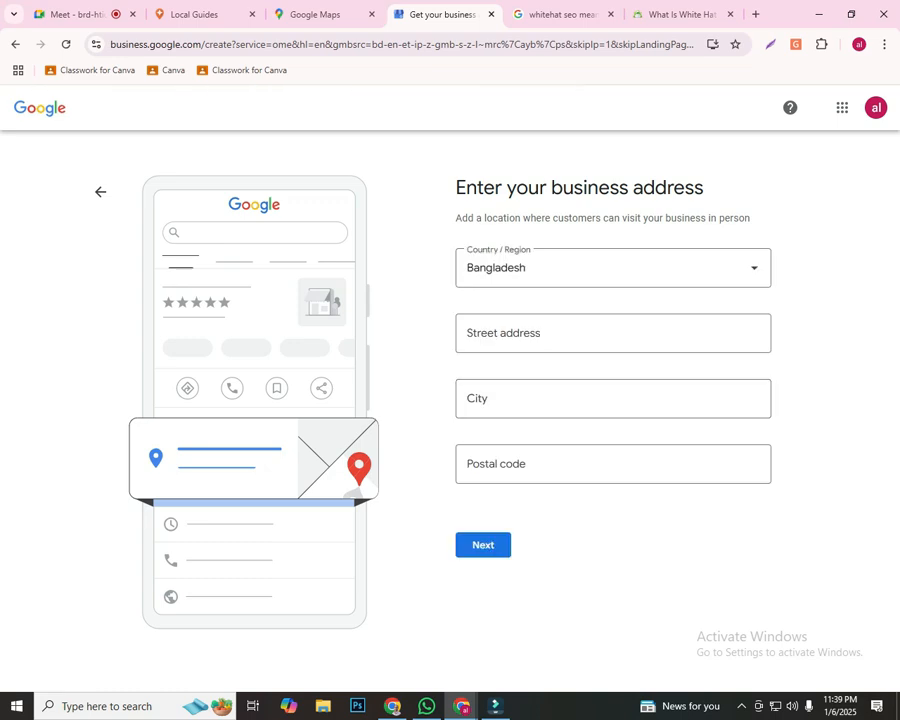
pyautogui.moveTo(456, 187); pyautogui.dragTo(704, 188)
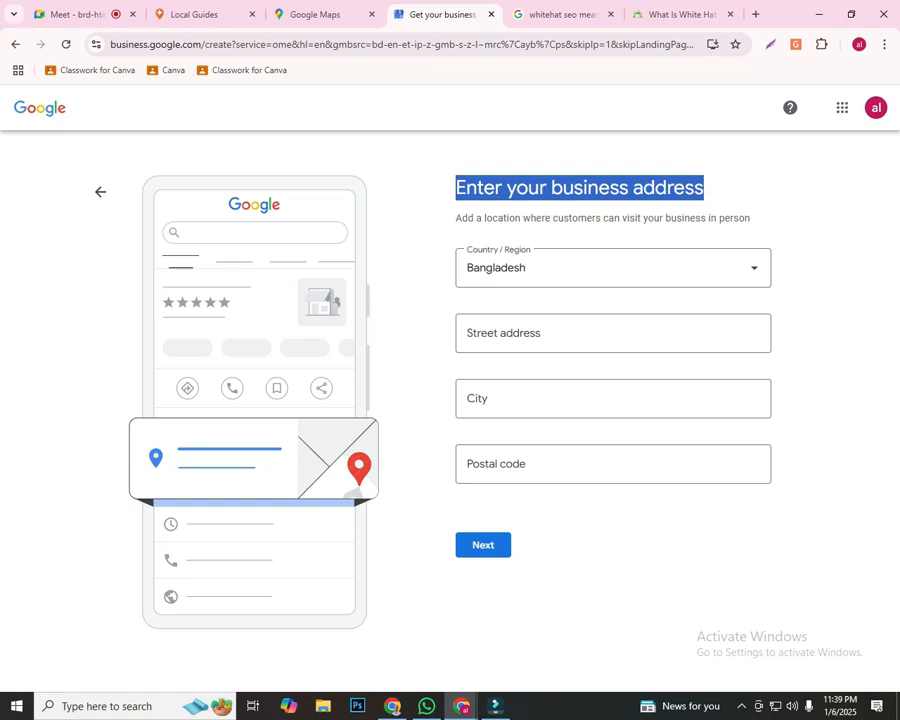
pyautogui.click(708, 190)
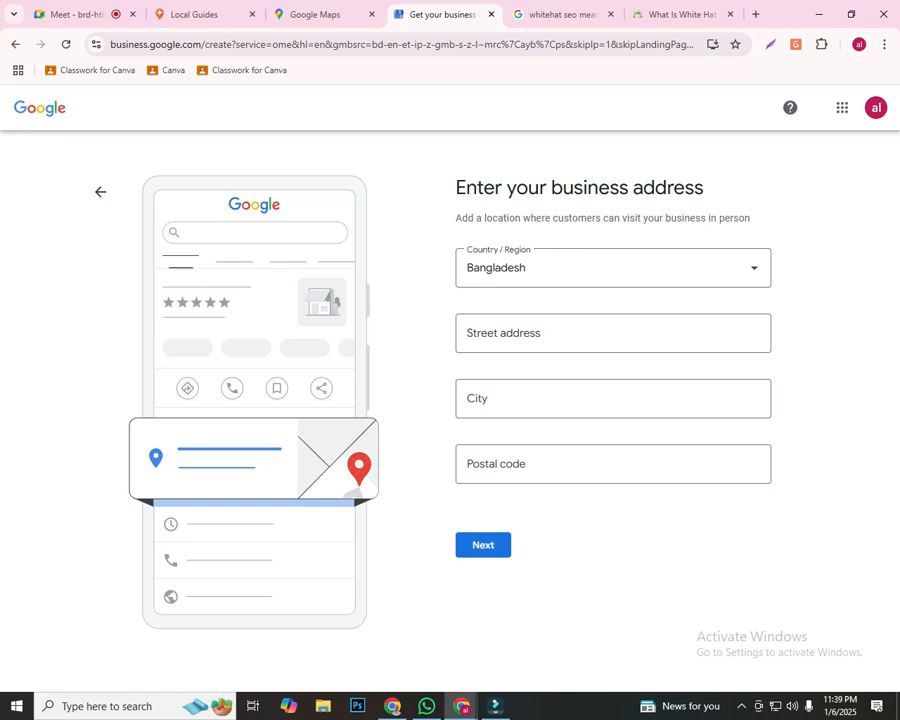
pyautogui.moveTo(456, 188); pyautogui.dragTo(704, 188)
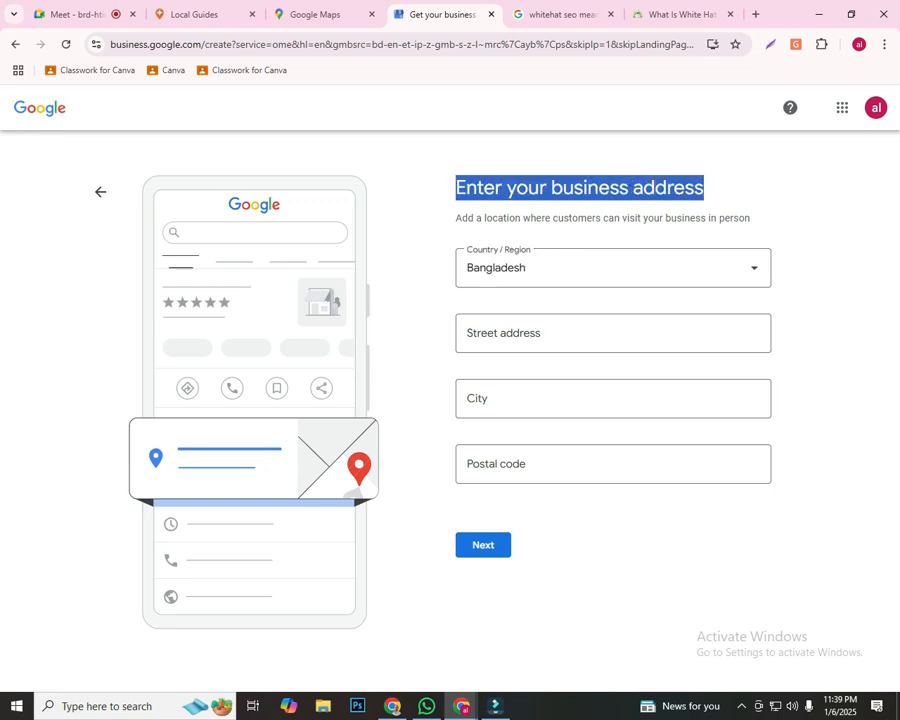
pyautogui.click(716, 190)
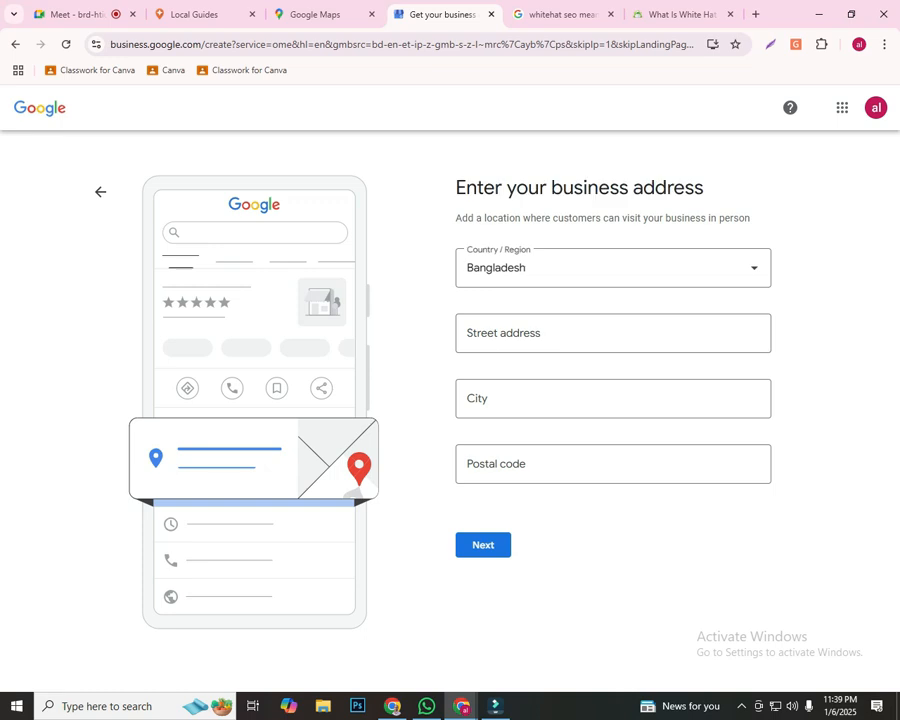
pyautogui.moveTo(456, 188); pyautogui.dragTo(704, 188)
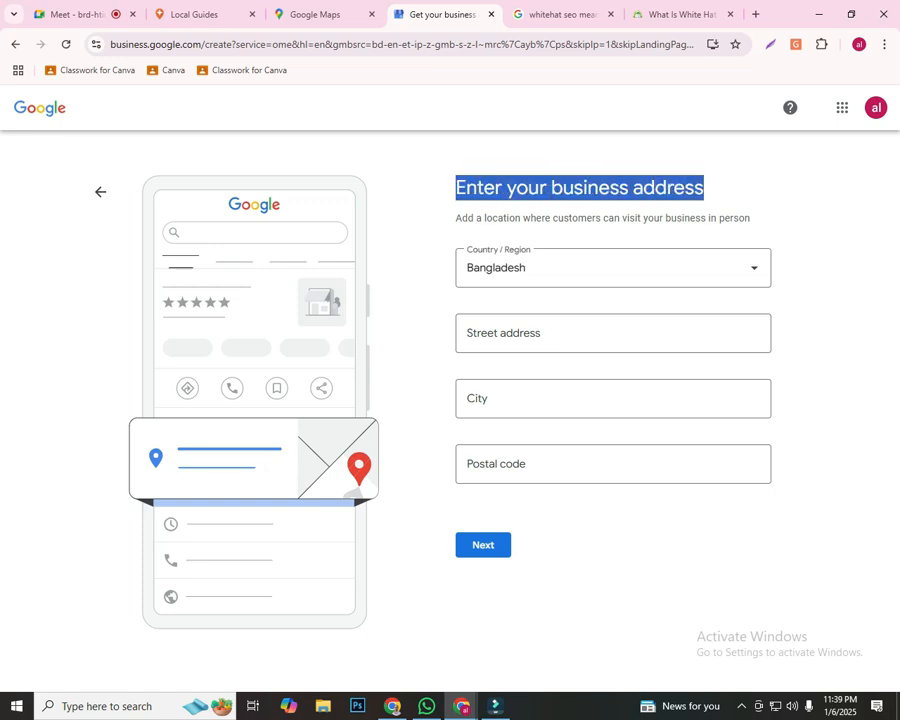
pyautogui.click(716, 190)
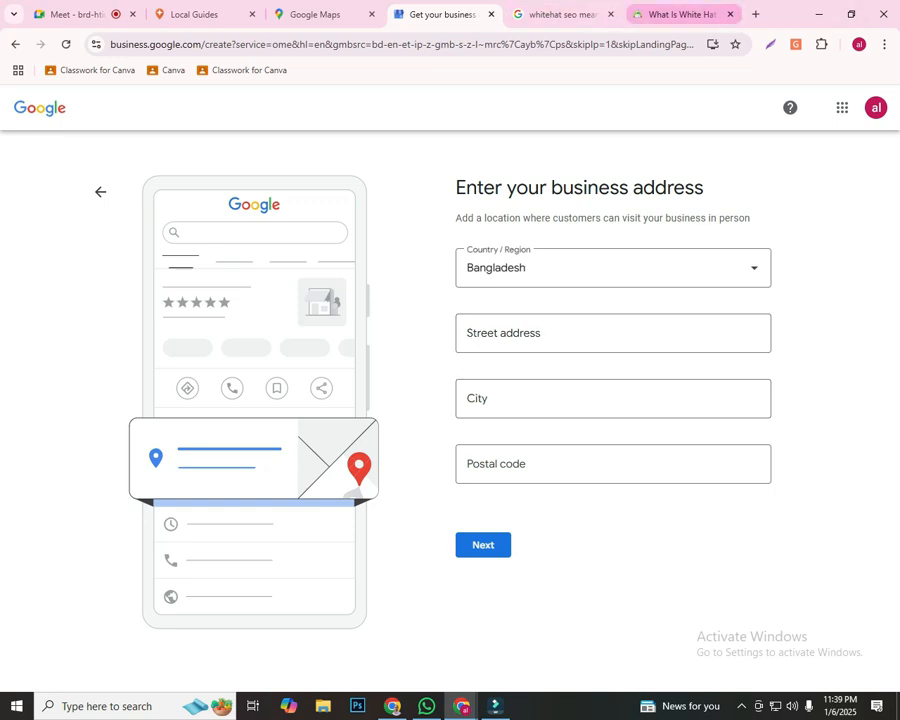
# Close the two whitehat SEO tabs, search Google for "Tegjaon Dhaka" in a new tab and look through the results
pyautogui.click(610, 14)
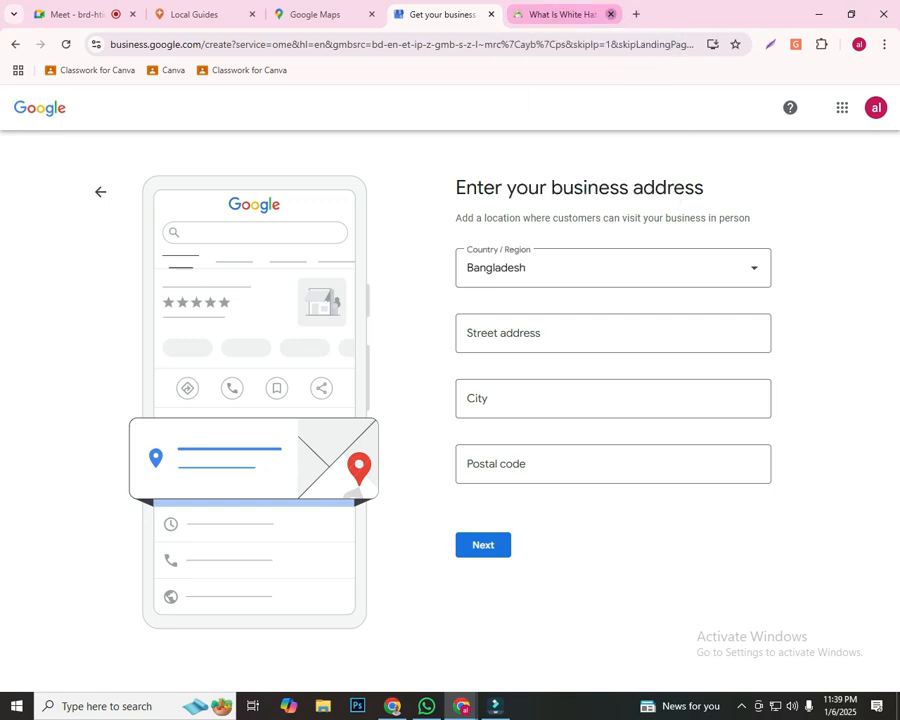
pyautogui.click(610, 14)
pyautogui.click(636, 14)
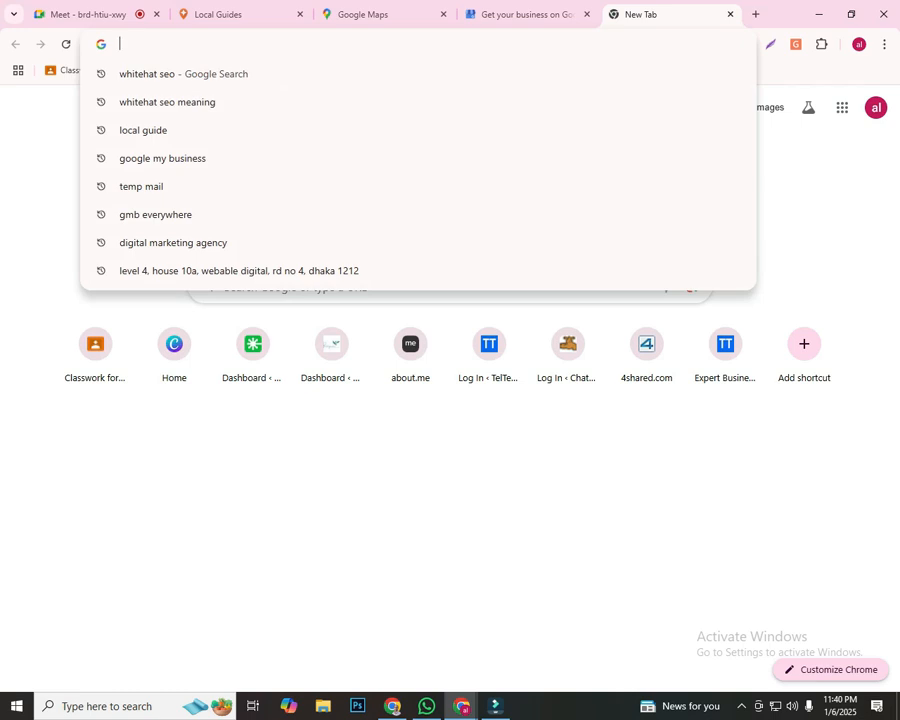
pyautogui.write('Te')
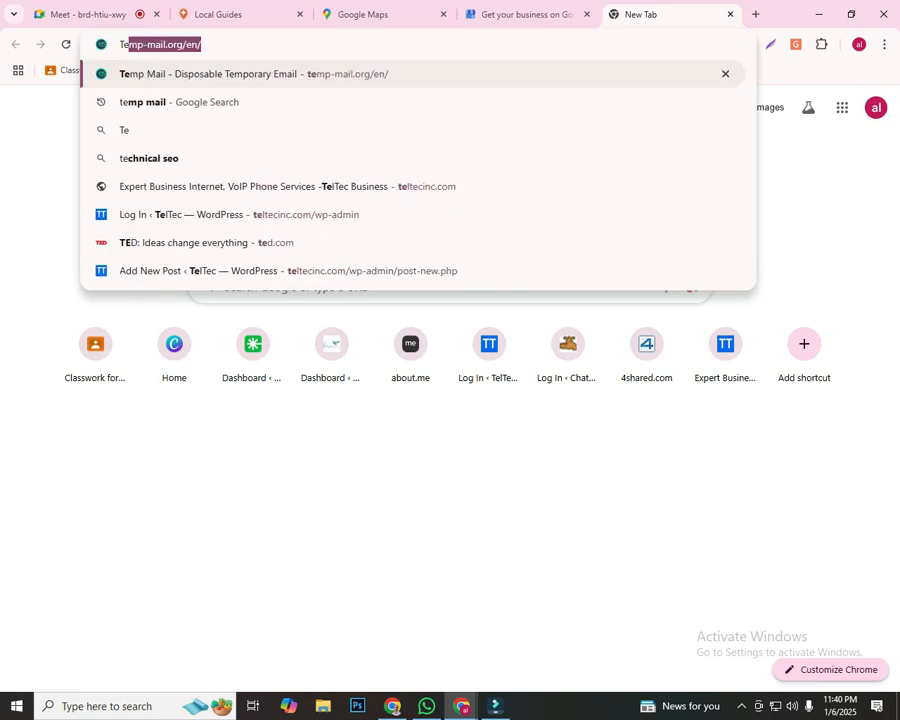
pyautogui.write('g')
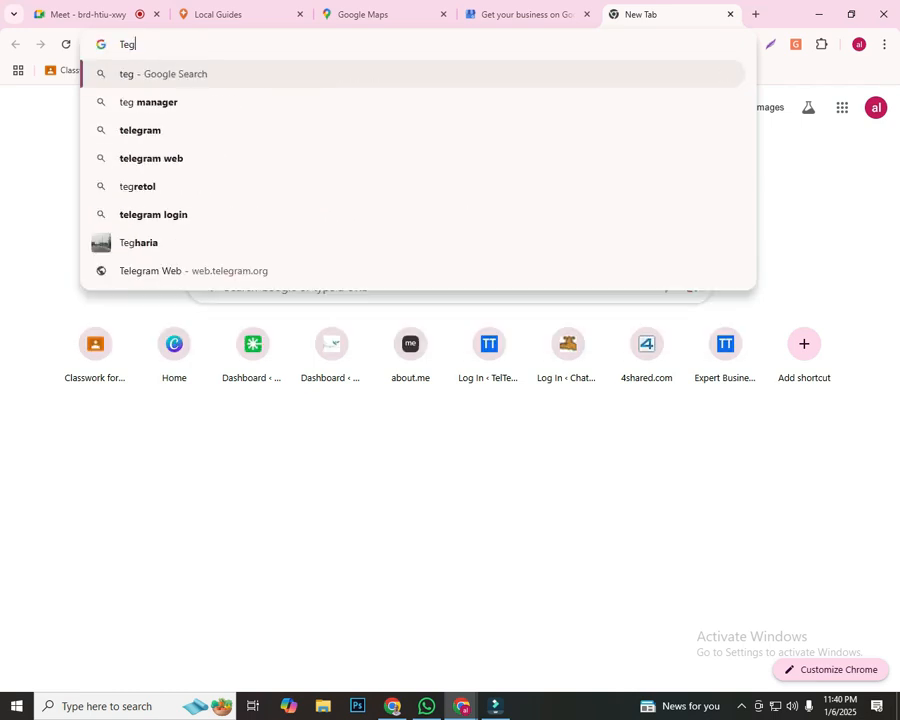
pyautogui.write('jaon Dhaka')
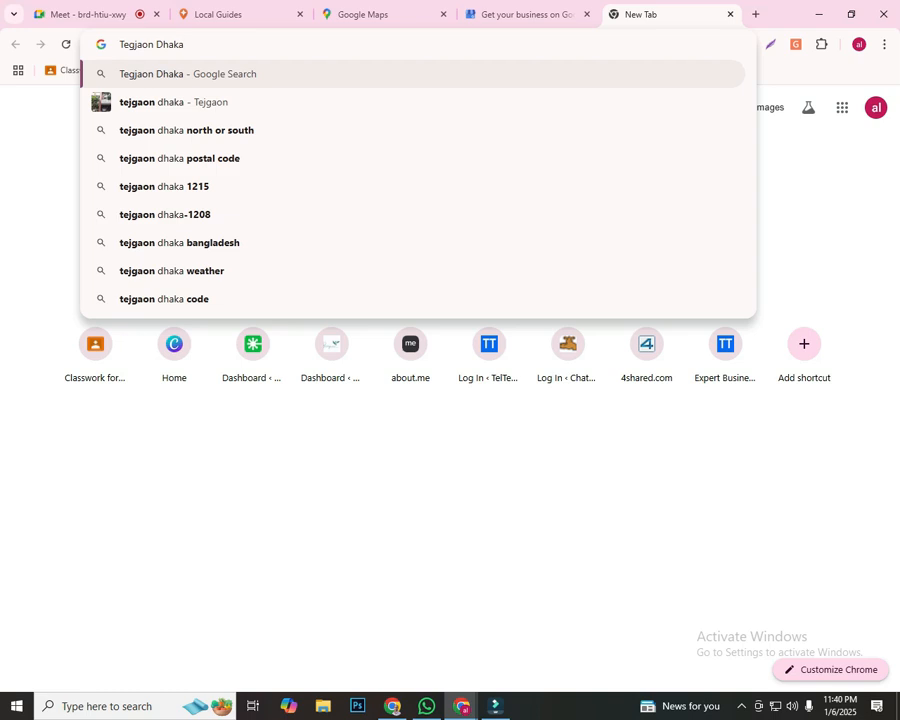
pyautogui.press('Return')
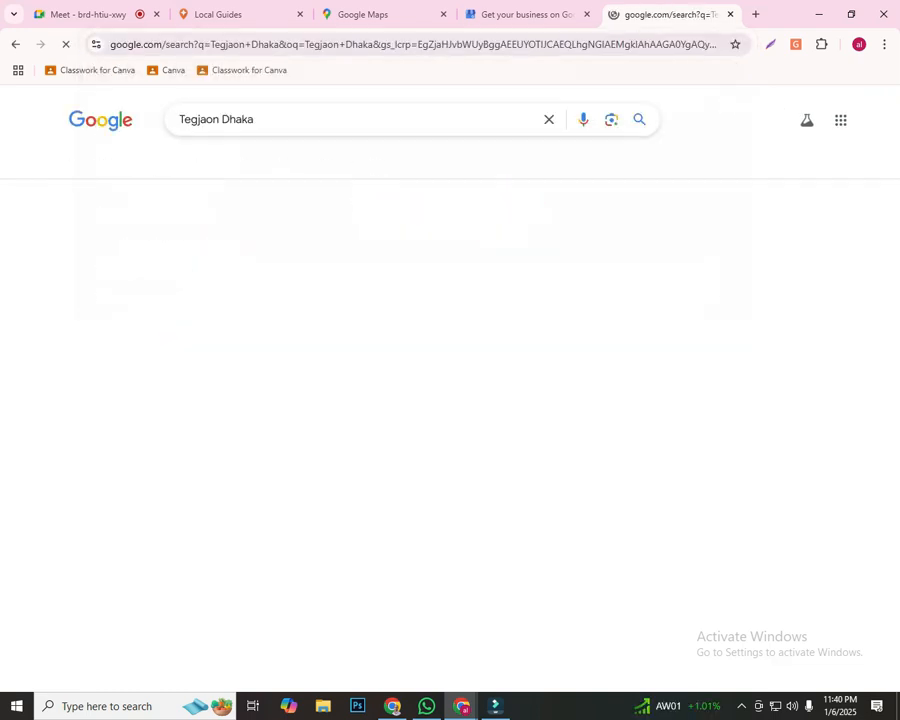
pyautogui.scroll(-2, 450, 400)
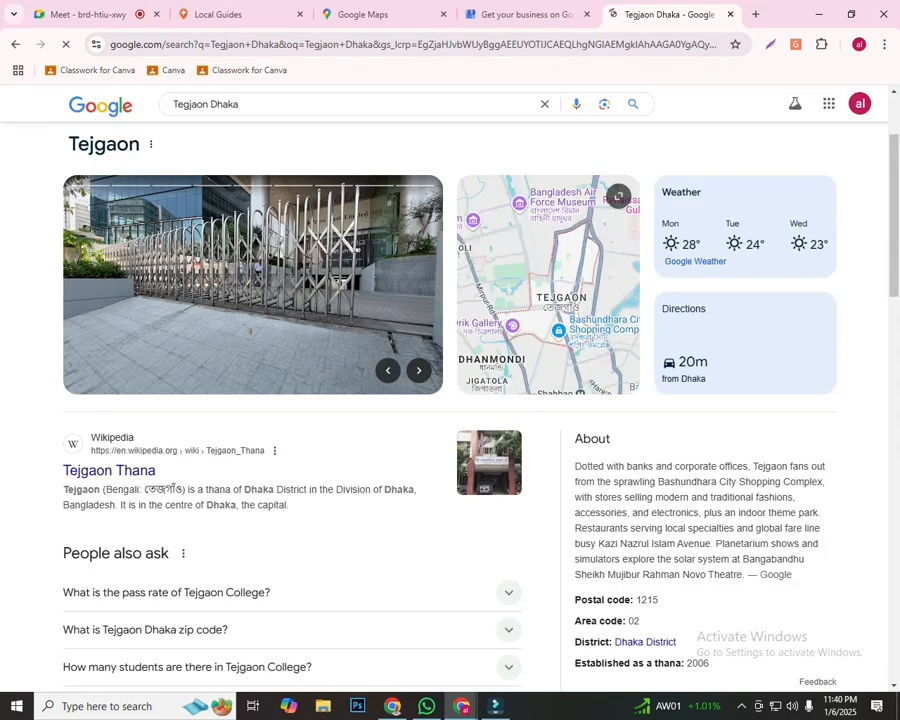
pyautogui.scroll(-3, 450, 400)
pyautogui.scroll(3, 450, 400)
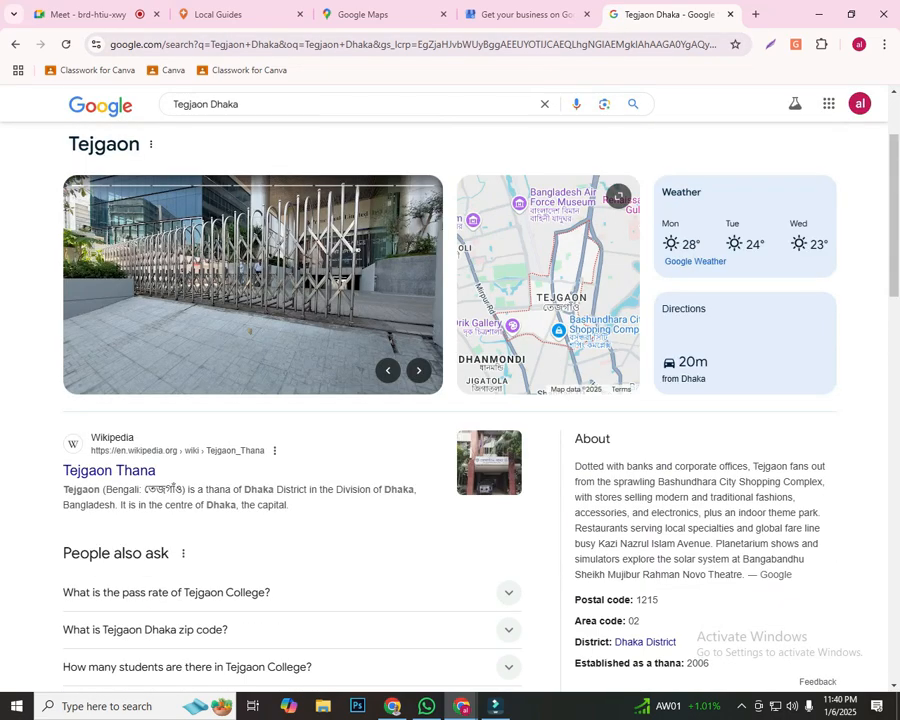
# Refine the search to "Tegjaon akij group Dhaka", decline sharing the precise location and view the Akij House listing
pyautogui.click(210, 104)
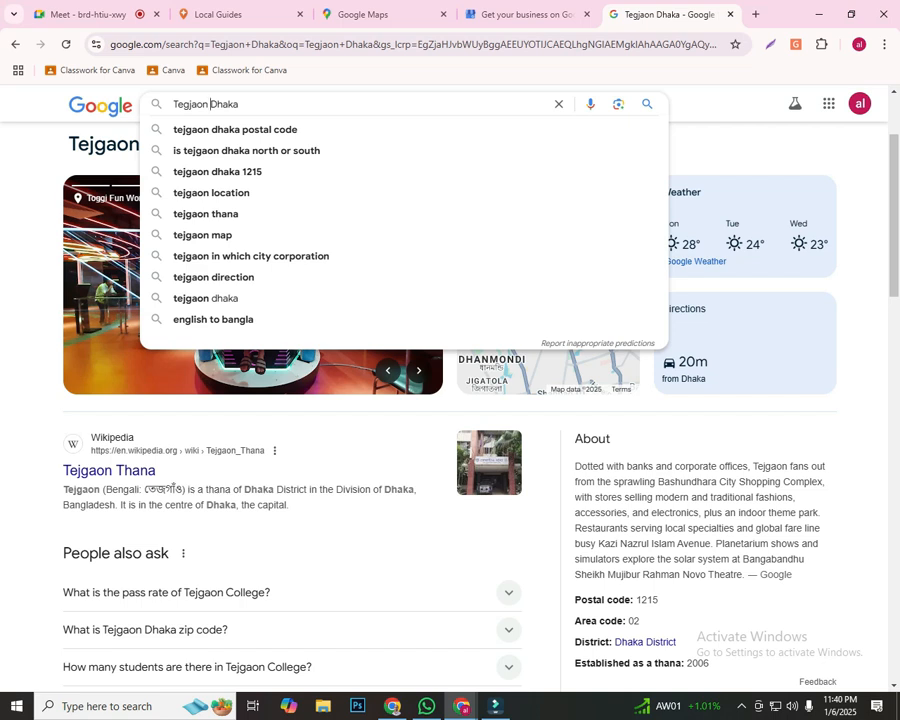
pyautogui.write('a')
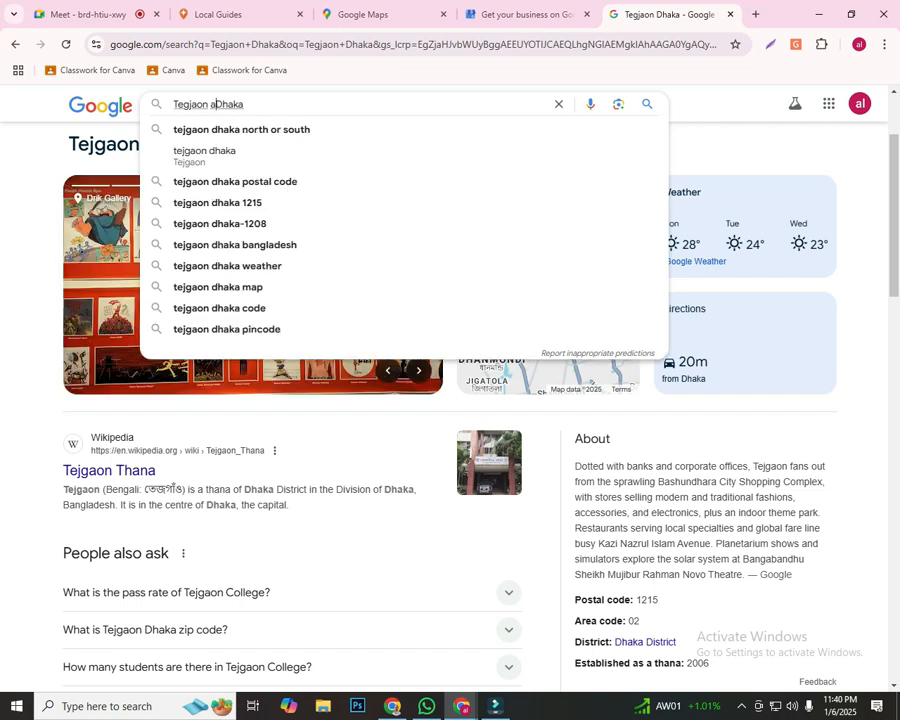
pyautogui.write('kij g')
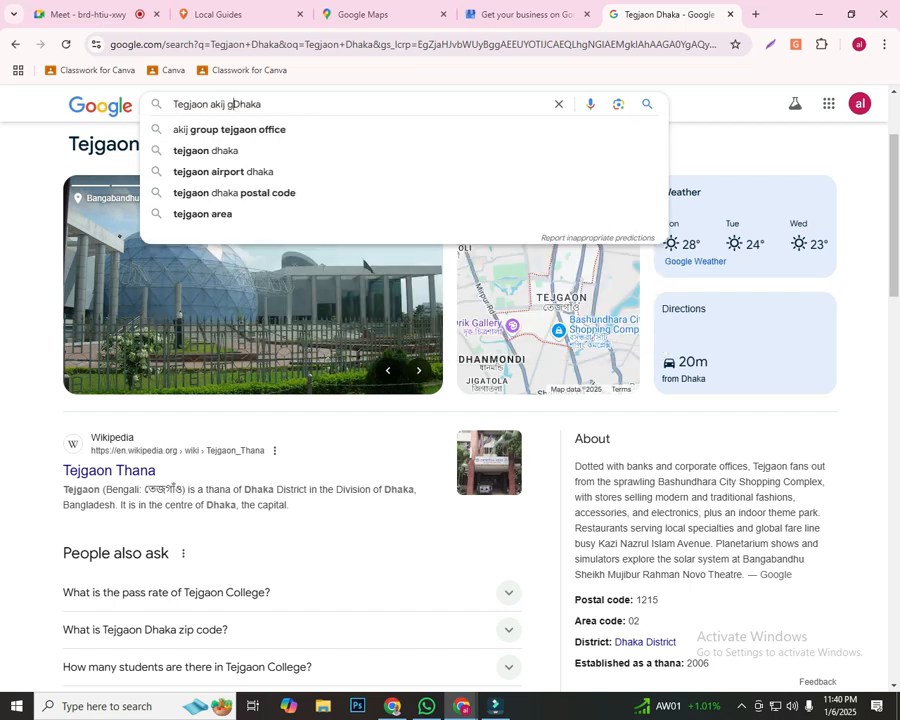
pyautogui.write('roup')
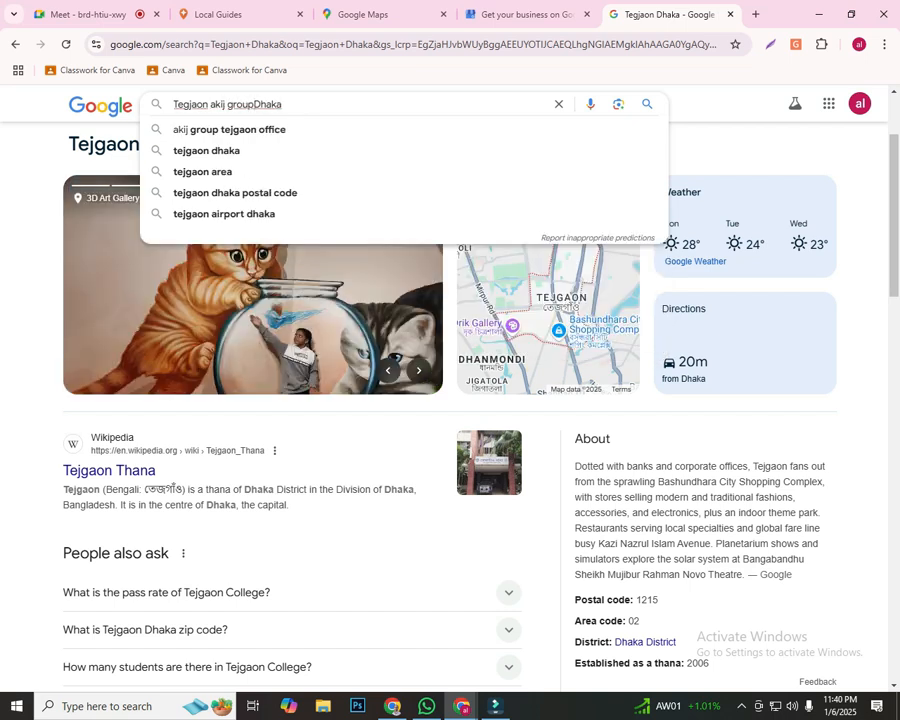
pyautogui.press('Return')
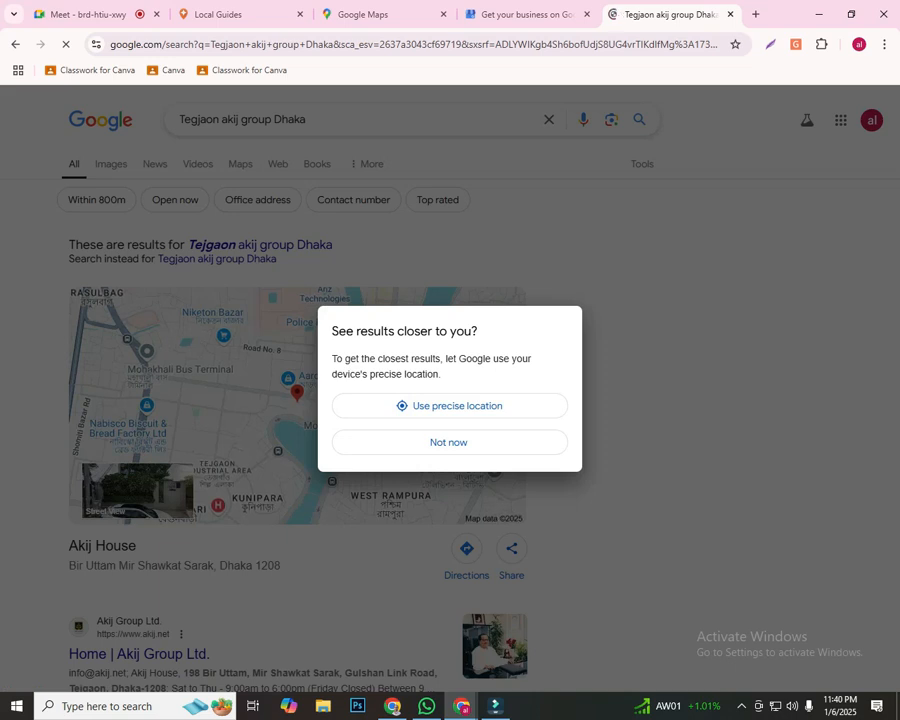
pyautogui.click(448, 442)
pyautogui.scroll(-1, 134, 584)
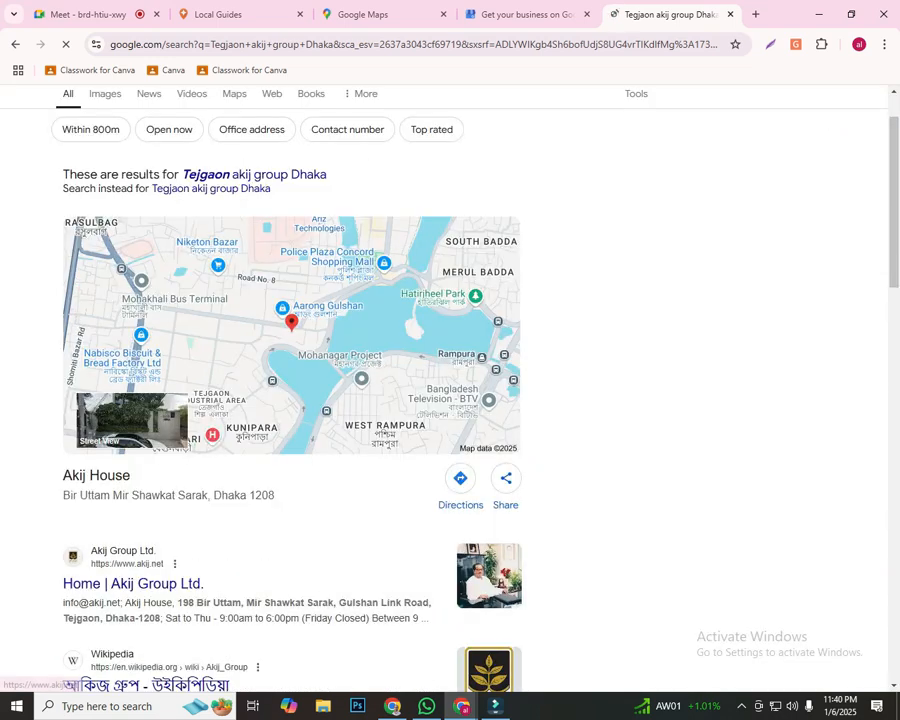
# Copy the Akij House address from the search results into the Street address field of the business address form
pyautogui.moveTo(63, 495); pyautogui.dragTo(276, 495)
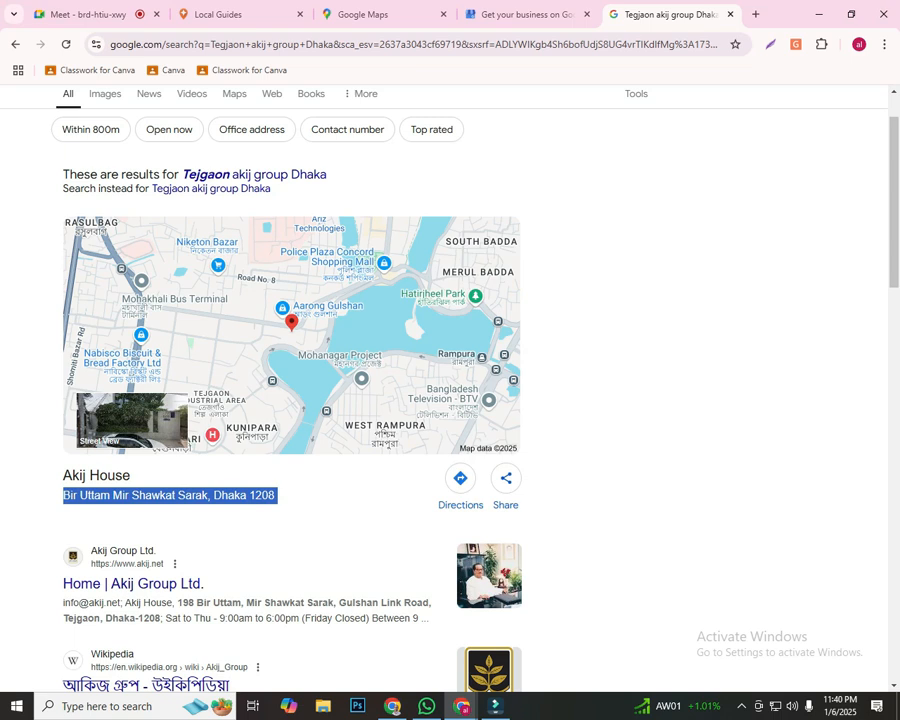
pyautogui.rightClick(247, 504)
pyautogui.click(270, 517)
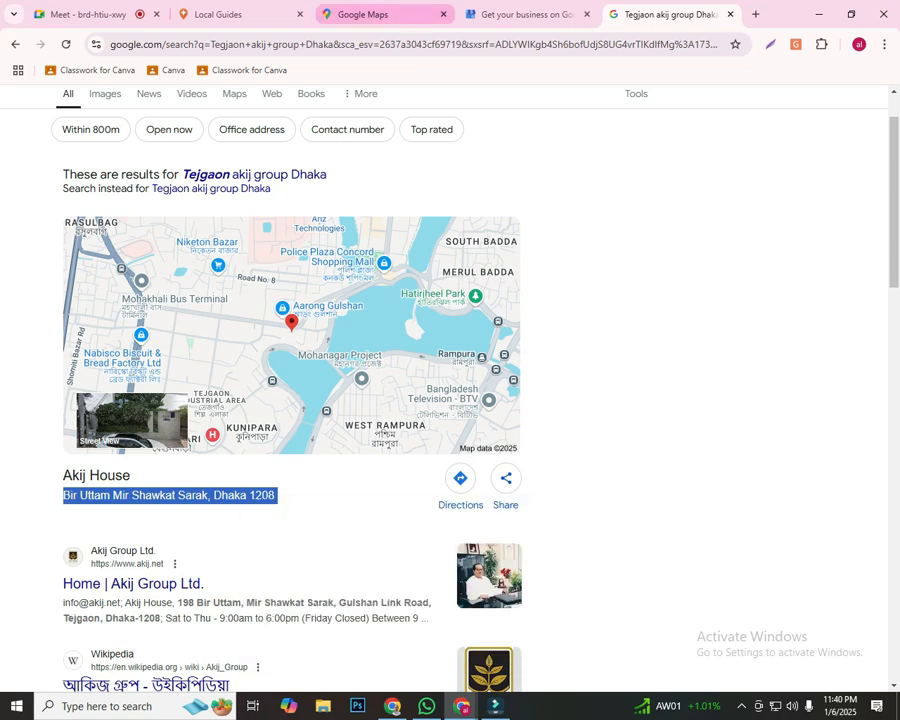
pyautogui.click(520, 14)
pyautogui.click(560, 334)
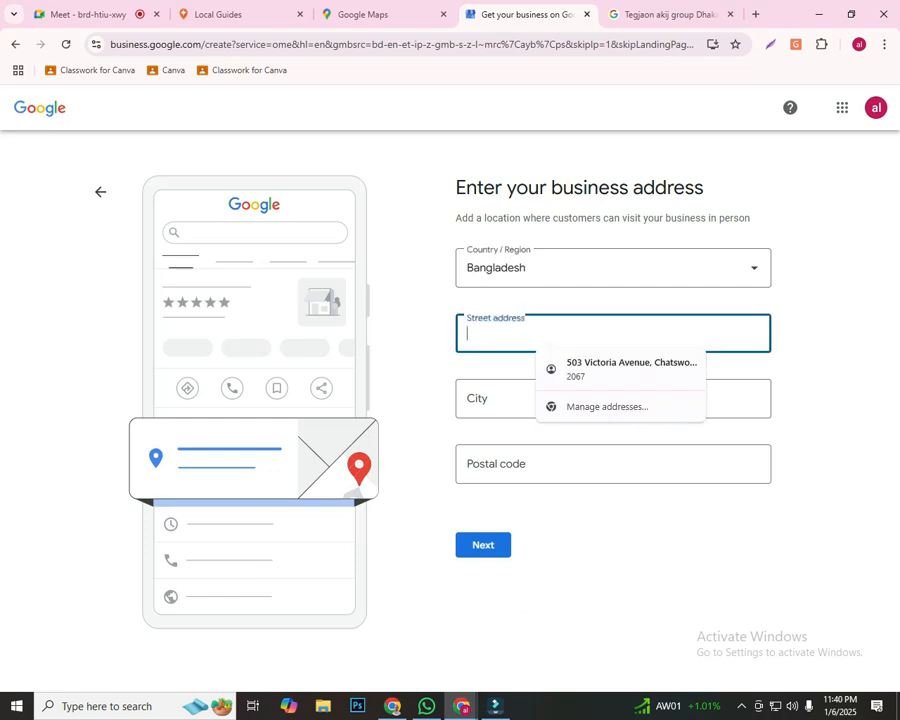
pyautogui.hotkey('ctrl', 'v')
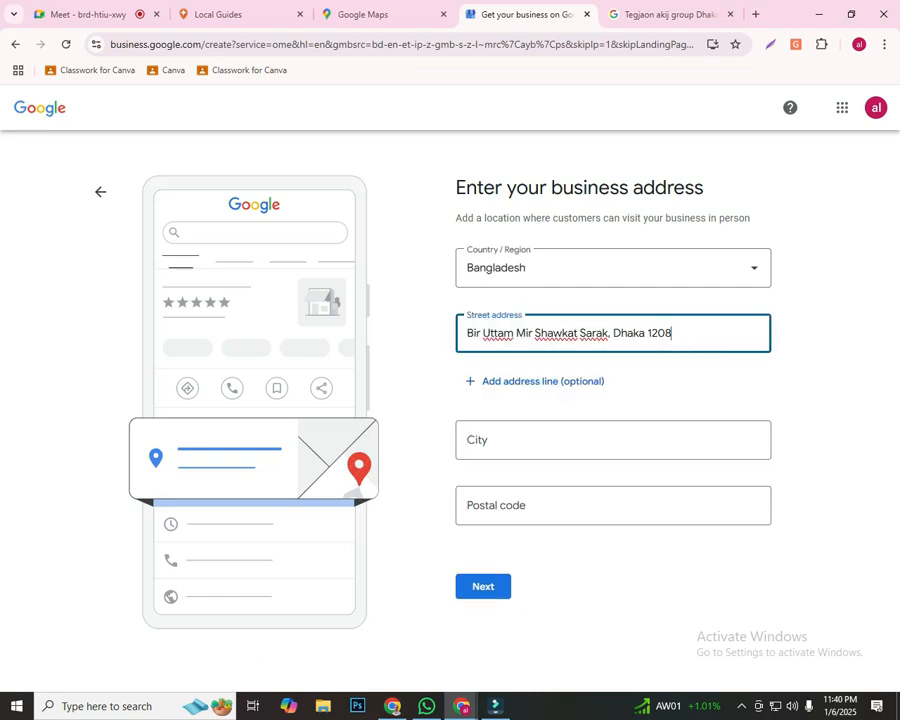
# Copy Dhaka from the street address into the City field and the postal code into the Postal code field
pyautogui.click(613, 440)
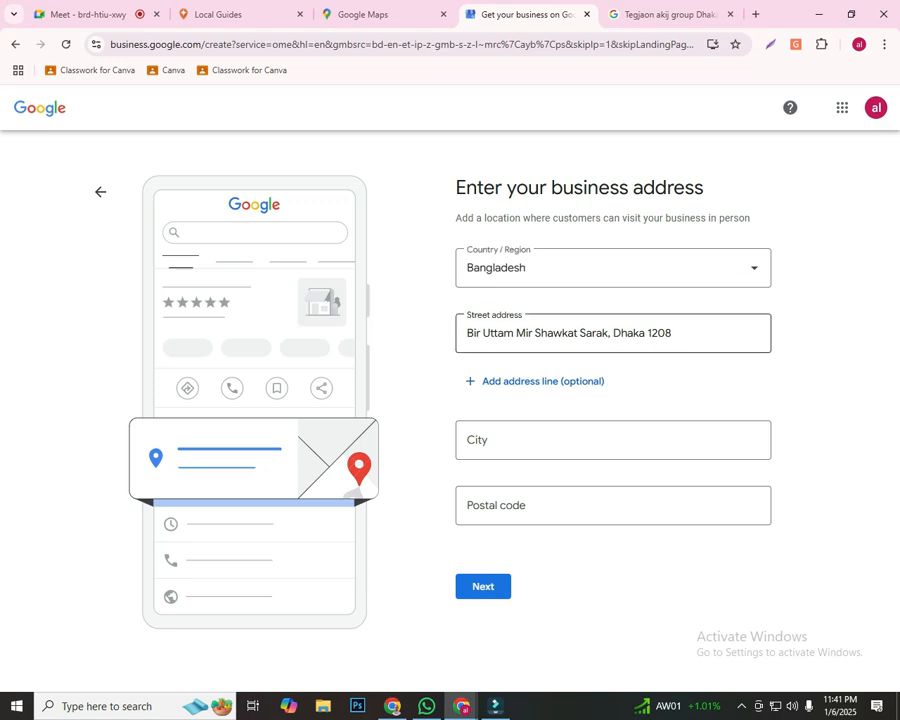
pyautogui.moveTo(611, 333); pyautogui.dragTo(645, 333)
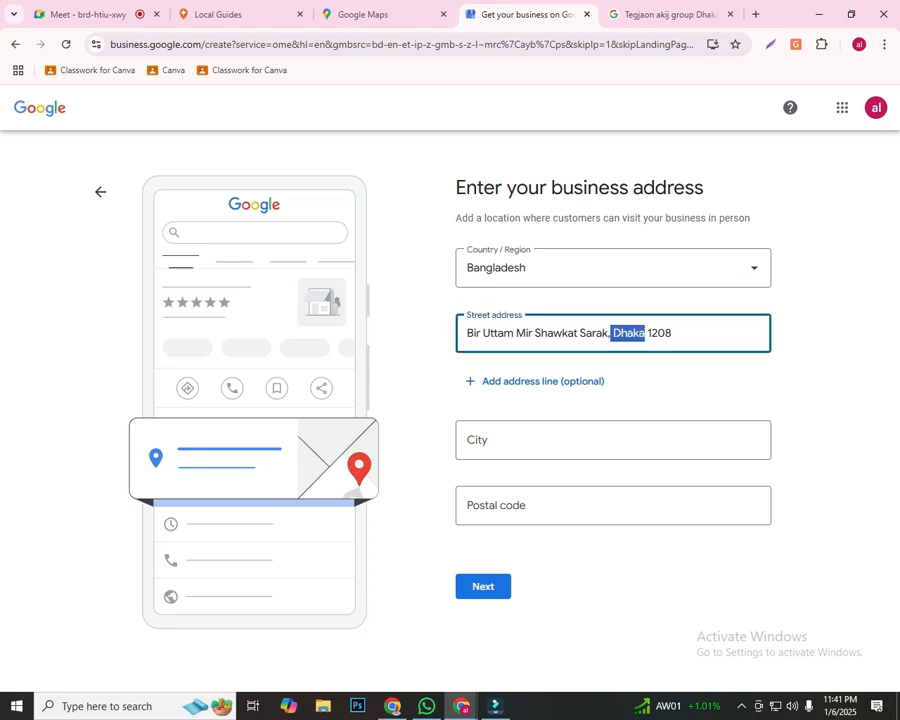
pyautogui.rightClick(626, 338)
pyautogui.click(665, 456)
pyautogui.click(613, 441)
pyautogui.hotkey('ctrl', 'v')
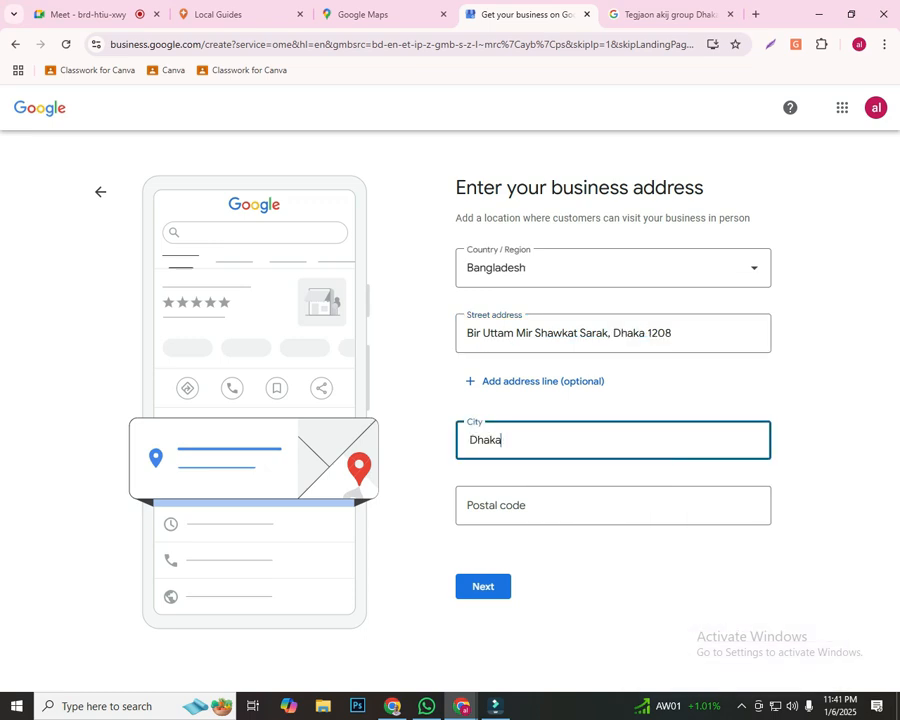
pyautogui.moveTo(649, 333); pyautogui.dragTo(672, 333)
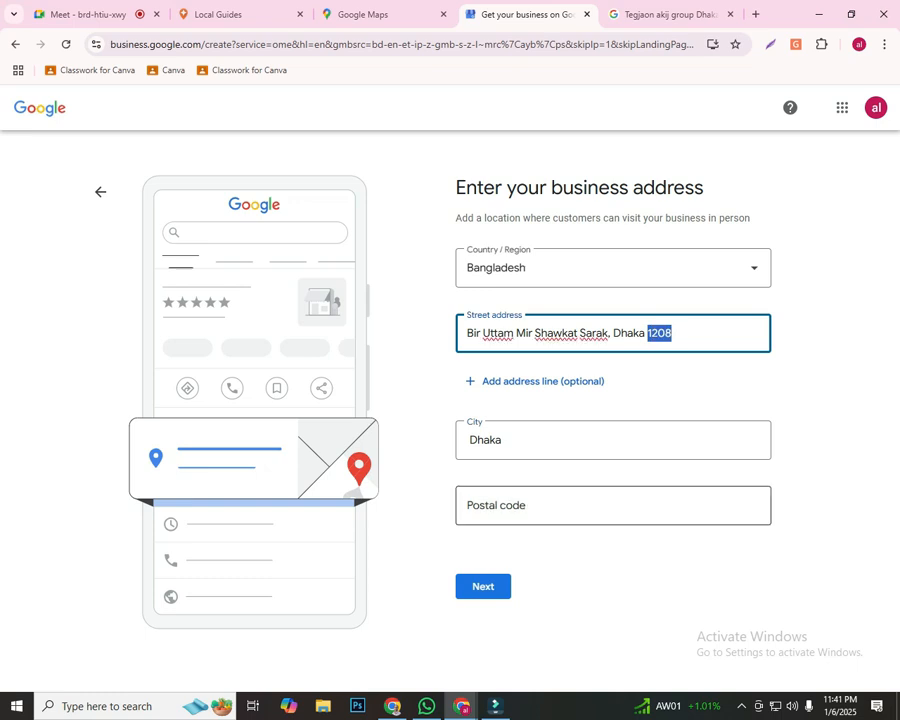
pyautogui.click(560, 506)
pyautogui.hotkey('ctrl', 'v')
# Remove the city and postal code from the end of the street address and add "Tejgaon" at its beginning
pyautogui.moveTo(674, 333); pyautogui.dragTo(608, 333)
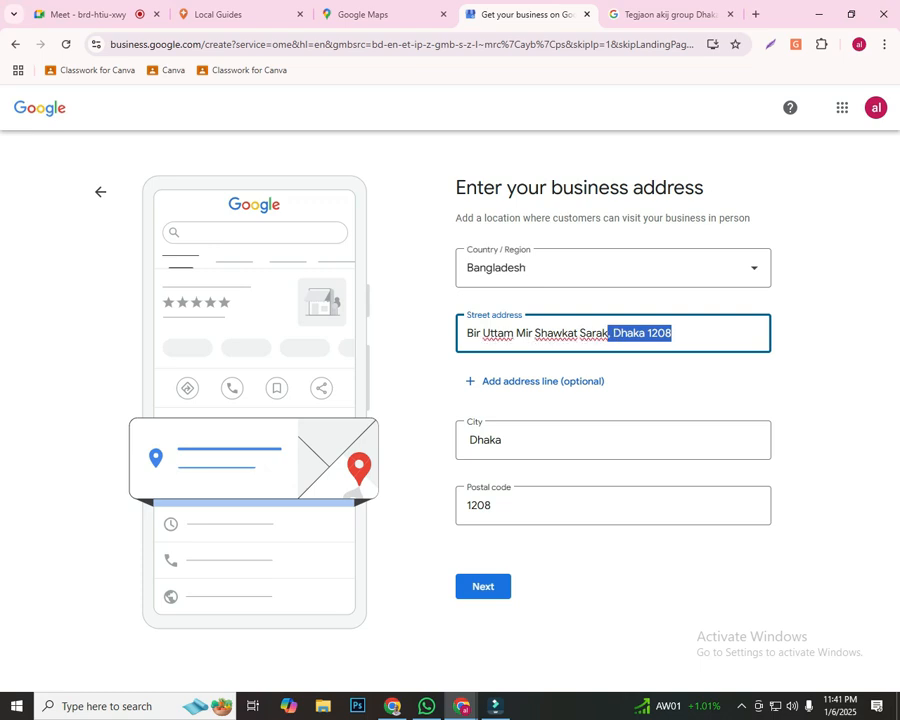
pyautogui.press('BackSpace')
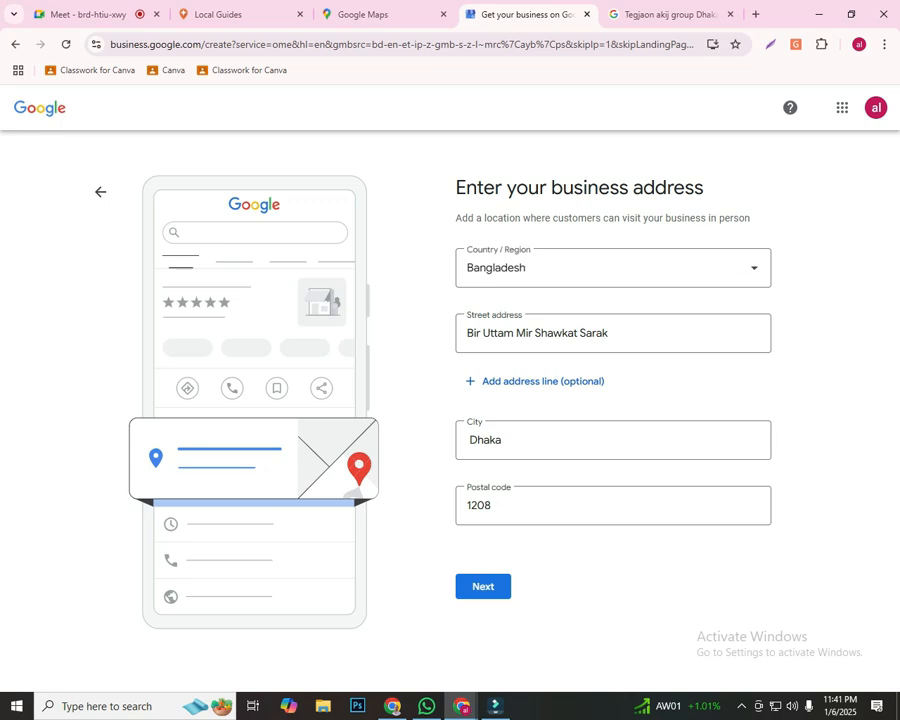
pyautogui.click(466, 333)
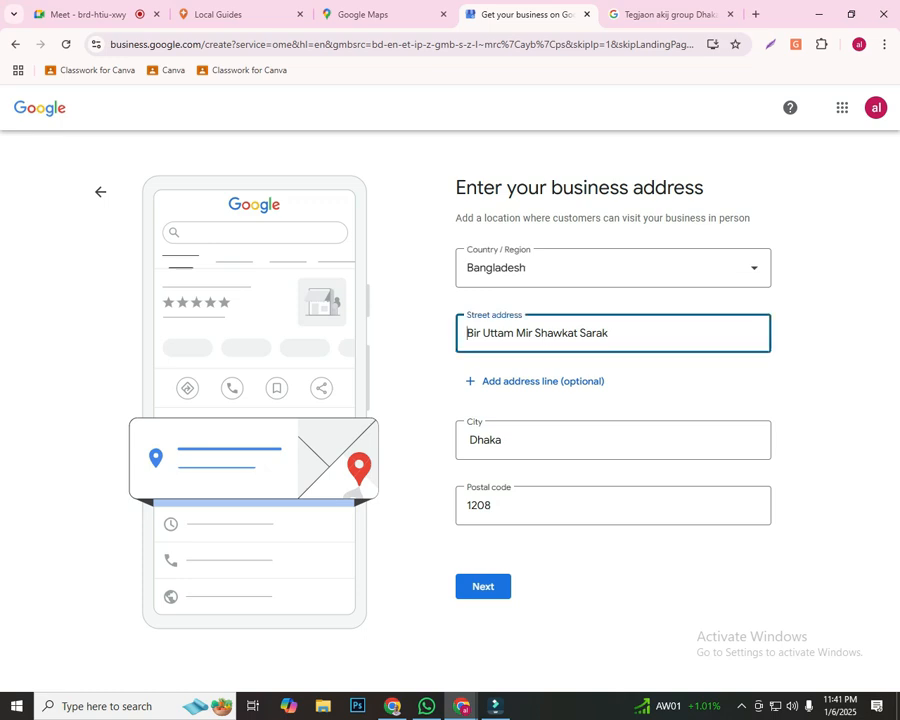
pyautogui.write('Te')
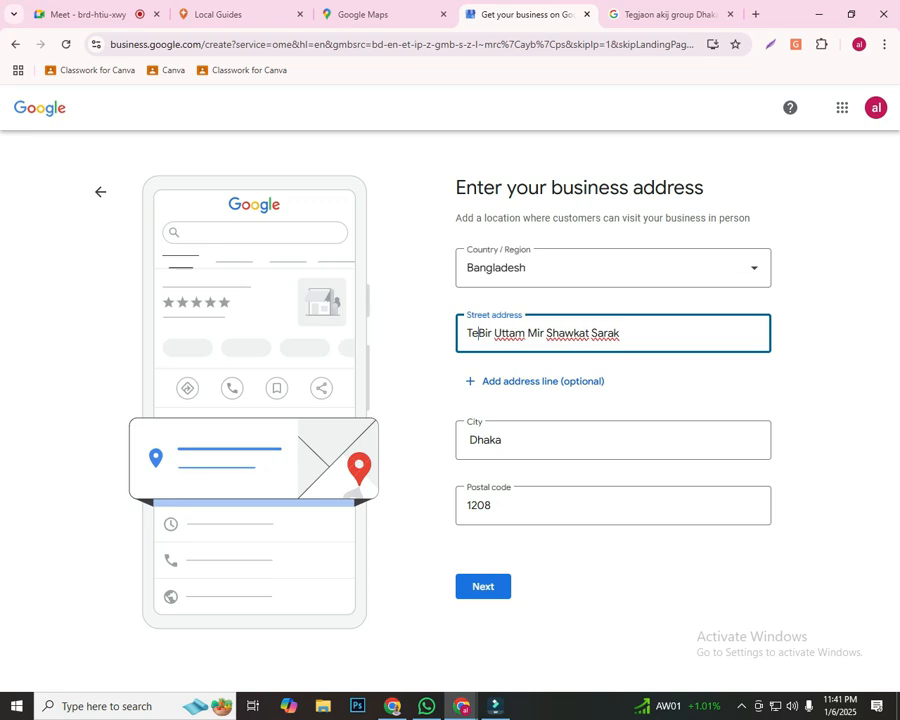
pyautogui.write('g')
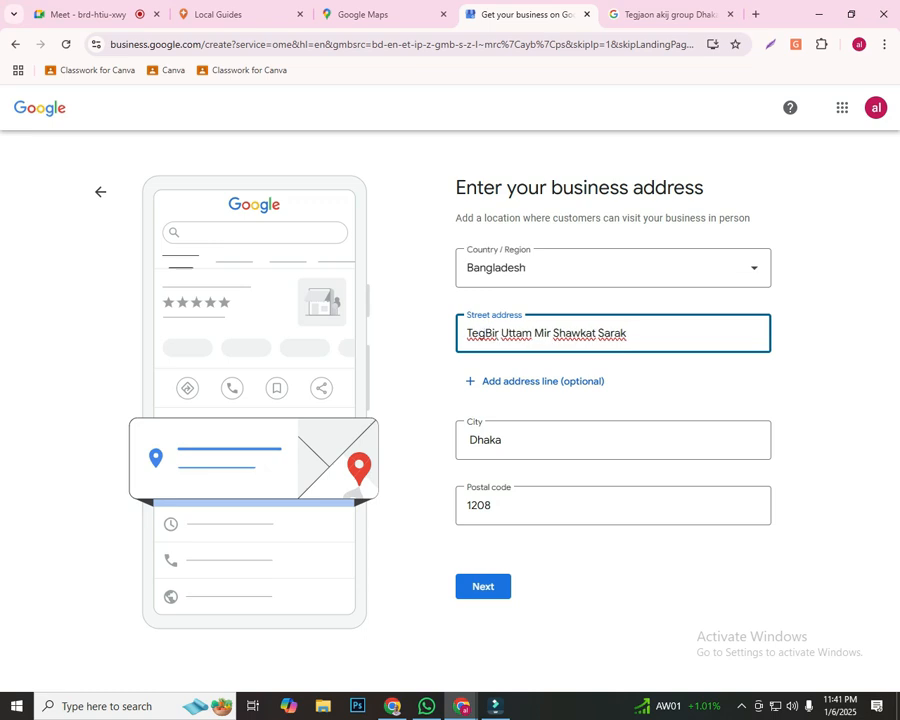
pyautogui.press('BackSpace')
pyautogui.write('jgaon')
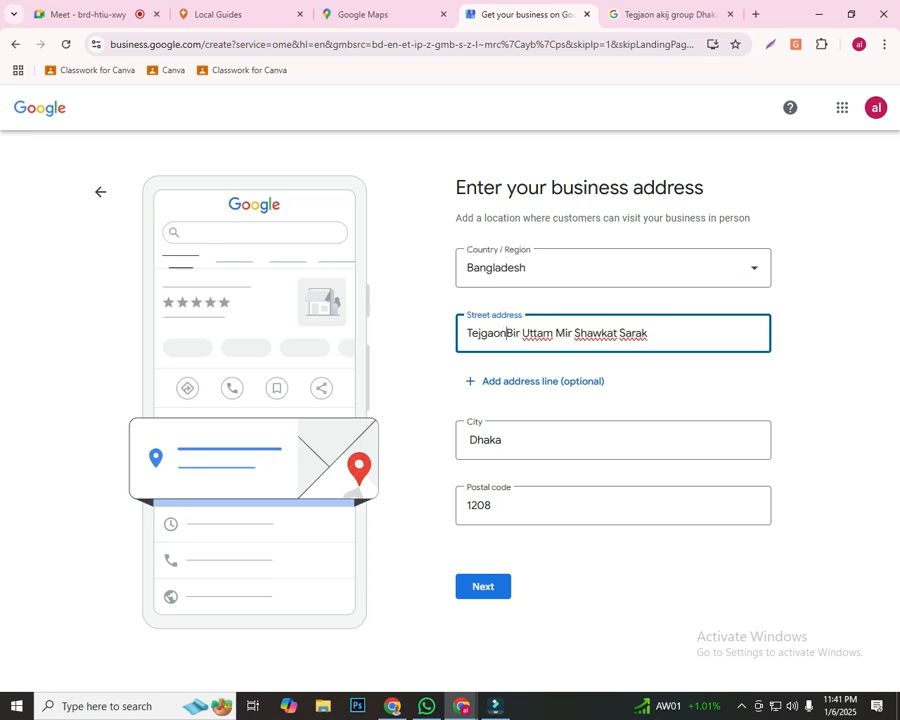
pyautogui.click(690, 386)
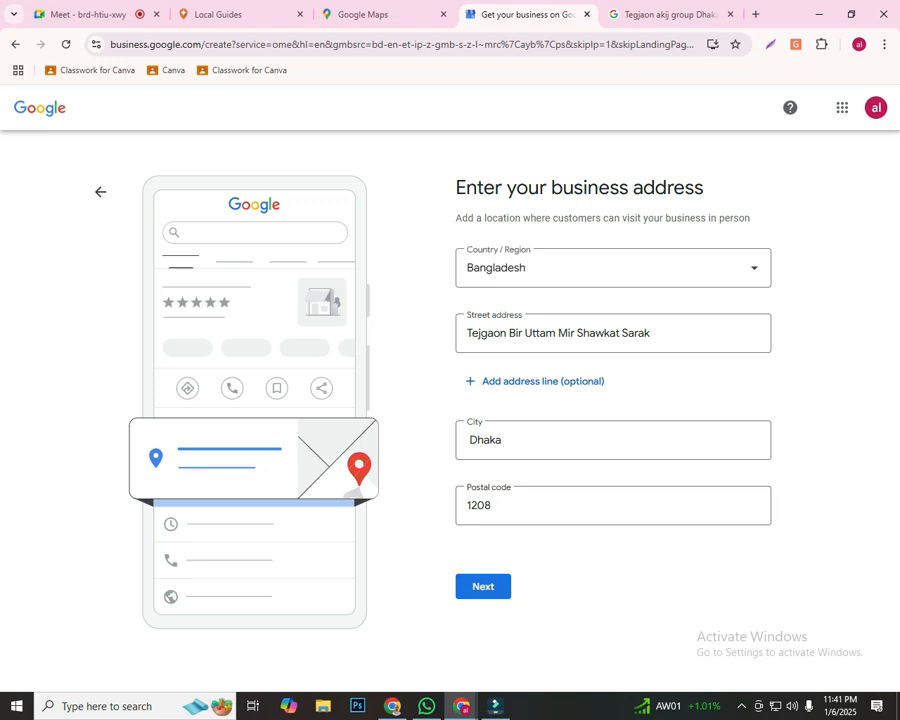
# Capture the business address form and outline the Street address, City and Postal code fields with red rectangles
pyautogui.press('Print')
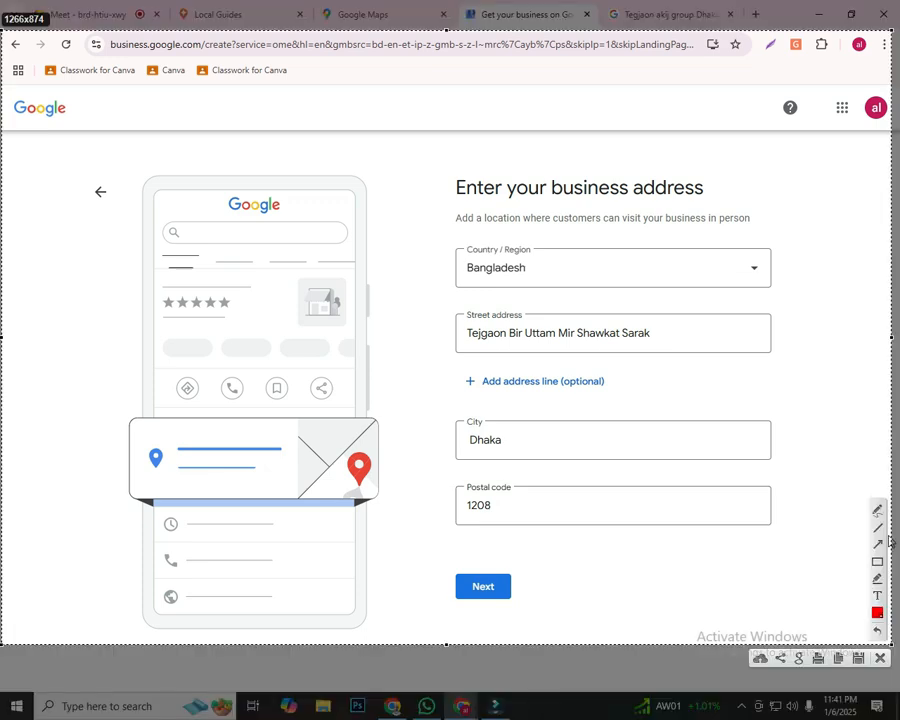
pyautogui.click(877, 561)
pyautogui.moveTo(452, 301); pyautogui.dragTo(733, 350)
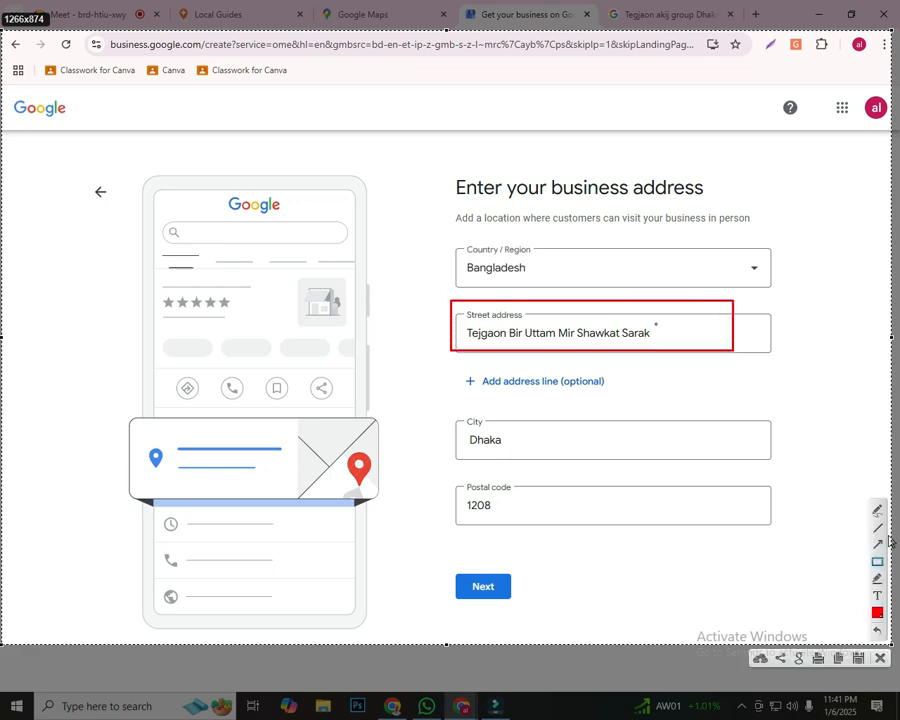
pyautogui.moveTo(656, 329); pyautogui.dragTo(662, 342)
pyautogui.moveTo(446, 408); pyautogui.dragTo(780, 455)
pyautogui.moveTo(668, 328); pyautogui.dragTo(685, 340)
pyautogui.moveTo(445, 474)
pyautogui.mouseDown()
pyautogui.moveTo(581, 522)
pyautogui.moveTo(792, 534)
pyautogui.mouseUp()
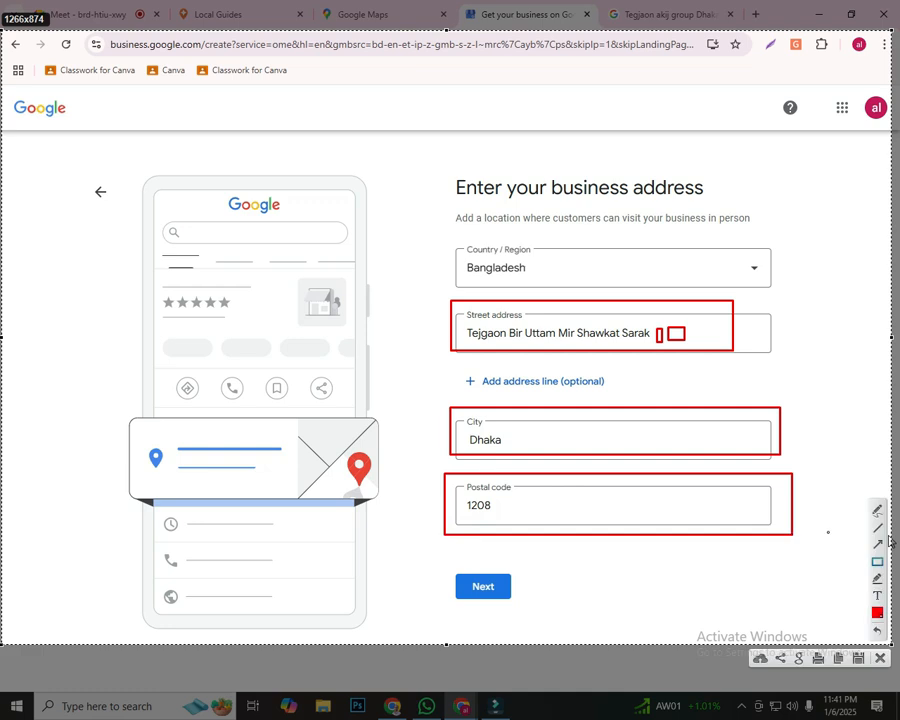
# Draw four red arrows pointing to the Country / Region field on the capture, and discard the annotated capture
pyautogui.click(878, 544)
pyautogui.moveTo(808, 122)
pyautogui.mouseDown()
pyautogui.moveTo(683, 318)
pyautogui.moveTo(666, 321)
pyautogui.moveTo(672, 300)
pyautogui.moveTo(560, 285)
pyautogui.moveTo(533, 268)
pyautogui.mouseUp()
pyautogui.moveTo(130, 388)
pyautogui.mouseDown()
pyautogui.moveTo(326, 282)
pyautogui.moveTo(462, 268)
pyautogui.mouseUp()
pyautogui.moveTo(842, 345); pyautogui.dragTo(768, 318)
pyautogui.moveTo(346, 158); pyautogui.dragTo(478, 255)
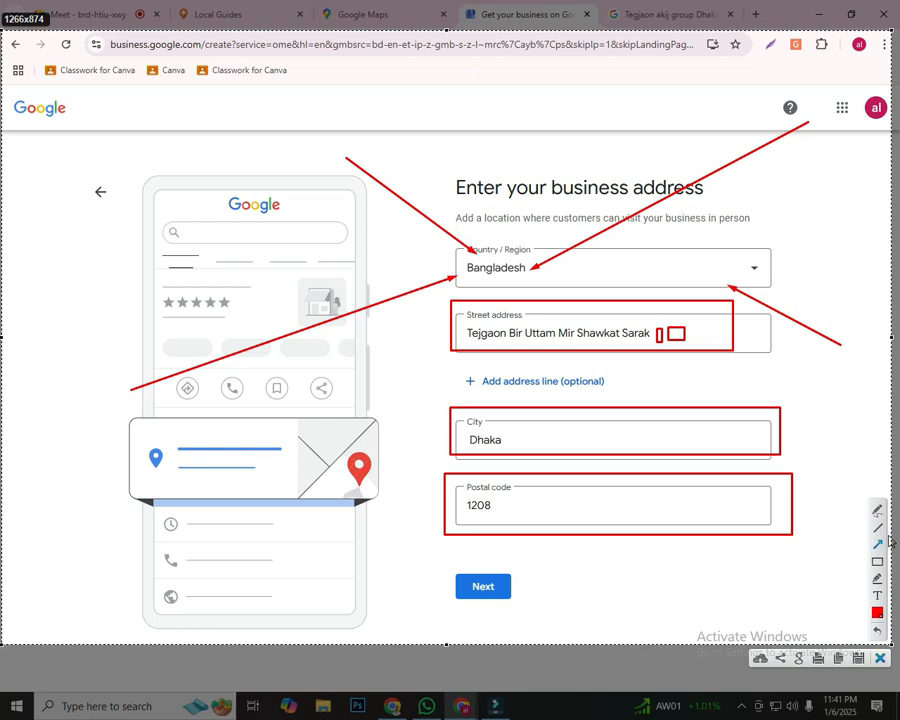
pyautogui.click(879, 656)
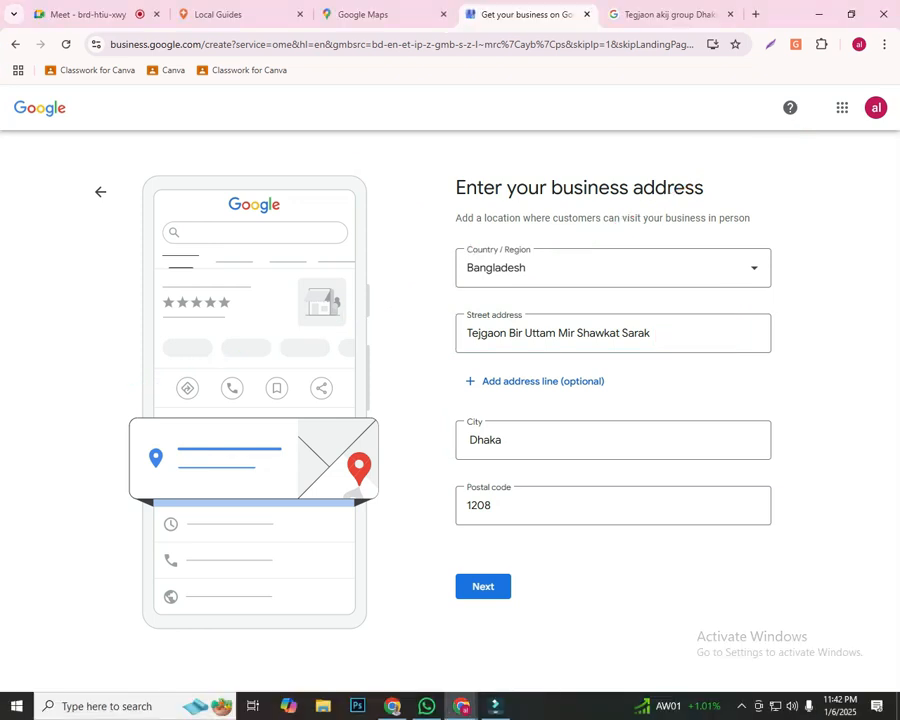
# Review the Country / Region options, the street address and the postal code in the business address form
pyautogui.click(613, 268)
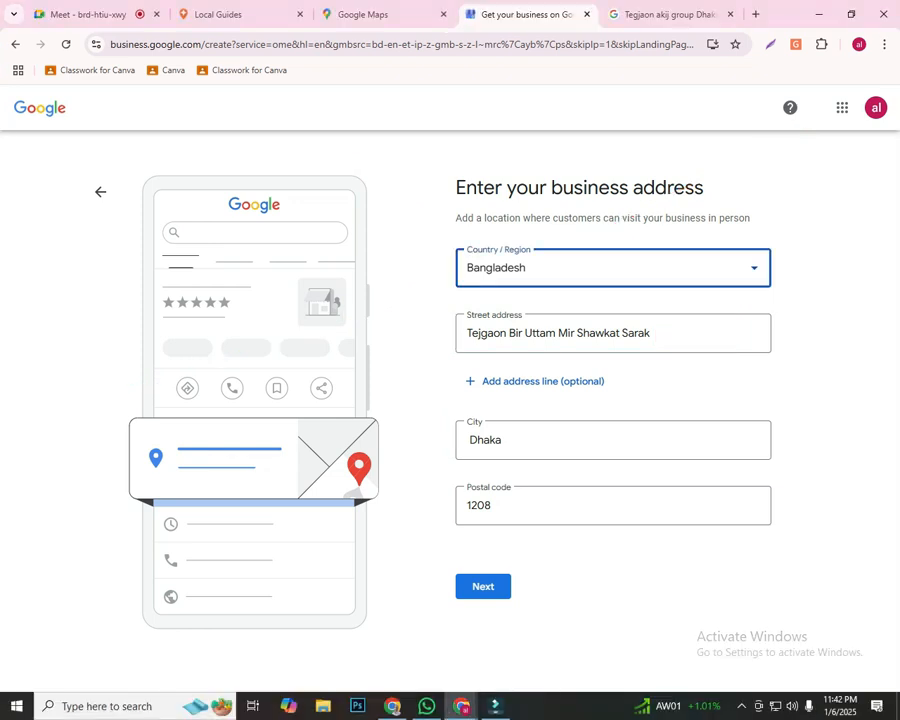
pyautogui.scroll(-6, 610, 410)
pyautogui.scroll(-20, 610, 480)
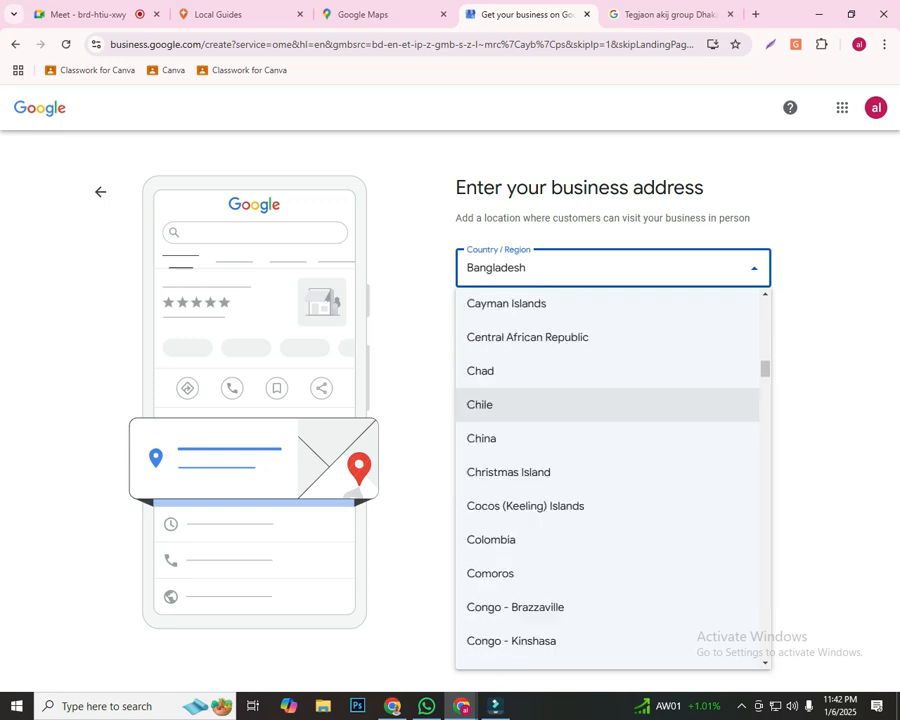
pyautogui.scroll(-6, 610, 500)
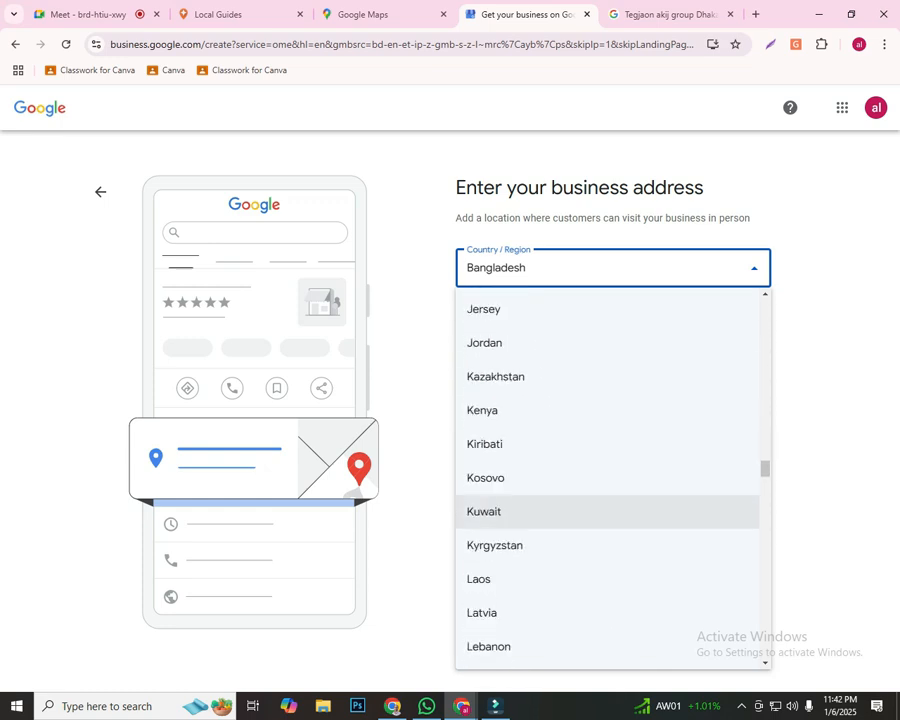
pyautogui.click(830, 440)
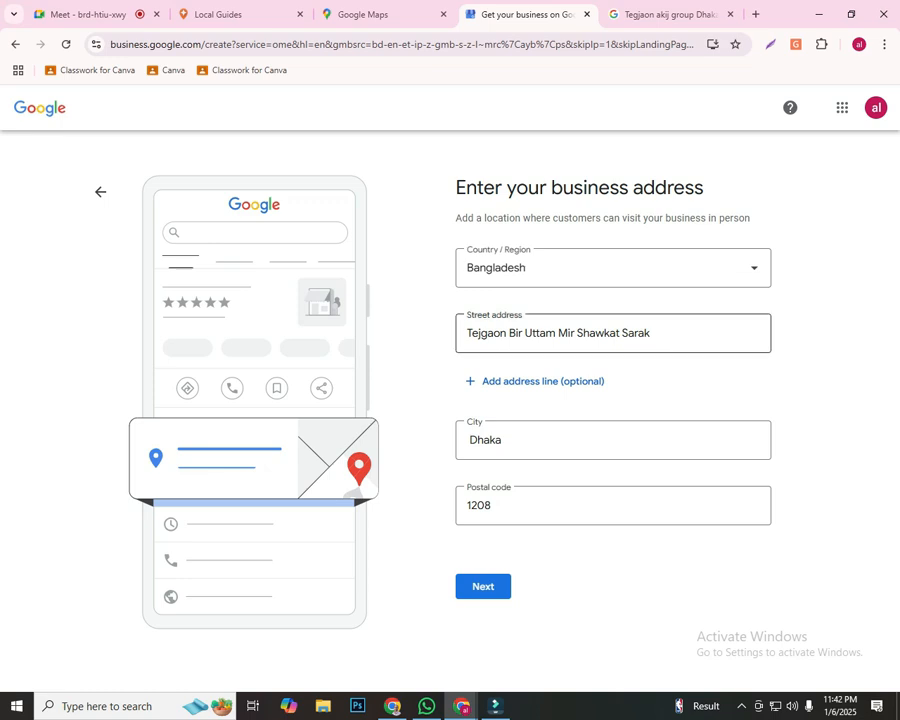
pyautogui.tripleClick(468, 333)
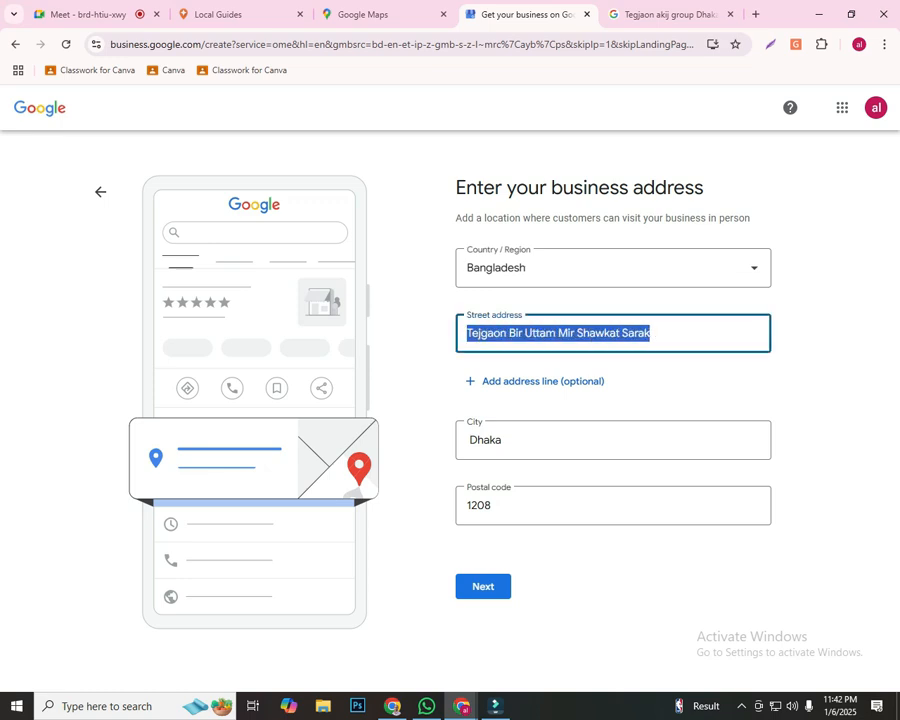
pyautogui.click(422, 350)
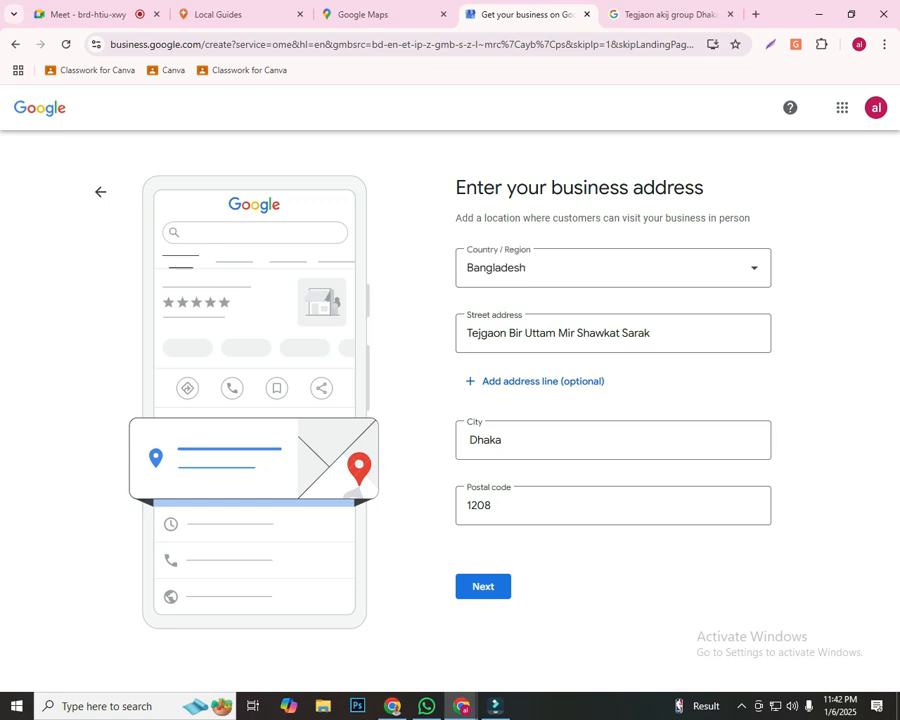
pyautogui.click(481, 505)
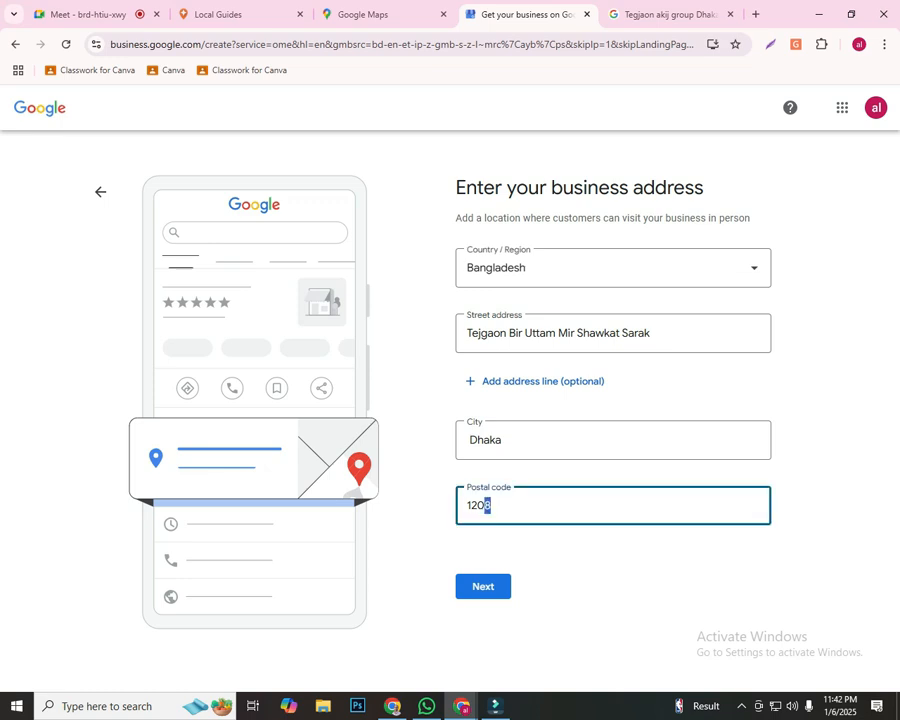
pyautogui.doubleClick(481, 505)
pyautogui.click(620, 556)
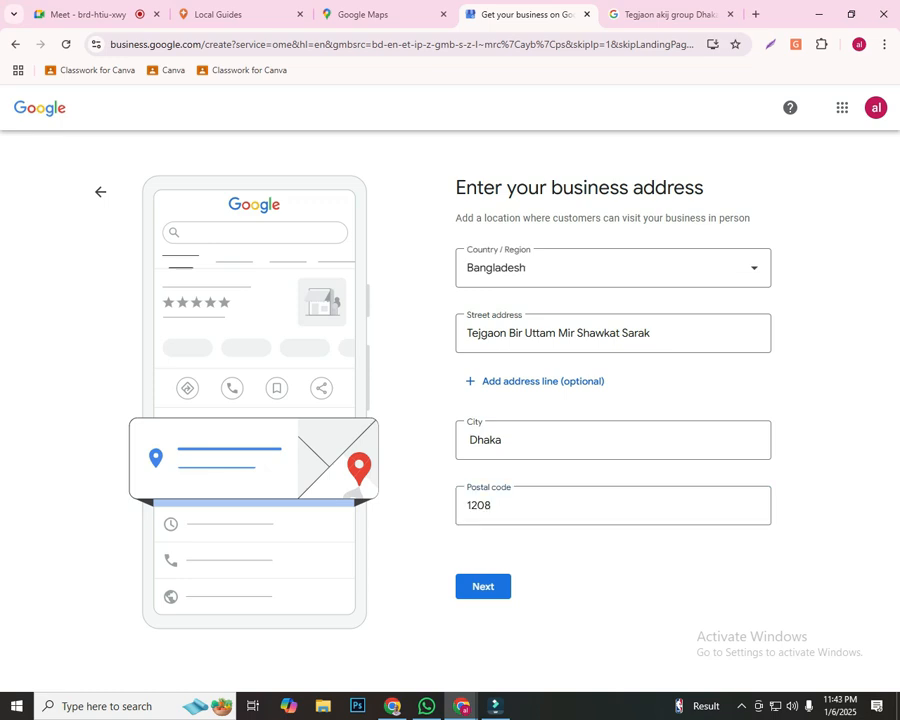
pyautogui.moveTo(493, 506); pyautogui.dragTo(464, 506)
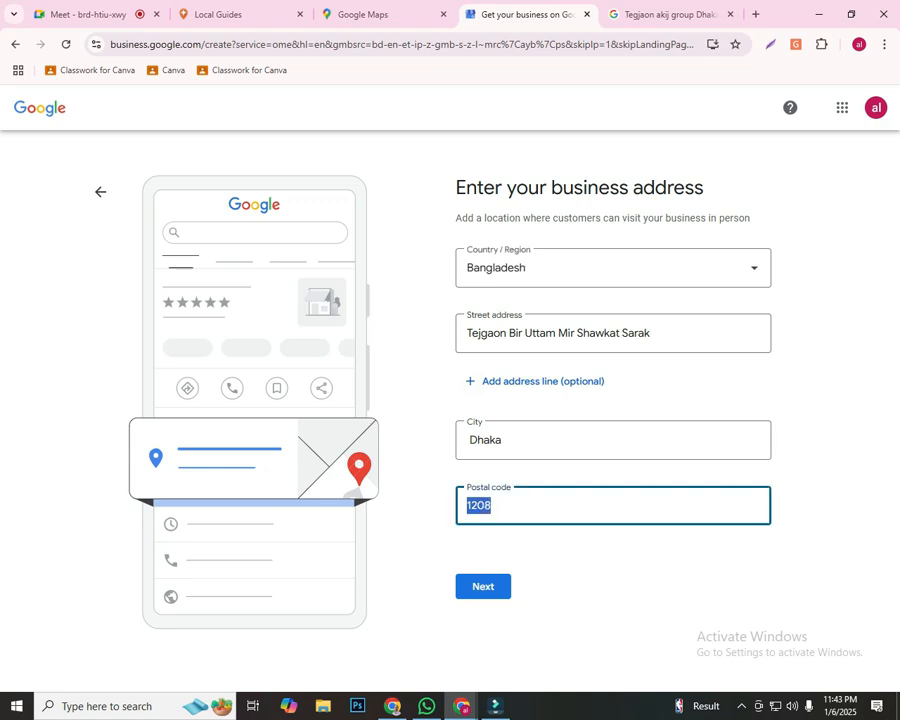
pyautogui.click(620, 556)
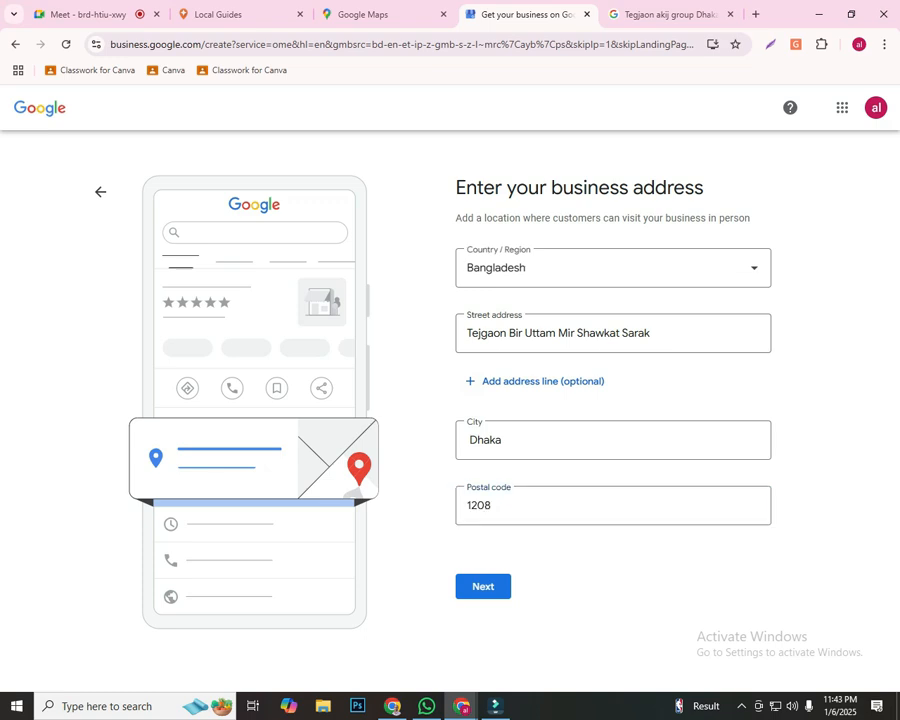
# Add a comma after "Tejgaon" in the street address, and submit the address while saving it in the browser
pyautogui.click(507, 333)
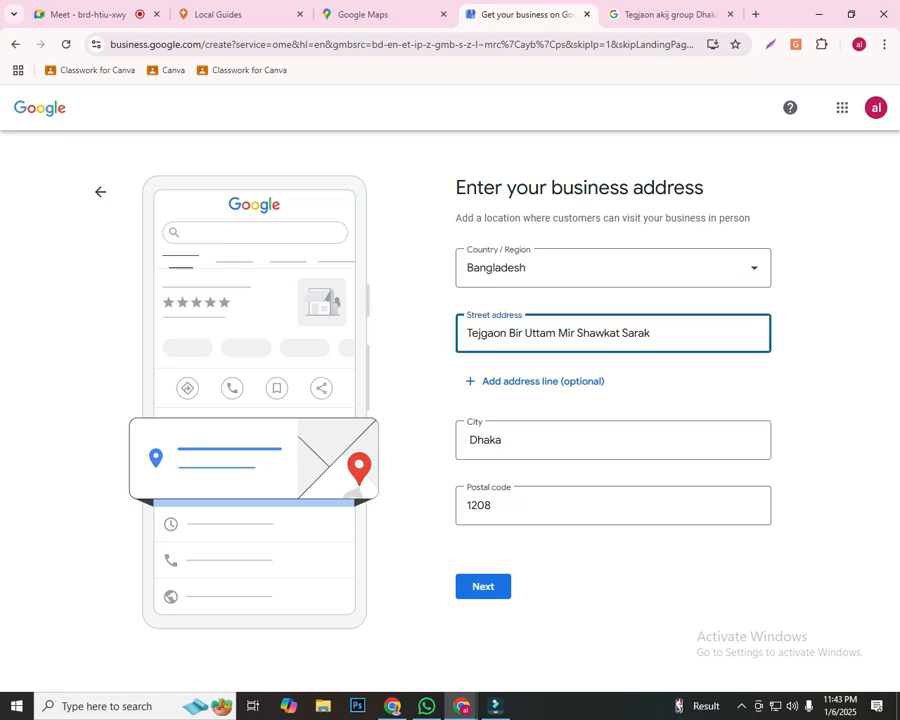
pyautogui.write(',')
pyautogui.click(618, 556)
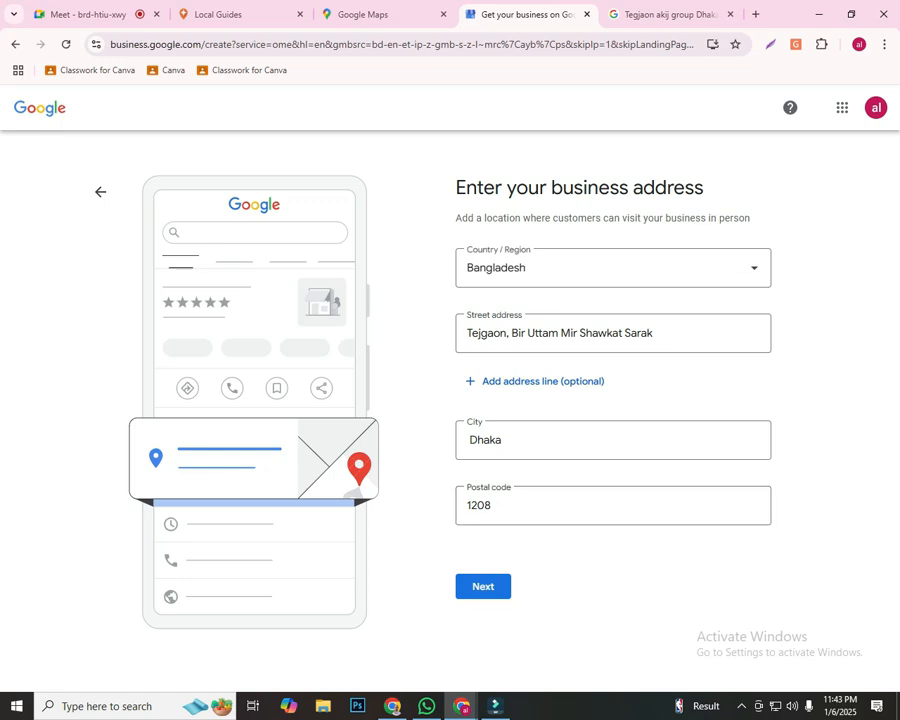
pyautogui.click(483, 587)
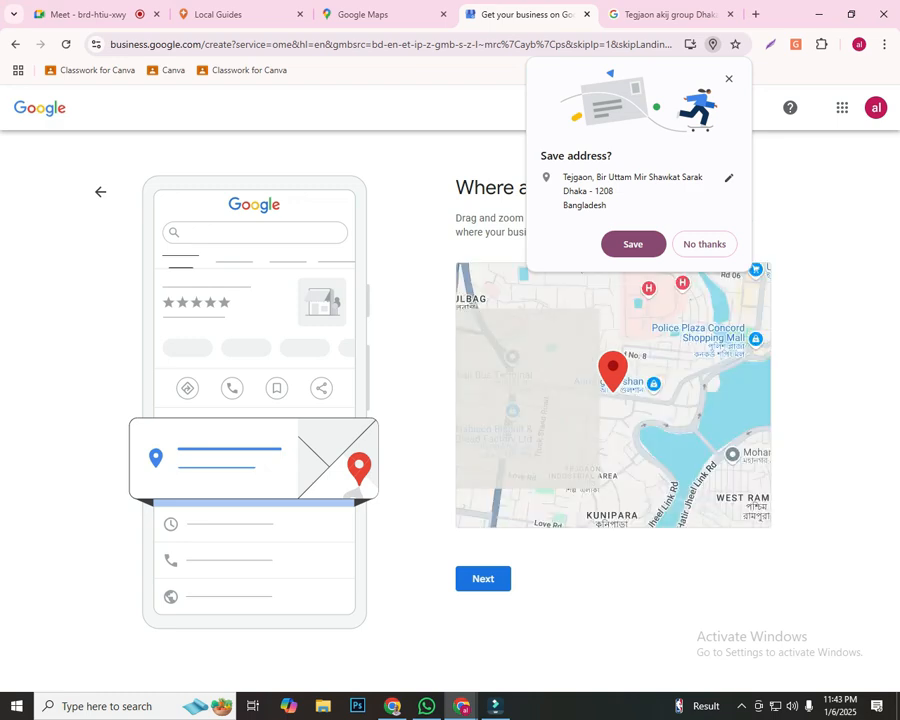
pyautogui.click(633, 244)
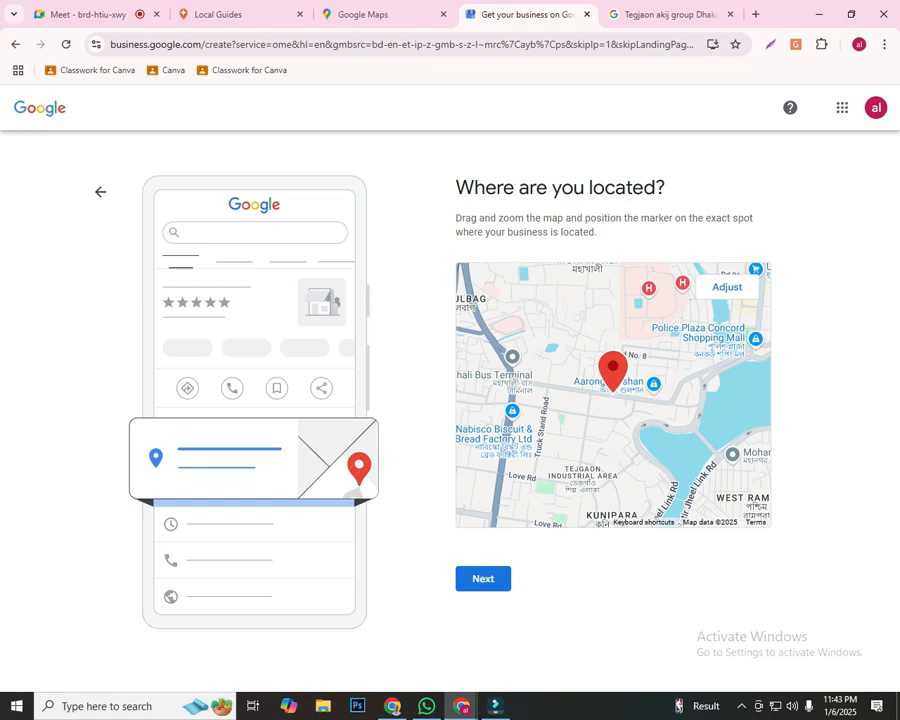
# Outline the map marker with a red rectangle on a screen capture, and discard the capture
pyautogui.press('Print')
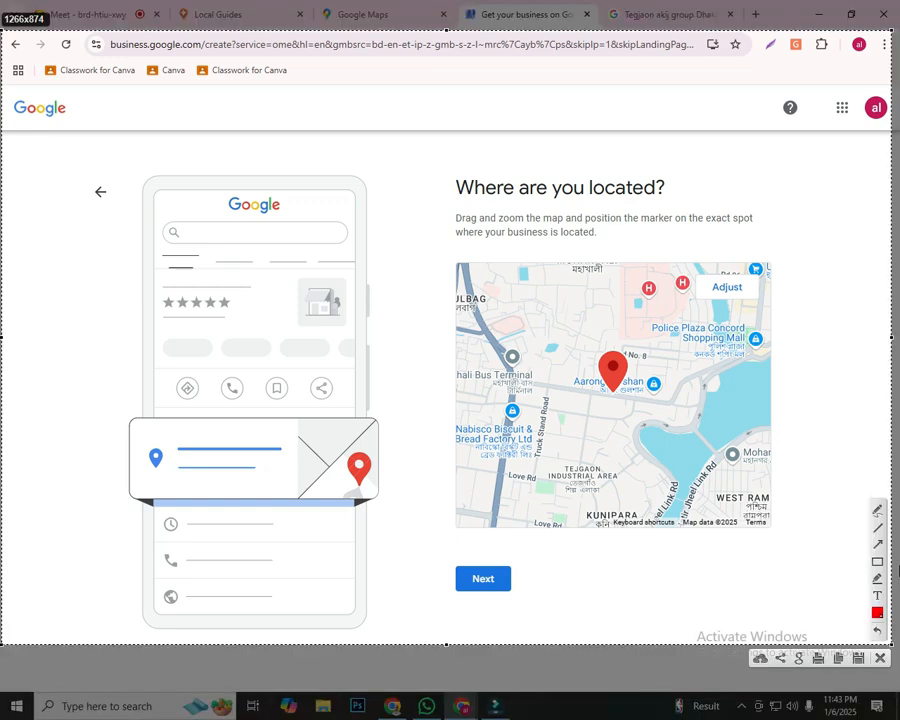
pyautogui.click(877, 562)
pyautogui.moveTo(557, 327)
pyautogui.mouseDown()
pyautogui.moveTo(643, 408)
pyautogui.moveTo(671, 414)
pyautogui.moveTo(674, 427)
pyautogui.moveTo(677, 414)
pyautogui.mouseUp()
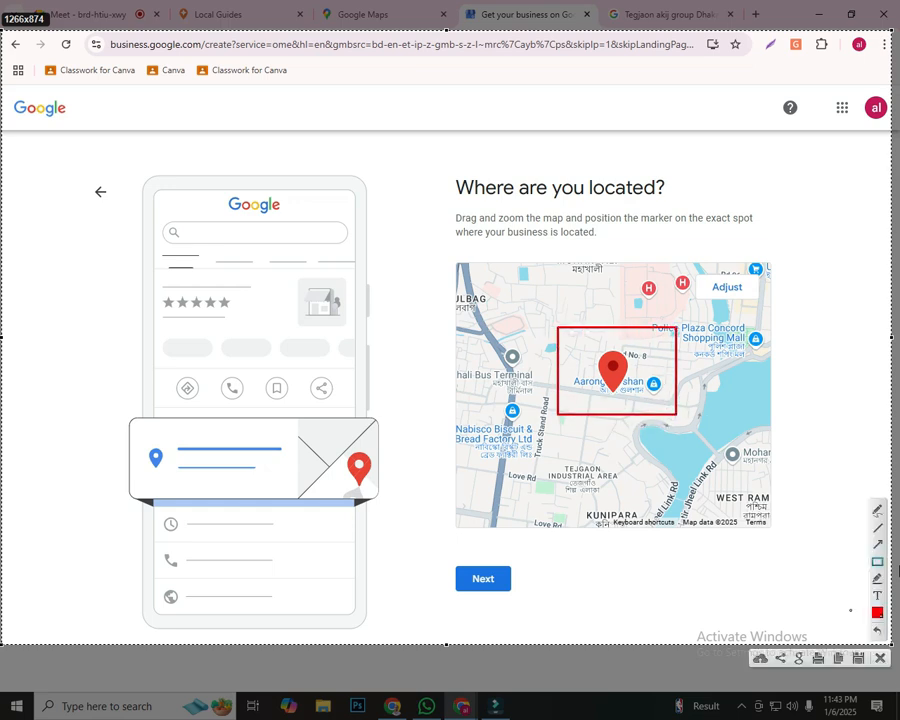
pyautogui.click(879, 656)
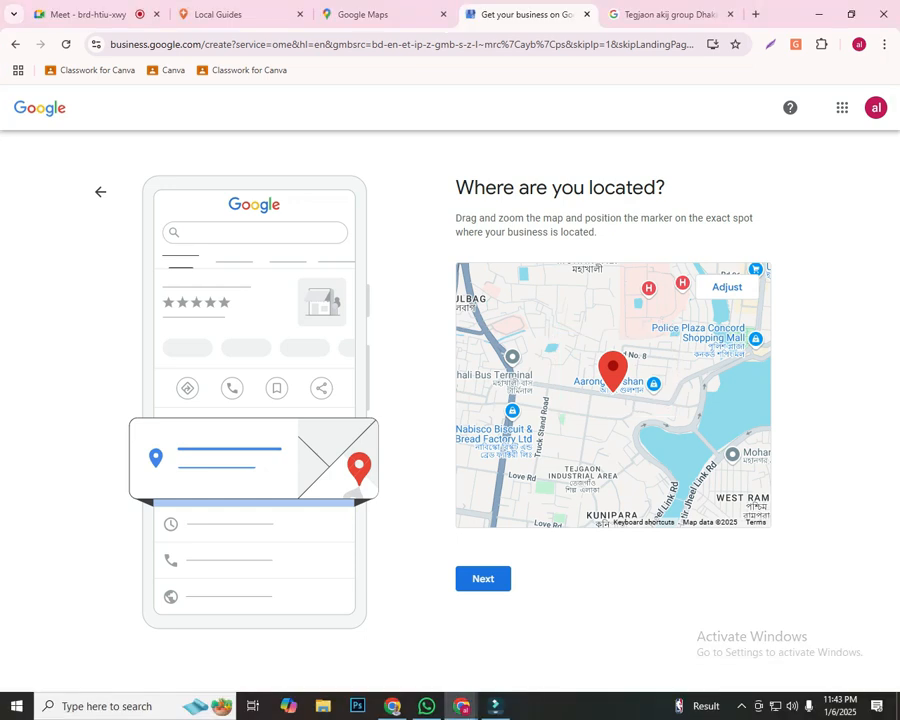
# Accept the marker's location on the map and answer No to providing deliveries or home and office visits
pyautogui.click(483, 579)
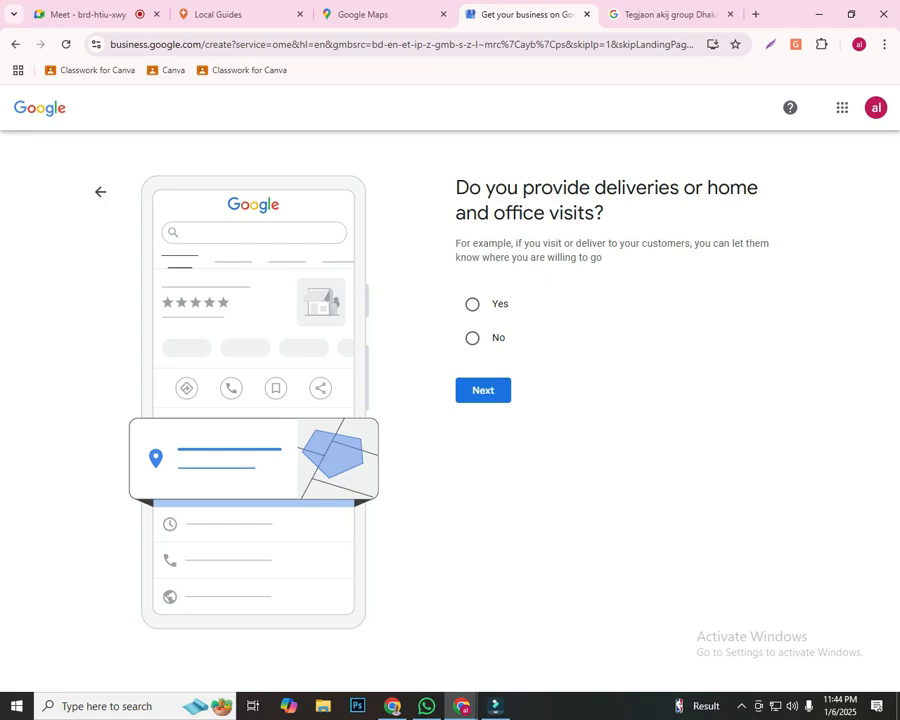
pyautogui.moveTo(605, 214); pyautogui.dragTo(456, 188)
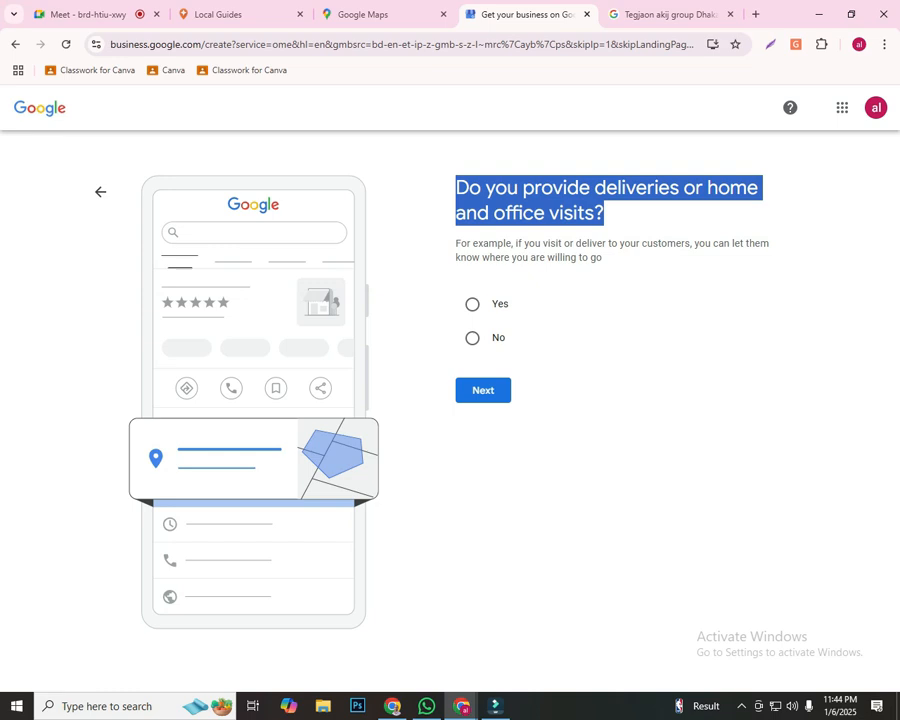
pyautogui.click(609, 214)
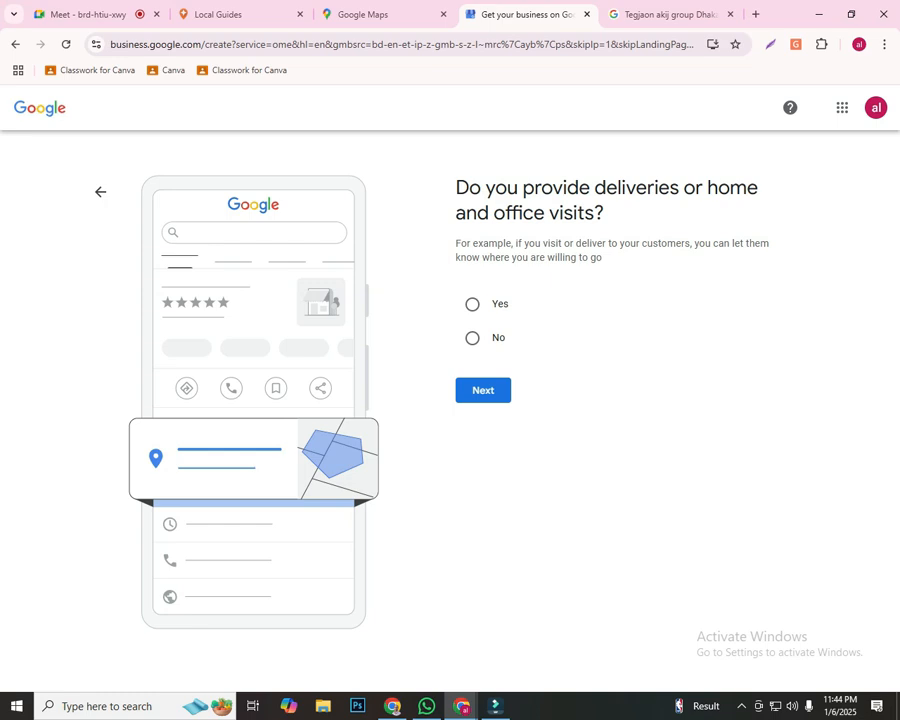
pyautogui.click(472, 338)
pyautogui.click(483, 390)
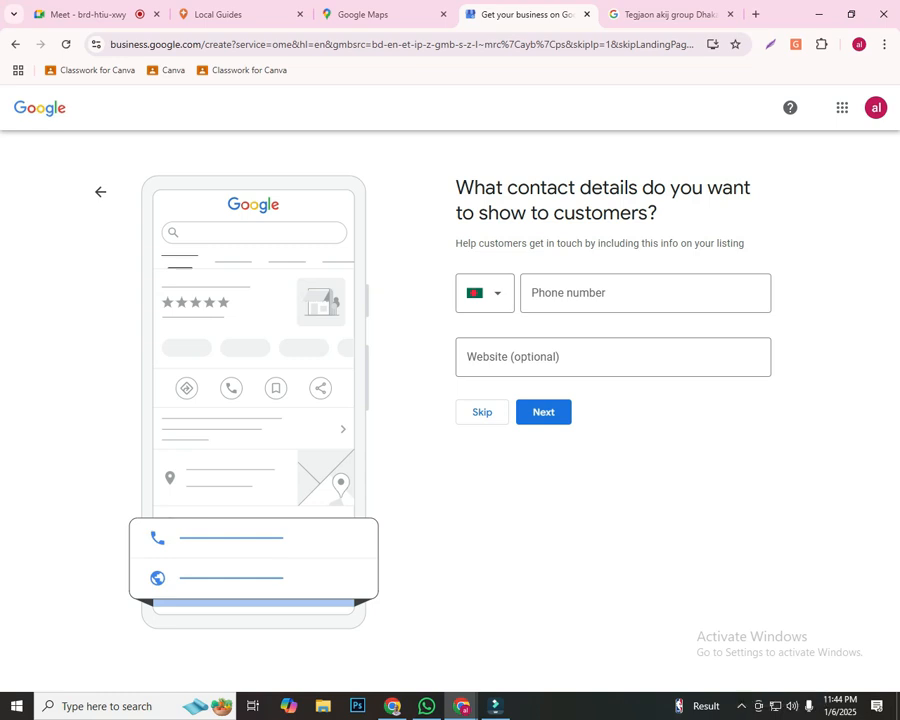
# Outline the phone number row with a red rectangle on a screen capture and copy the capture
pyautogui.press('Print')
pyautogui.click(877, 562)
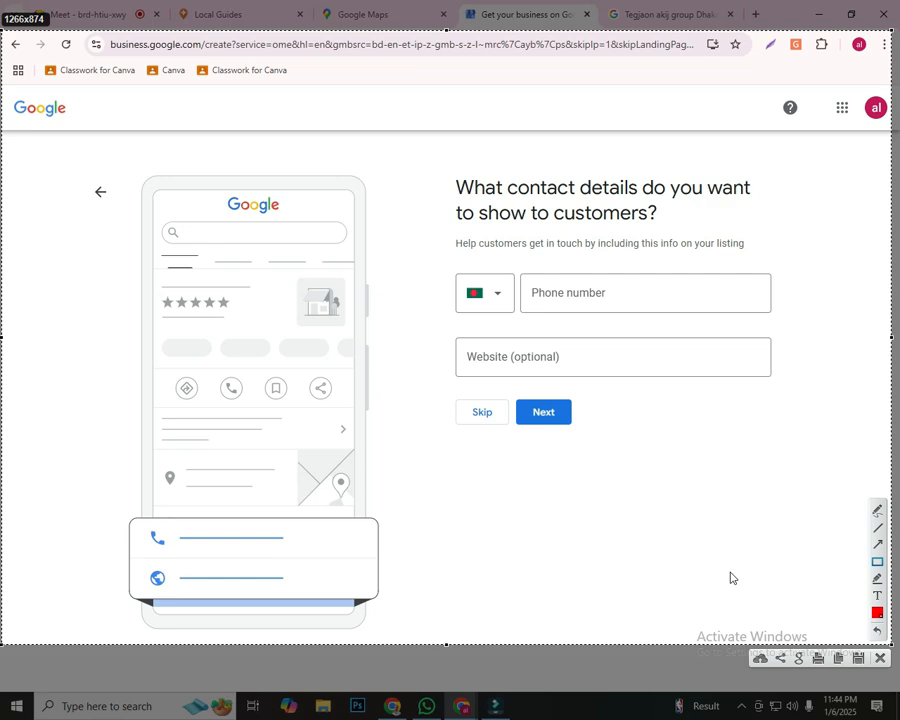
pyautogui.moveTo(446, 259)
pyautogui.mouseDown()
pyautogui.moveTo(713, 342)
pyautogui.moveTo(804, 332)
pyautogui.mouseUp()
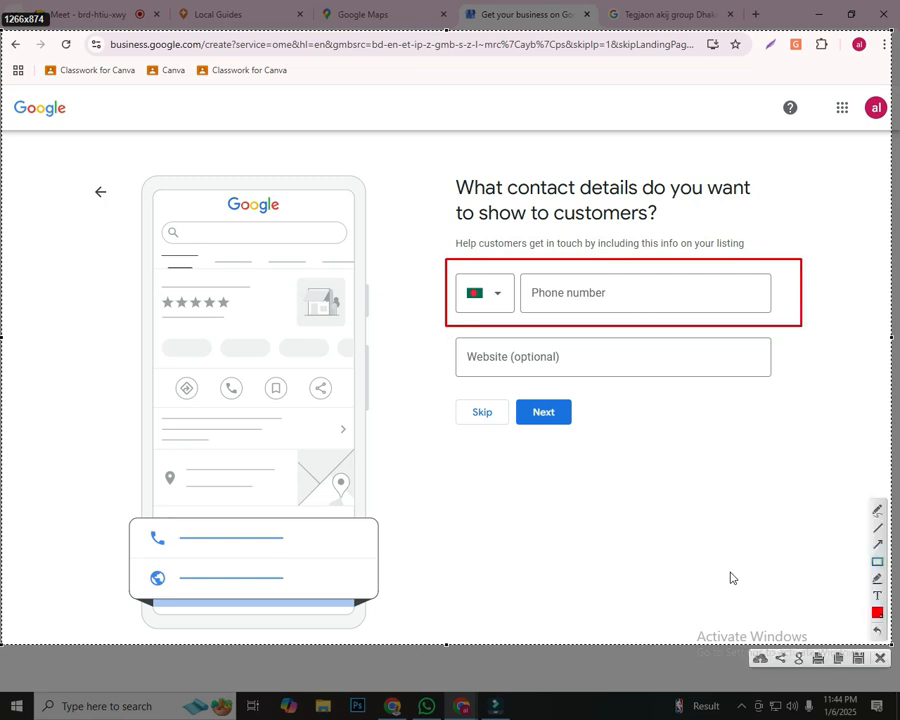
pyautogui.hotkey('ctrl', 'c')
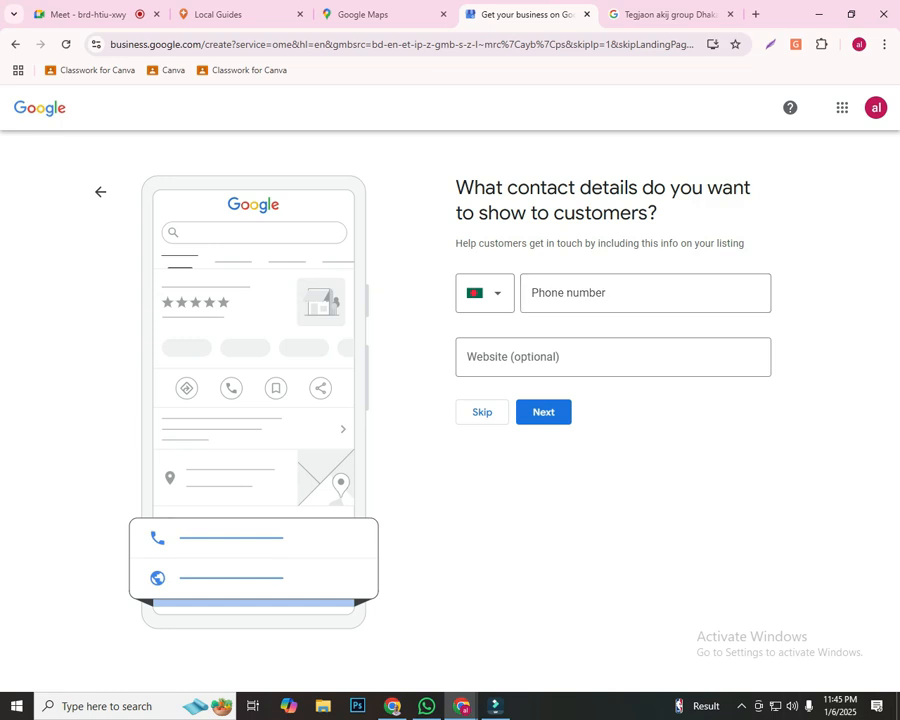
pyautogui.click(741, 706)
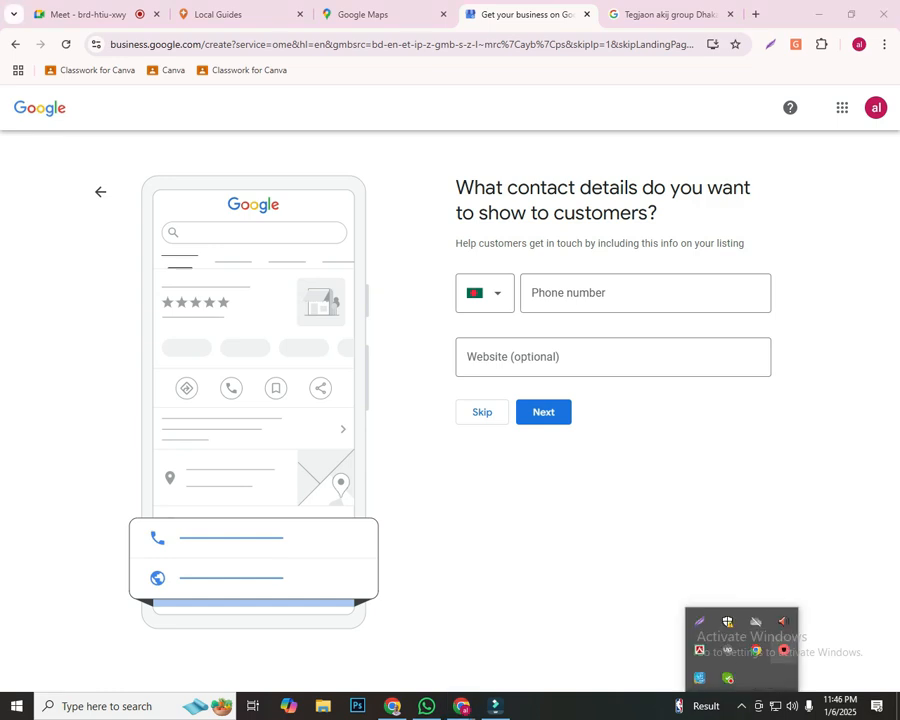
pyautogui.click(784, 650)
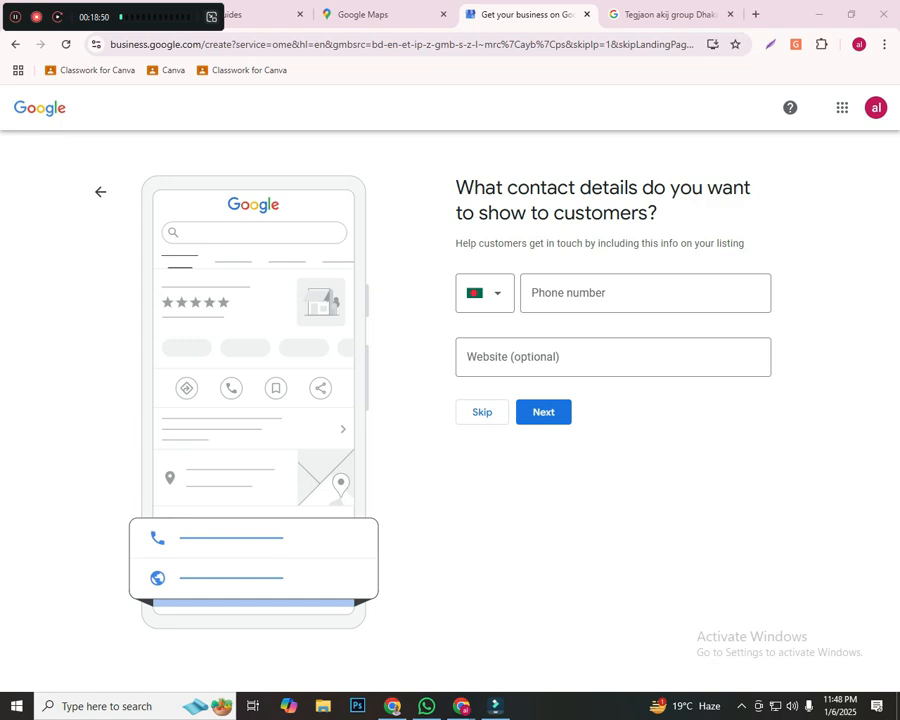
pyautogui.click(211, 17)
# Enter the business phone number in the contact details with the Bangladesh country code, leaving the optional website blank
pyautogui.click(644, 293)
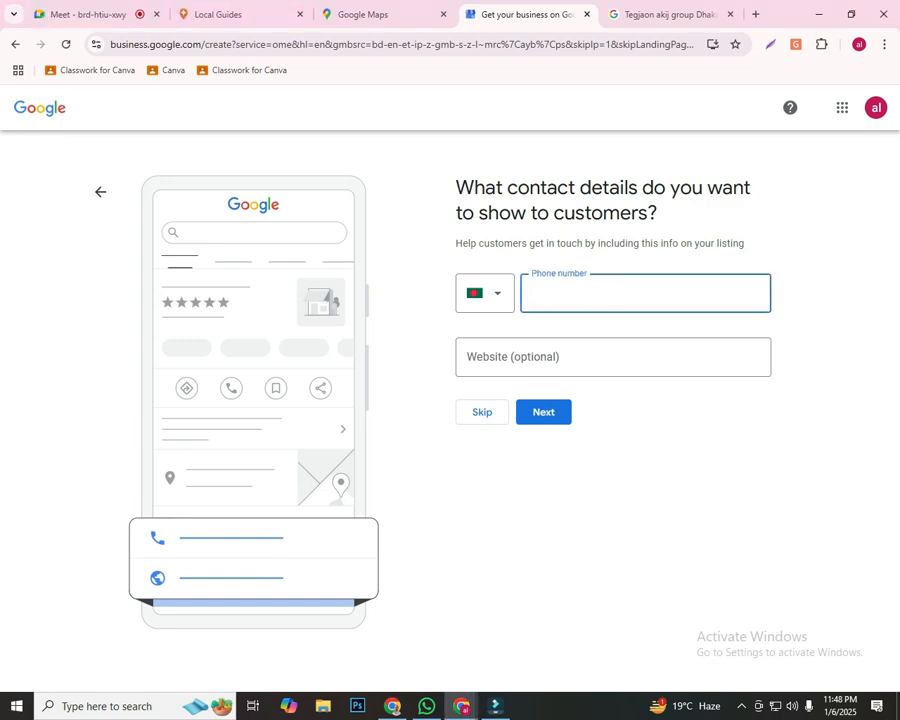
pyautogui.hotkey('ctrl', 'a')
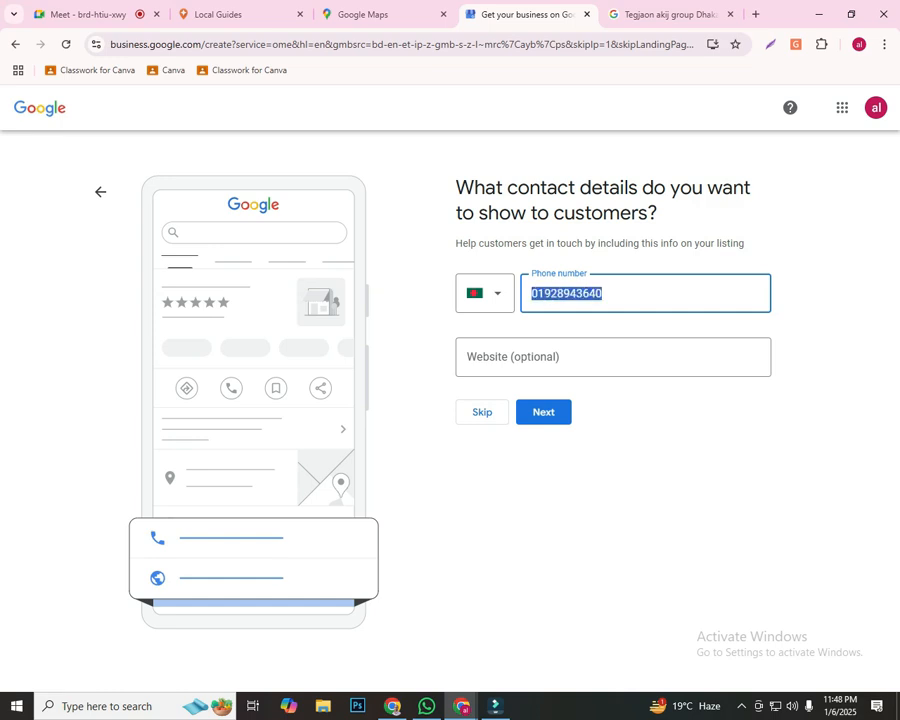
pyautogui.click(632, 468)
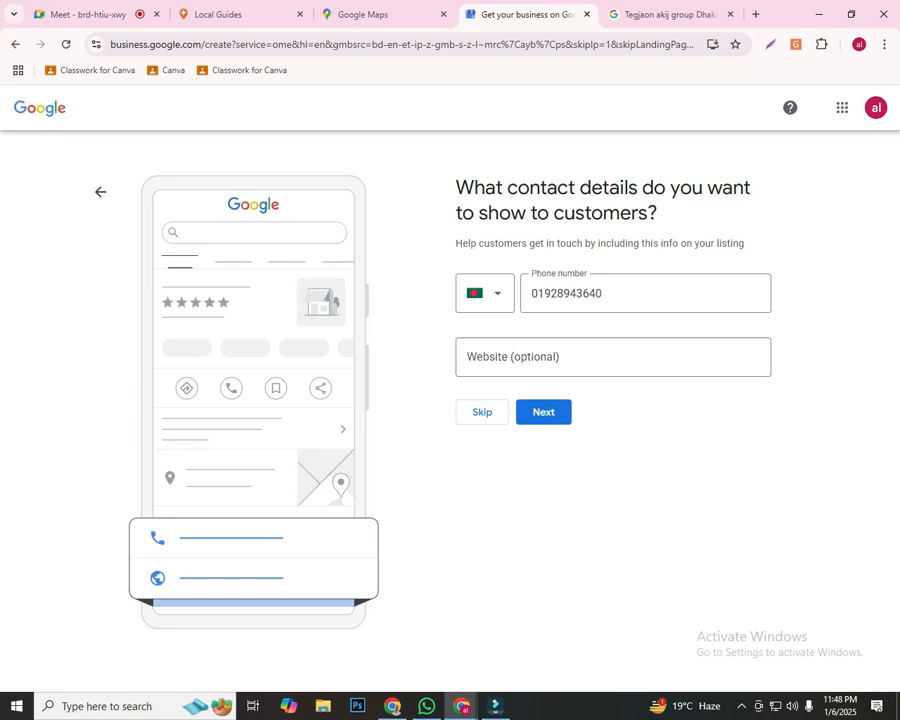
pyautogui.click(605, 357)
pyautogui.click(640, 465)
# Outline the country code selector and the phone number field with red rectangles on a new screen capture
pyautogui.press('Print')
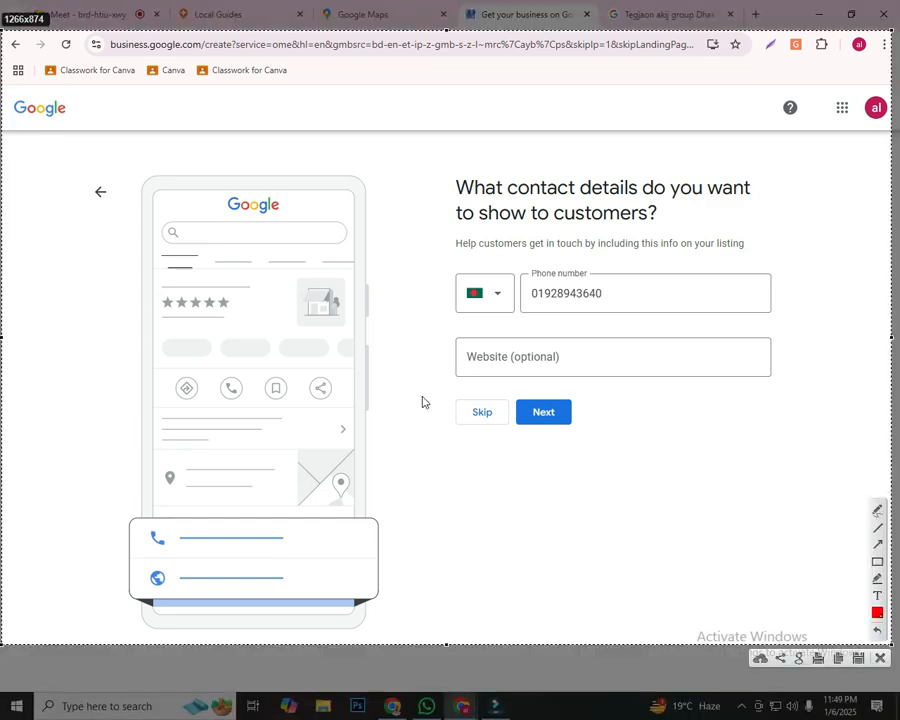
pyautogui.moveTo(519, 267); pyautogui.dragTo(793, 317)
pyautogui.moveTo(441, 261)
pyautogui.mouseDown()
pyautogui.moveTo(479, 274)
pyautogui.moveTo(513, 316)
pyautogui.mouseUp()
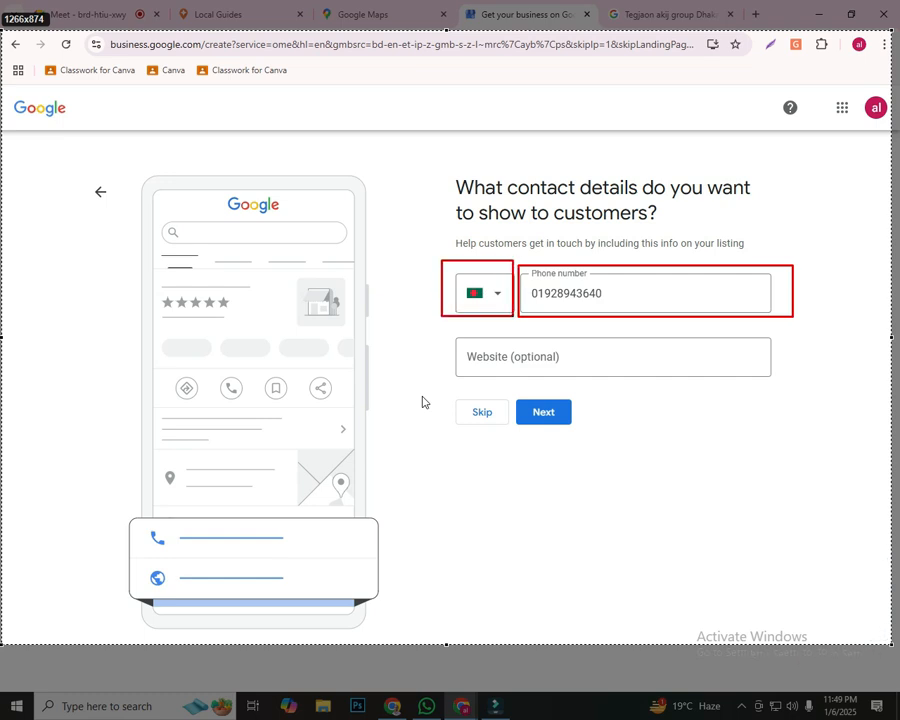
pyautogui.moveTo(521, 260)
pyautogui.mouseDown()
pyautogui.moveTo(711, 314)
pyautogui.moveTo(813, 321)
pyautogui.moveTo(803, 323)
pyautogui.mouseUp()
pyautogui.moveTo(418, 259); pyautogui.dragTo(512, 306)
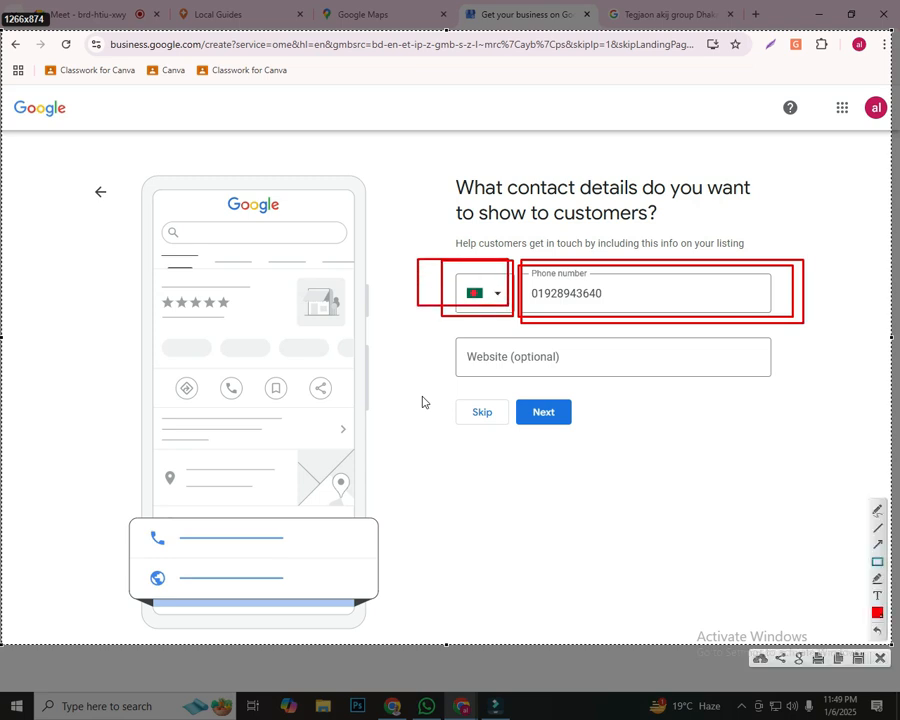
pyautogui.moveTo(495, 258); pyautogui.dragTo(504, 307)
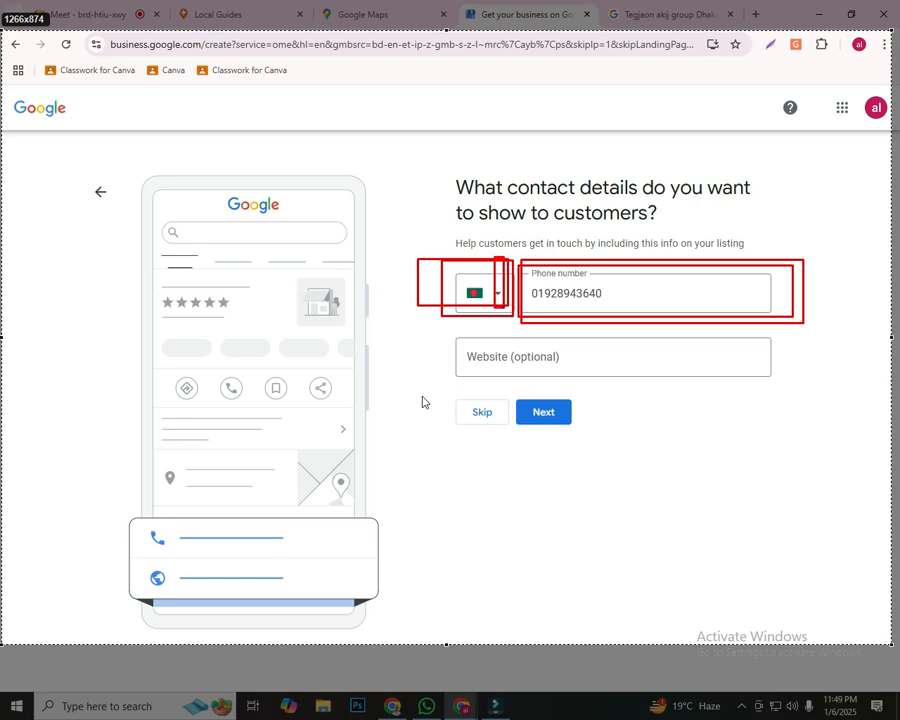
pyautogui.moveTo(504, 307); pyautogui.dragTo(504, 307)
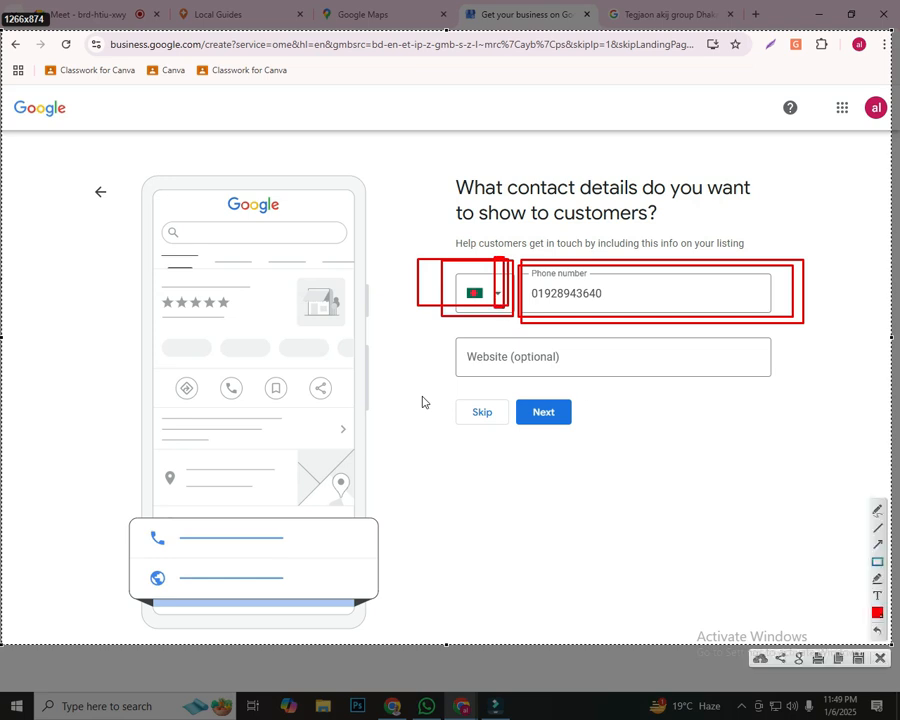
# Outline the Skip and Next choices in red on the capture, point red arrows at them, and discard the capture
pyautogui.moveTo(413, 380)
pyautogui.mouseDown()
pyautogui.moveTo(569, 470)
pyautogui.moveTo(646, 463)
pyautogui.mouseUp()
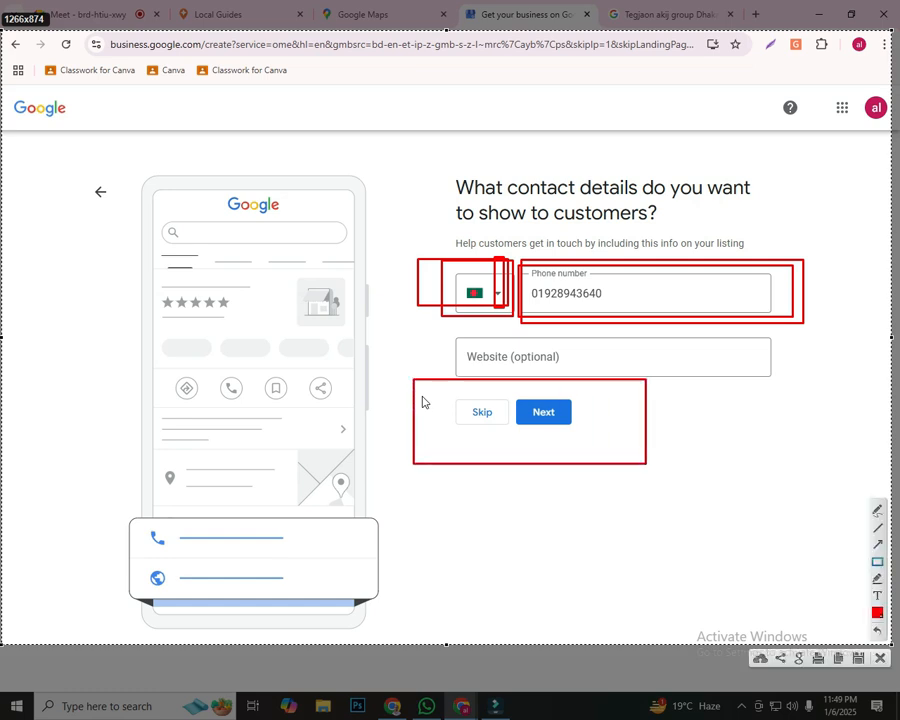
pyautogui.moveTo(383, 512); pyautogui.dragTo(555, 428)
pyautogui.moveTo(318, 338); pyautogui.dragTo(474, 412)
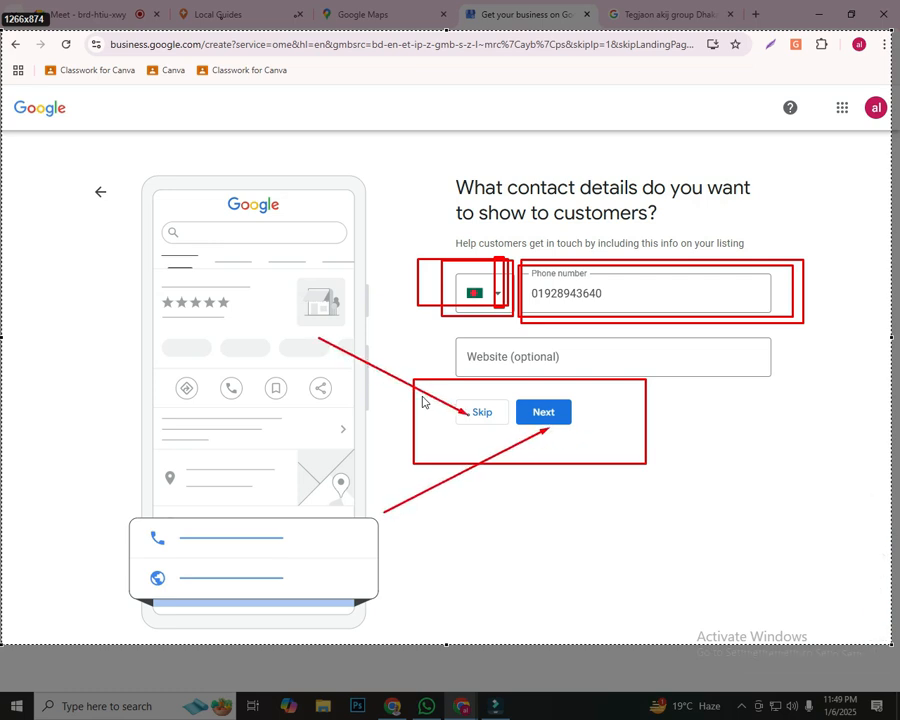
pyautogui.moveTo(427, 459); pyautogui.dragTo(484, 420)
pyautogui.moveTo(518, 362); pyautogui.dragTo(487, 402)
pyautogui.press('Escape')
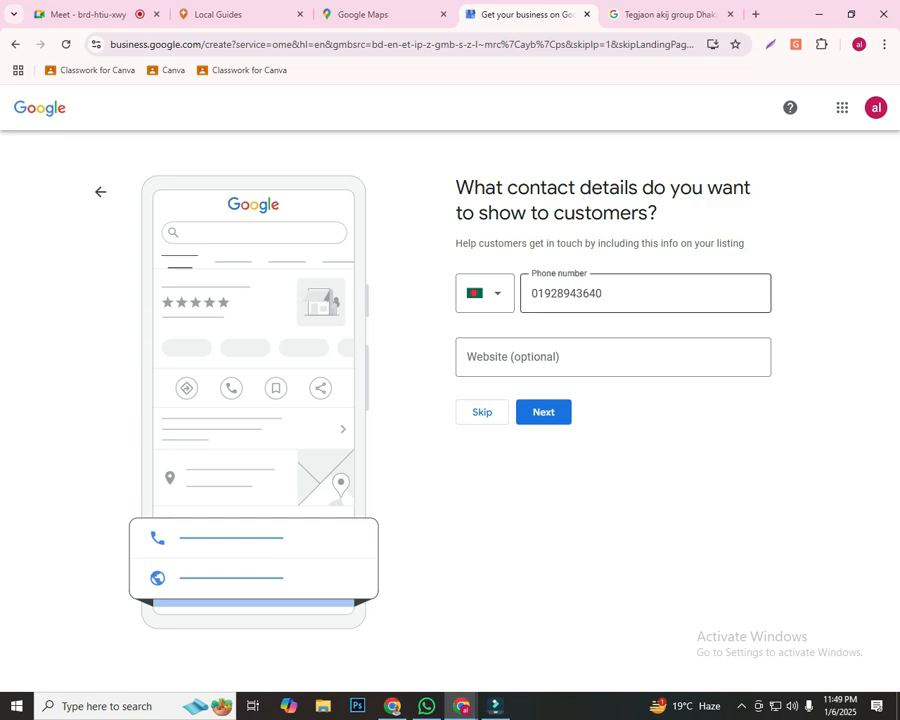
# Submit the contact details and expand the additional options for verifying the business
pyautogui.click(543, 412)
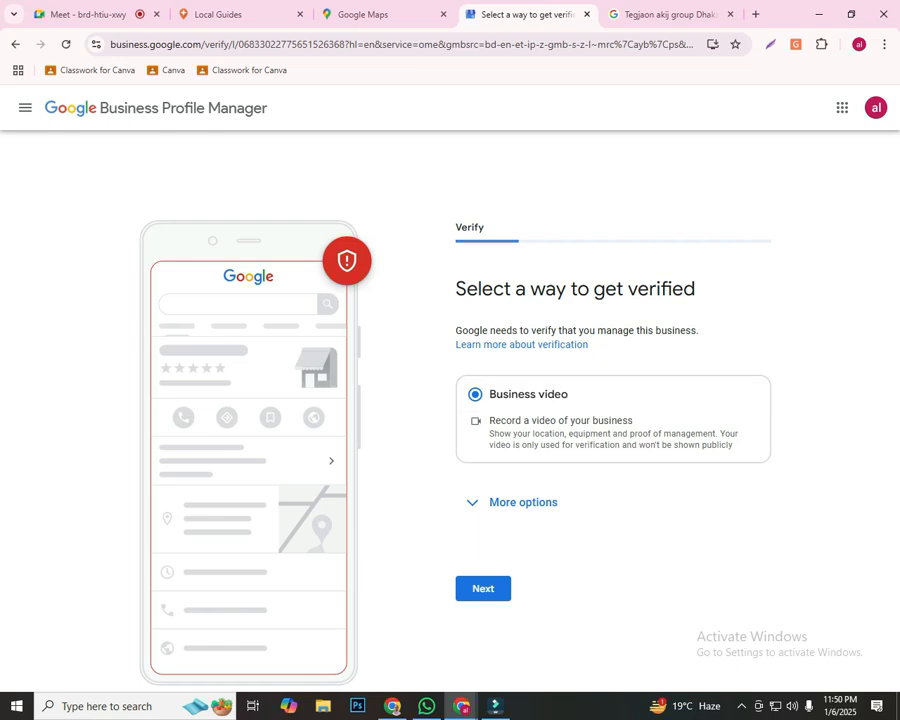
pyautogui.click(505, 505)
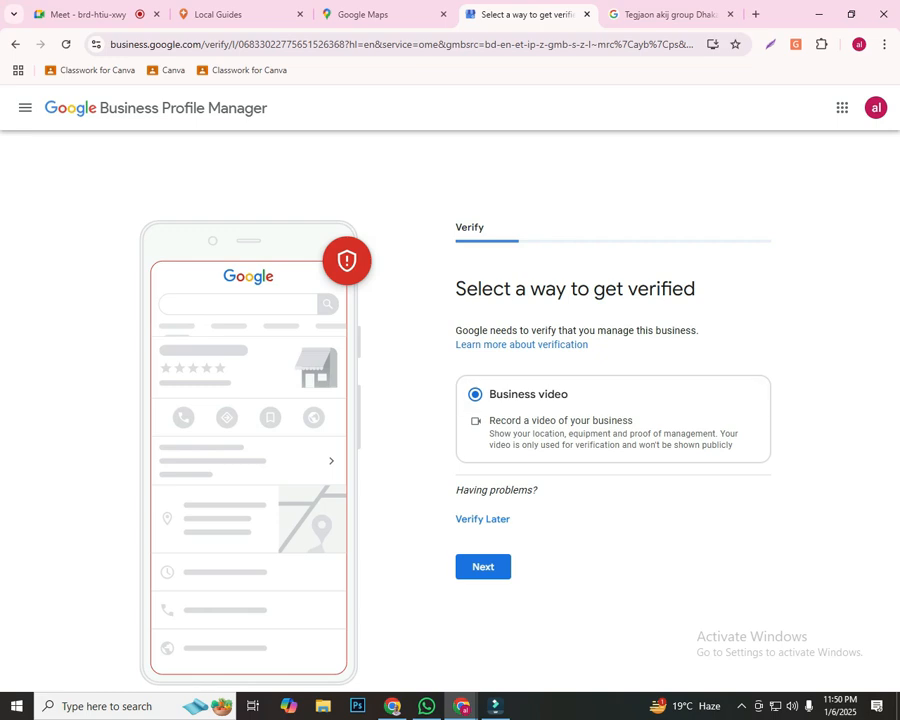
# Outline Next and Verify Later in red on a screen capture, add arrows pointing at Verify Later and Business video, and discard the capture
pyautogui.press('Print')
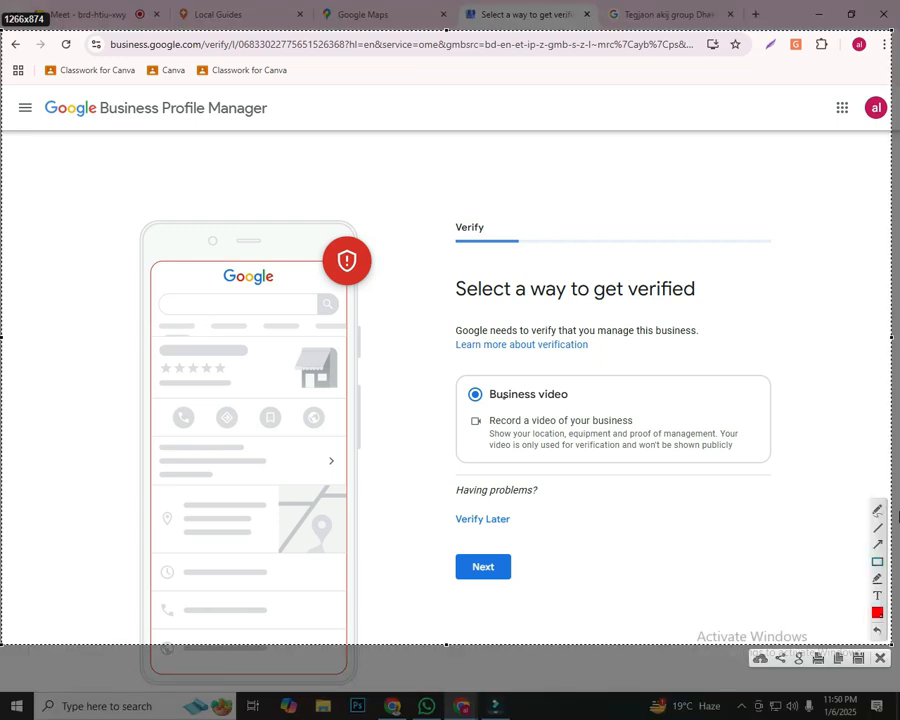
pyautogui.moveTo(445, 552); pyautogui.dragTo(544, 592)
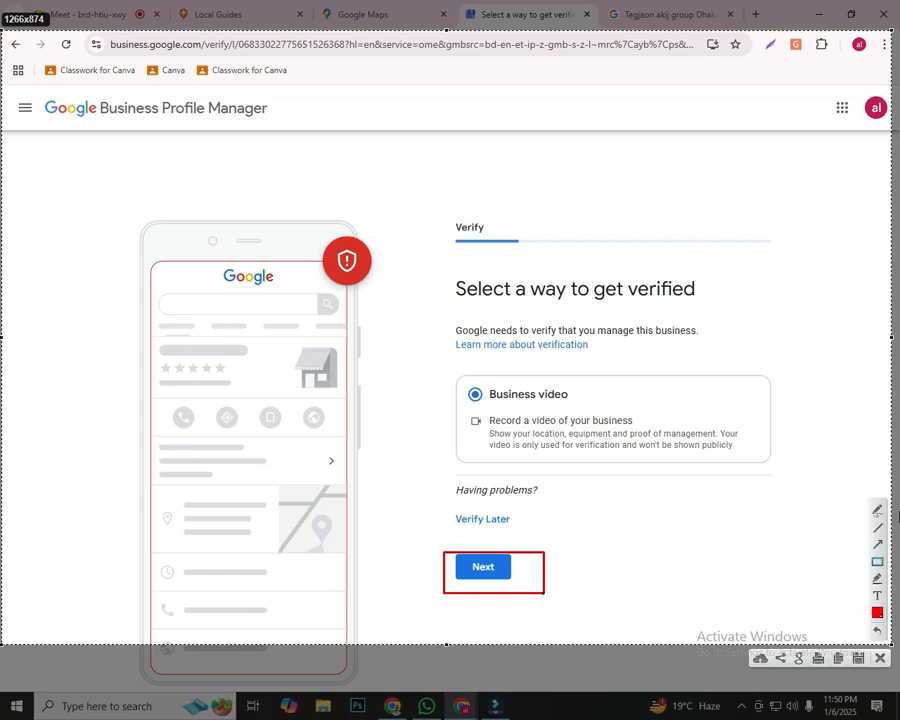
pyautogui.moveTo(440, 503); pyautogui.dragTo(534, 532)
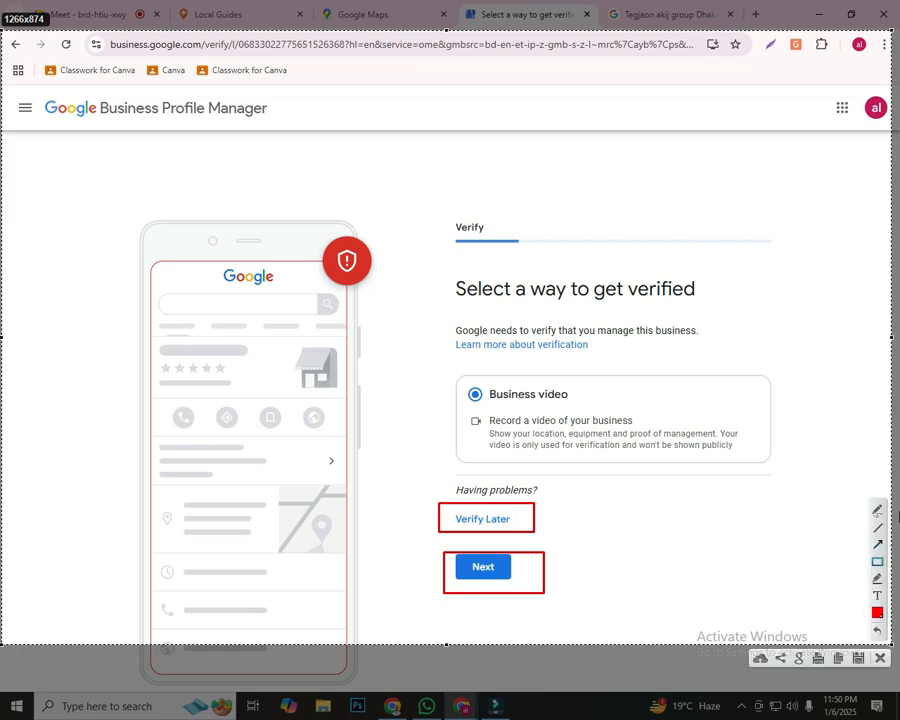
pyautogui.moveTo(183, 361); pyautogui.dragTo(438, 504)
pyautogui.moveTo(265, 607); pyautogui.dragTo(424, 534)
pyautogui.moveTo(680, 422); pyautogui.dragTo(515, 512)
pyautogui.moveTo(415, 328); pyautogui.dragTo(467, 386)
pyautogui.moveTo(716, 563)
pyautogui.mouseDown()
pyautogui.moveTo(636, 563)
pyautogui.moveTo(535, 531)
pyautogui.mouseUp()
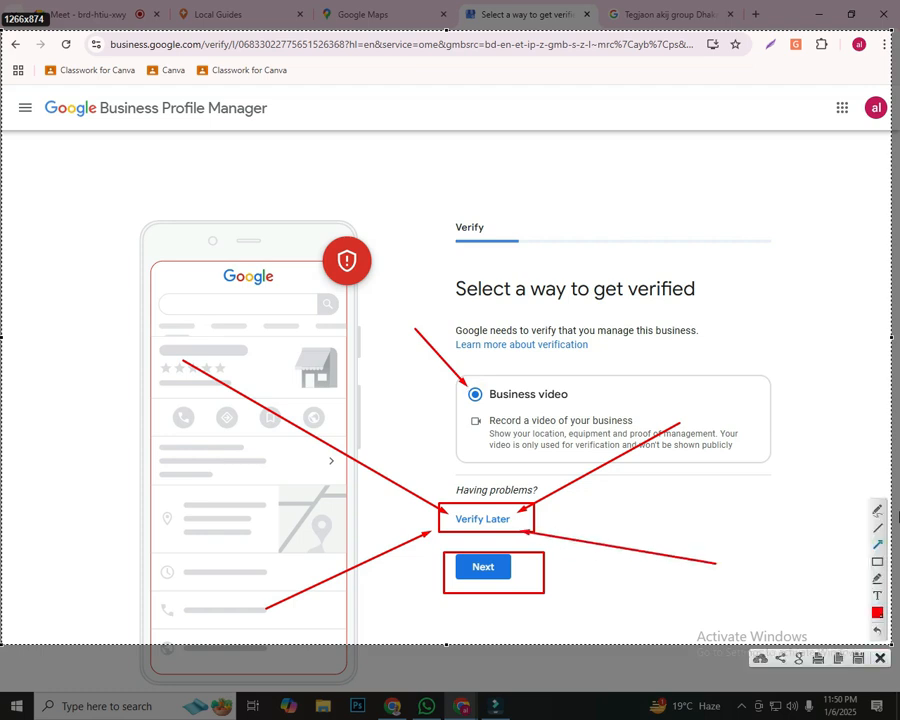
pyautogui.press('Escape')
# Choose to verify the business later instead of recording a business video
pyautogui.click(483, 519)
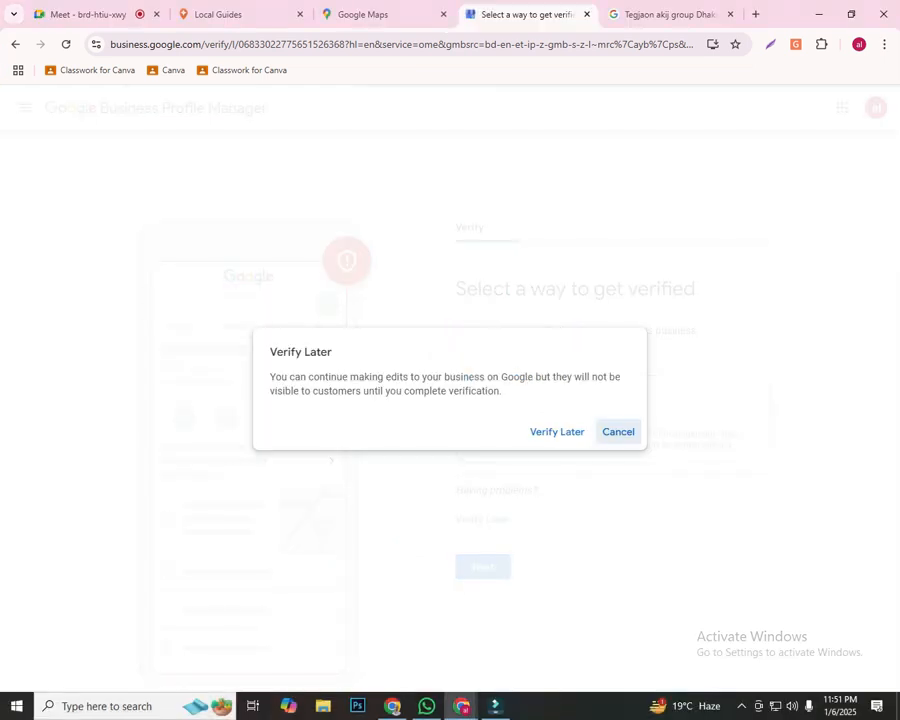
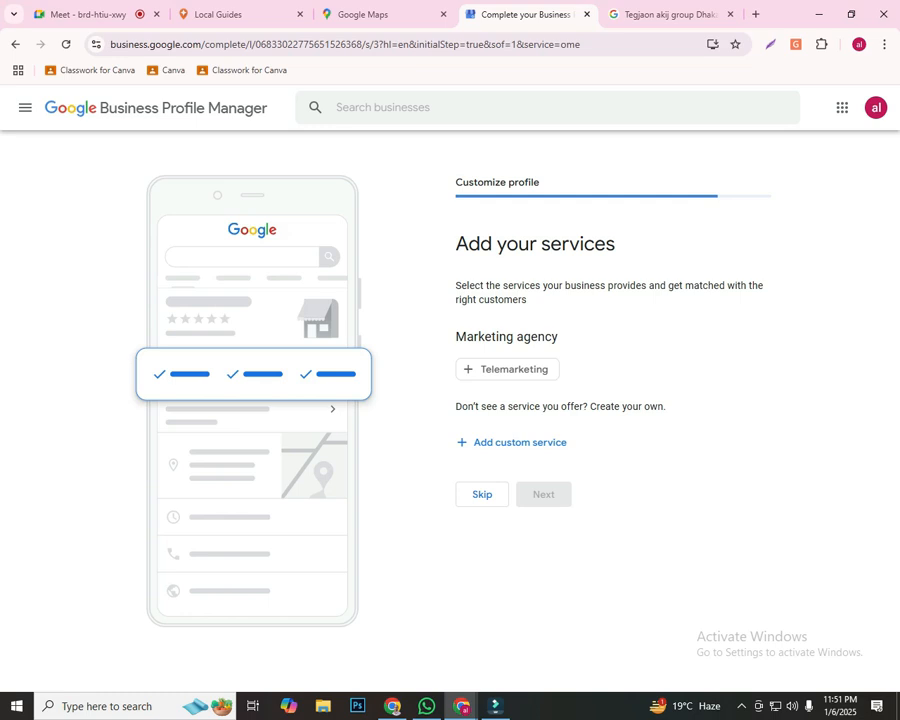
# Outline the Marketing agency heading and the Telemarketing service in red on a screen capture, and discard the capture
pyautogui.press('Print')
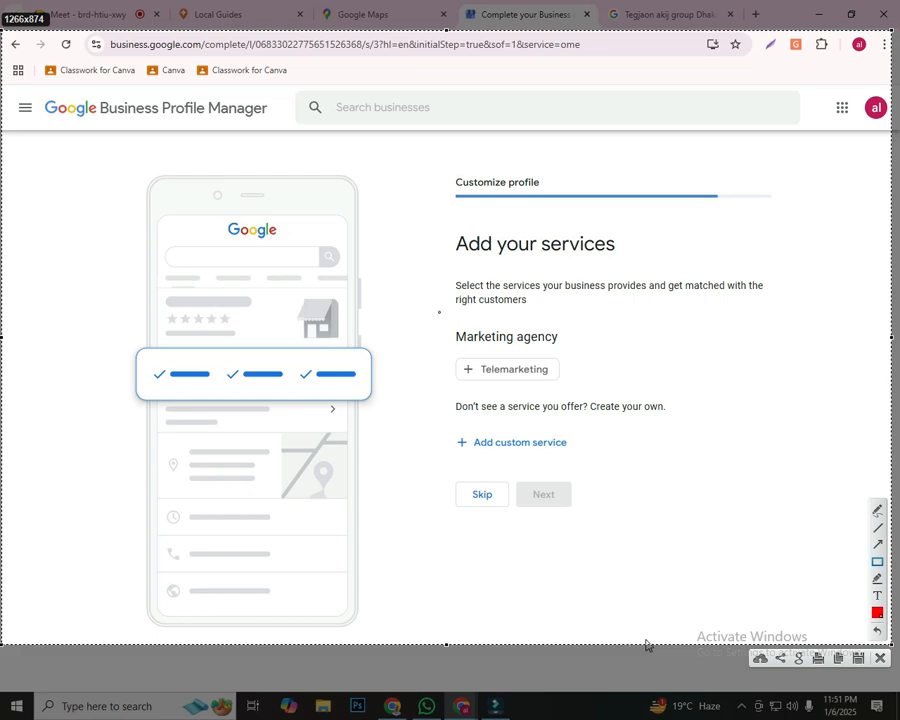
pyautogui.moveTo(447, 314); pyautogui.dragTo(595, 350)
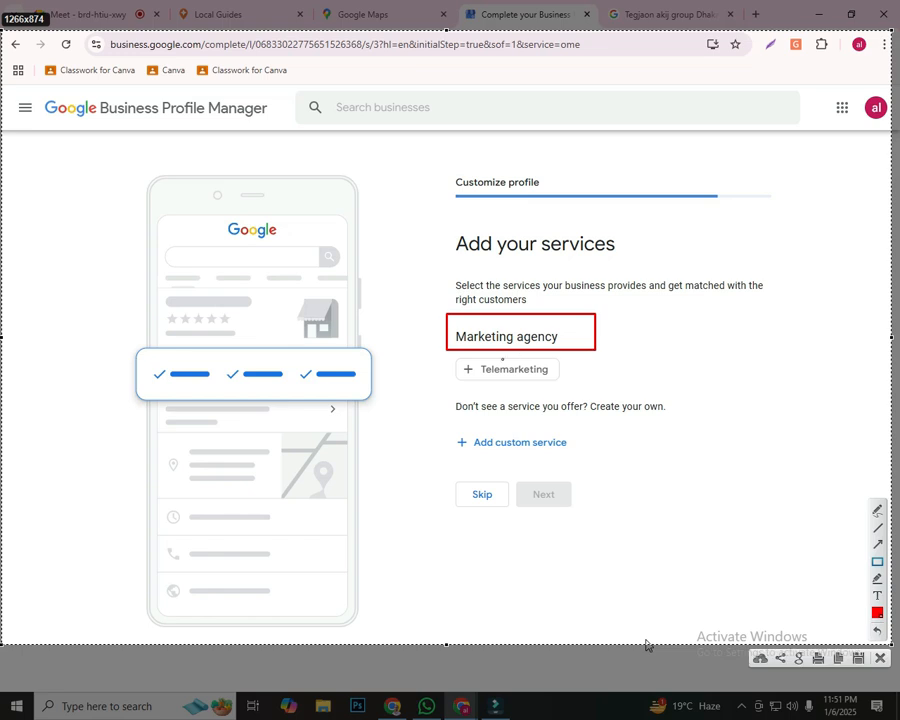
pyautogui.moveTo(449, 354); pyautogui.dragTo(578, 386)
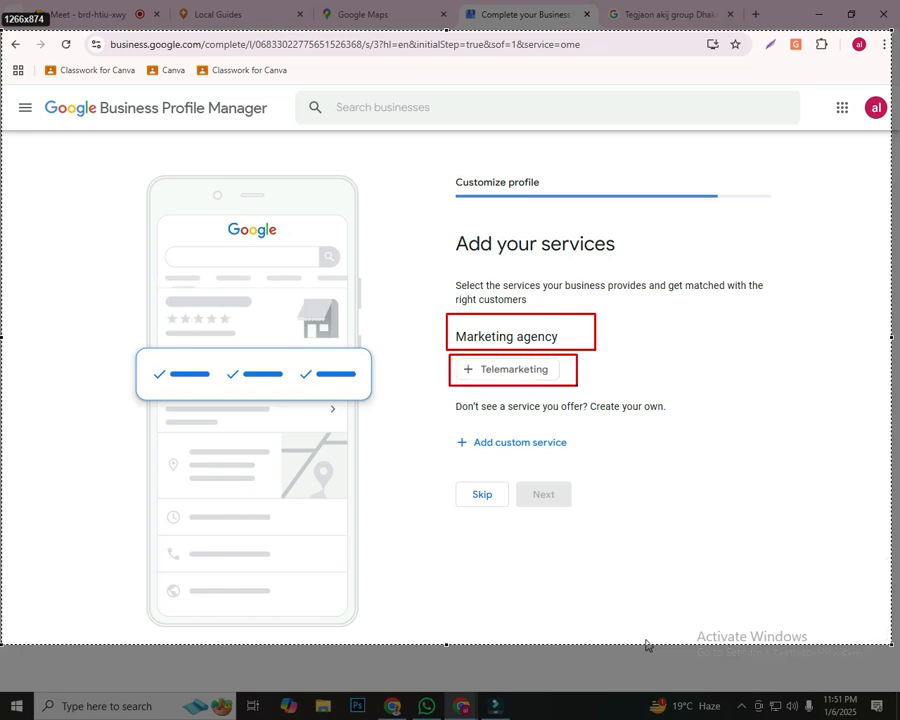
pyautogui.press('Escape')
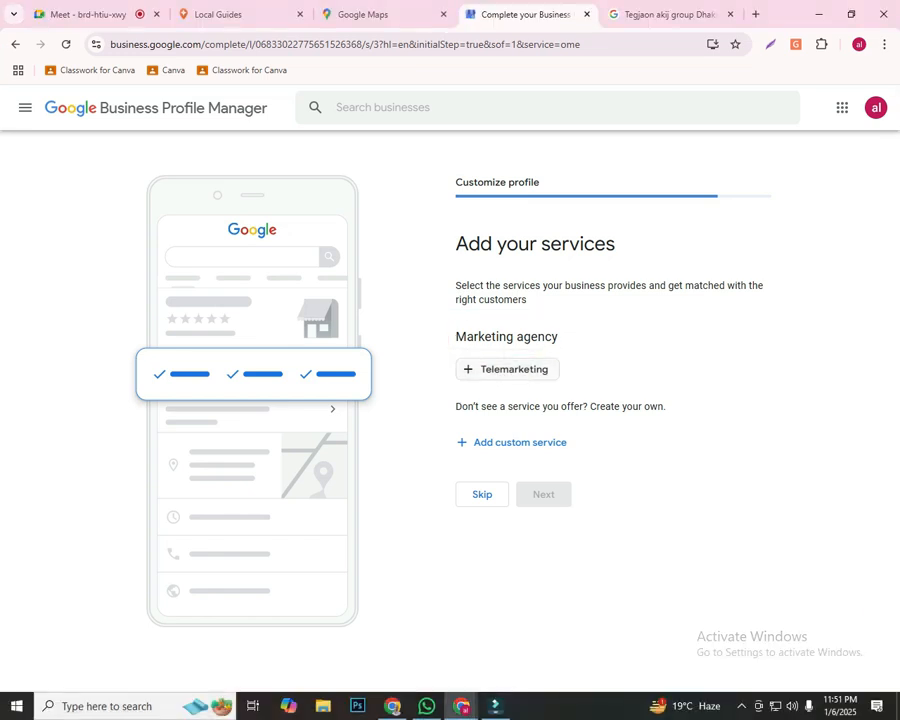
# Select the Telemarketing service and add a custom service named Digital Marketing
pyautogui.click(507, 369)
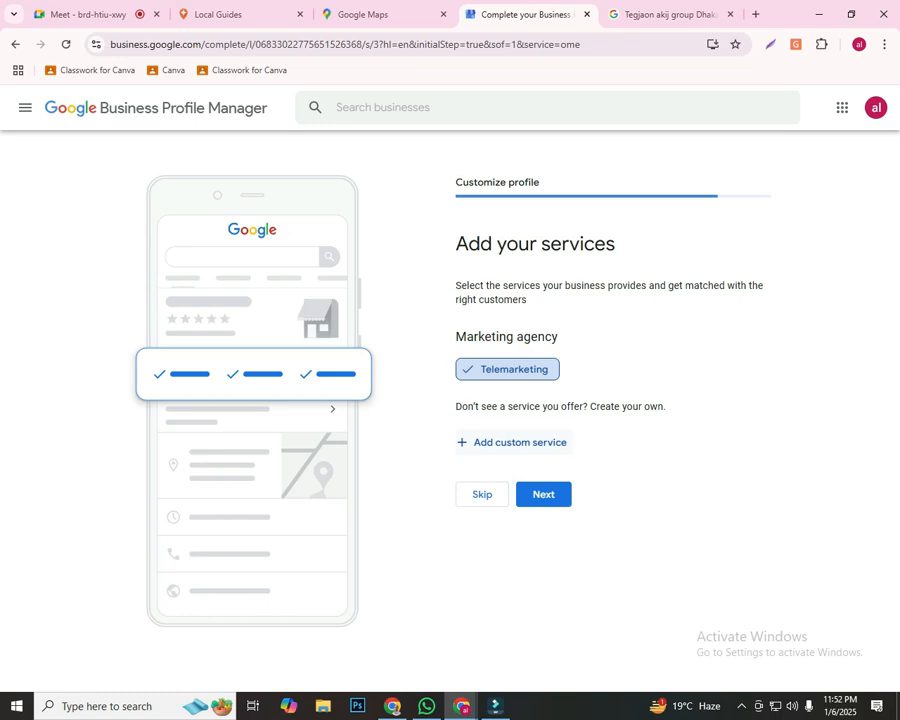
pyautogui.click(513, 442)
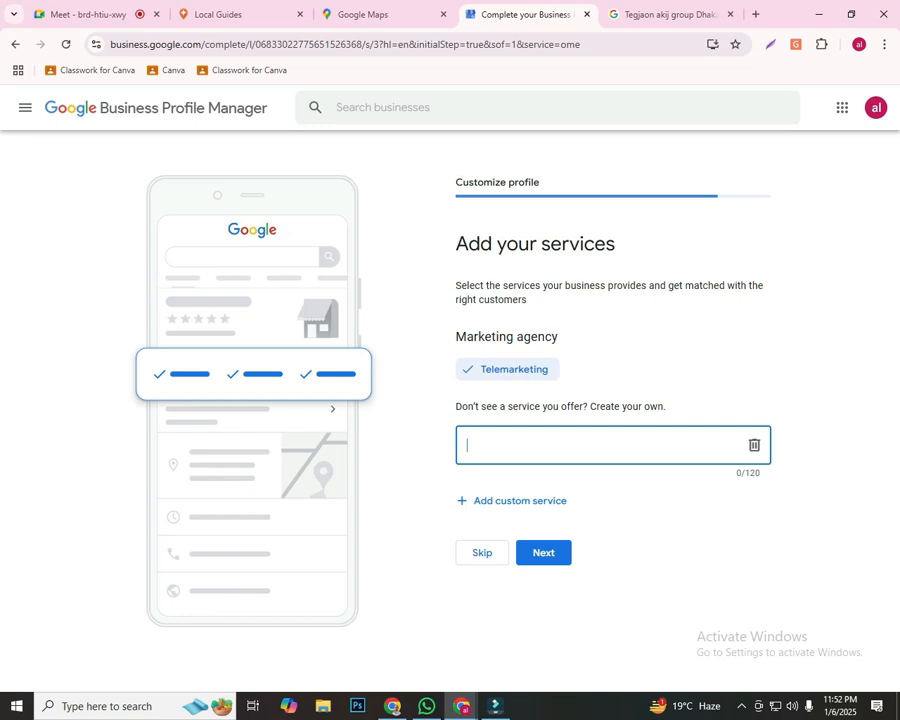
pyautogui.write('di')
pyautogui.press('BackSpace')
pyautogui.press('BackSpace')
pyautogui.write('Digitl')
pyautogui.press('BackSpace')
pyautogui.write('al Marketing')
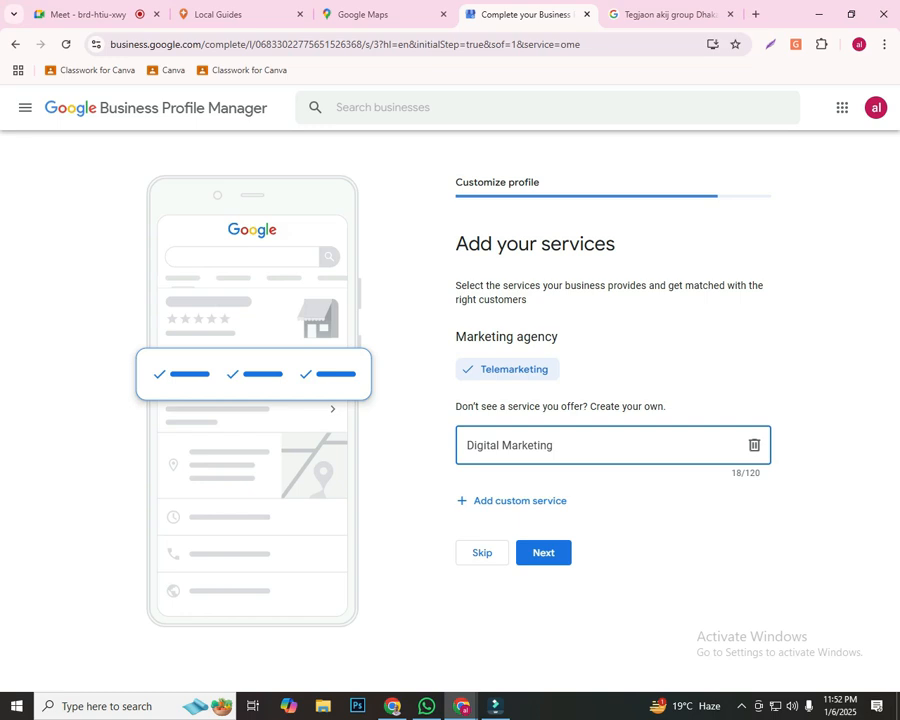
# Try "online" as the custom service text, drop the custom service, and submit the services with only Telemarketing selected
pyautogui.hotkey('ctrl', 'a')
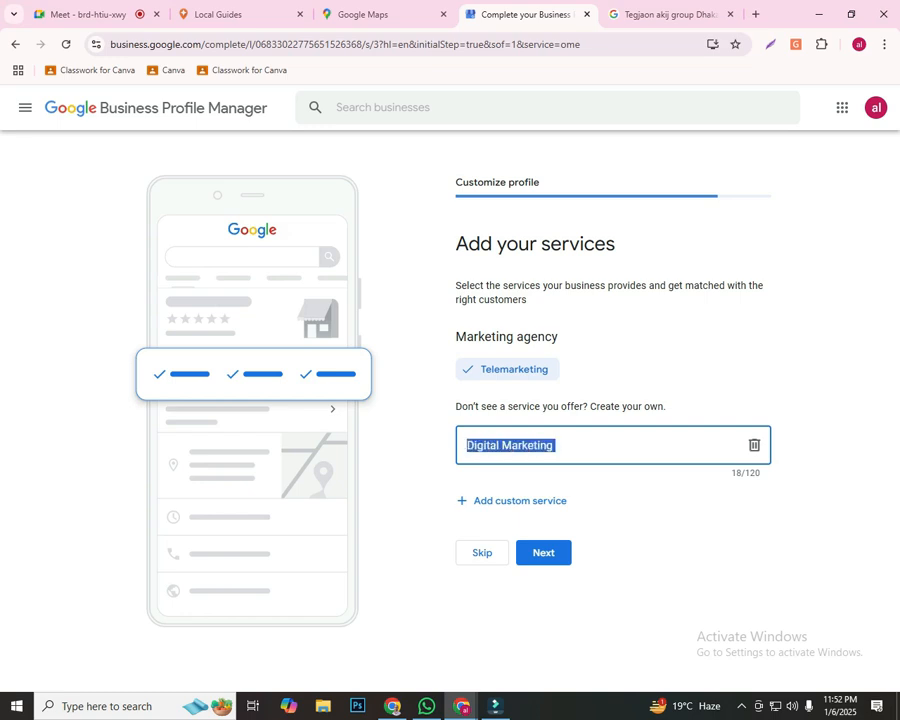
pyautogui.press('Right')
pyautogui.hotkey('ctrl', 'a')
pyautogui.write('online')
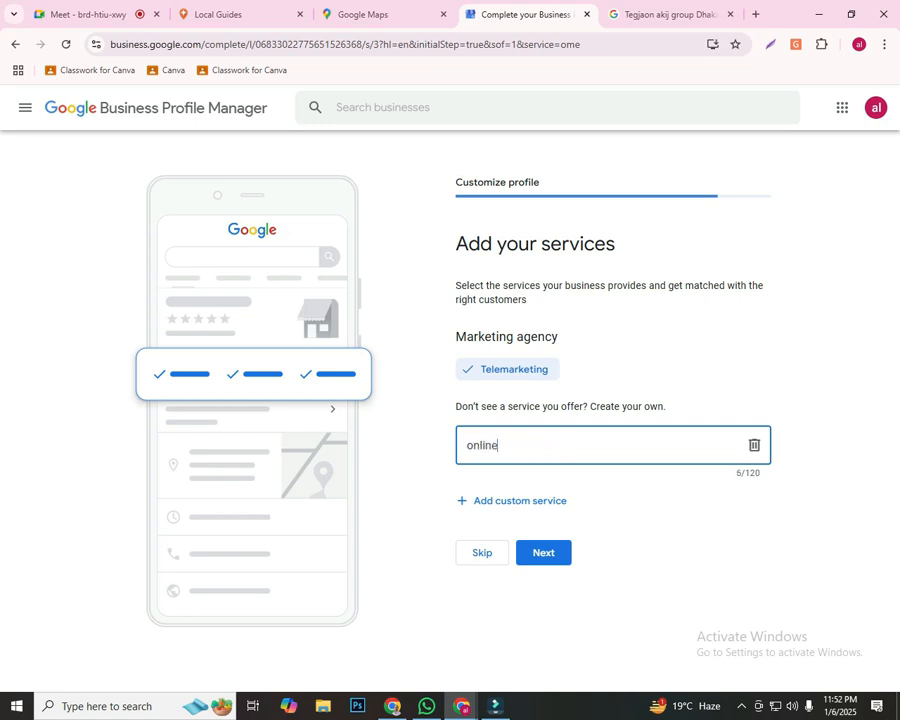
pyautogui.press('BackSpace')
pyautogui.press('BackSpace')
pyautogui.press('BackSpace')
pyautogui.press('BackSpace')
pyautogui.press('BackSpace')
pyautogui.press('BackSpace')
pyautogui.click(496, 500)
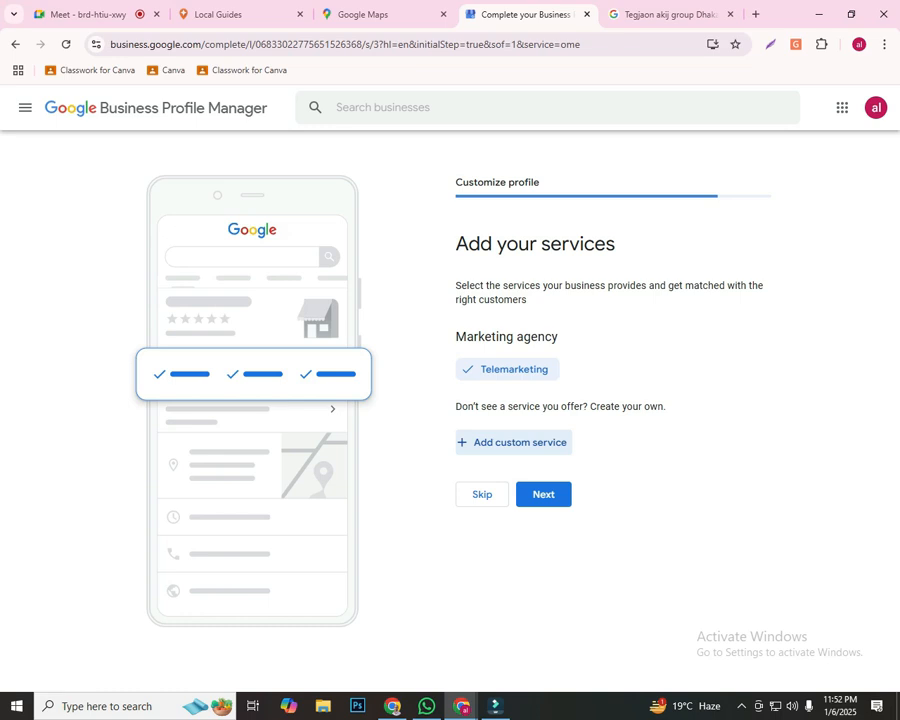
pyautogui.click(543, 494)
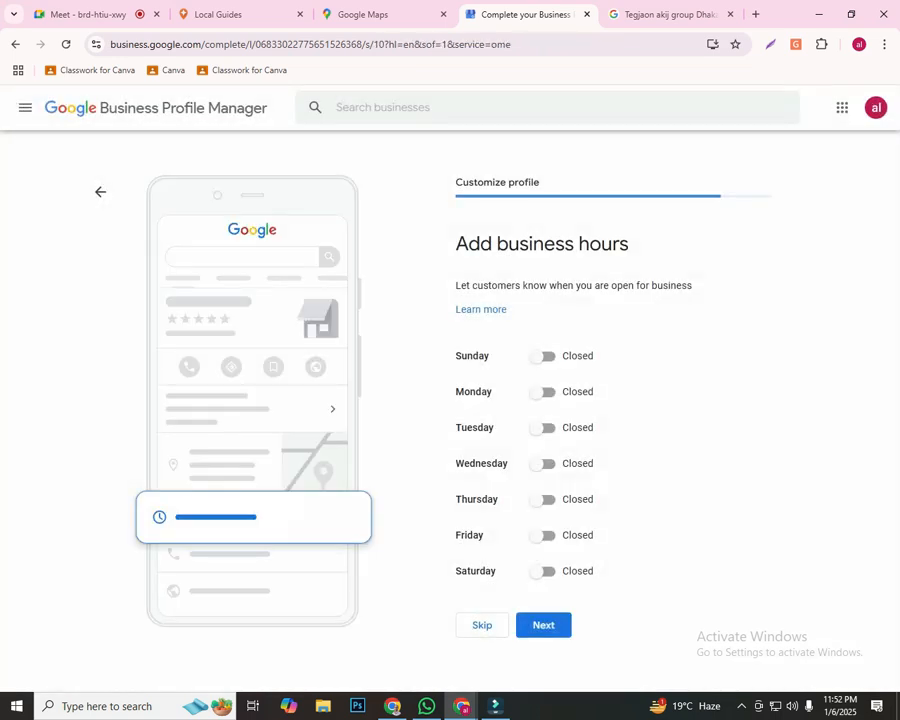
# Outline the business hours form and its Sunday, Monday and Tuesday rows in red on a screen capture, and discard the capture
pyautogui.press('Print')
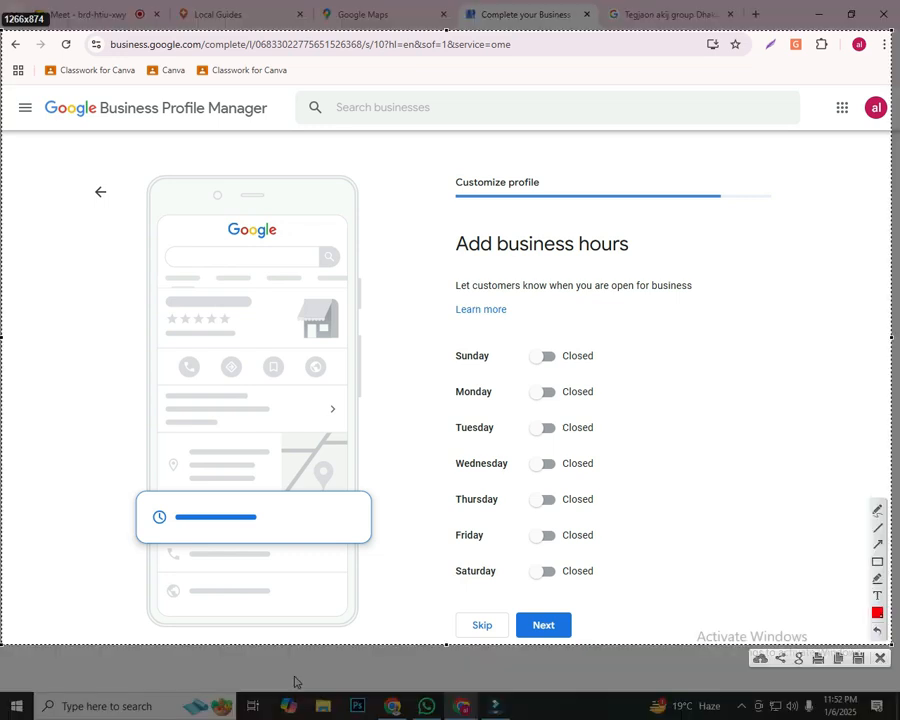
pyautogui.click(877, 562)
pyautogui.moveTo(428, 209)
pyautogui.mouseDown()
pyautogui.moveTo(526, 316)
pyautogui.moveTo(723, 622)
pyautogui.moveTo(725, 640)
pyautogui.mouseUp()
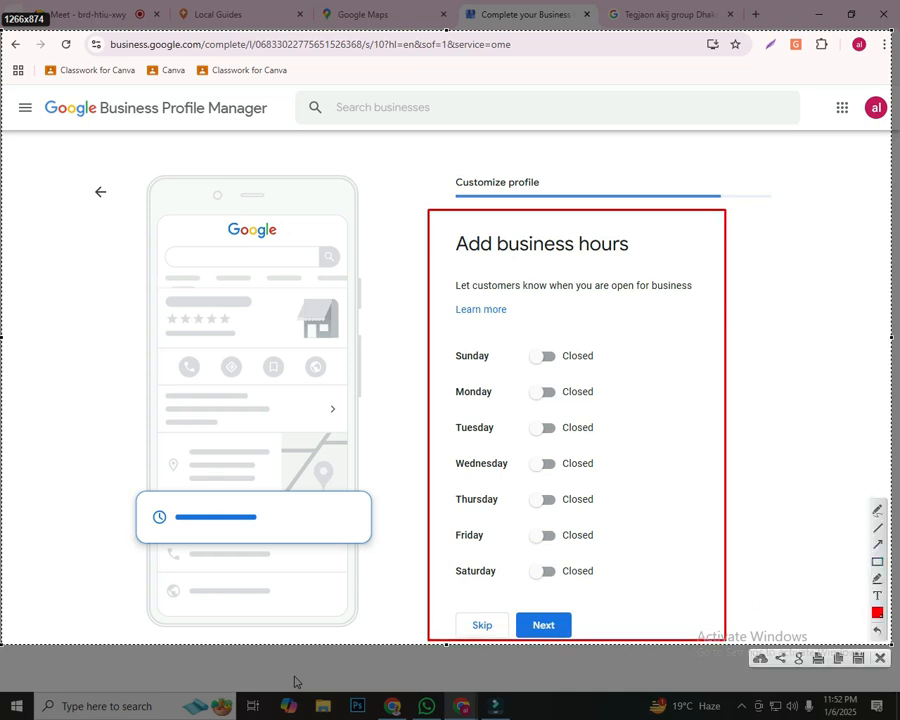
pyautogui.moveTo(450, 340); pyautogui.dragTo(626, 374)
pyautogui.moveTo(449, 376); pyautogui.dragTo(608, 404)
pyautogui.moveTo(447, 406); pyautogui.dragTo(631, 437)
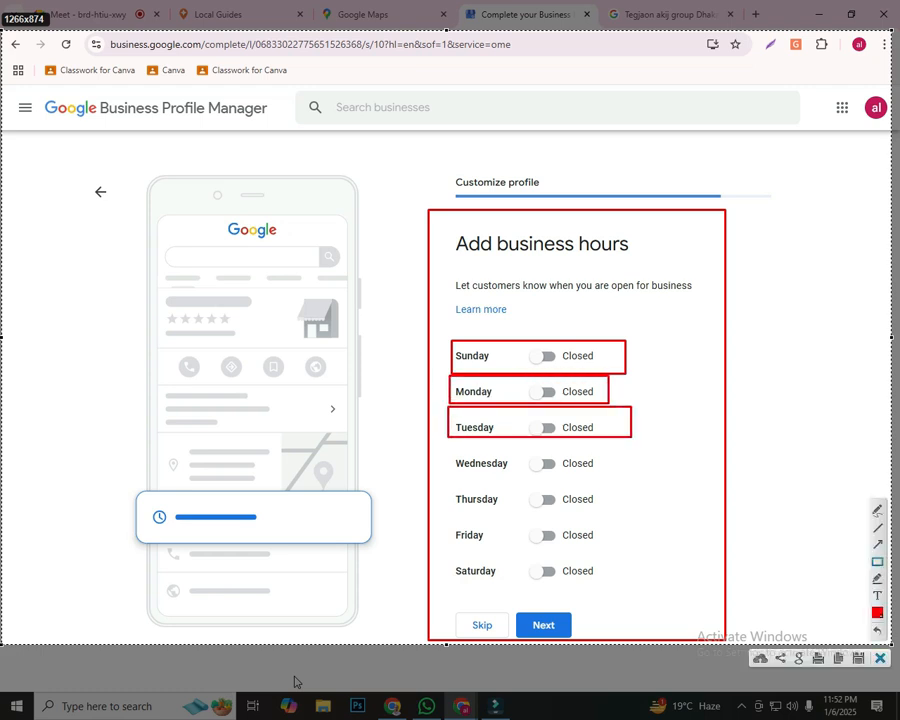
pyautogui.press('Escape')
# Mark the business as open on all seven days, Sunday through Saturday
pyautogui.click(541, 356)
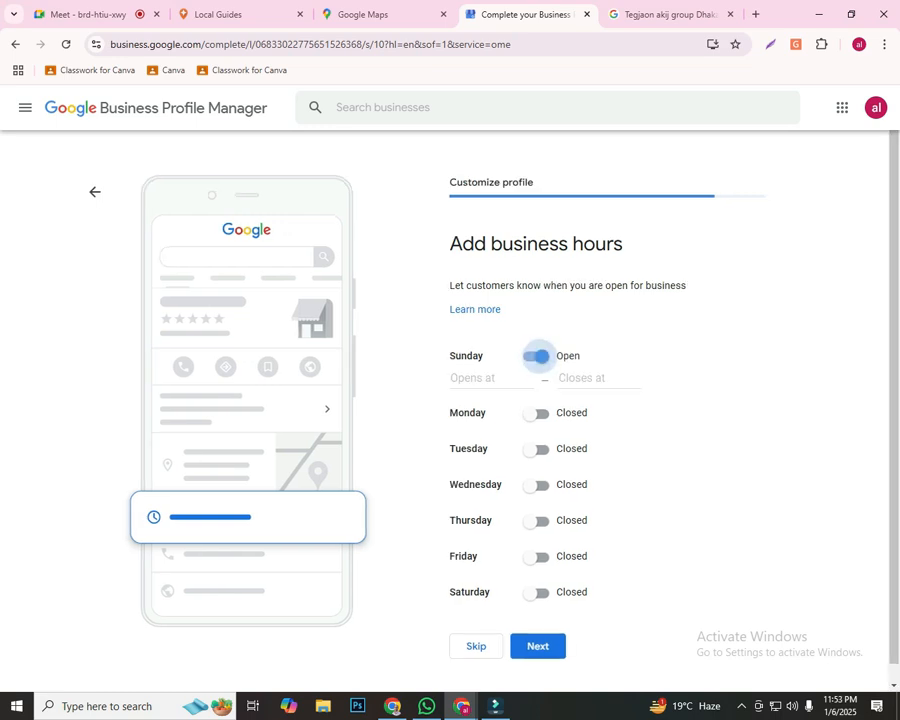
pyautogui.click(538, 413)
pyautogui.click(538, 470)
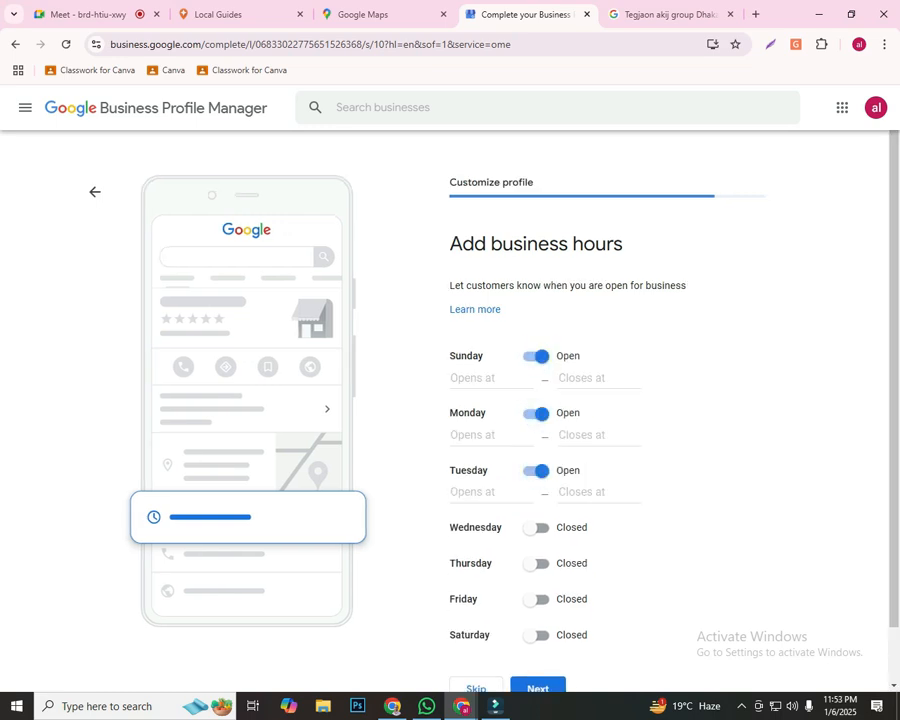
pyautogui.click(538, 527)
pyautogui.click(536, 584)
pyautogui.click(538, 642)
pyautogui.scroll(-1, 538, 600)
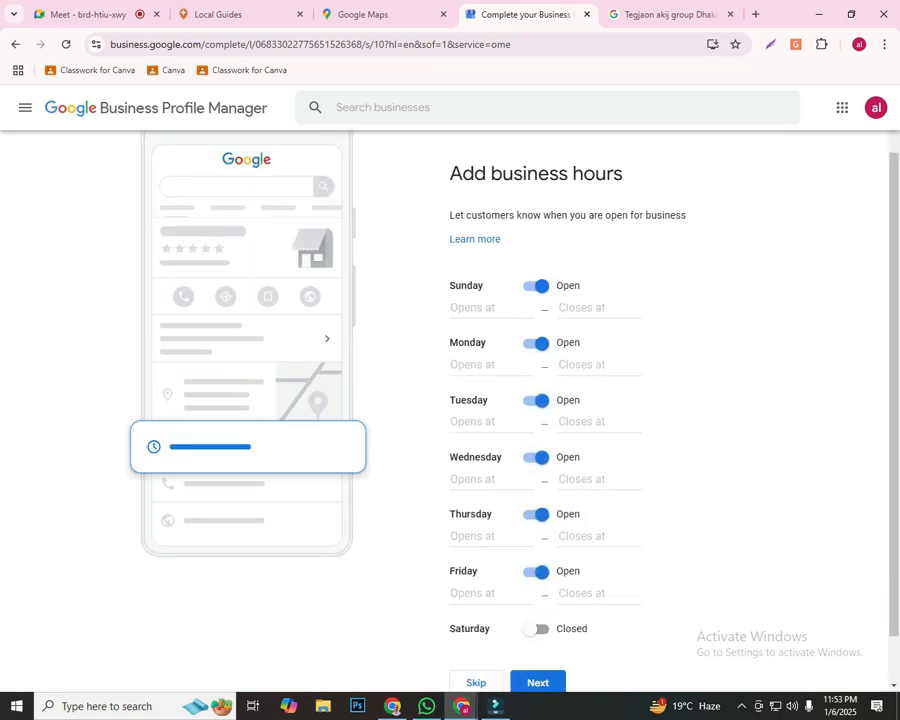
pyautogui.click(537, 575)
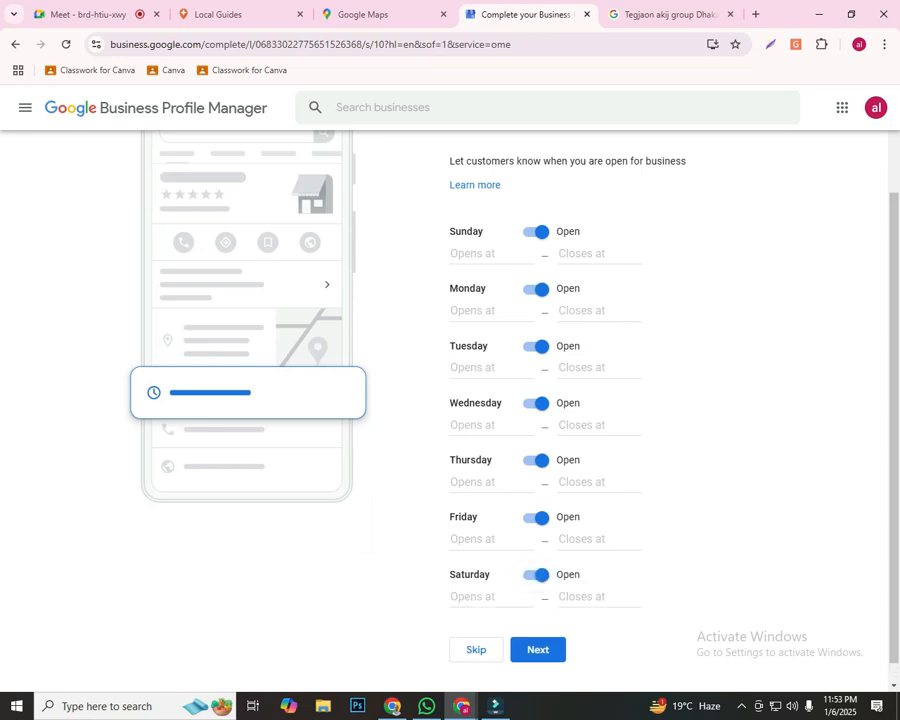
# Set Sunday's business hours to open at 8:00 AM and close at 7:00 AM
pyautogui.click(490, 254)
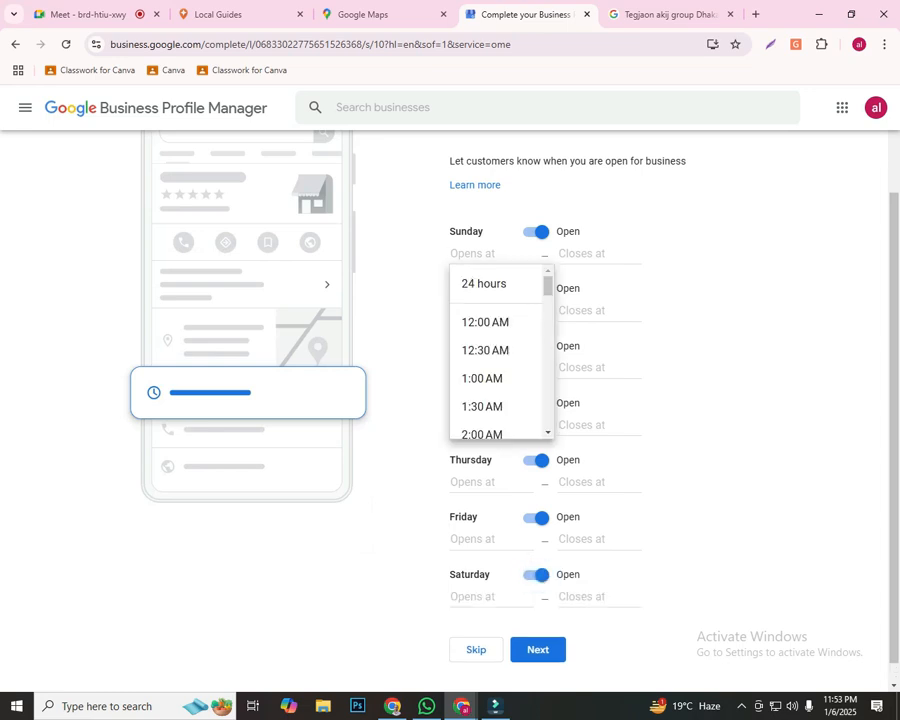
pyautogui.scroll(-2, 495, 350)
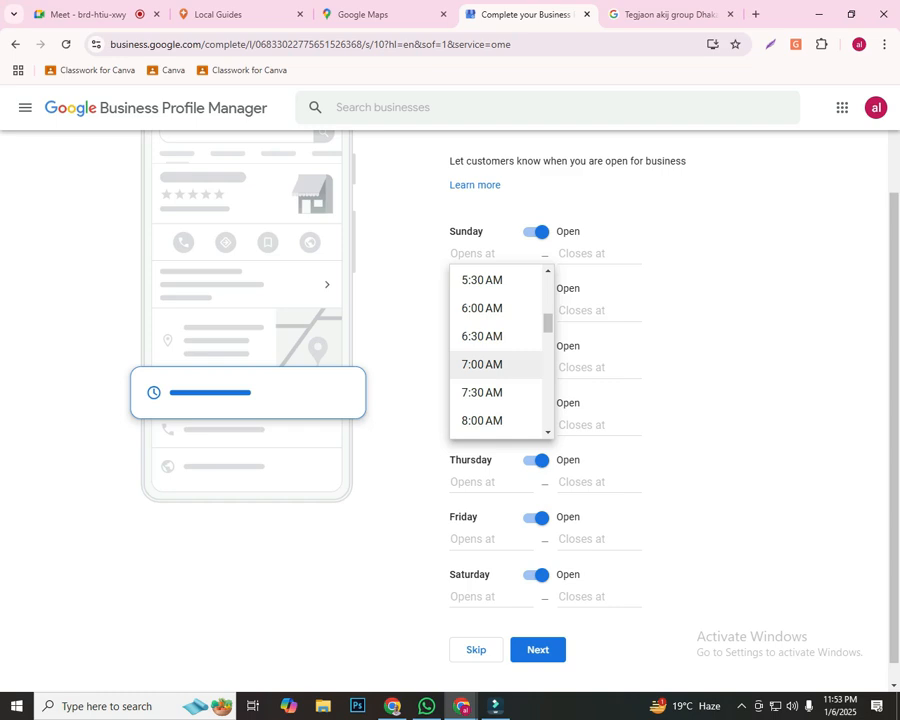
pyautogui.click(482, 421)
pyautogui.click(590, 254)
pyautogui.scroll(-4, 600, 293)
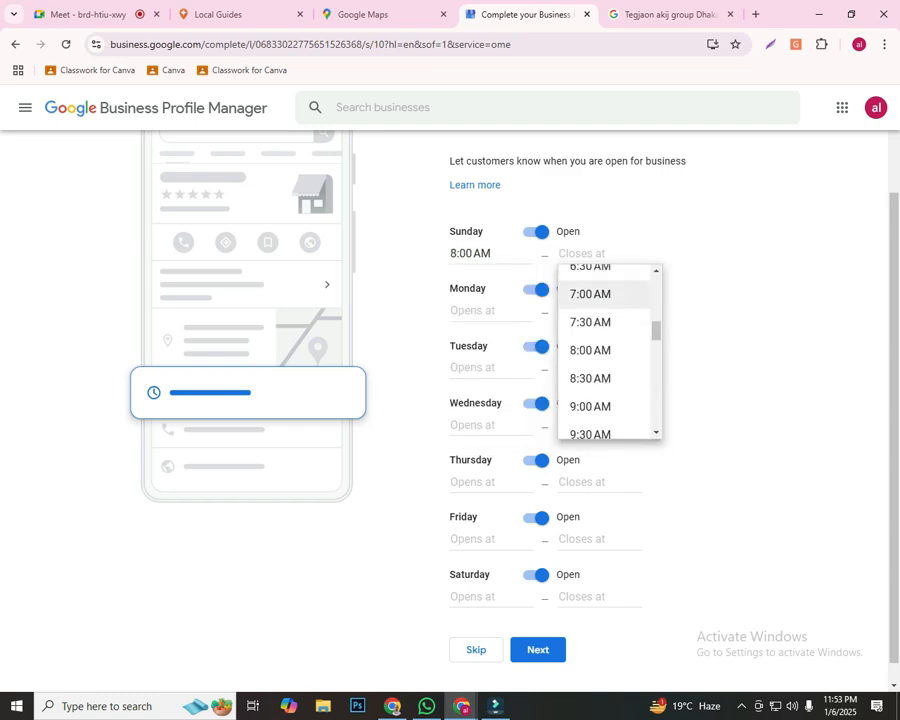
pyautogui.scroll(1, 600, 355)
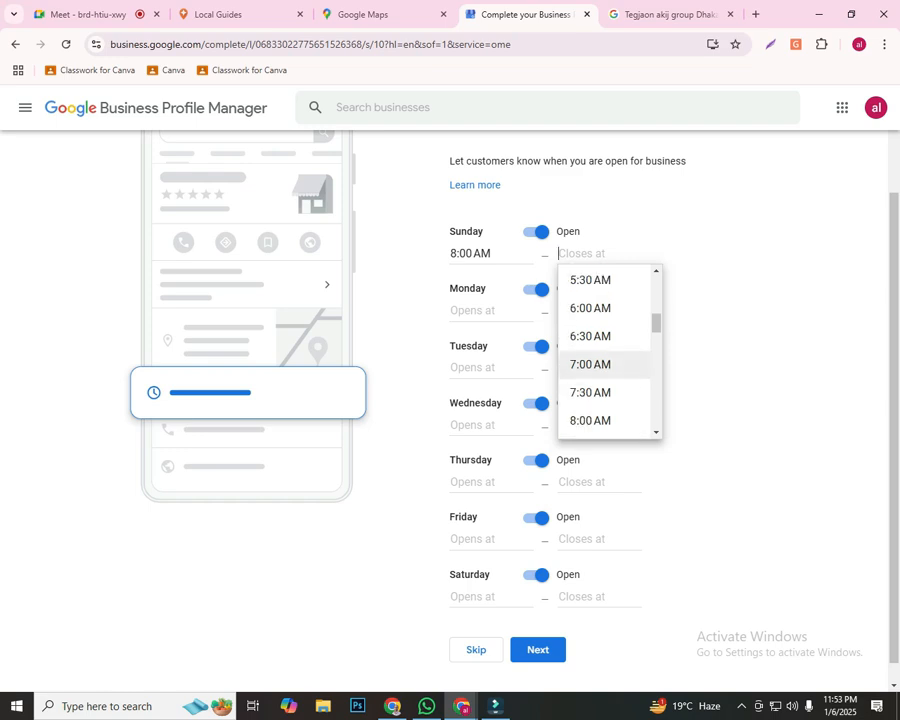
pyautogui.click(591, 365)
# Set Monday's business hours to open at 8:00 AM and close at 7:00 PM
pyautogui.click(474, 311)
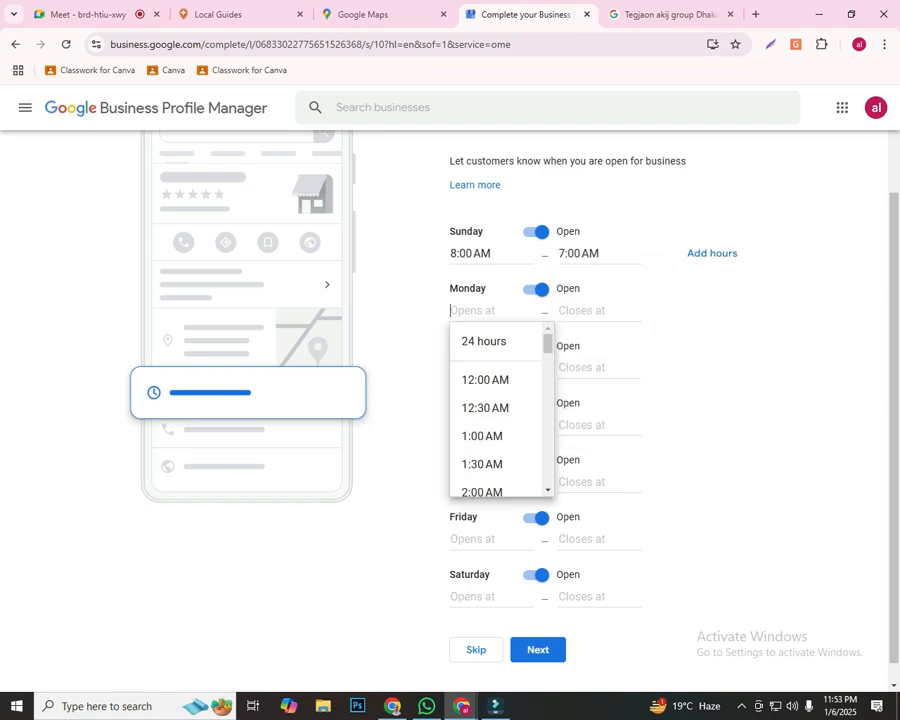
pyautogui.scroll(-4, 495, 410)
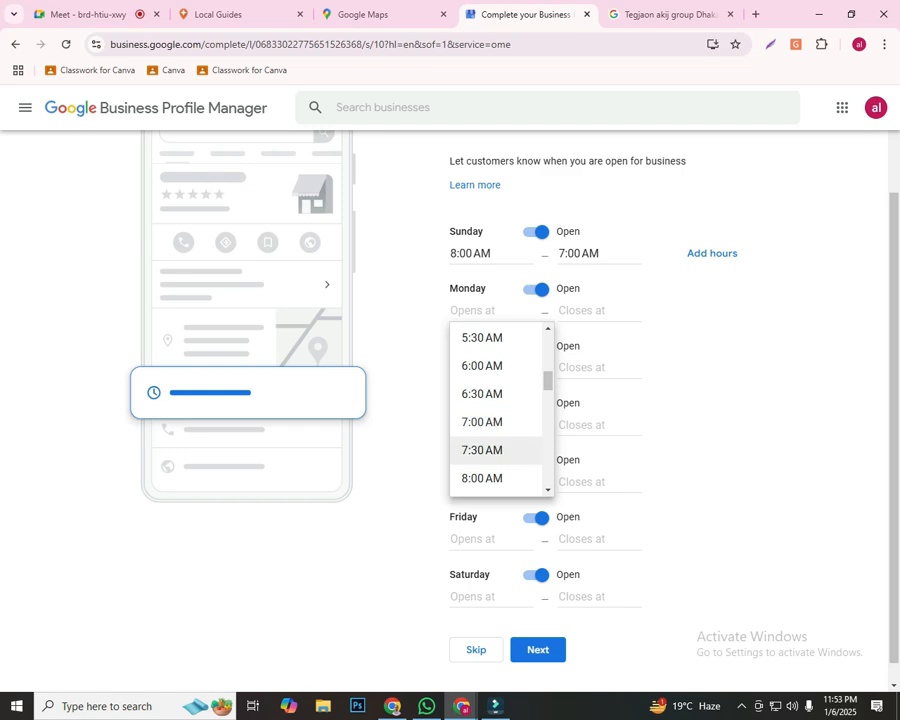
pyautogui.click(482, 478)
pyautogui.click(598, 310)
pyautogui.scroll(-9, 600, 440)
pyautogui.scroll(-2, 600, 440)
pyautogui.click(590, 460)
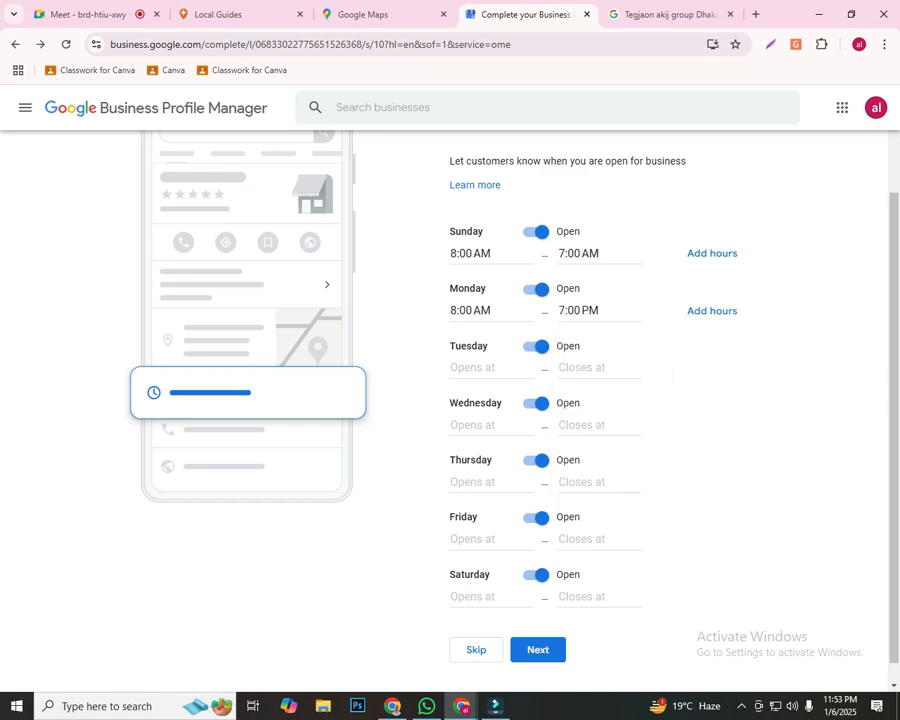
# Set Tuesday's business hours to open at 8:00 AM and close at 8:00 AM
pyautogui.click(475, 367)
pyautogui.scroll(-3, 490, 450)
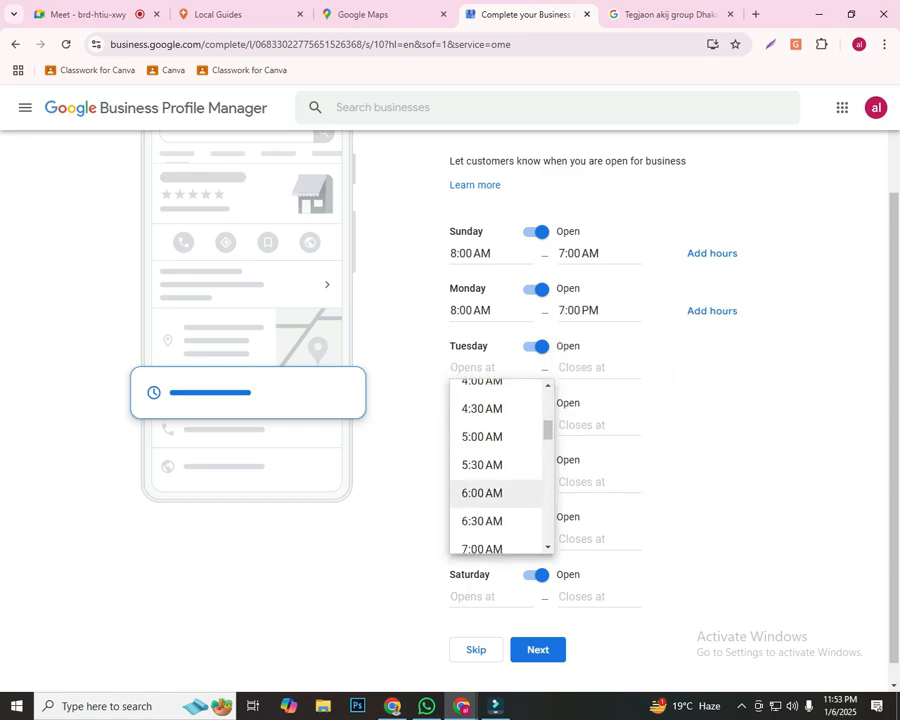
pyautogui.scroll(-1, 490, 465)
pyautogui.click(480, 534)
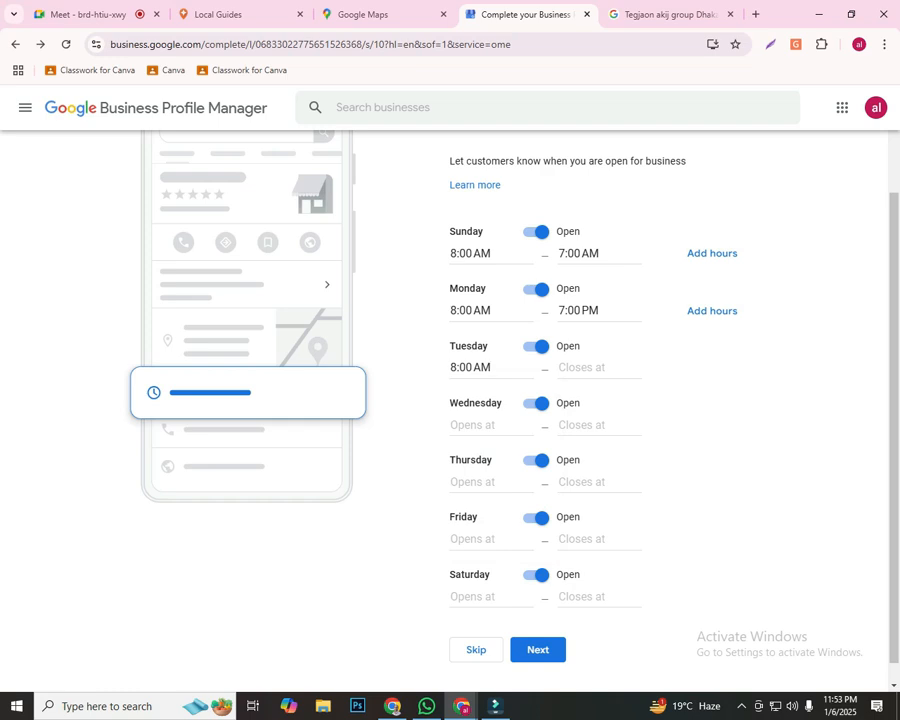
pyautogui.click(590, 367)
pyautogui.scroll(-4, 595, 470)
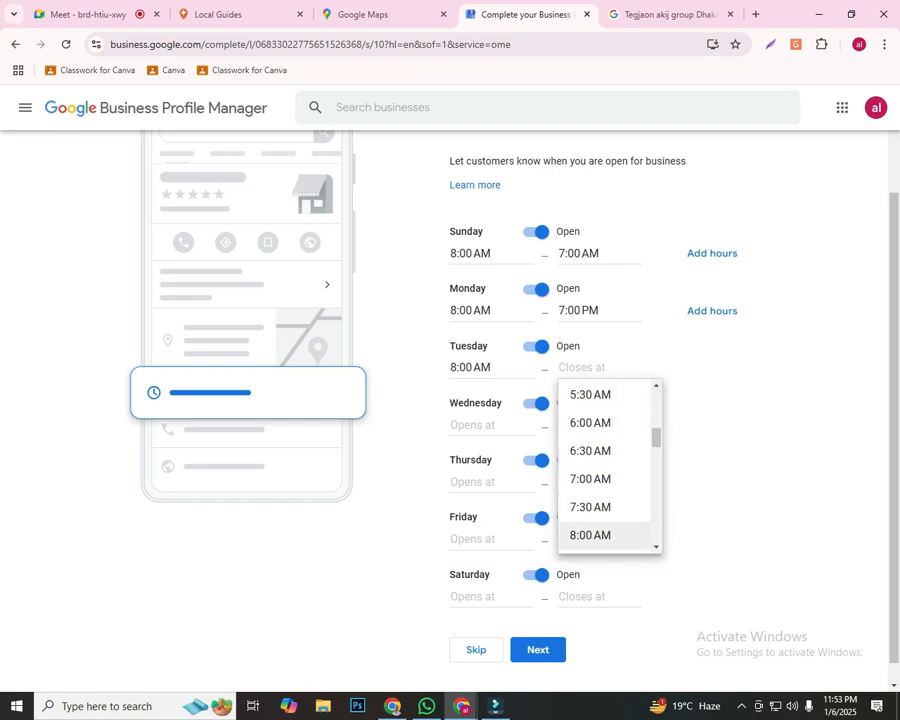
pyautogui.click(590, 535)
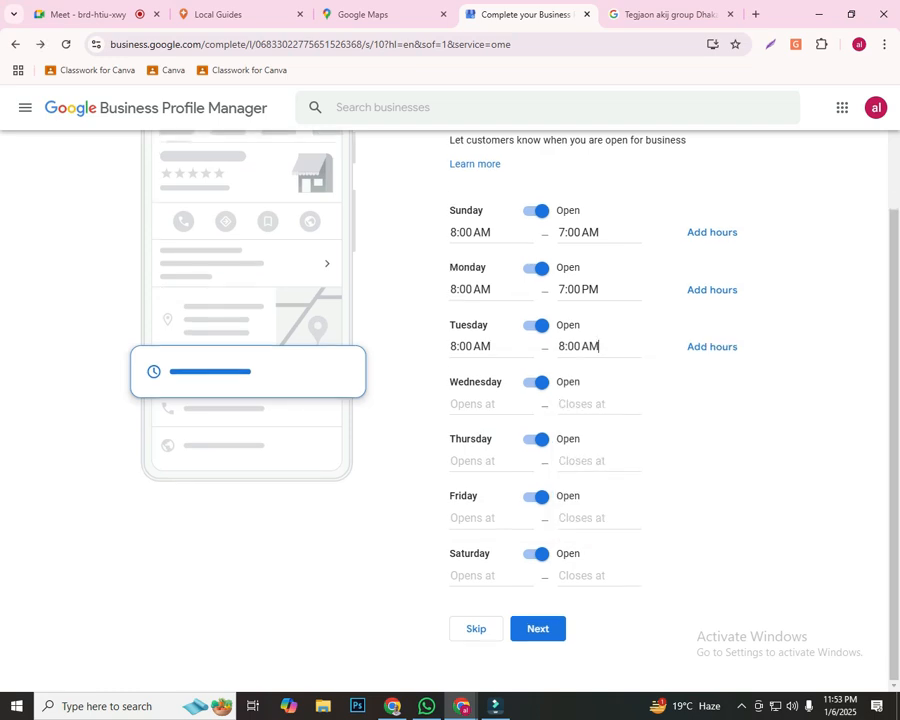
# Set Wednesday's business hours to open at 8:00 AM and close at 9:00 AM
pyautogui.click(490, 403)
pyautogui.scroll(-4, 500, 500)
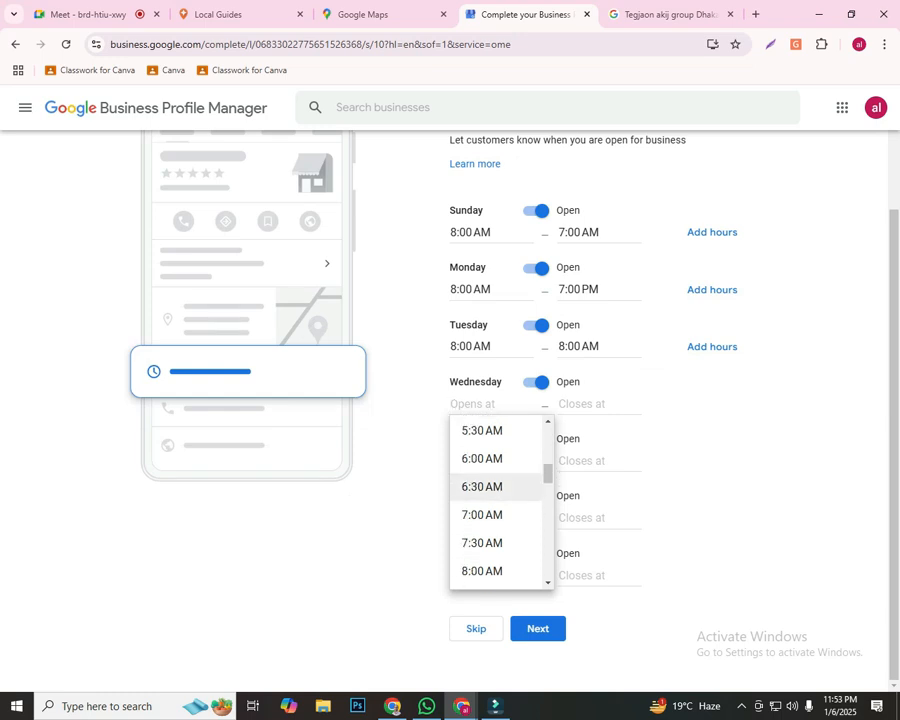
pyautogui.click(482, 571)
pyautogui.click(590, 403)
pyautogui.scroll(-2, 600, 520)
pyautogui.scroll(-3, 600, 520)
pyautogui.click(590, 553)
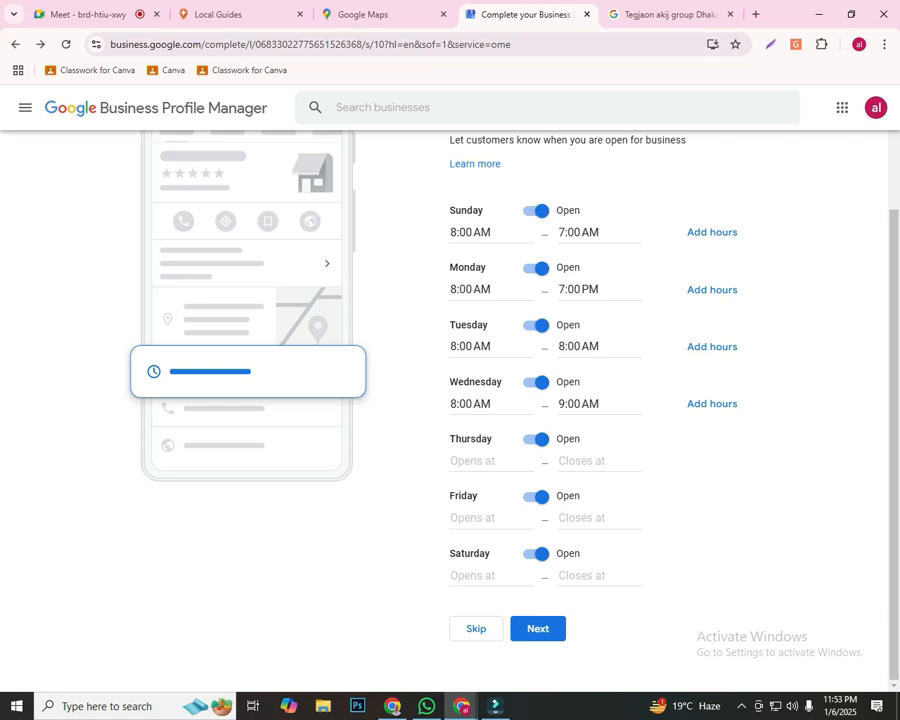
# Set Thursday's business hours to open at 8:00 AM and close at 6:30 AM
pyautogui.click(490, 460)
pyautogui.scroll(-4, 490, 540)
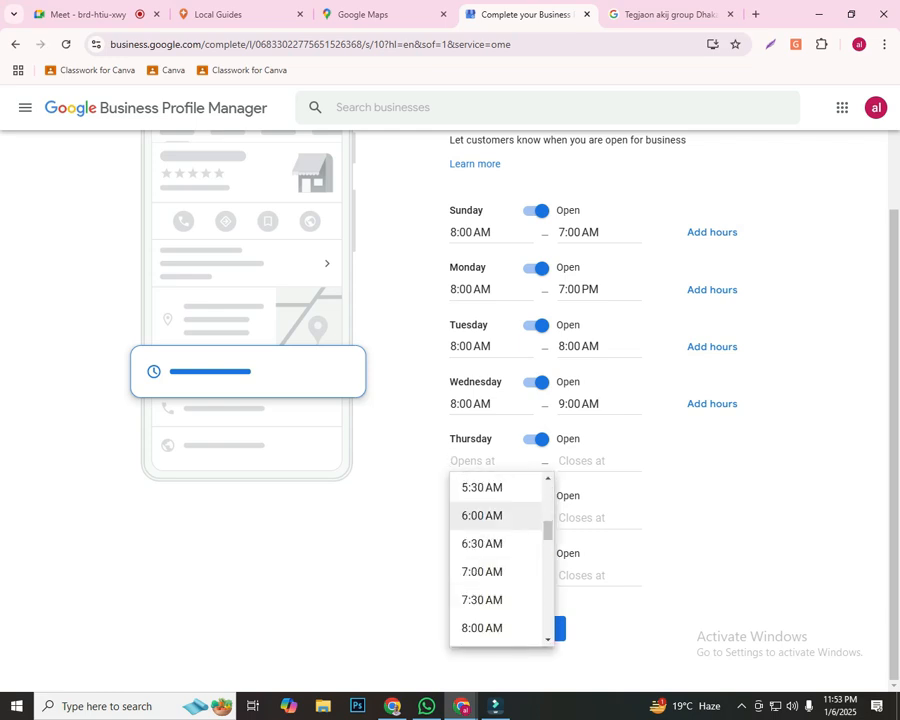
pyautogui.click(482, 627)
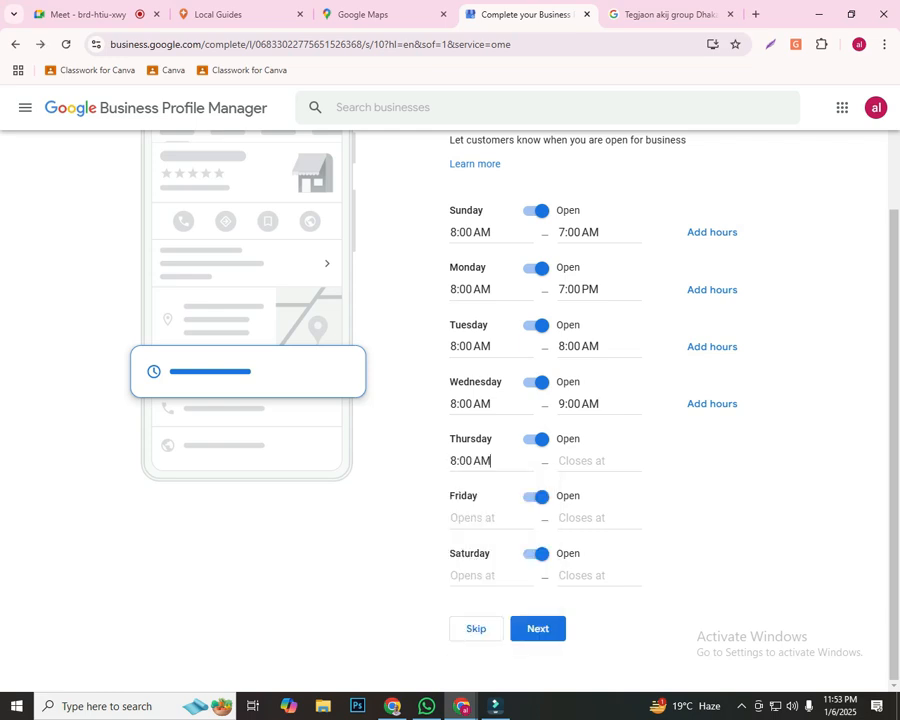
pyautogui.click(598, 460)
pyautogui.scroll(-3, 600, 580)
pyautogui.click(586, 610)
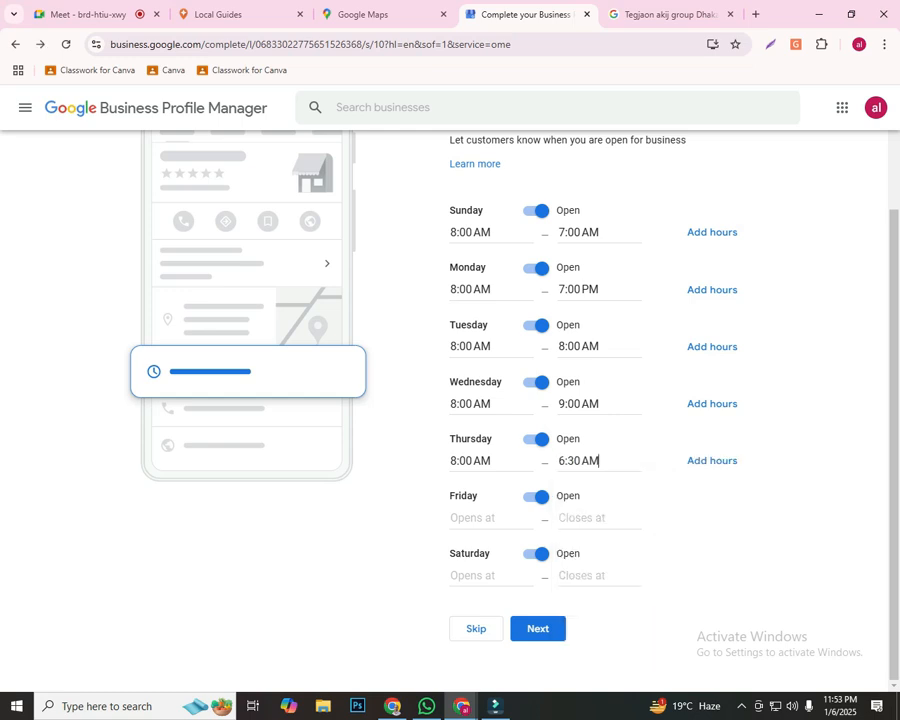
# Set Friday's business hours to 24 hours
pyautogui.click(488, 518)
pyautogui.click(486, 587)
pyautogui.click(596, 518)
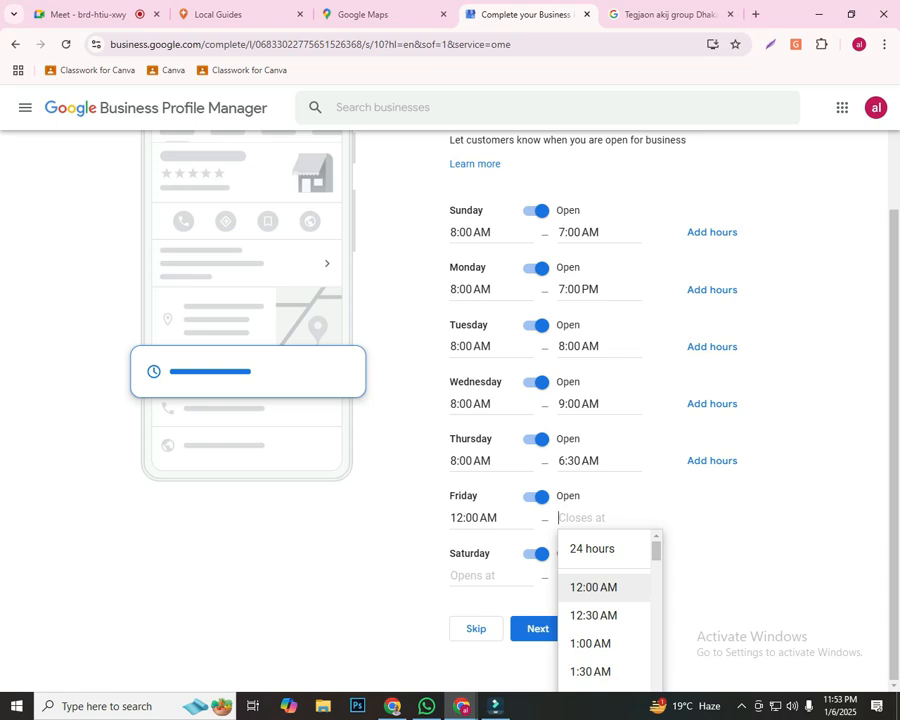
pyautogui.click(479, 518)
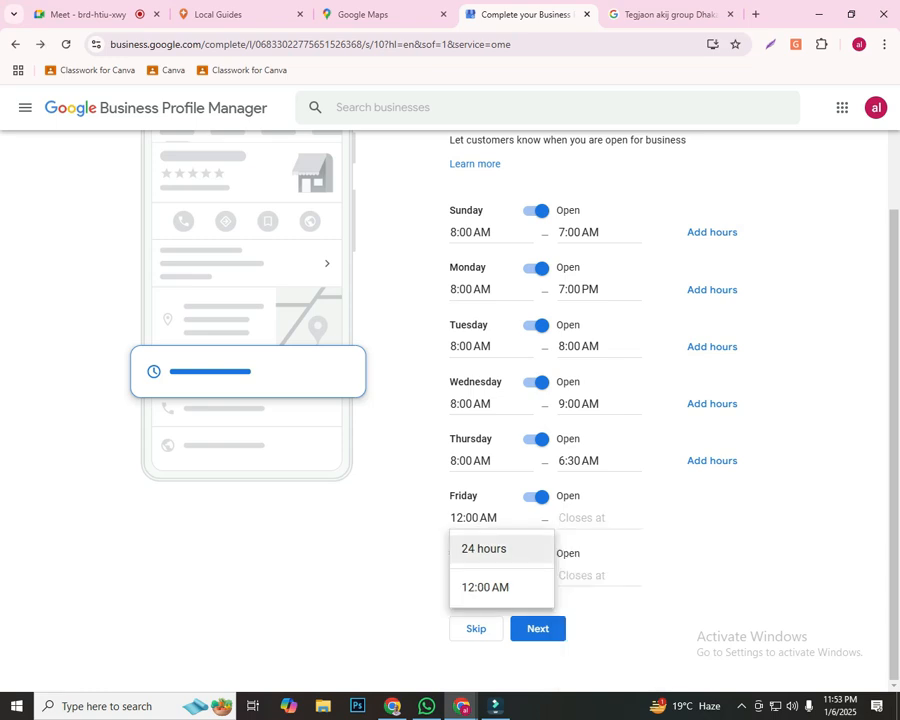
pyautogui.click(484, 549)
# Set Saturday's business hours to open at 9:00 AM and close at 5:30 AM
pyautogui.click(472, 575)
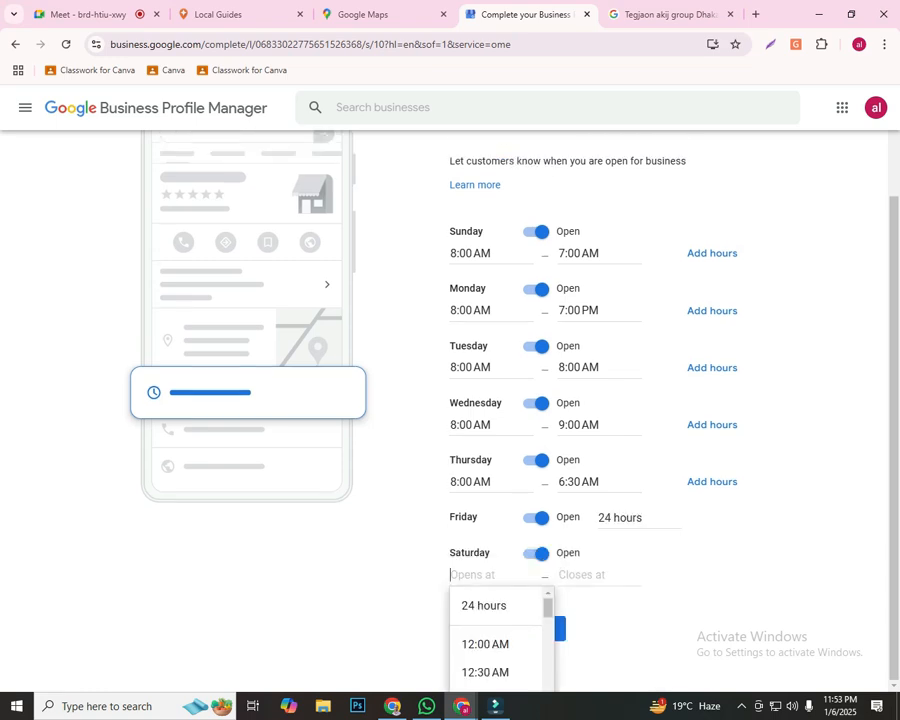
pyautogui.scroll(-3, 490, 650)
pyautogui.scroll(-4, 490, 650)
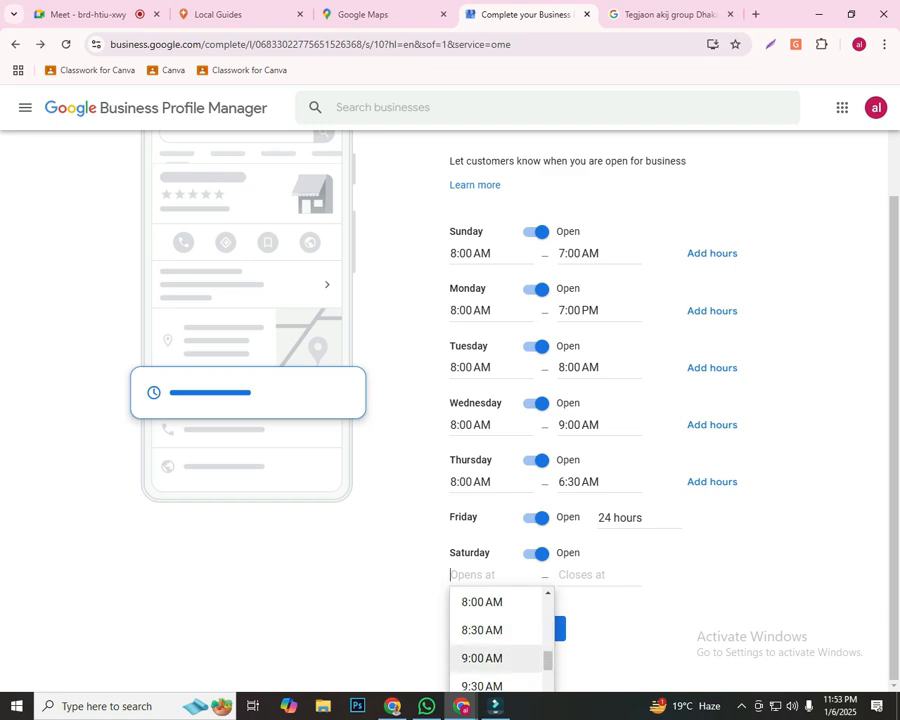
pyautogui.click(482, 658)
pyautogui.click(590, 575)
pyautogui.scroll(-5, 605, 640)
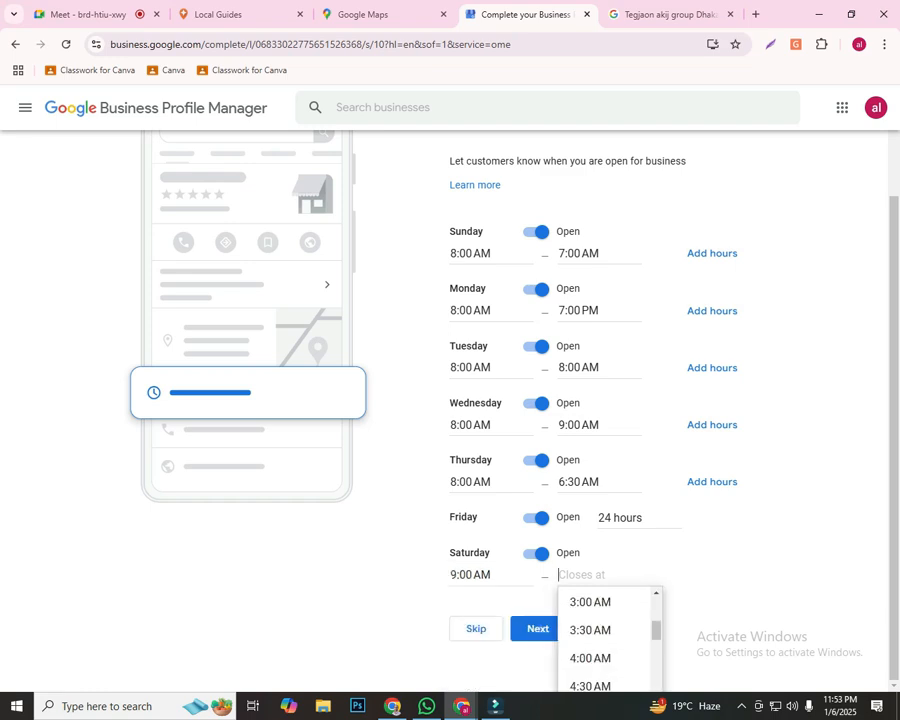
pyautogui.click(590, 668)
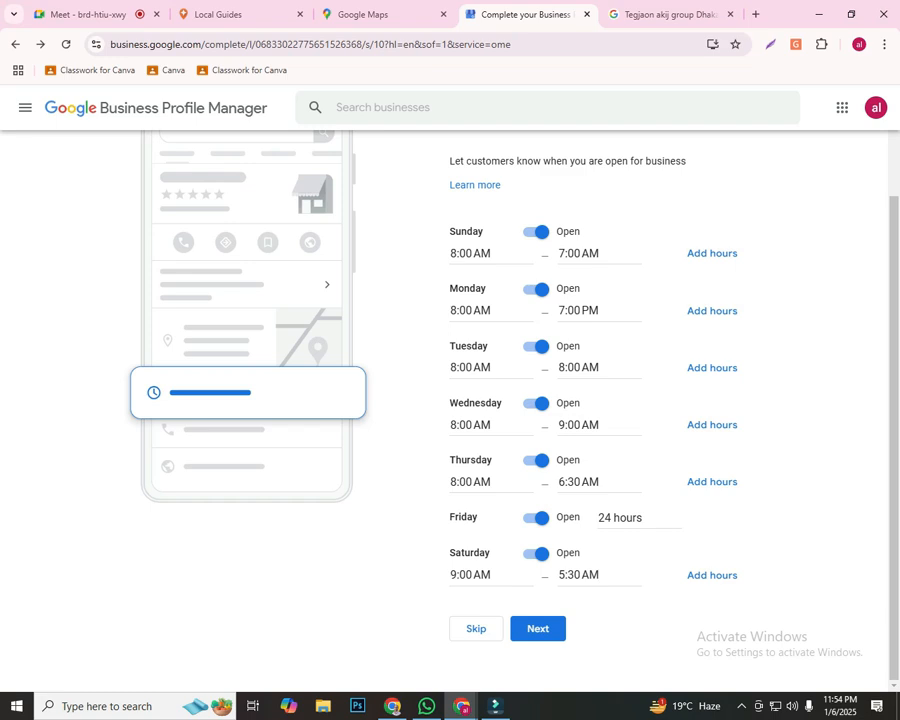
# Mark Saturday as closed and submit the business hours
pyautogui.click(537, 554)
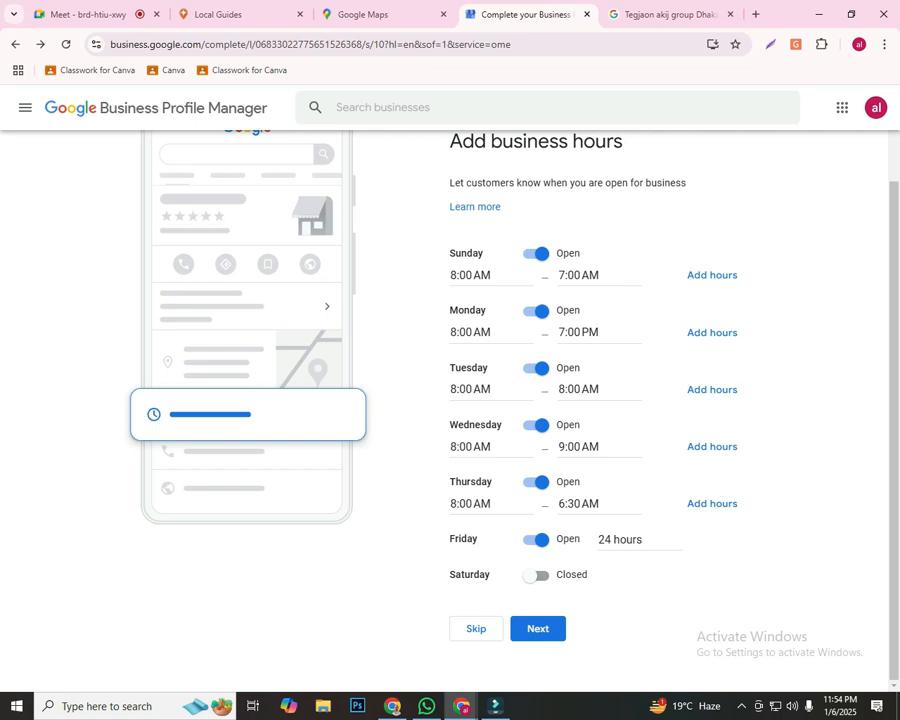
pyautogui.click(490, 275)
pyautogui.click(490, 275)
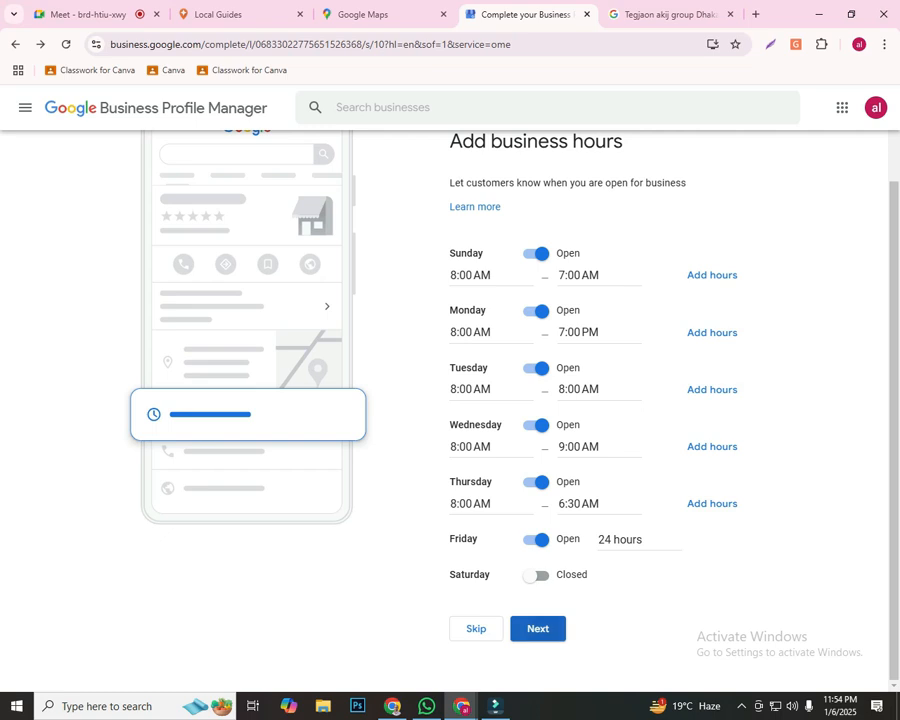
pyautogui.click(538, 628)
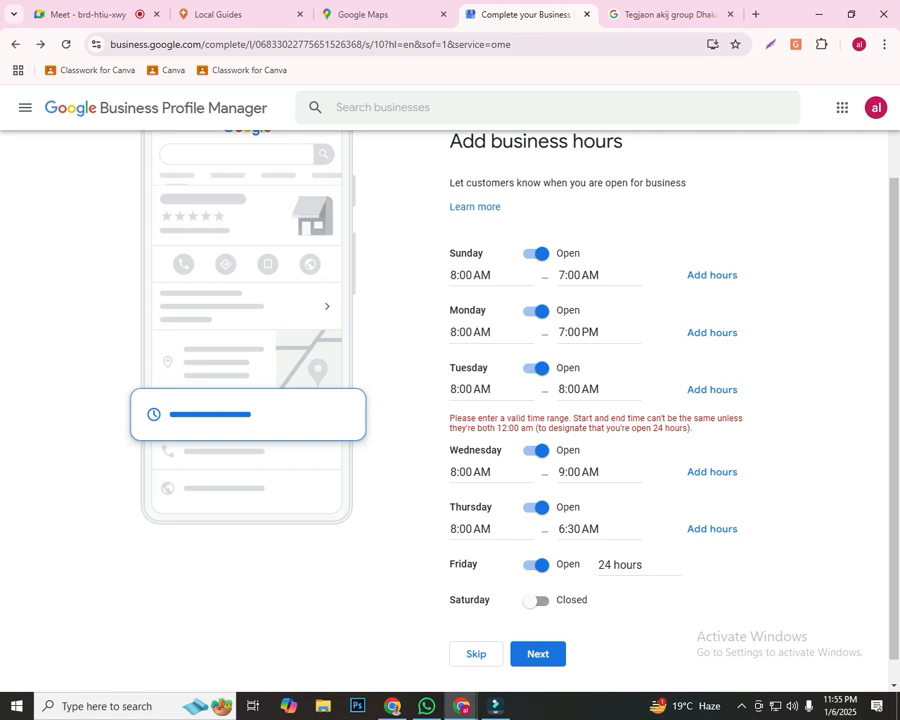
# Change Tuesday's business hours to 24 hours and continue to the business description page
pyautogui.click(471, 390)
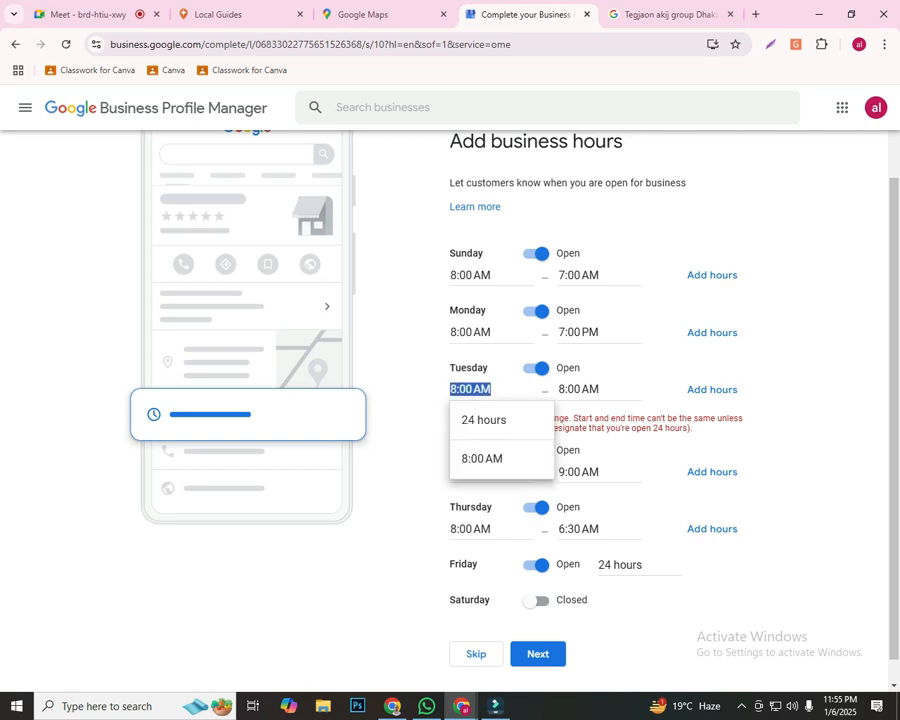
pyautogui.click(579, 390)
pyautogui.click(790, 410)
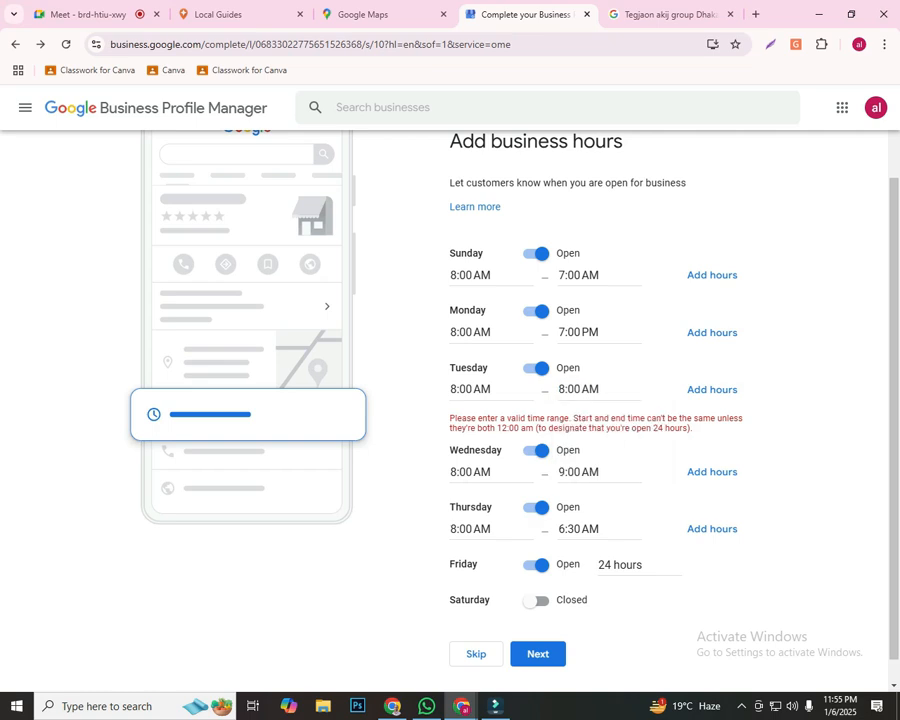
pyautogui.click(588, 389)
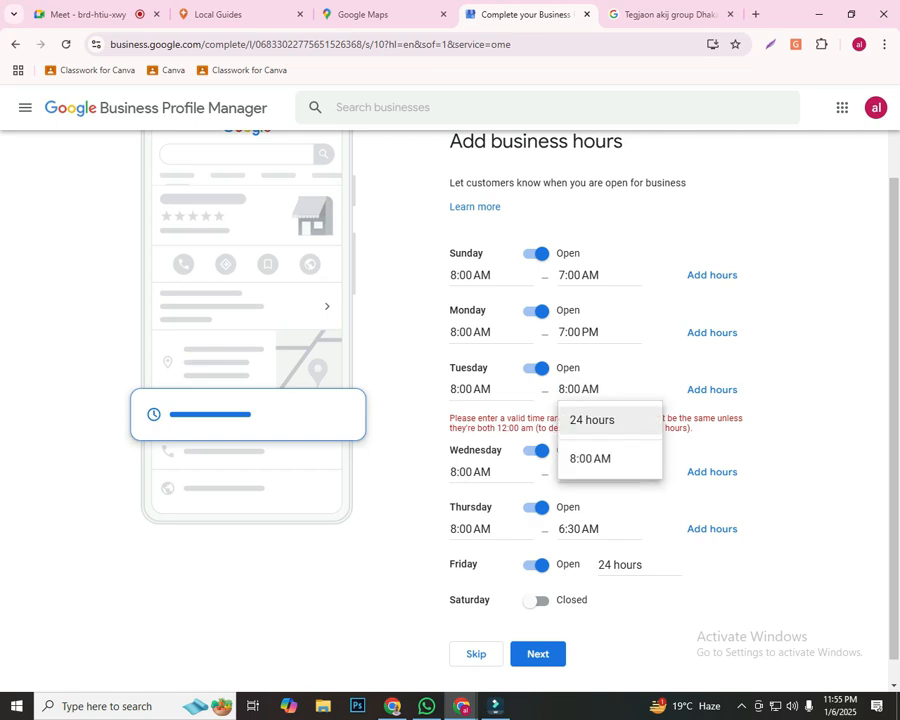
pyautogui.press('Down')
pyautogui.press('Up')
pyautogui.hotkey('alt', 'Left')
pyautogui.press('Return')
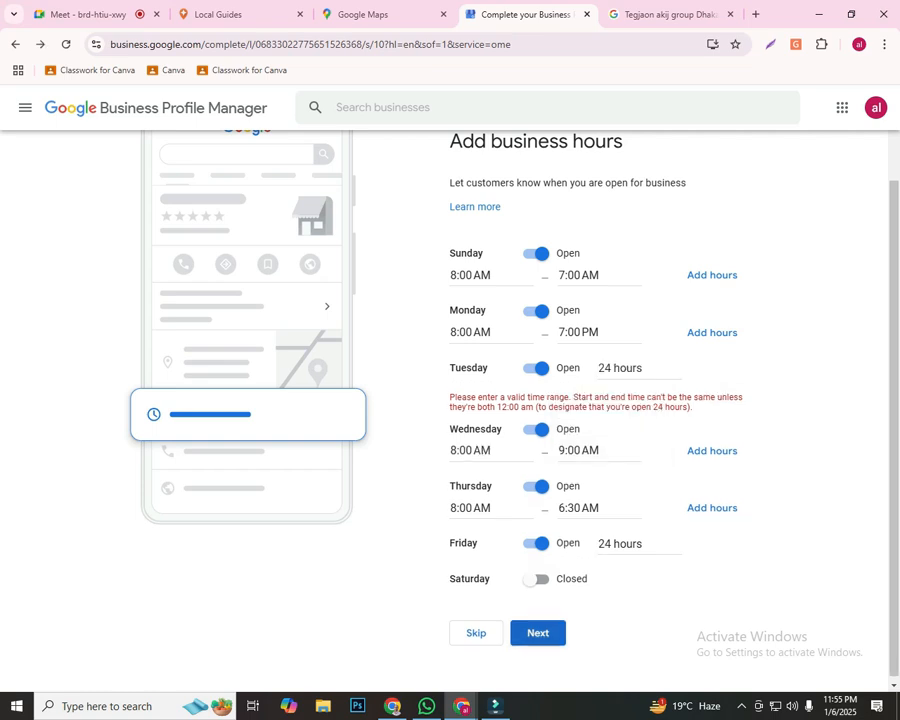
pyautogui.click(538, 633)
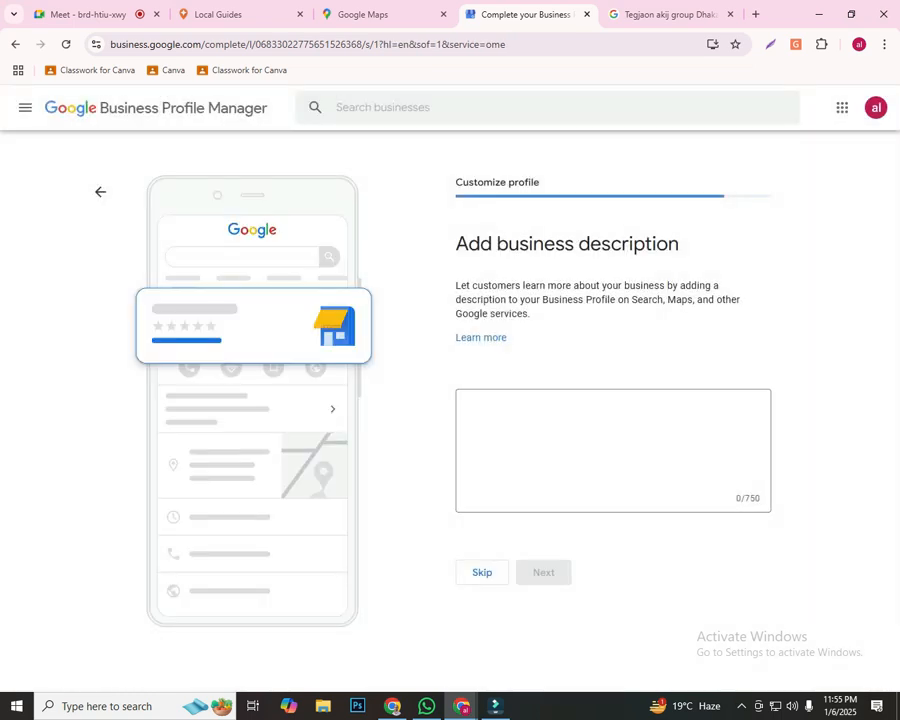
pyautogui.moveTo(680, 244); pyautogui.dragTo(456, 244)
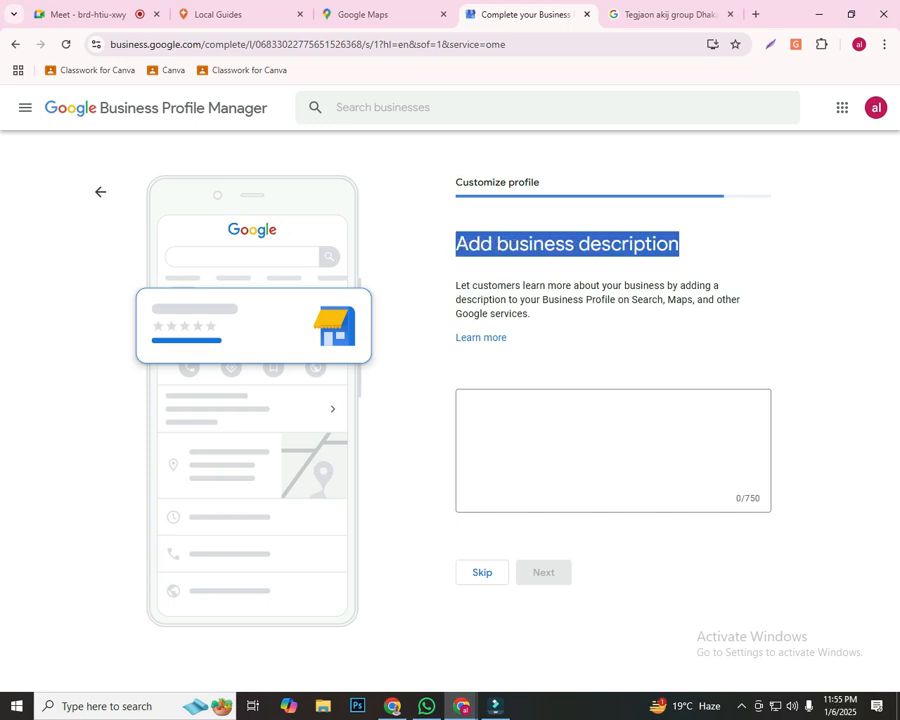
pyautogui.click(452, 250)
pyautogui.click(600, 440)
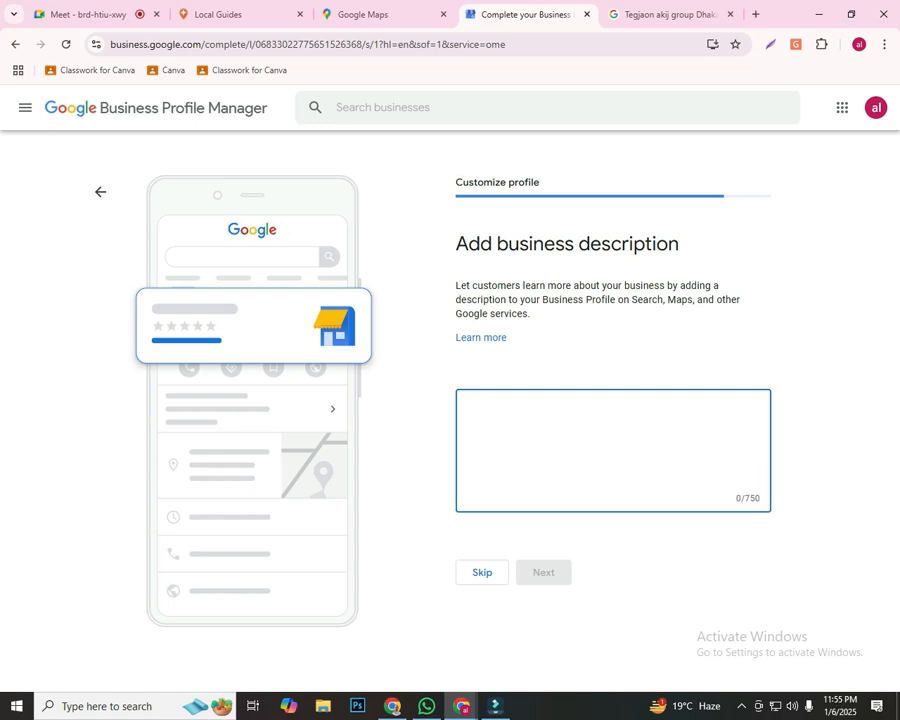
pyautogui.moveTo(629, 245); pyautogui.dragTo(698, 286)
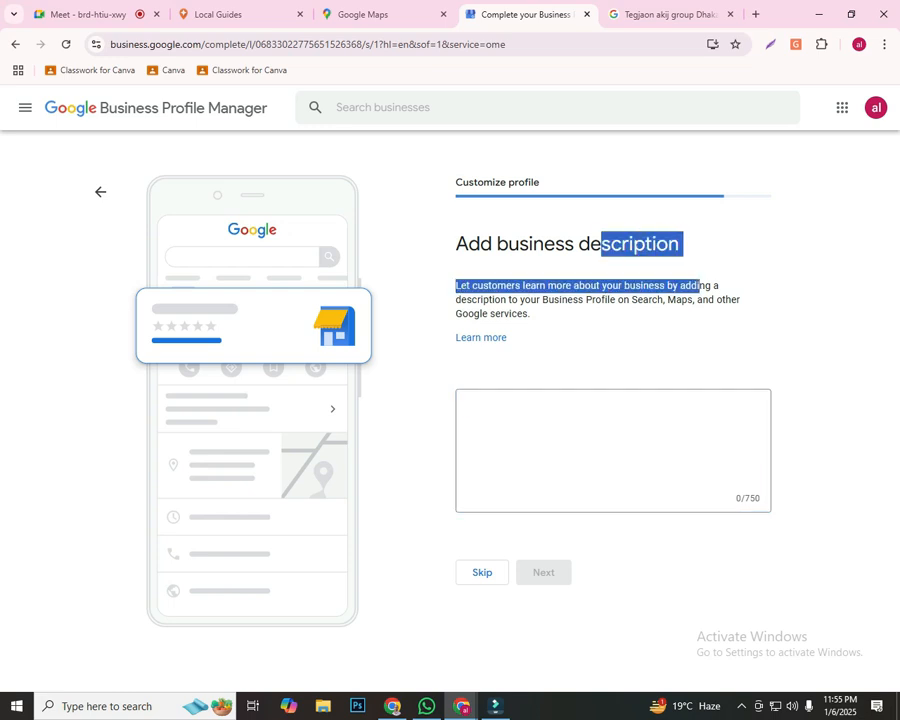
pyautogui.click(613, 444)
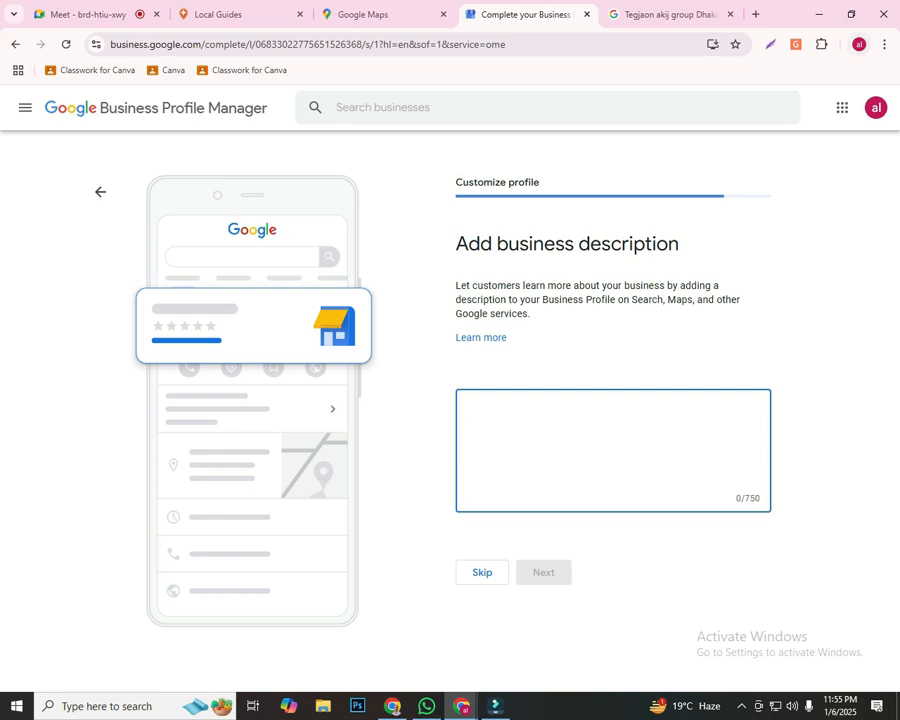
# Switch to the Gat GPT Chrome profile and open ChatGPT from its ChatGPT-4 bookmark
pyautogui.click(859, 44)
pyautogui.scroll(-2, 714, 438)
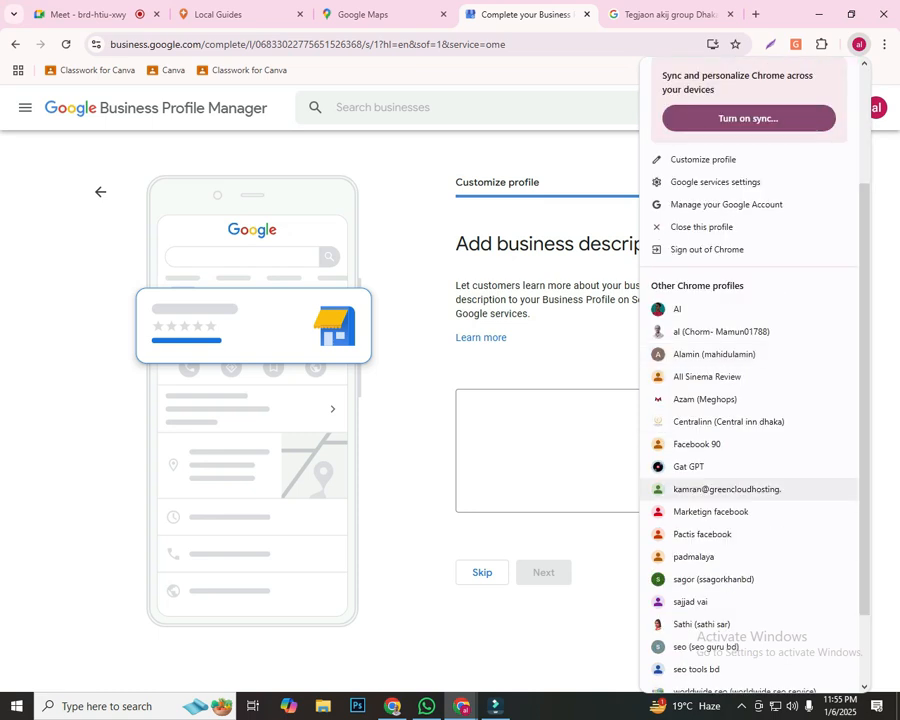
pyautogui.click(724, 490)
pyautogui.click(76, 70)
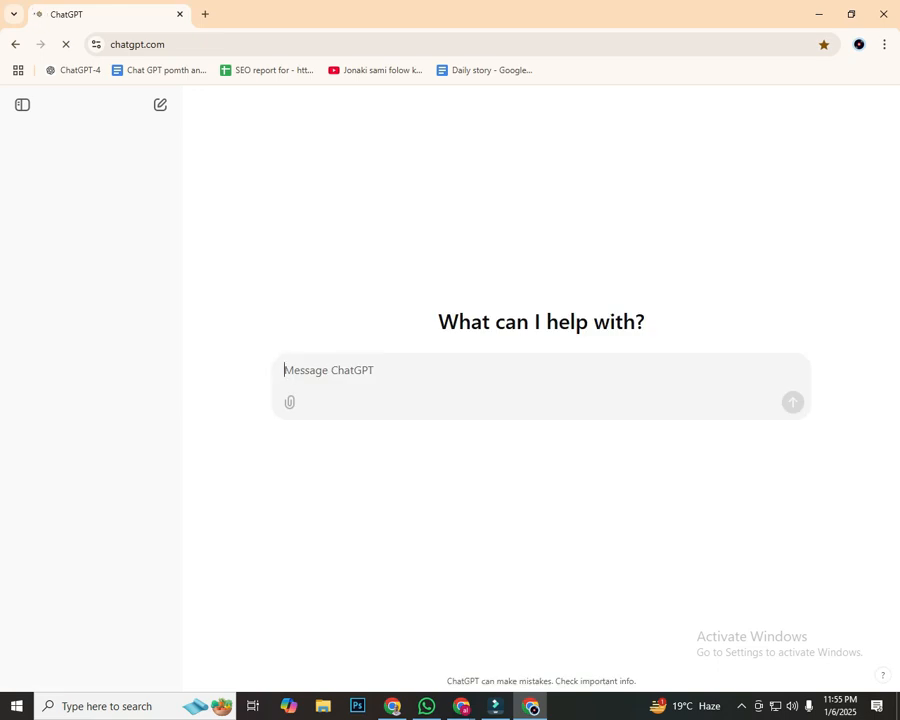
# Enter the prompt 'Write a parfect Google my business profile description based on this" Digital Marketing service provider', followed by the provider's full name and a closing quotation mark
pyautogui.write('Write')
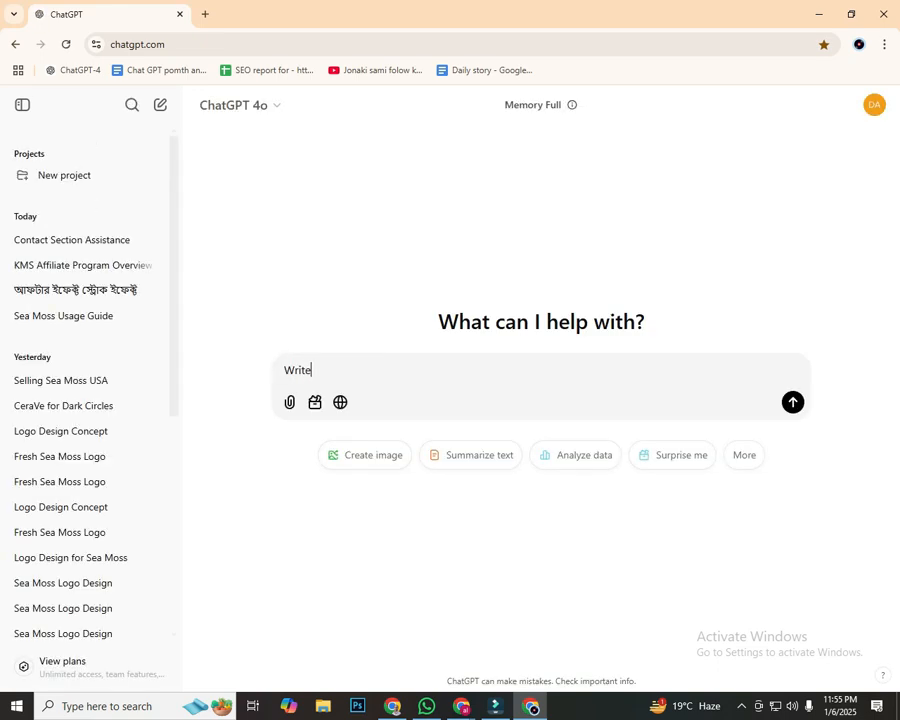
pyautogui.write(' a par')
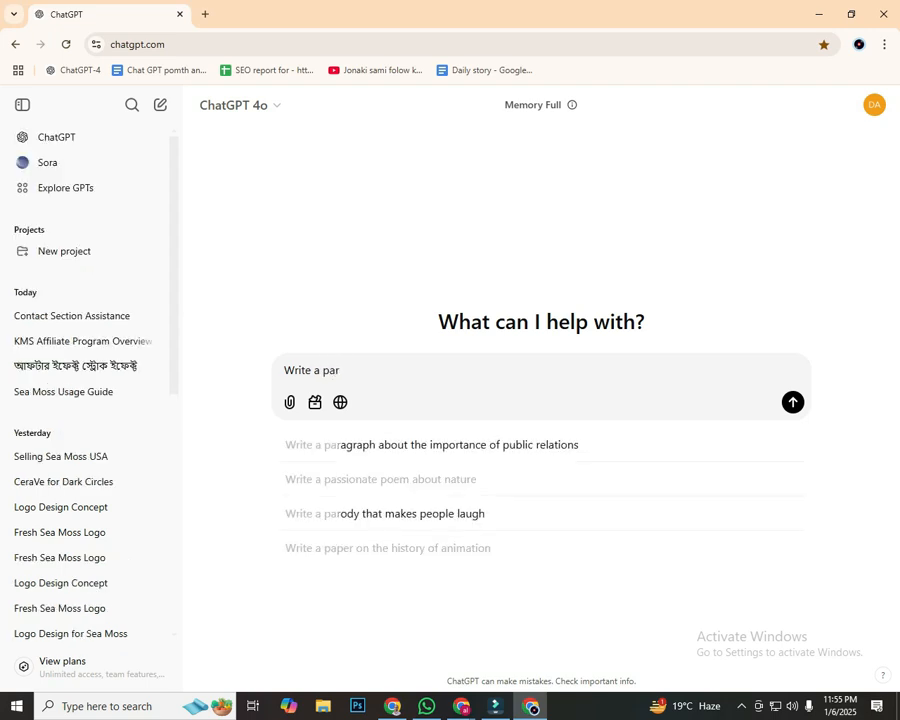
pyautogui.write('fect')
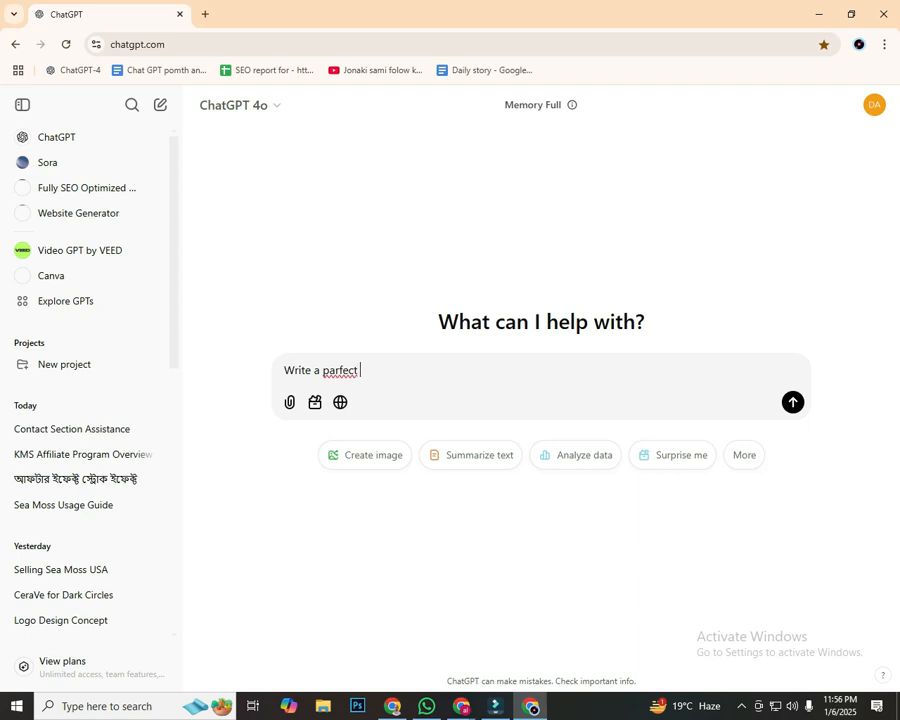
pyautogui.press('BackSpace')
pyautogui.write('t')
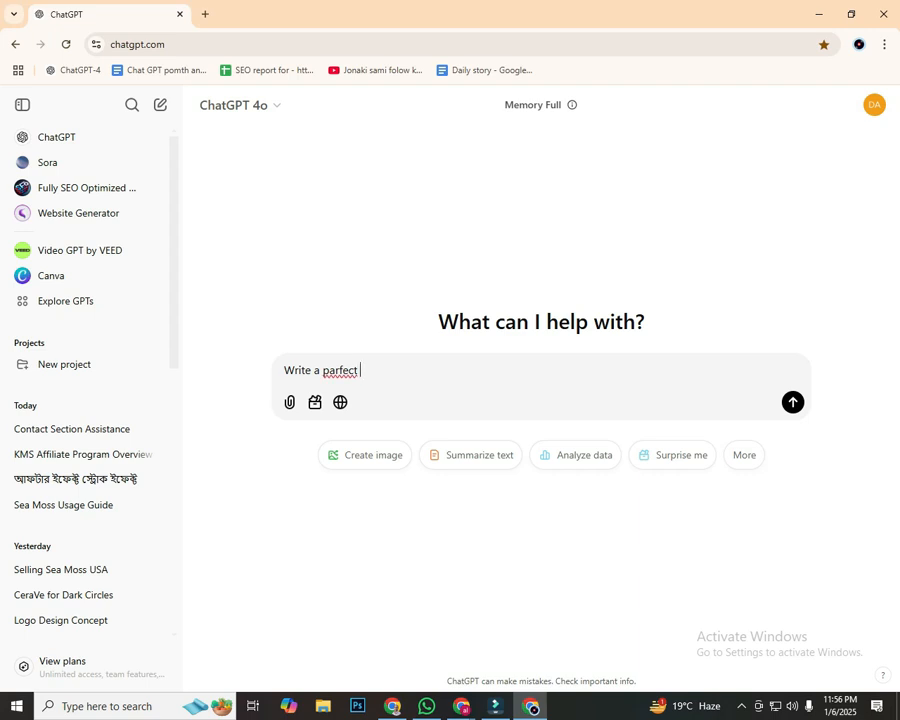
pyautogui.write(' Google my business r')
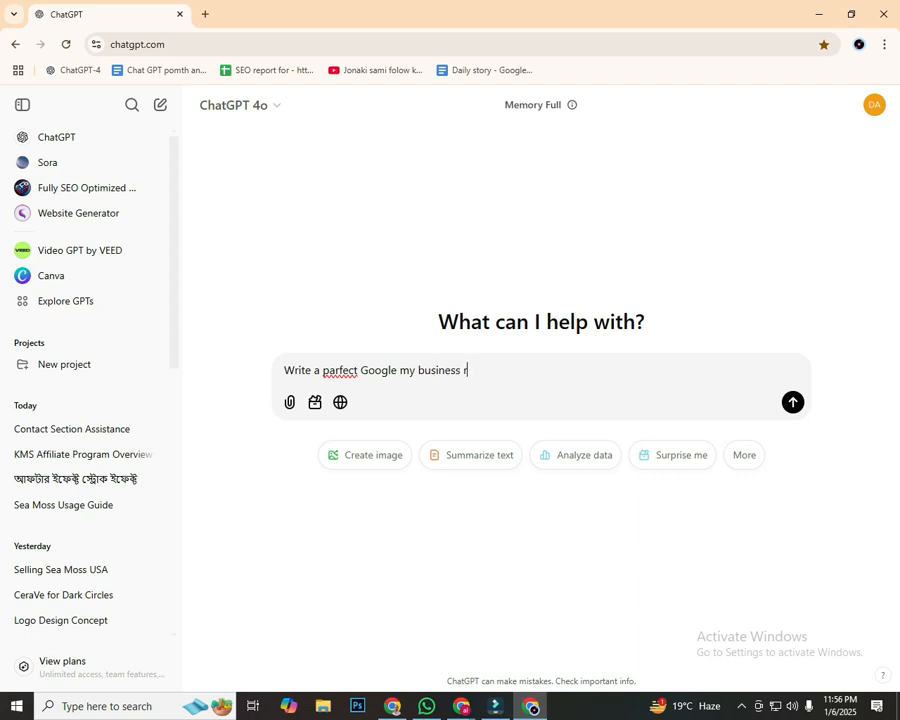
pyautogui.press('BackSpace')
pyautogui.write('profile descripton')
pyautogui.press('BackSpace')
pyautogui.press('BackSpace')
pyautogui.write('ion')
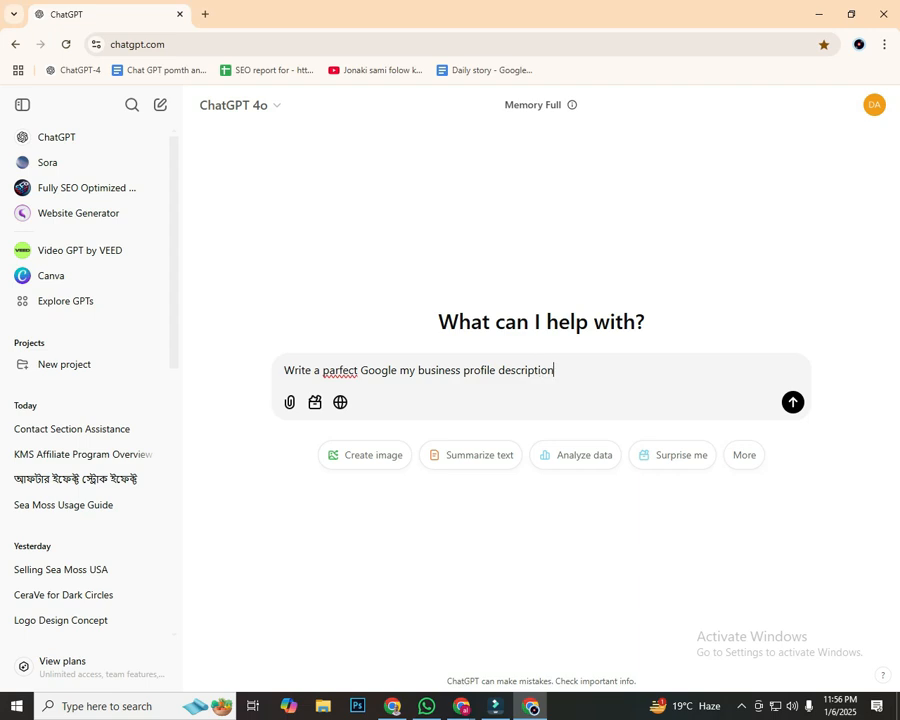
pyautogui.write(' based on this"')
pyautogui.write('Digital M')
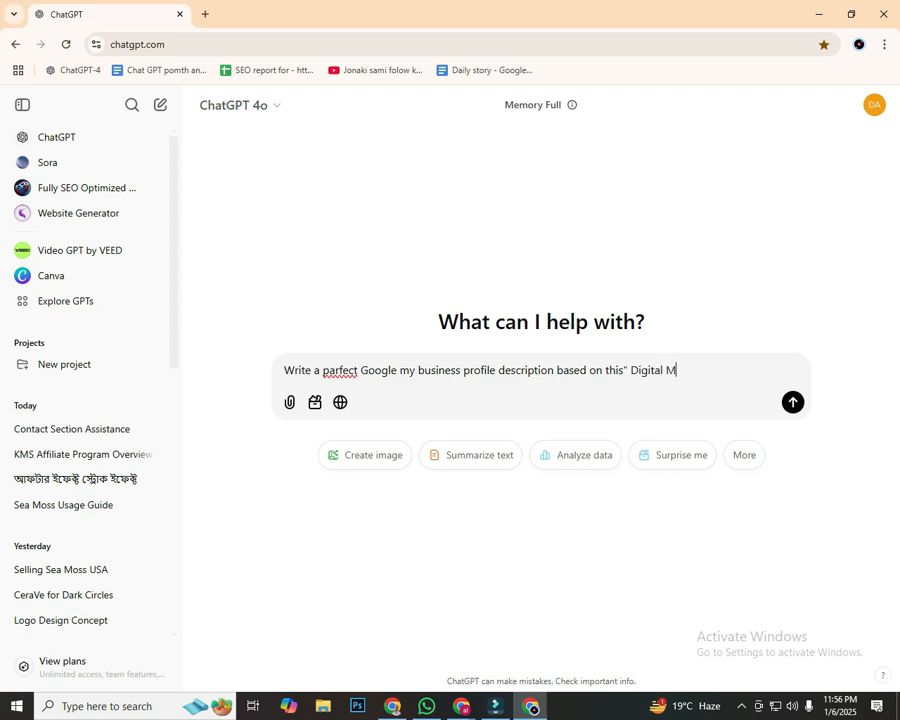
pyautogui.write('arketing service provi')
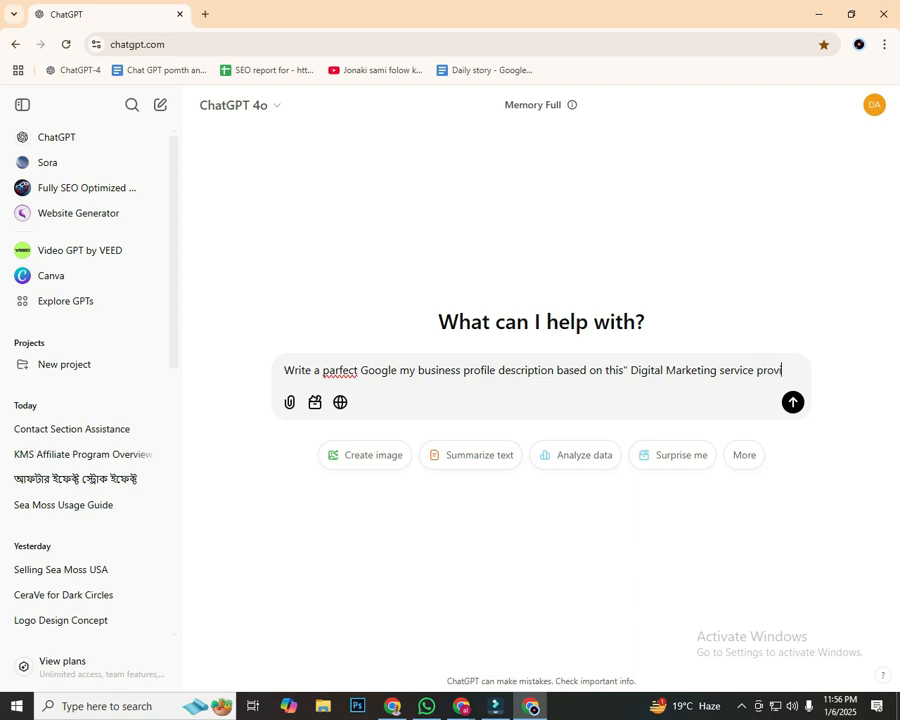
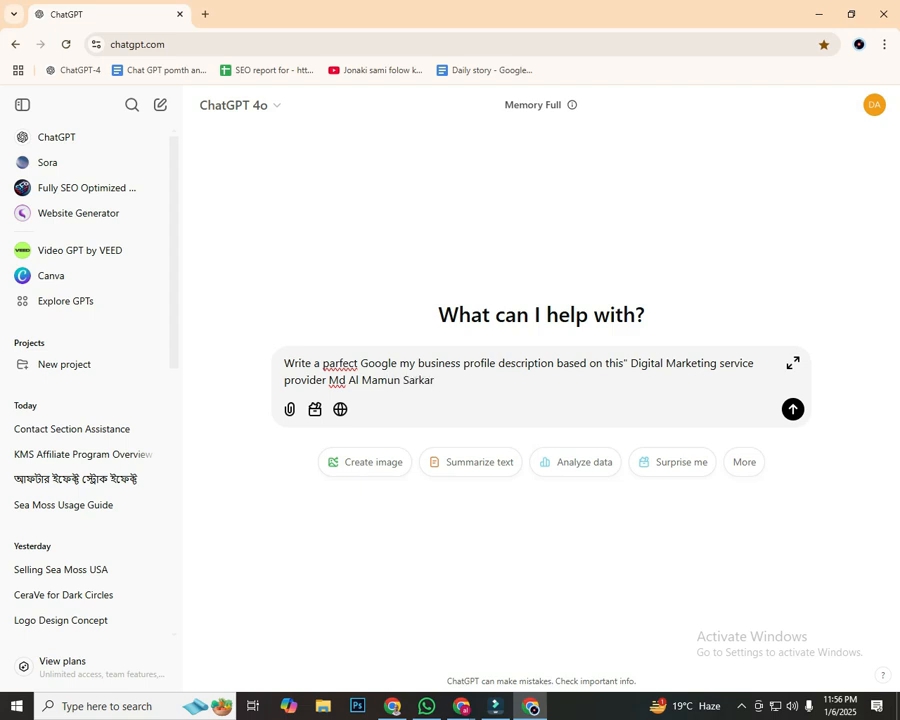
pyautogui.write('"')
# Replace the misspelled word 'parfect' in the prompt with the spelling suggestion 'prefect' and send the prompt
pyautogui.rightClick(335, 363)
pyautogui.click(362, 372)
pyautogui.hotkey('ctrl', 'End')
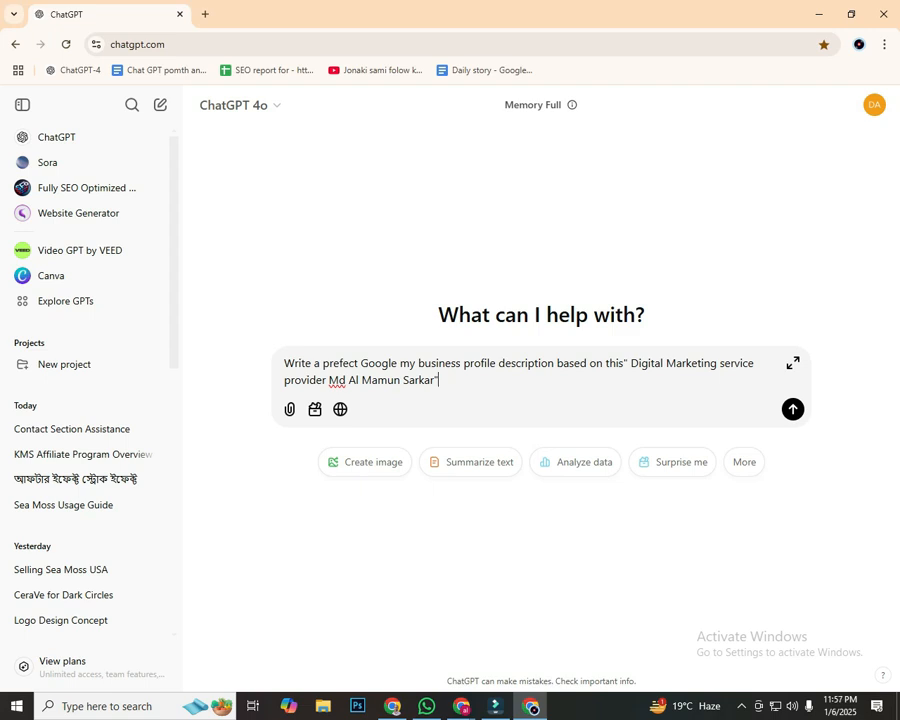
pyautogui.click(389, 363)
pyautogui.click(435, 363)
pyautogui.click(510, 363)
pyautogui.moveTo(641, 363); pyautogui.dragTo(735, 364)
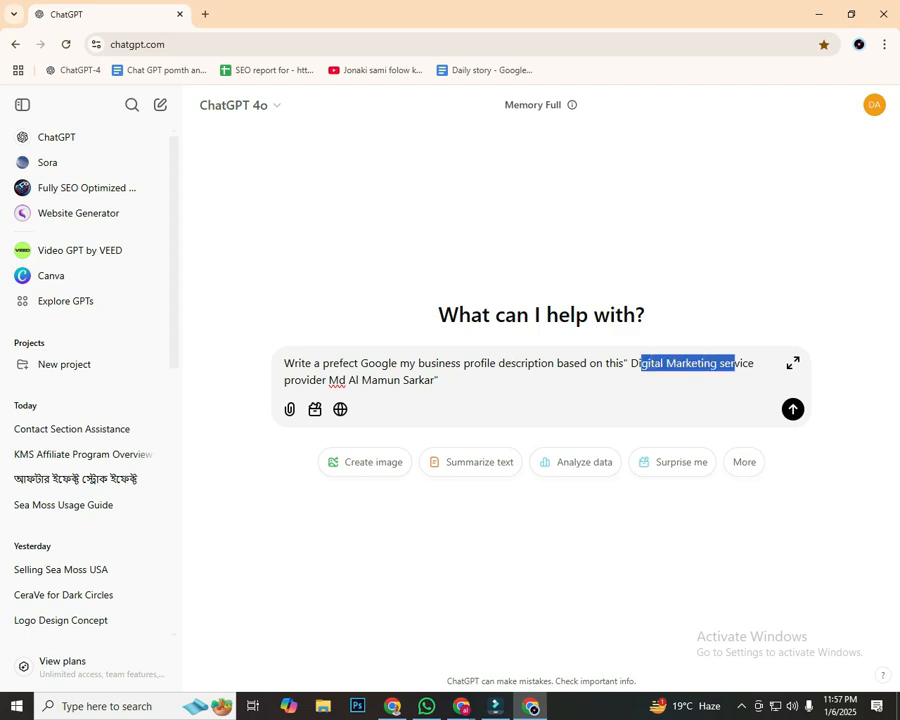
pyautogui.click(439, 380)
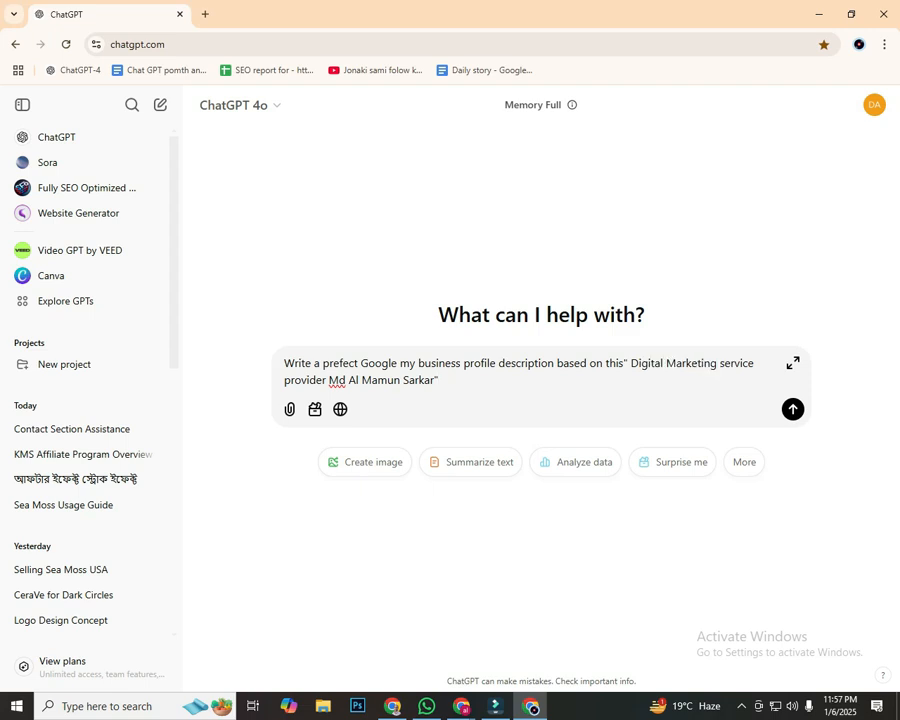
pyautogui.press('Return')
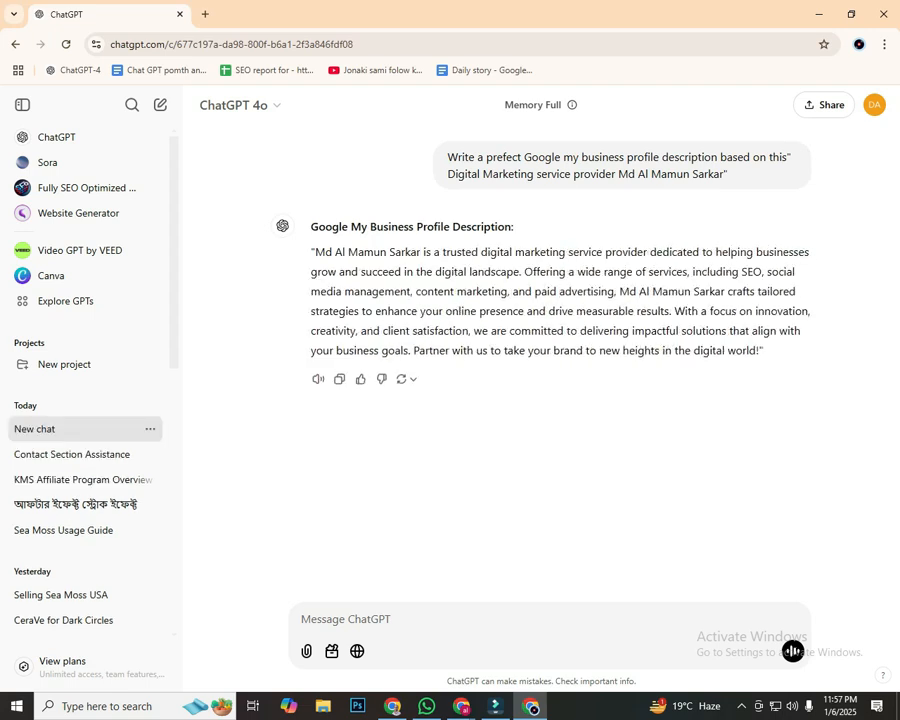
# Copy the generated profile description without its quotation marks and return to the business description page in the other browser window
pyautogui.moveTo(312, 252); pyautogui.dragTo(762, 351)
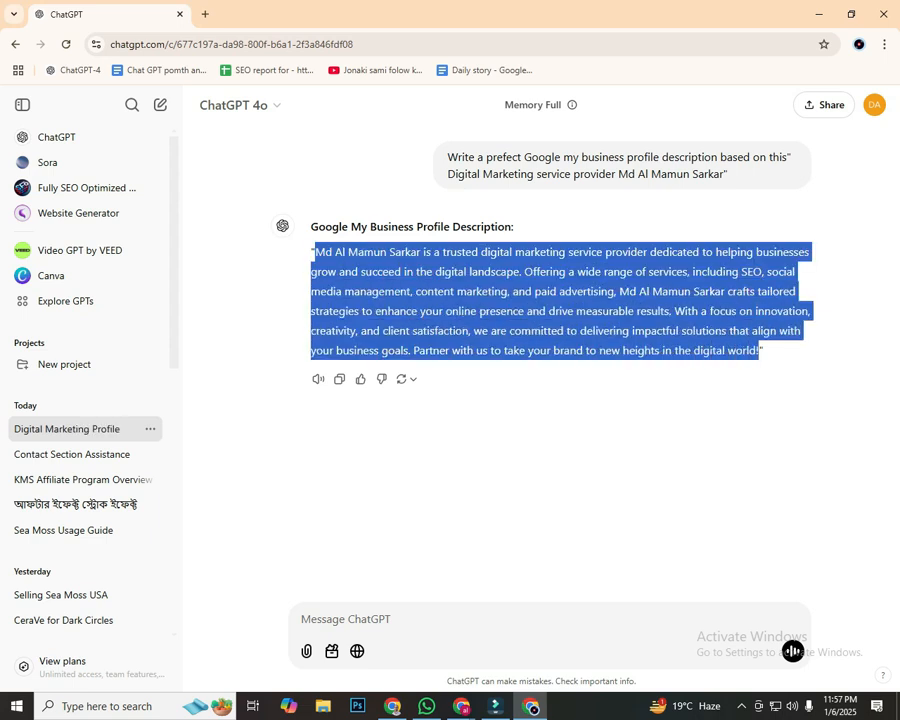
pyautogui.rightClick(287, 283)
pyautogui.click(312, 298)
pyautogui.hotkey('alt', 'Tab')
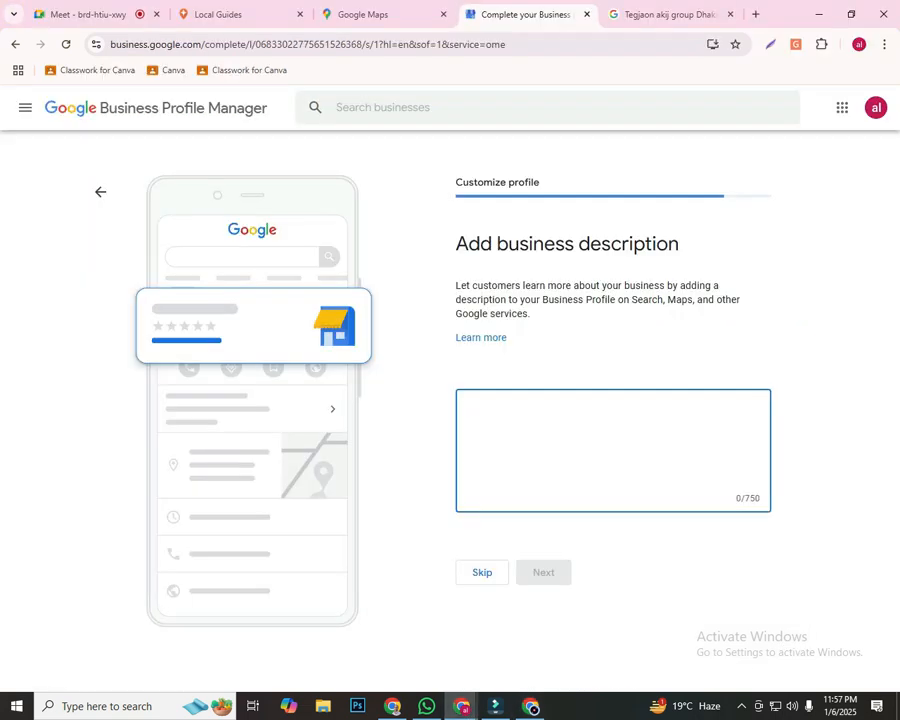
# Insert the copied description as plain text in the business description, check it through to the end, and continue
pyautogui.rightClick(482, 400)
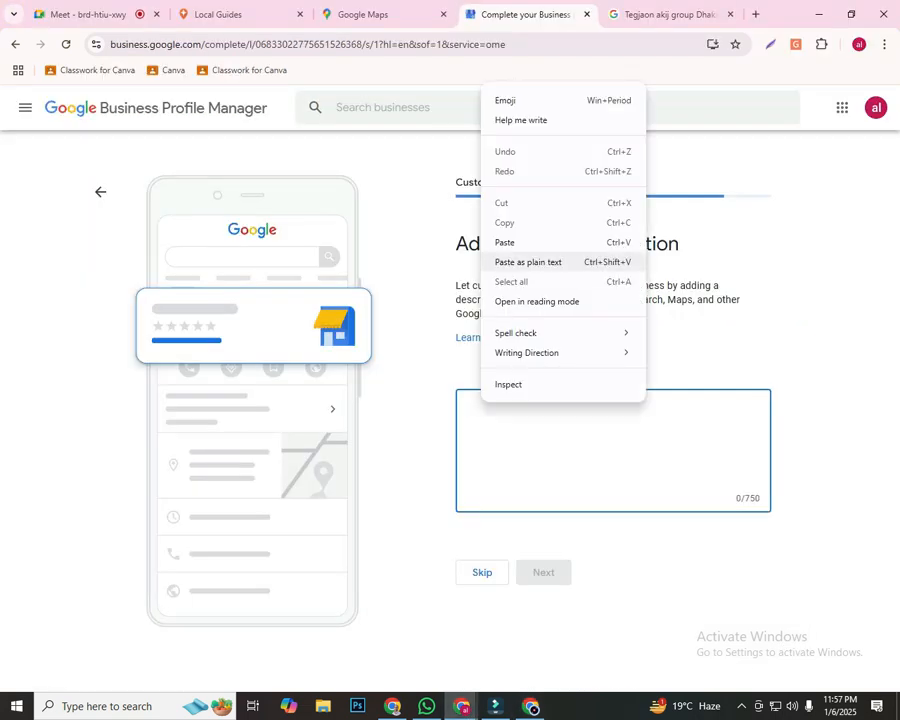
pyautogui.click(532, 261)
pyautogui.scroll(3, 600, 458)
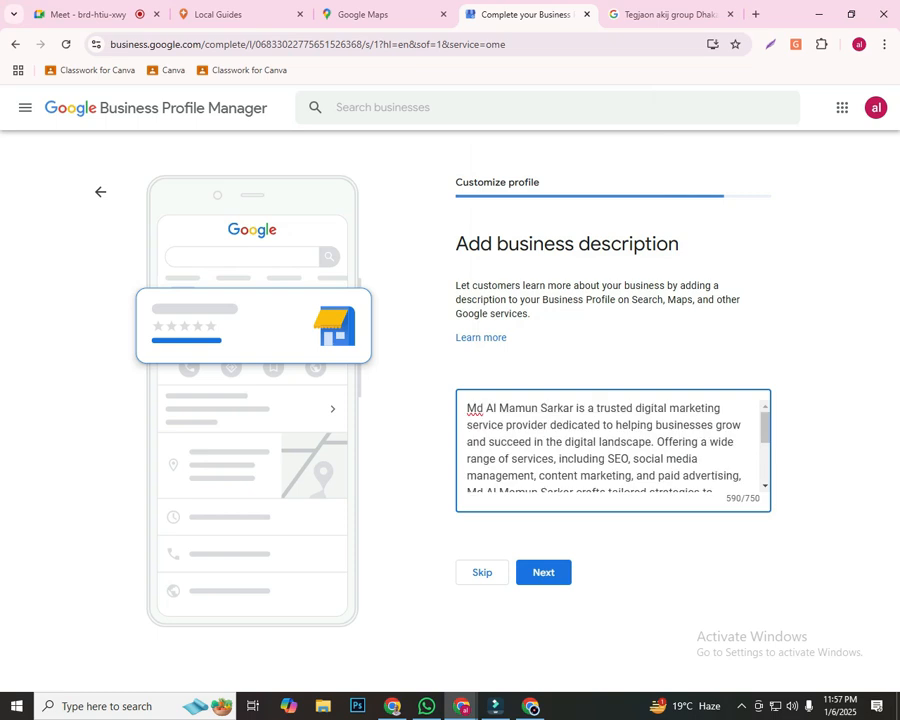
pyautogui.scroll(-5, 600, 458)
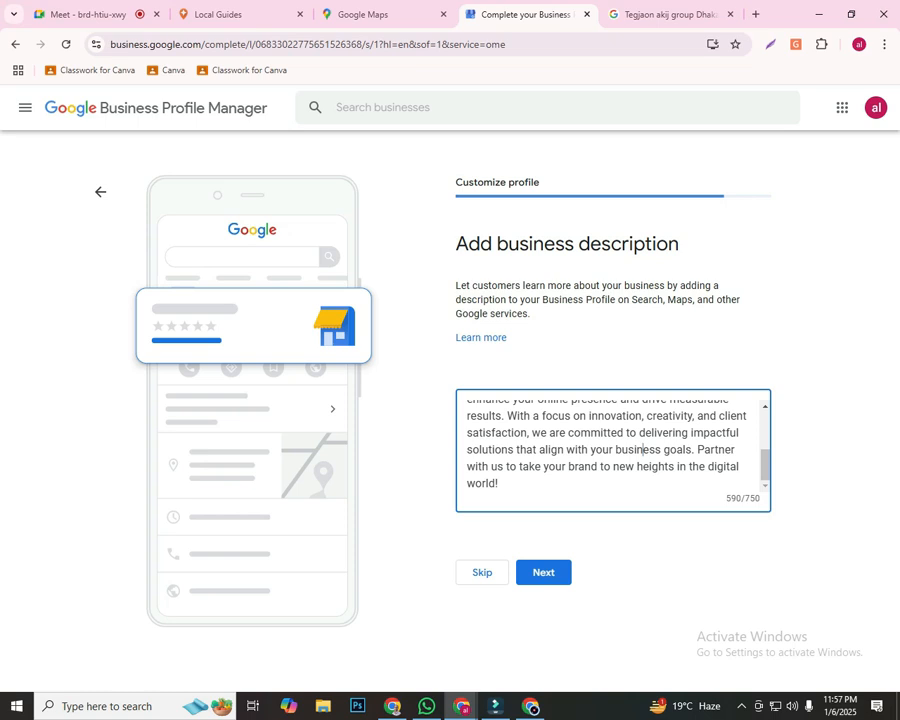
pyautogui.click(544, 573)
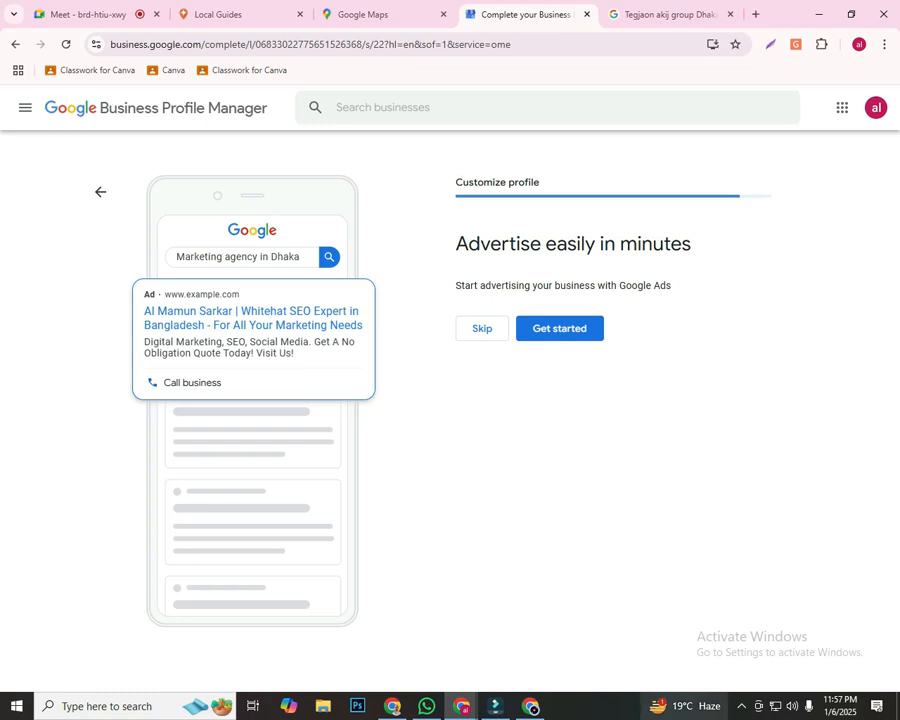
# Start a screen capture of the page and outline the Customize profile progress bar and the 'Advertise easily in minutes' heading with rectangles
pyautogui.press('Print')
pyautogui.moveTo(2, 30); pyautogui.dragTo(891, 645)
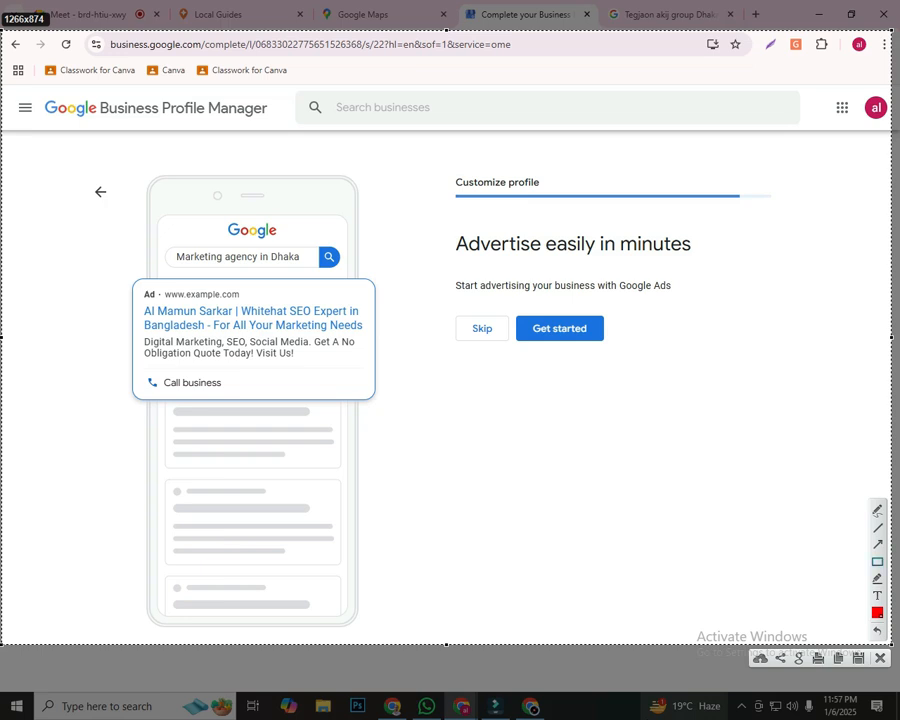
pyautogui.moveTo(440, 158); pyautogui.dragTo(787, 208)
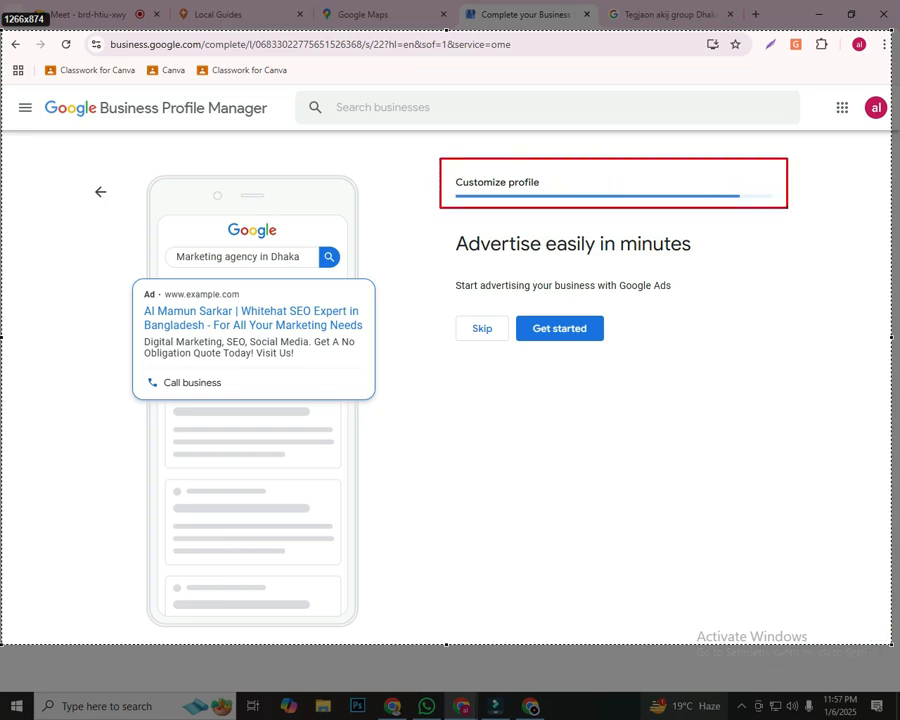
pyautogui.moveTo(438, 216); pyautogui.dragTo(789, 265)
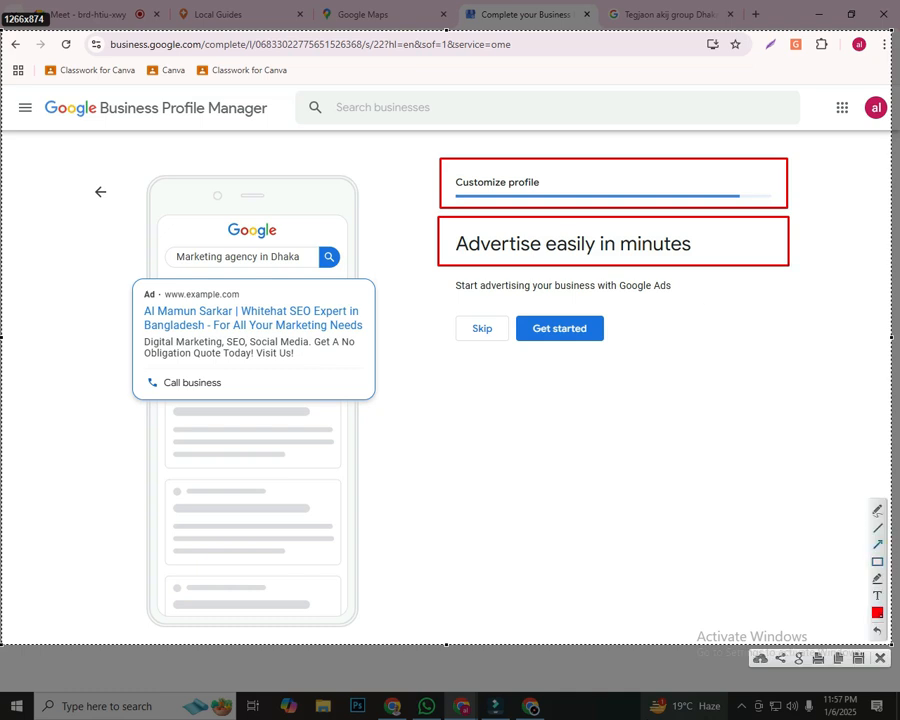
# Add red arrows pointing to the Skip option, the Customize profile label and the advertising heading, and copy the annotated capture
pyautogui.moveTo(305, 537)
pyautogui.mouseDown()
pyautogui.moveTo(376, 468)
pyautogui.moveTo(482, 328)
pyautogui.mouseUp()
pyautogui.moveTo(394, 231); pyautogui.dragTo(466, 310)
pyautogui.moveTo(616, 467); pyautogui.dragTo(497, 339)
pyautogui.moveTo(297, 368); pyautogui.dragTo(463, 335)
pyautogui.moveTo(552, 285); pyautogui.dragTo(490, 318)
pyautogui.moveTo(314, 85); pyautogui.dragTo(455, 175)
pyautogui.moveTo(317, 163); pyautogui.dragTo(461, 245)
pyautogui.moveTo(818, 281); pyautogui.dragTo(690, 243)
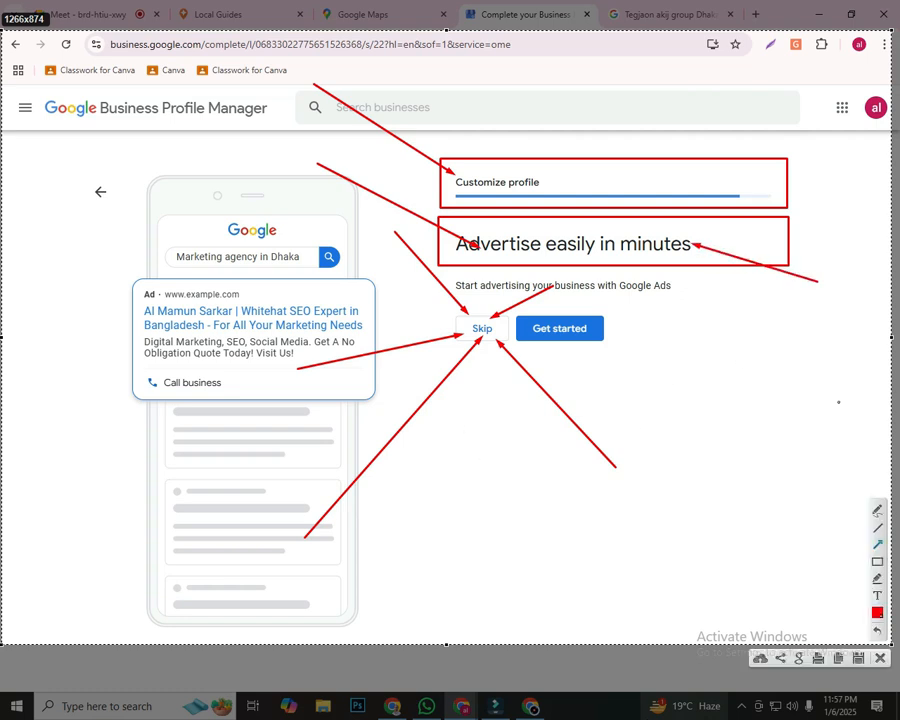
pyautogui.moveTo(772, 377); pyautogui.dragTo(560, 254)
pyautogui.moveTo(476, 462); pyautogui.dragTo(478, 339)
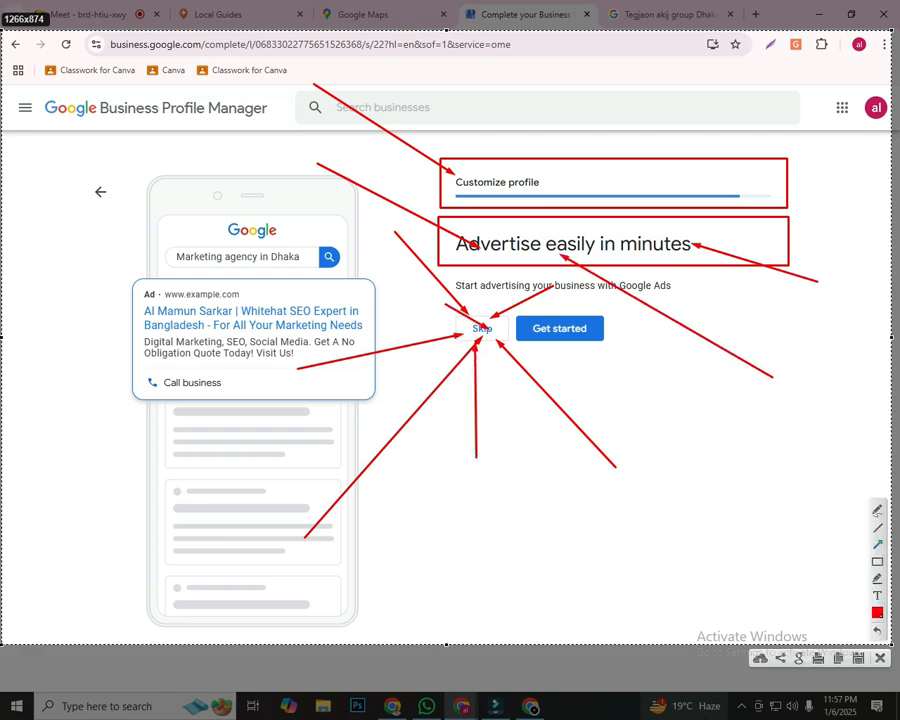
pyautogui.hotkey('ctrl', 'c')
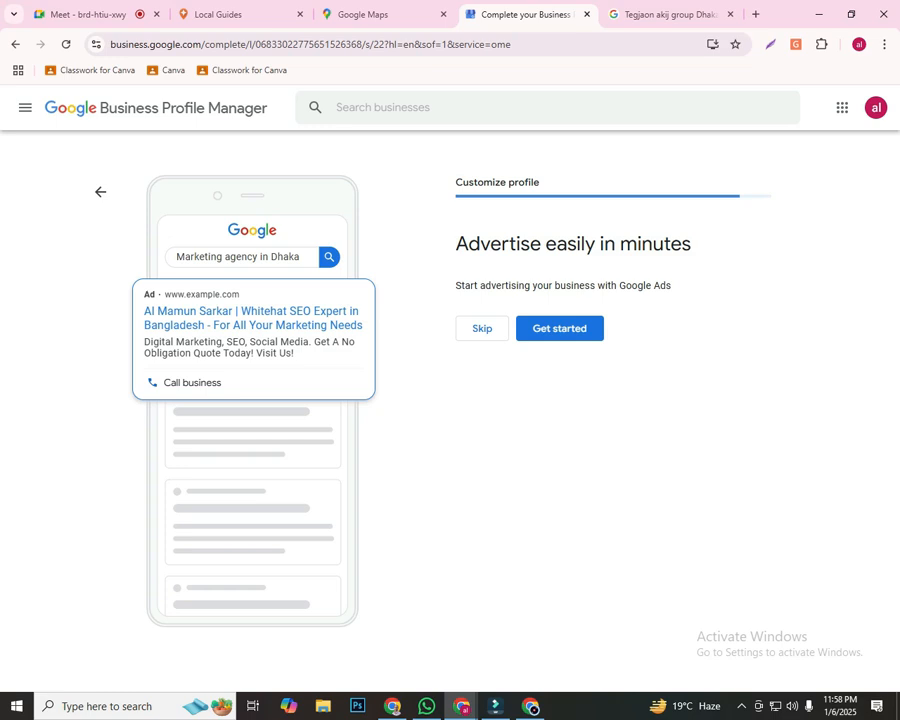
# Outline the sample ad's web address line in a new copied screen capture and skip the Google Ads offer
pyautogui.press('Print')
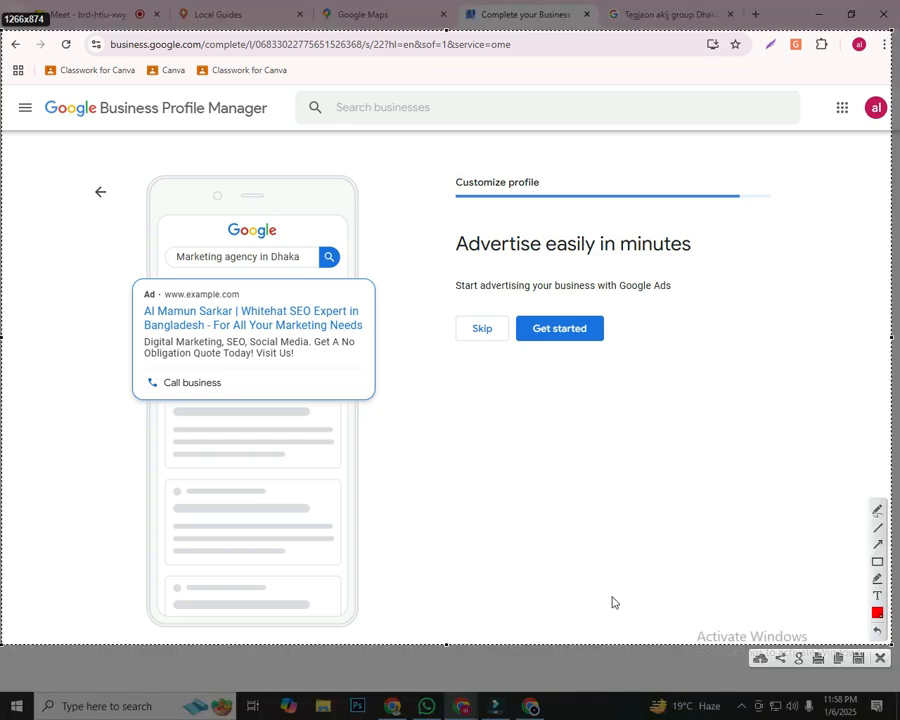
pyautogui.click(877, 562)
pyautogui.moveTo(135, 284)
pyautogui.mouseDown()
pyautogui.moveTo(149, 301)
pyautogui.moveTo(367, 304)
pyautogui.mouseUp()
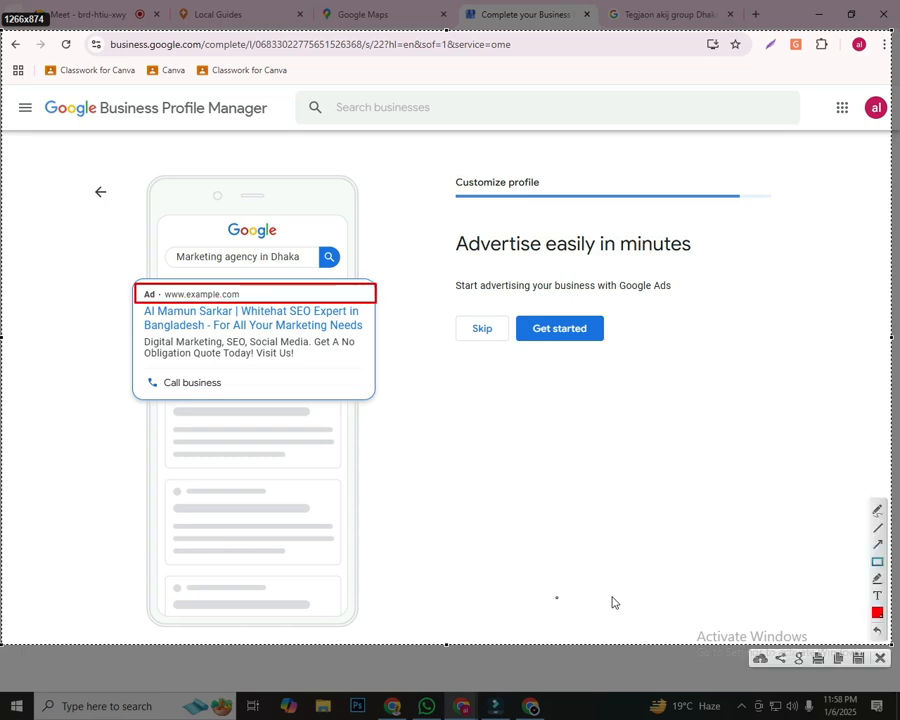
pyautogui.hotkey('ctrl', 'c')
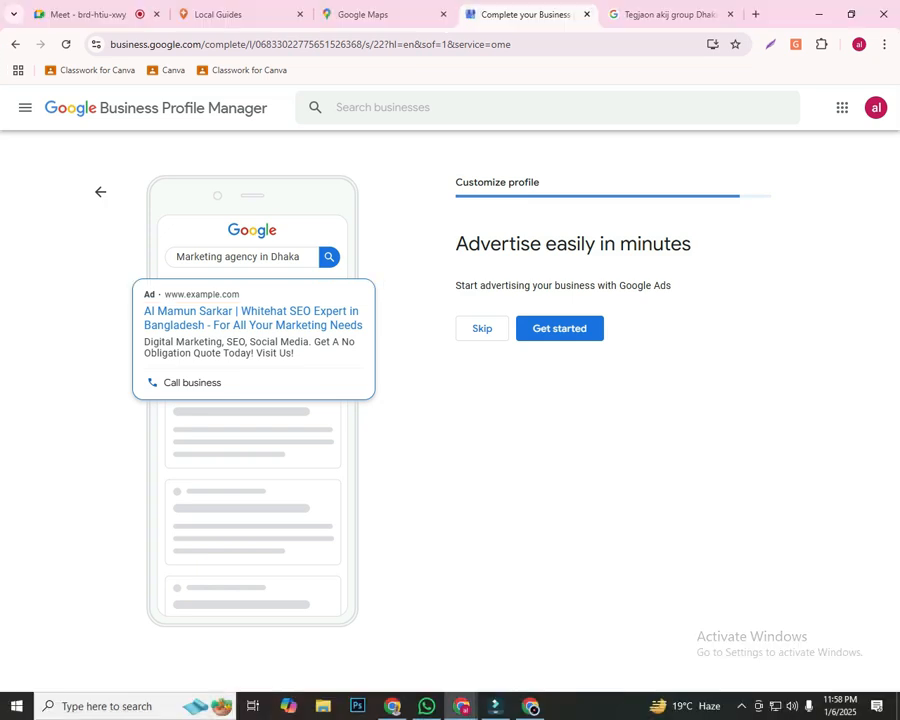
pyautogui.click(482, 329)
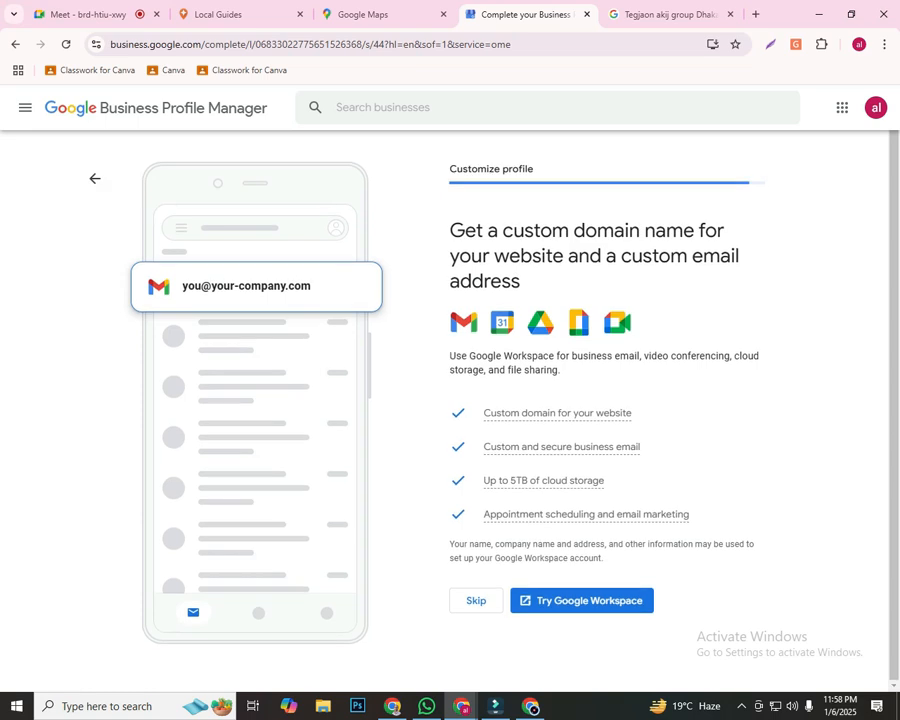
# Mark the custom domain page's Skip option with a rectangle and arrows in a screen capture, and skip the Google Workspace offer
pyautogui.press('Print')
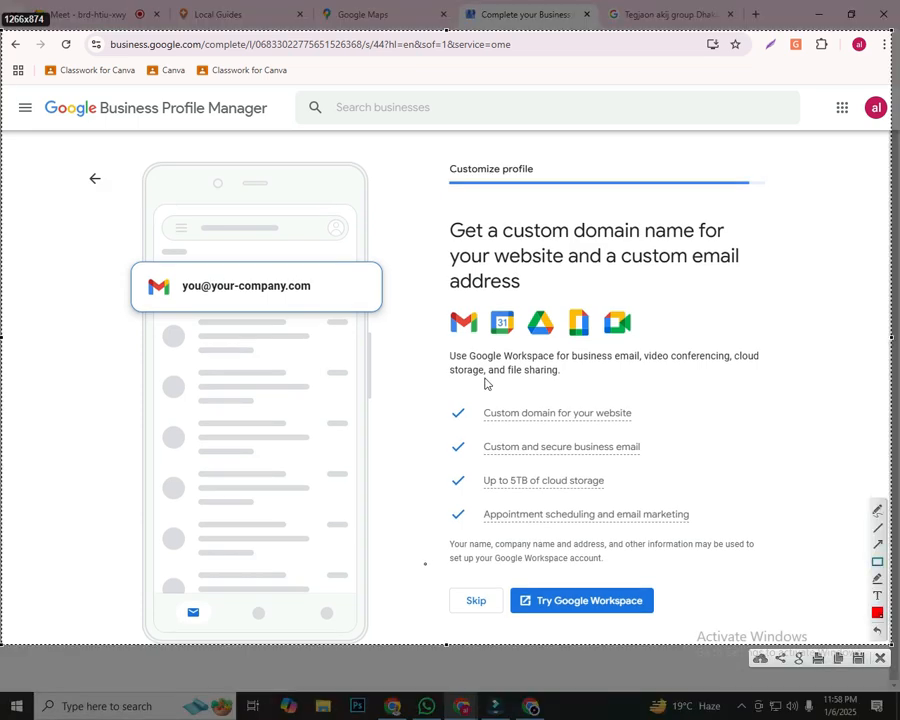
pyautogui.moveTo(415, 555); pyautogui.dragTo(711, 632)
pyautogui.click(877, 545)
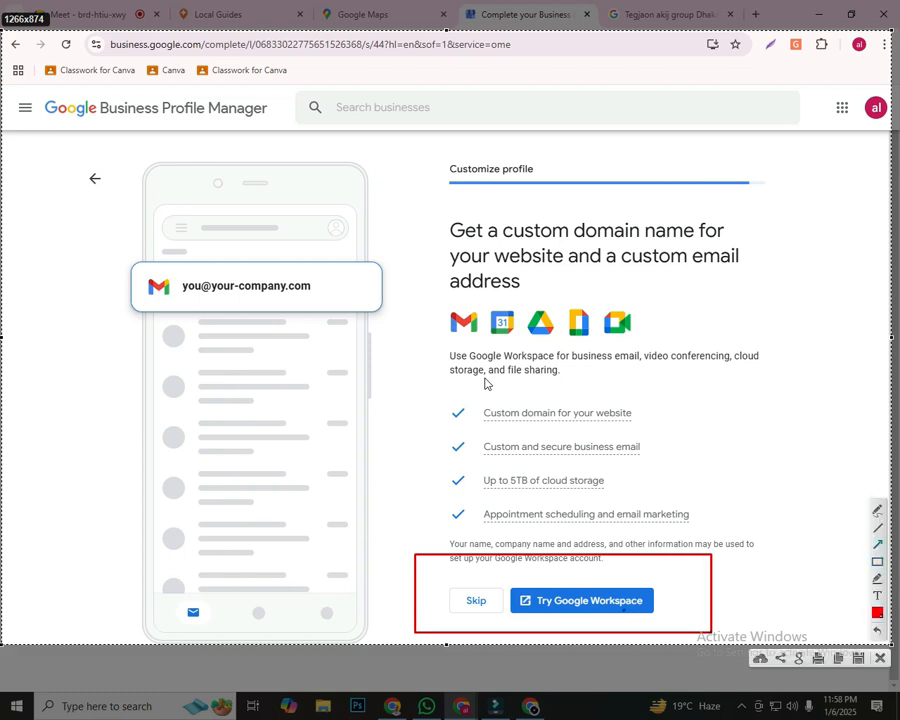
pyautogui.moveTo(388, 430); pyautogui.dragTo(473, 587)
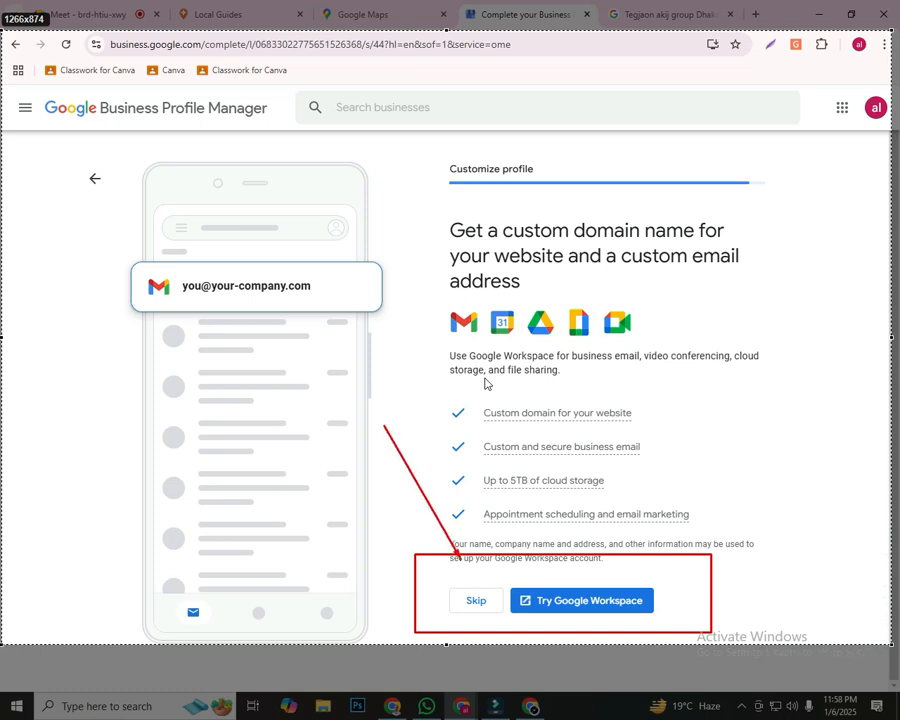
pyautogui.moveTo(160, 588); pyautogui.dragTo(460, 600)
pyautogui.moveTo(527, 632); pyautogui.dragTo(495, 604)
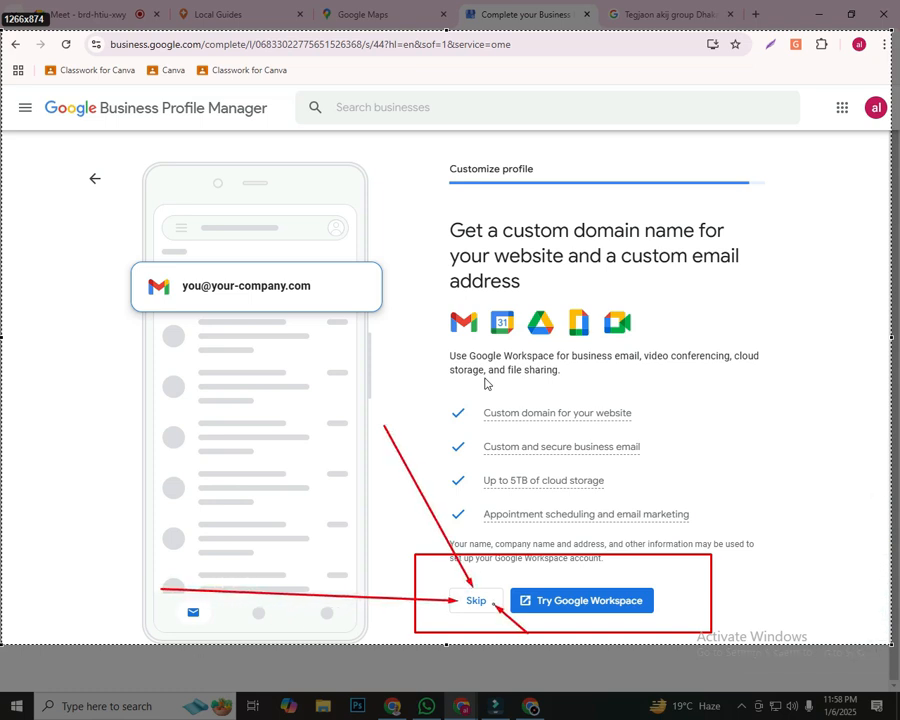
pyautogui.moveTo(508, 497); pyautogui.dragTo(484, 590)
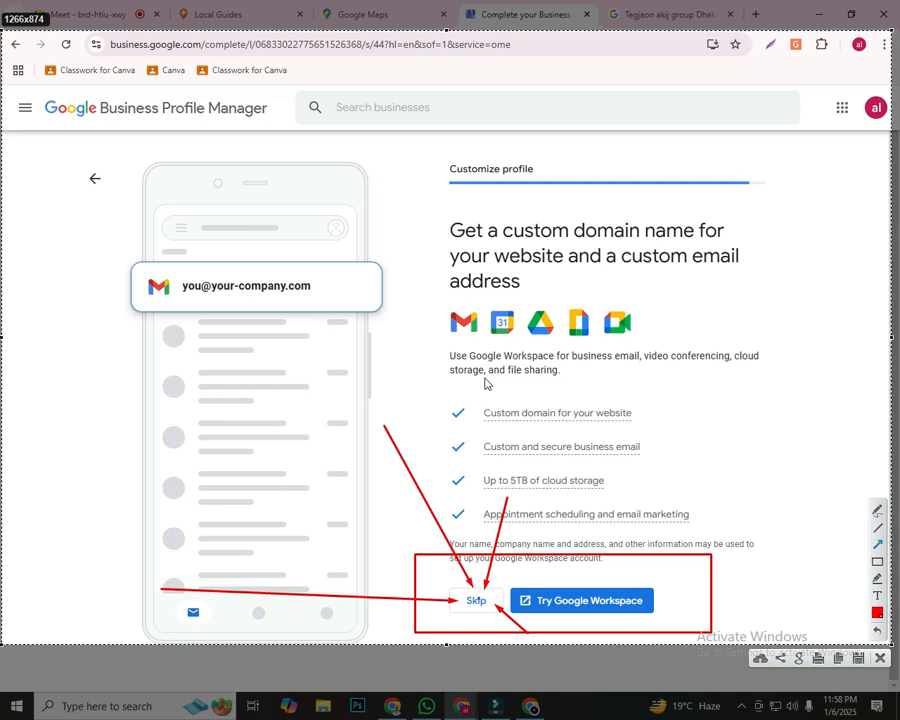
pyautogui.press('Escape')
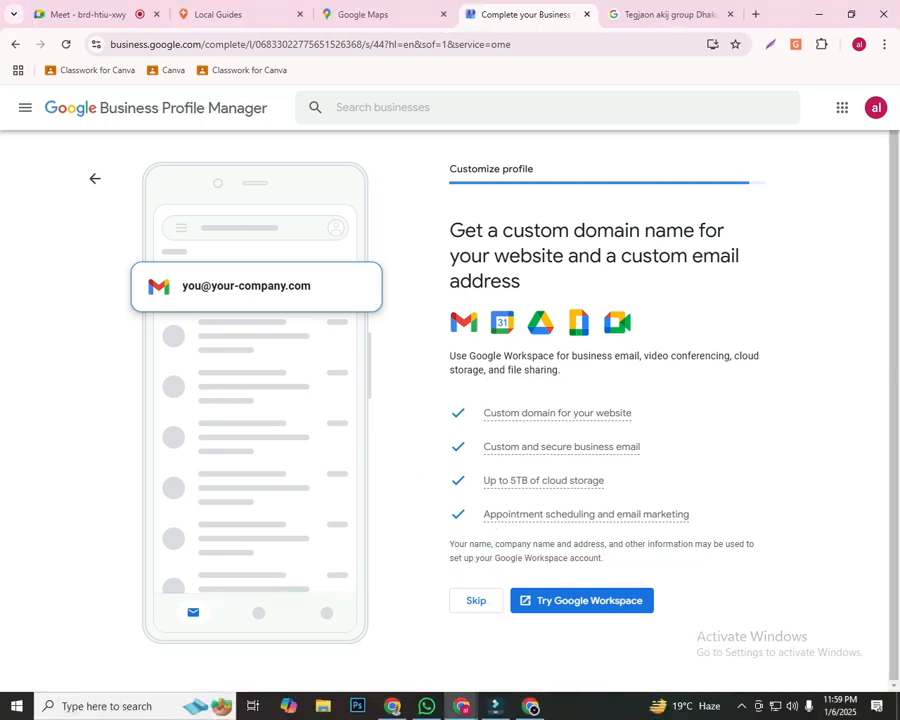
pyautogui.click(476, 600)
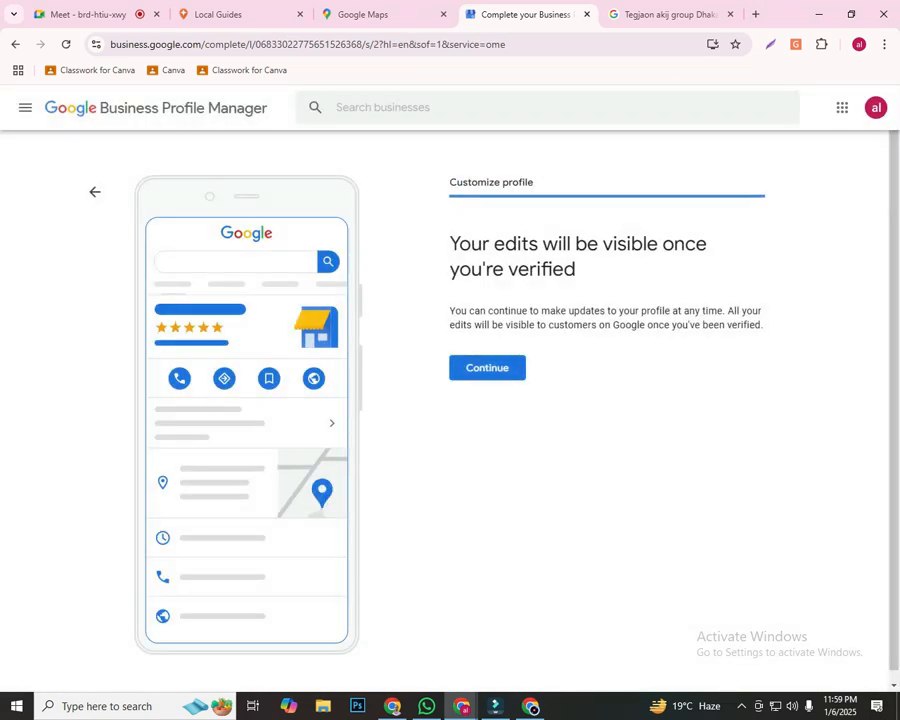
# Outline the progress bar, the verification heading and the Continue option in a screen capture, discard it, and continue to the business profile
pyautogui.press('Print')
pyautogui.click(877, 562)
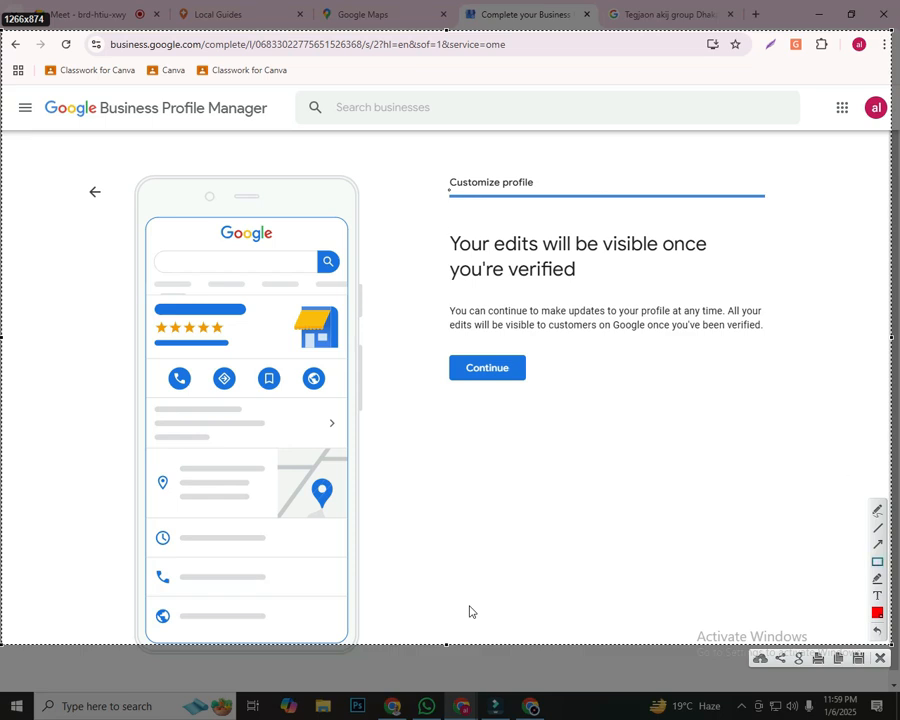
pyautogui.moveTo(420, 167)
pyautogui.mouseDown()
pyautogui.moveTo(679, 196)
pyautogui.moveTo(813, 200)
pyautogui.mouseUp()
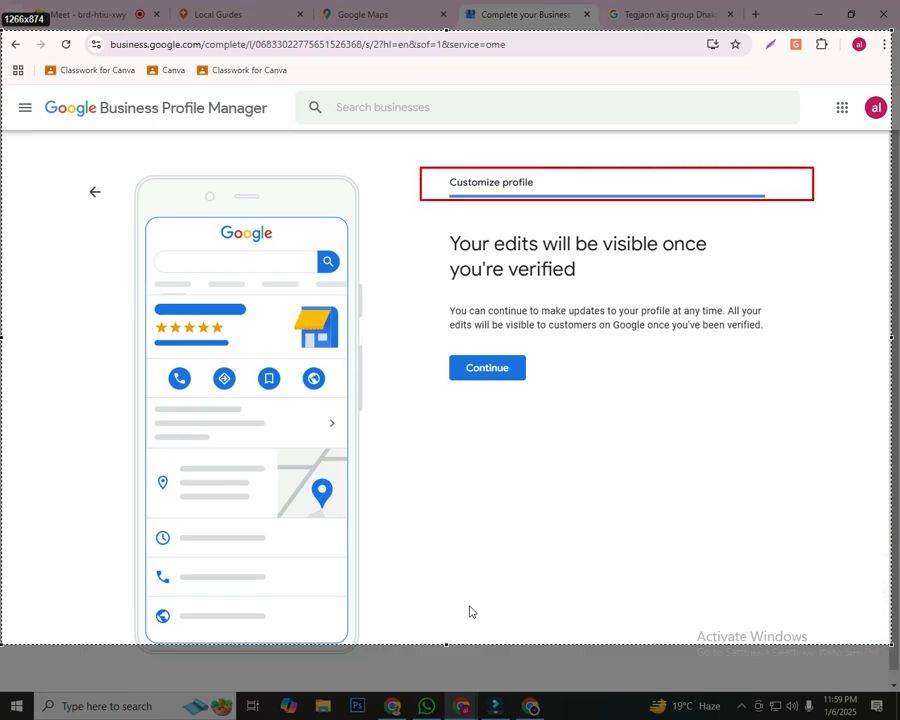
pyautogui.moveTo(427, 221); pyautogui.dragTo(789, 289)
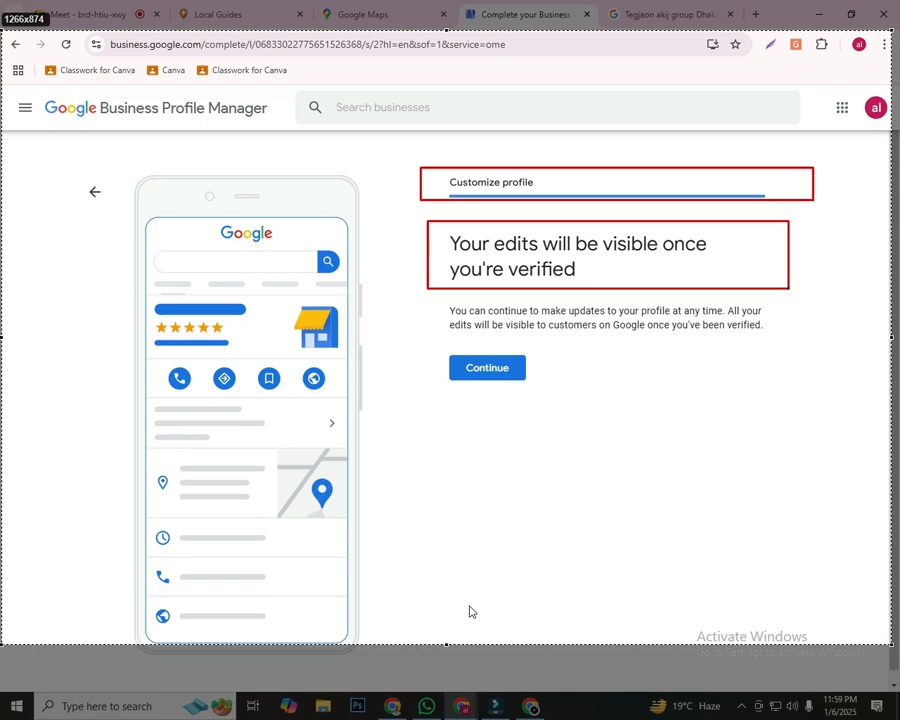
pyautogui.moveTo(789, 289); pyautogui.dragTo(790, 289)
pyautogui.moveTo(424, 341); pyautogui.dragTo(580, 393)
pyautogui.click(880, 658)
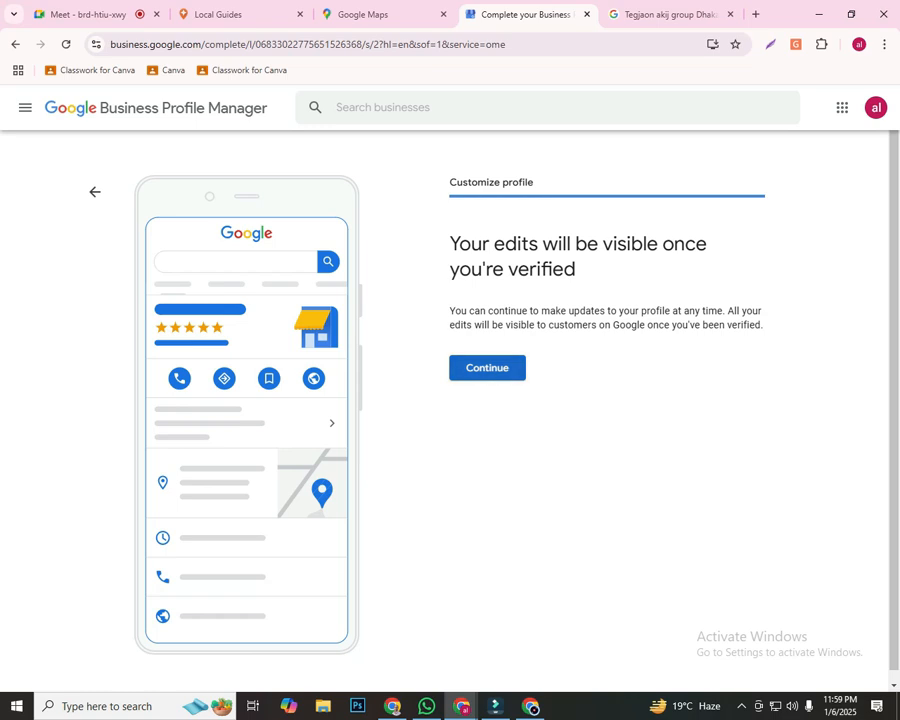
pyautogui.click(487, 368)
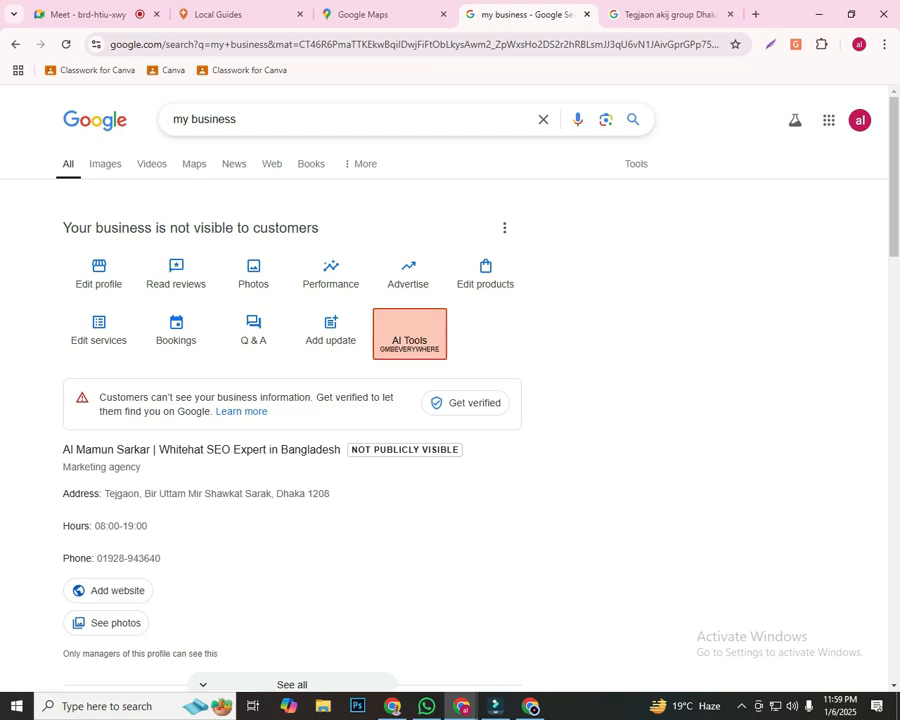
# Capture the business profile page and outline Edit profile, Read reviews, Photos, Performance, Advertise and Edit products with red rectangles
pyautogui.press('Print')
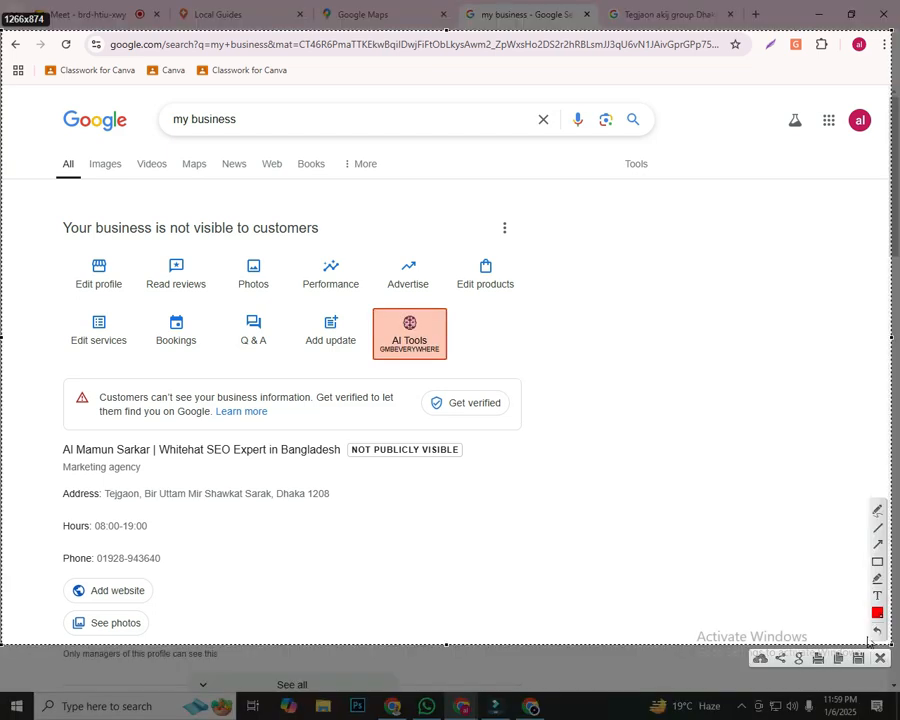
pyautogui.click(877, 562)
pyautogui.moveTo(57, 250)
pyautogui.mouseDown()
pyautogui.moveTo(118, 286)
pyautogui.moveTo(167, 267)
pyautogui.moveTo(208, 290)
pyautogui.mouseUp()
pyautogui.moveTo(224, 246); pyautogui.dragTo(280, 292)
pyautogui.moveTo(294, 248)
pyautogui.mouseDown()
pyautogui.moveTo(368, 286)
pyautogui.moveTo(364, 293)
pyautogui.mouseUp()
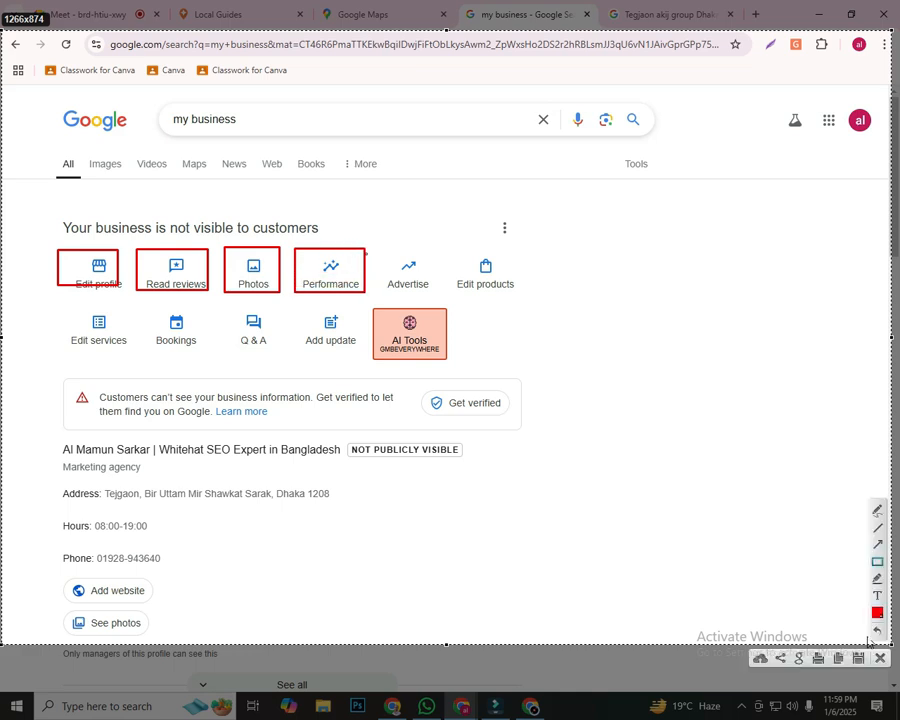
pyautogui.moveTo(357, 249)
pyautogui.mouseDown()
pyautogui.moveTo(432, 291)
pyautogui.moveTo(533, 298)
pyautogui.mouseUp()
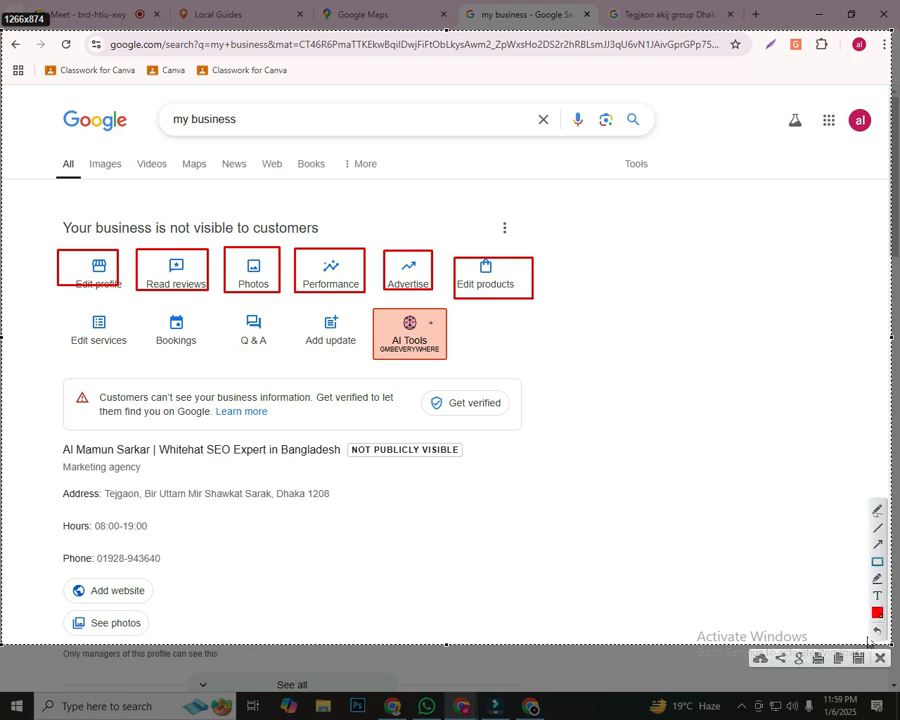
# Outline Edit services, Bookings, Q & A, Add update and Get verified with red rectangles in the capture
pyautogui.moveTo(49, 313); pyautogui.dragTo(127, 348)
pyautogui.moveTo(147, 305); pyautogui.dragTo(203, 346)
pyautogui.moveTo(236, 305); pyautogui.dragTo(292, 352)
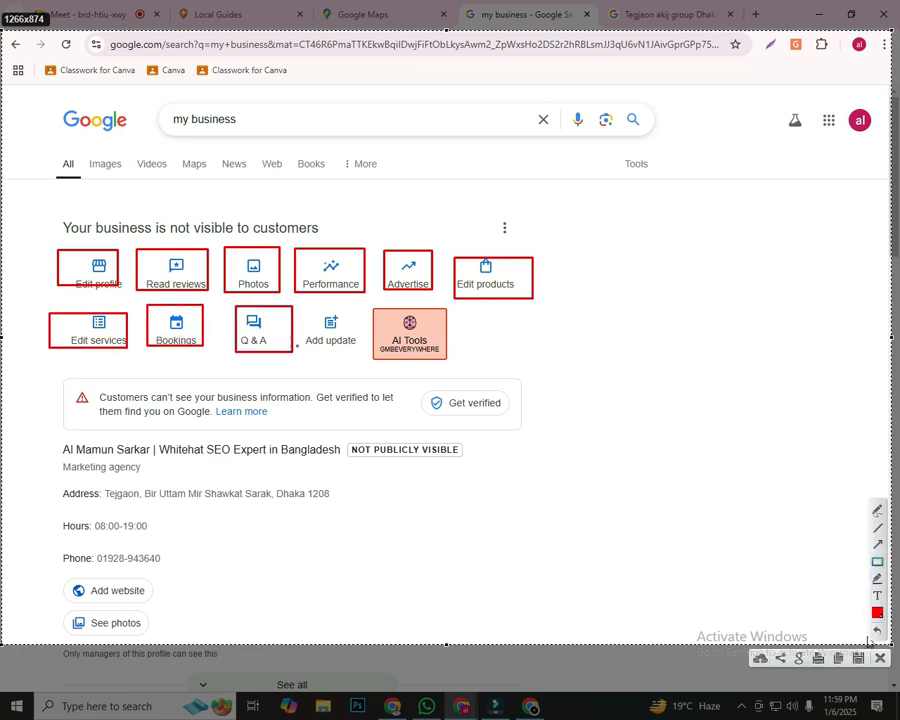
pyautogui.moveTo(305, 307); pyautogui.dragTo(349, 338)
pyautogui.moveTo(417, 378); pyautogui.dragTo(530, 423)
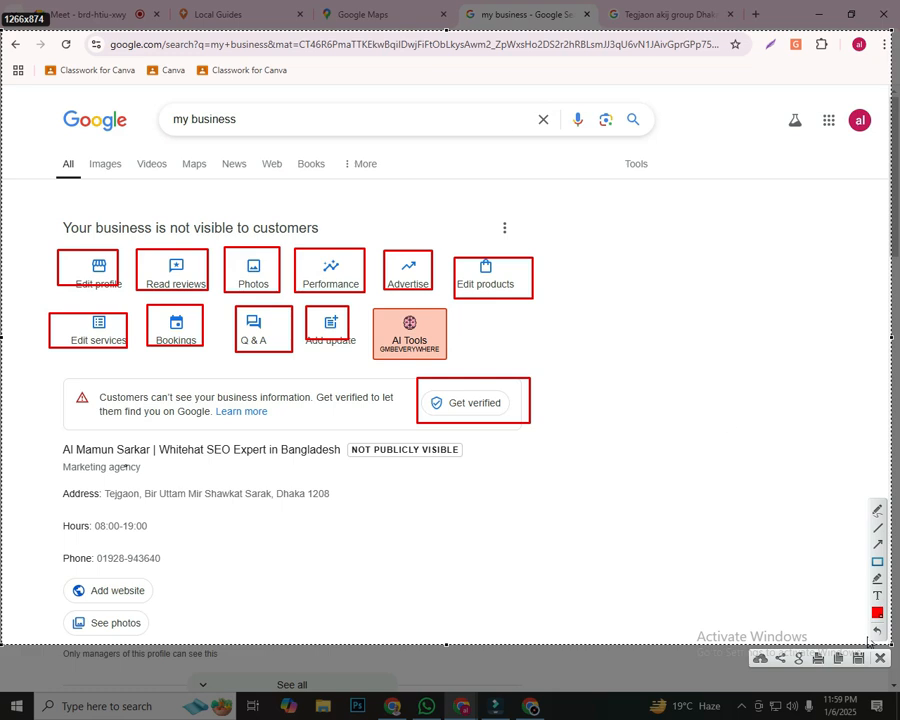
# Outline the business's address, hours and phone lines with red rectangles in the capture
pyautogui.moveTo(46, 482)
pyautogui.mouseDown()
pyautogui.moveTo(157, 504)
pyautogui.moveTo(358, 506)
pyautogui.mouseUp()
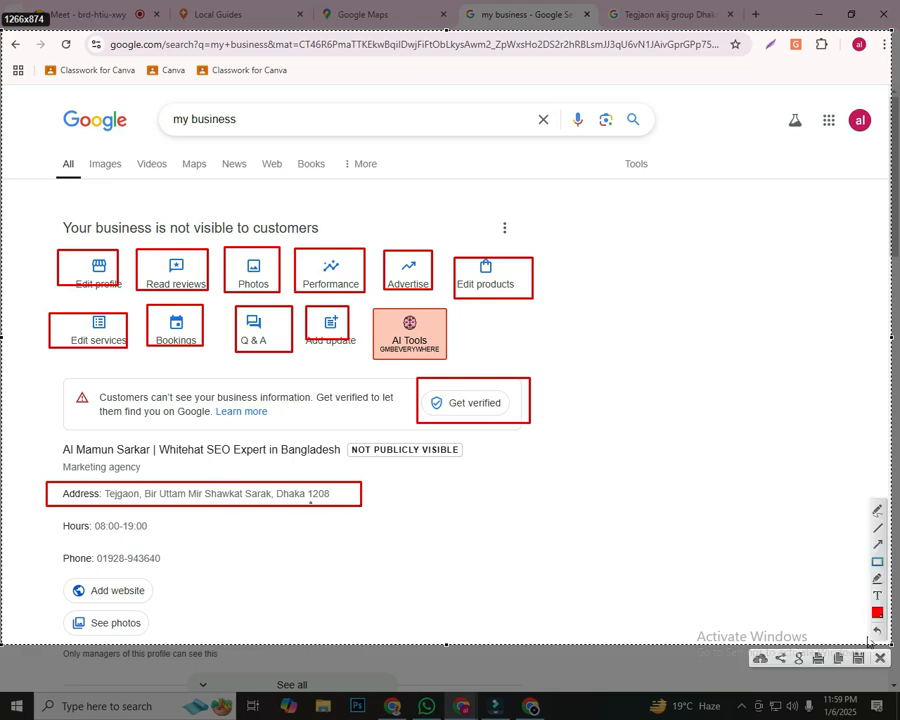
pyautogui.moveTo(58, 519); pyautogui.dragTo(190, 537)
pyautogui.moveTo(54, 548); pyautogui.dragTo(198, 568)
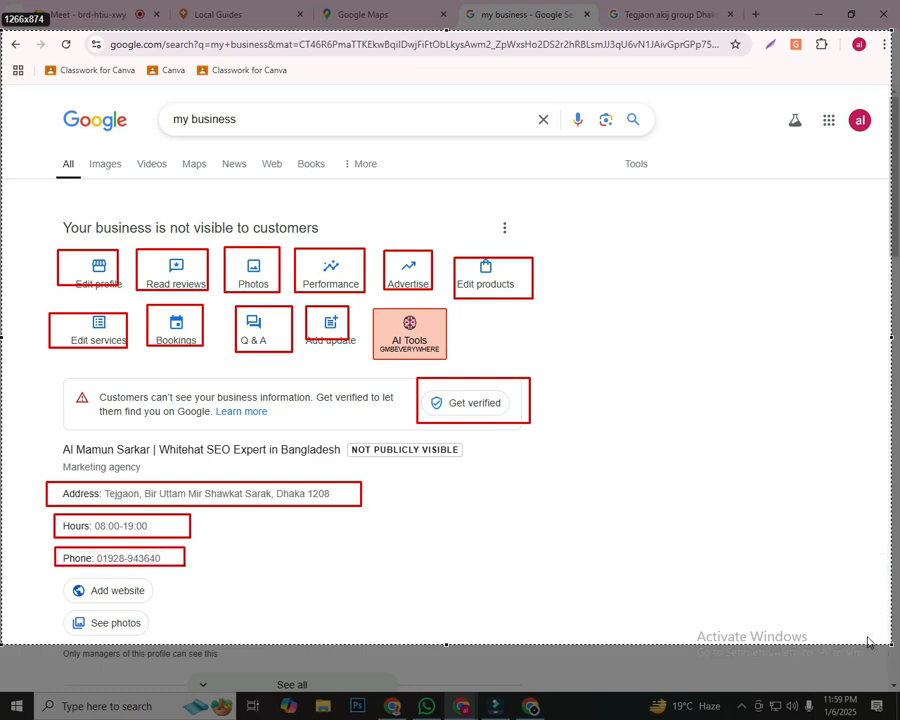
# Outline the Add website option and the Marketing agency category line with red rectangles in the capture
pyautogui.moveTo(60, 579); pyautogui.dragTo(178, 600)
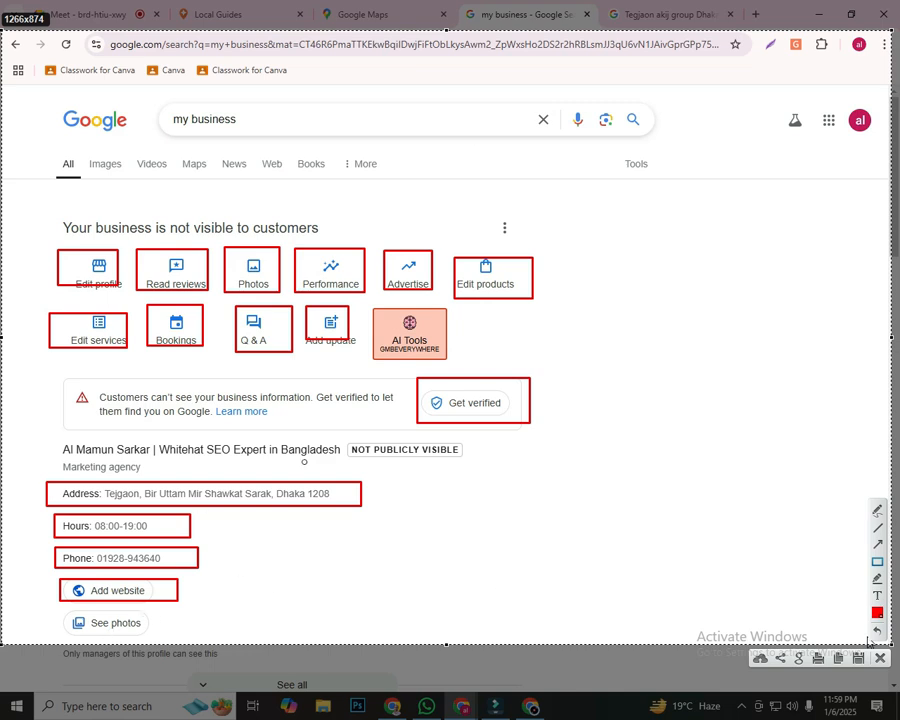
pyautogui.moveTo(55, 457)
pyautogui.mouseDown()
pyautogui.moveTo(114, 476)
pyautogui.moveTo(165, 476)
pyautogui.mouseUp()
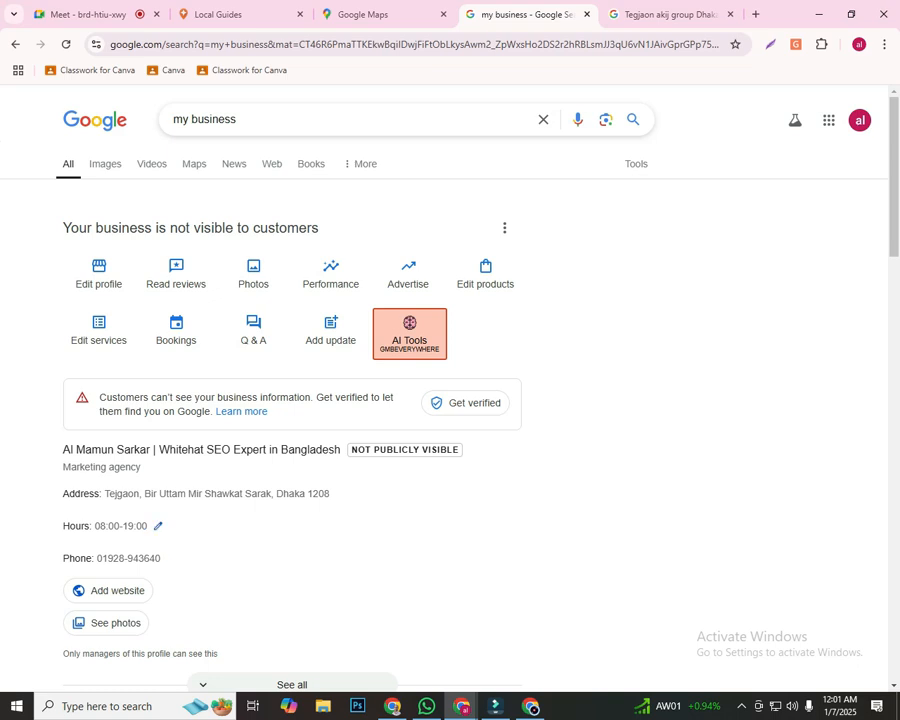
pyautogui.scroll(-6, 290, 568)
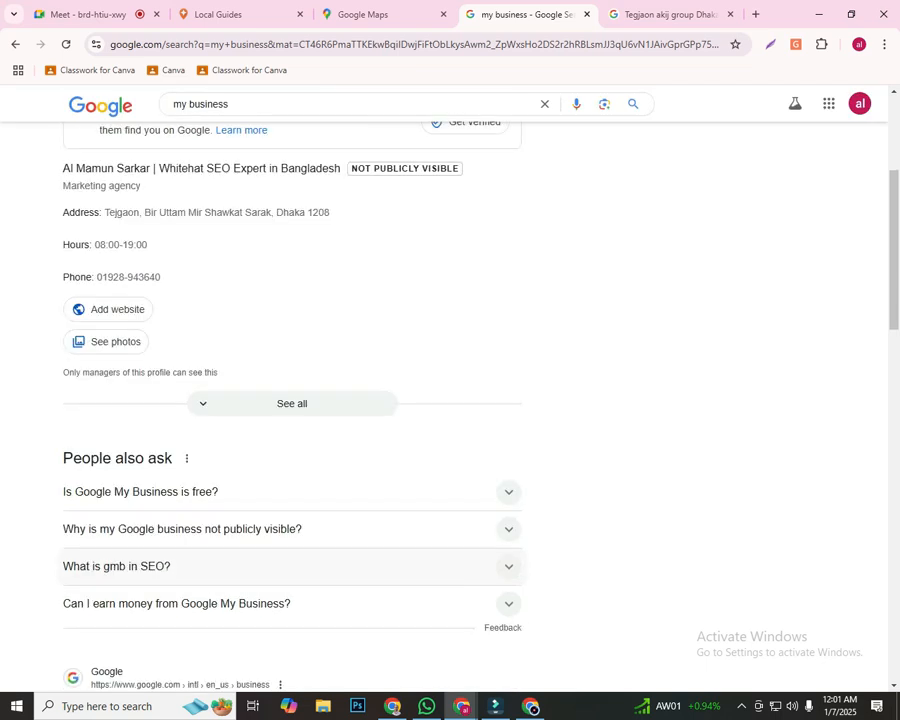
pyautogui.scroll(6, 290, 568)
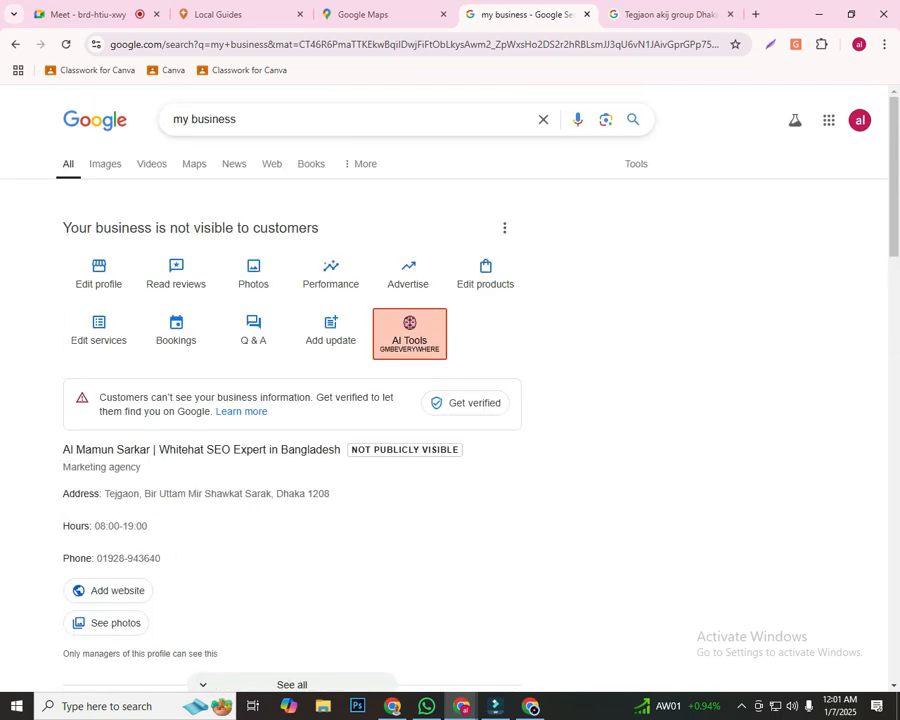
# Capture the business profile page, outline the whole profile section with two nested red rectangles, and discard the capture
pyautogui.moveTo(495, 706)
pyautogui.press('Print')
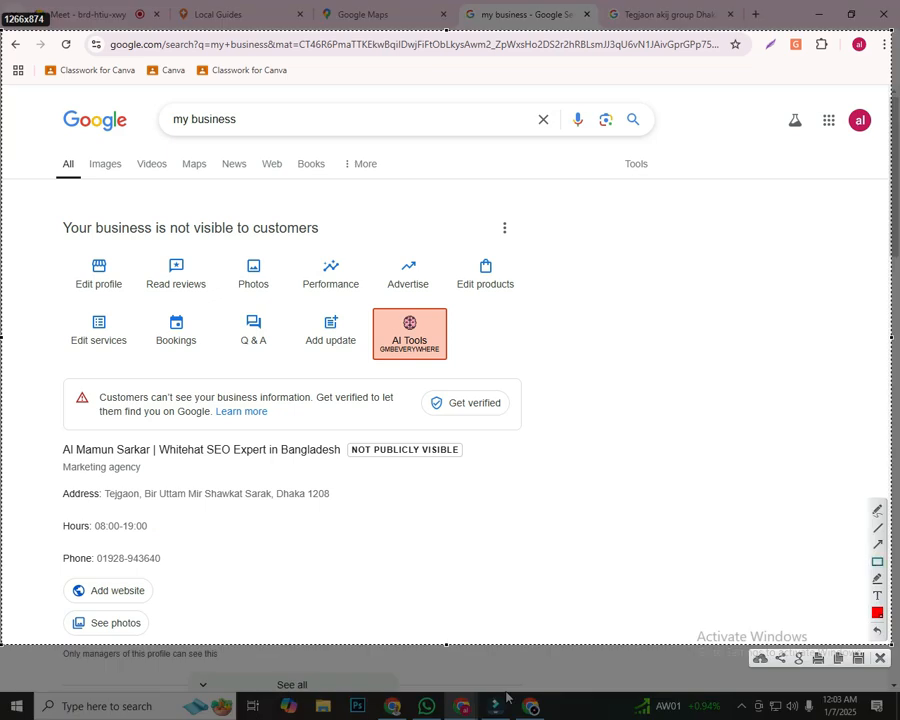
pyautogui.moveTo(25, 193)
pyautogui.mouseDown()
pyautogui.moveTo(541, 394)
pyautogui.moveTo(615, 496)
pyautogui.moveTo(694, 580)
pyautogui.moveTo(726, 638)
pyautogui.mouseUp()
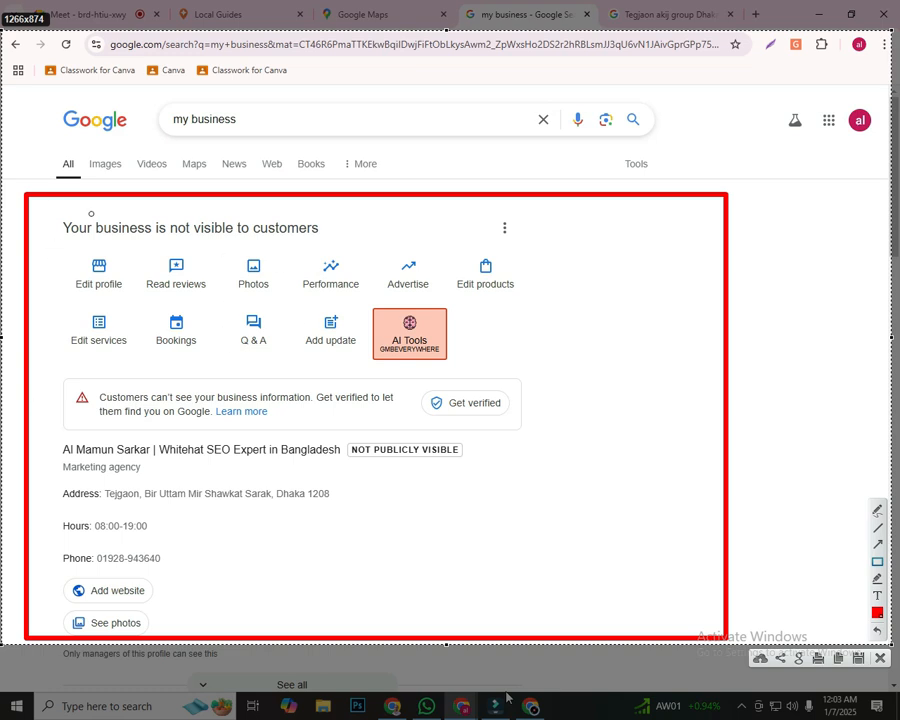
pyautogui.moveTo(51, 240)
pyautogui.mouseDown()
pyautogui.moveTo(235, 538)
pyautogui.moveTo(623, 596)
pyautogui.moveTo(647, 613)
pyautogui.moveTo(647, 599)
pyautogui.moveTo(663, 611)
pyautogui.mouseUp()
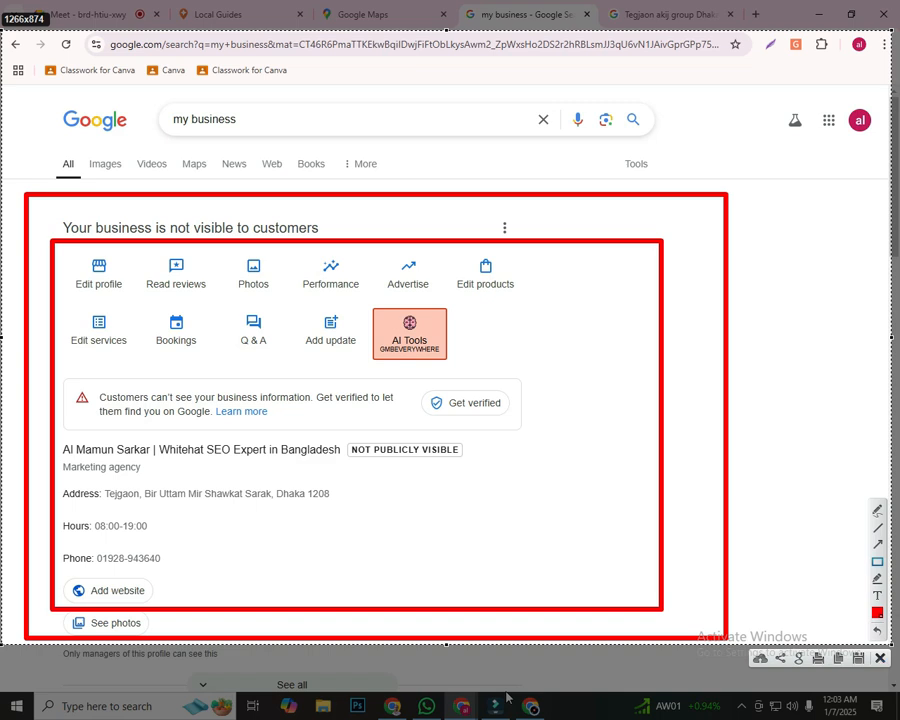
pyautogui.click(880, 658)
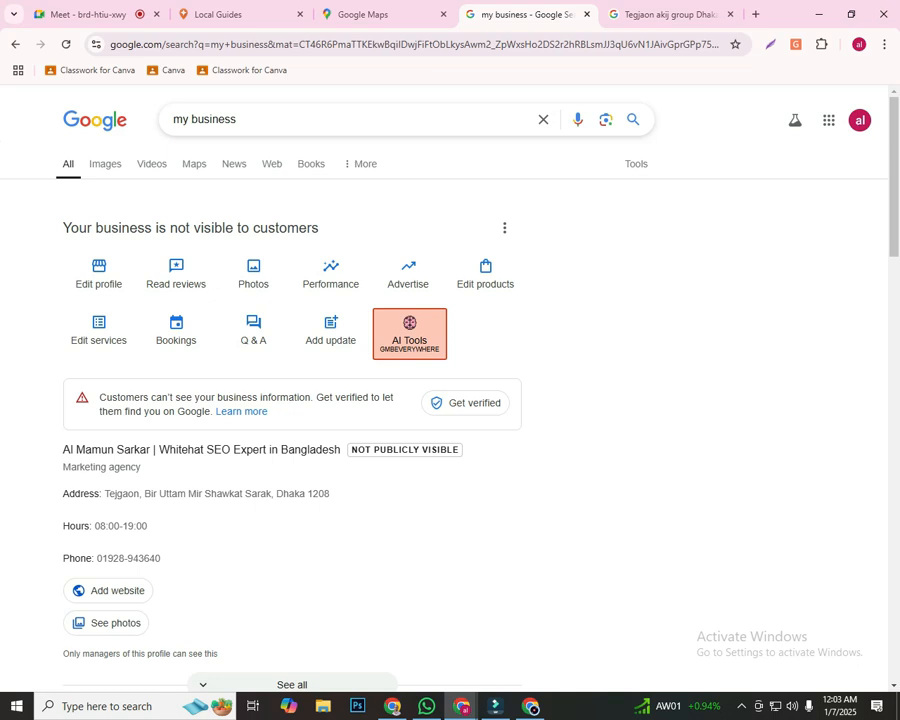
# Outline the profile overview, address and hours, and the area above the phone line in a new screen capture, and discard it
pyautogui.press('Print')
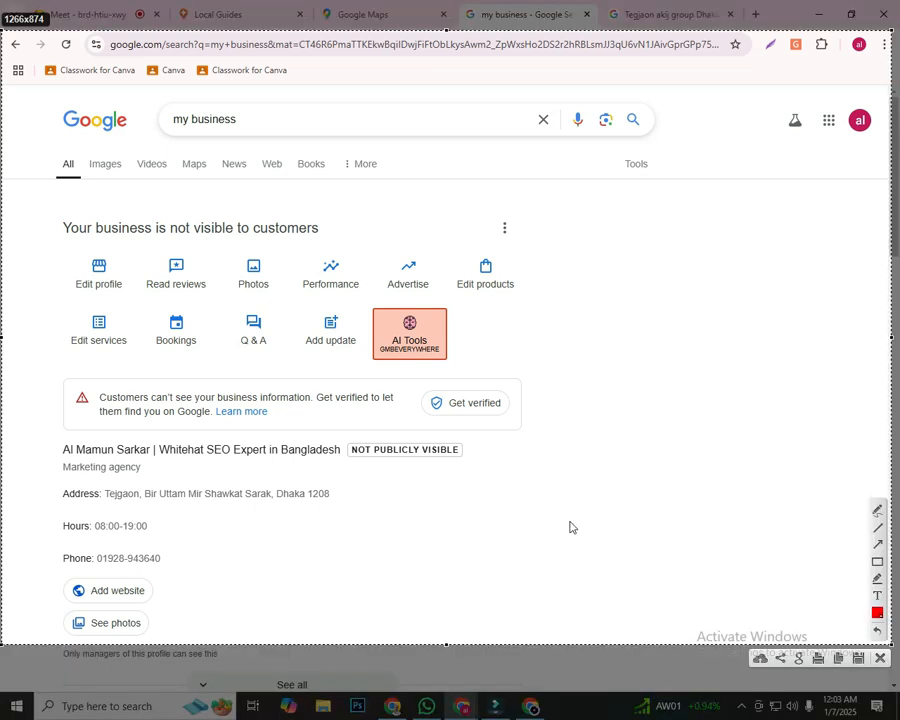
pyautogui.moveTo(56, 194)
pyautogui.mouseDown()
pyautogui.moveTo(104, 206)
pyautogui.moveTo(754, 549)
pyautogui.mouseUp()
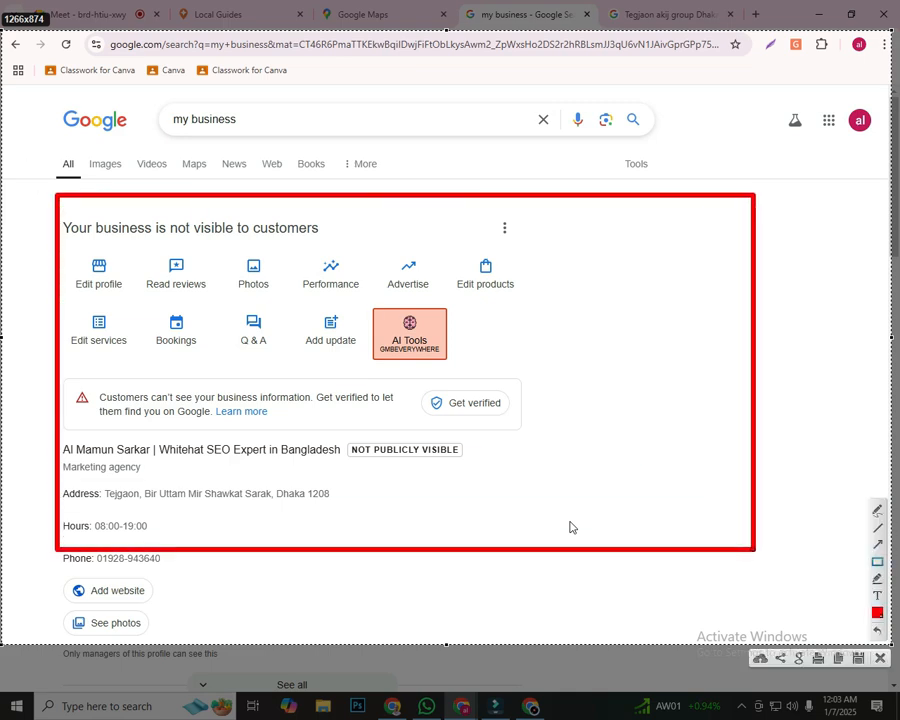
pyautogui.moveTo(54, 510); pyautogui.dragTo(214, 543)
pyautogui.moveTo(47, 540); pyautogui.dragTo(217, 553)
pyautogui.moveTo(50, 467); pyautogui.dragTo(570, 527)
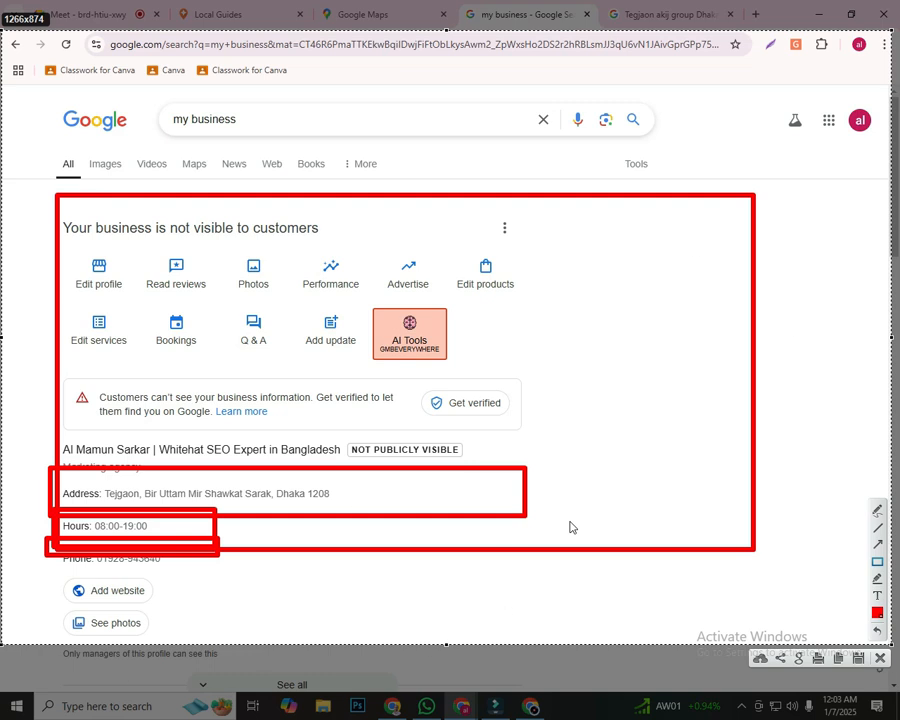
pyautogui.press('Escape')
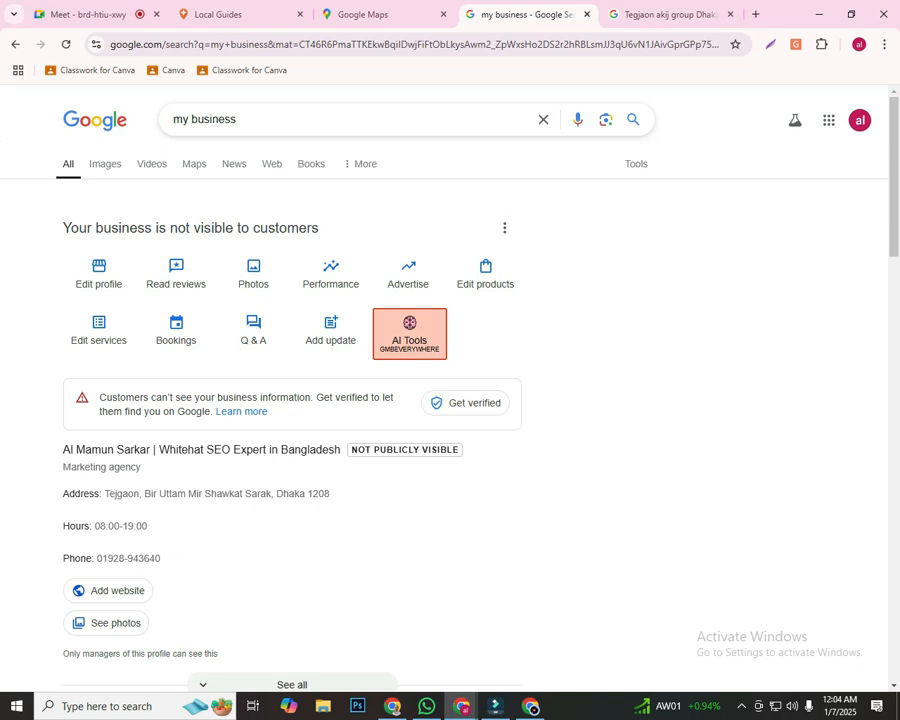
# Bring up the screen recorder's control bar from the hidden background programs
pyautogui.moveTo(530, 706)
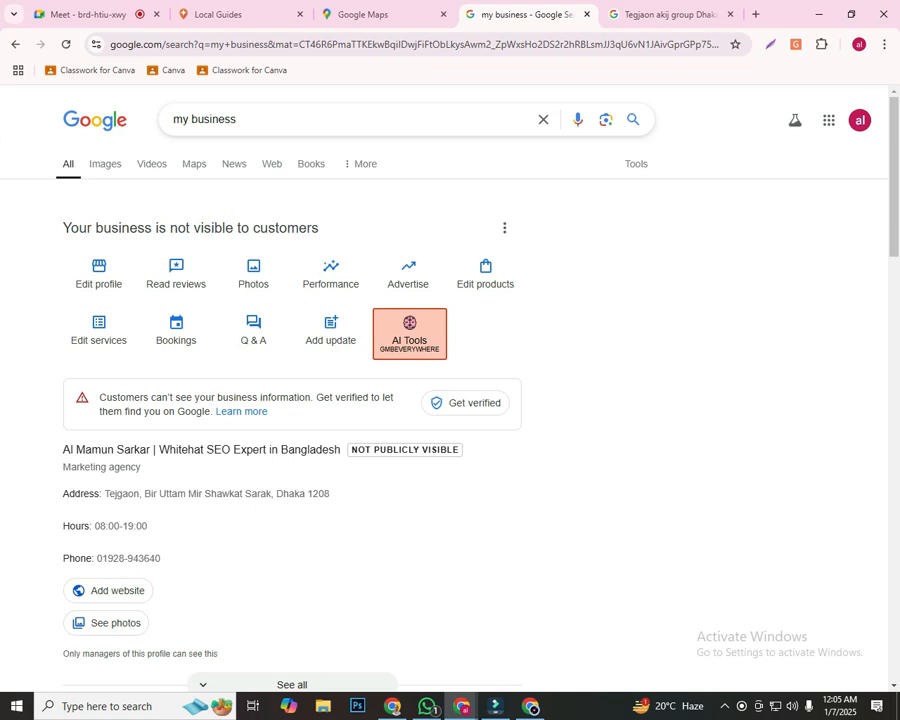
pyautogui.click(725, 706)
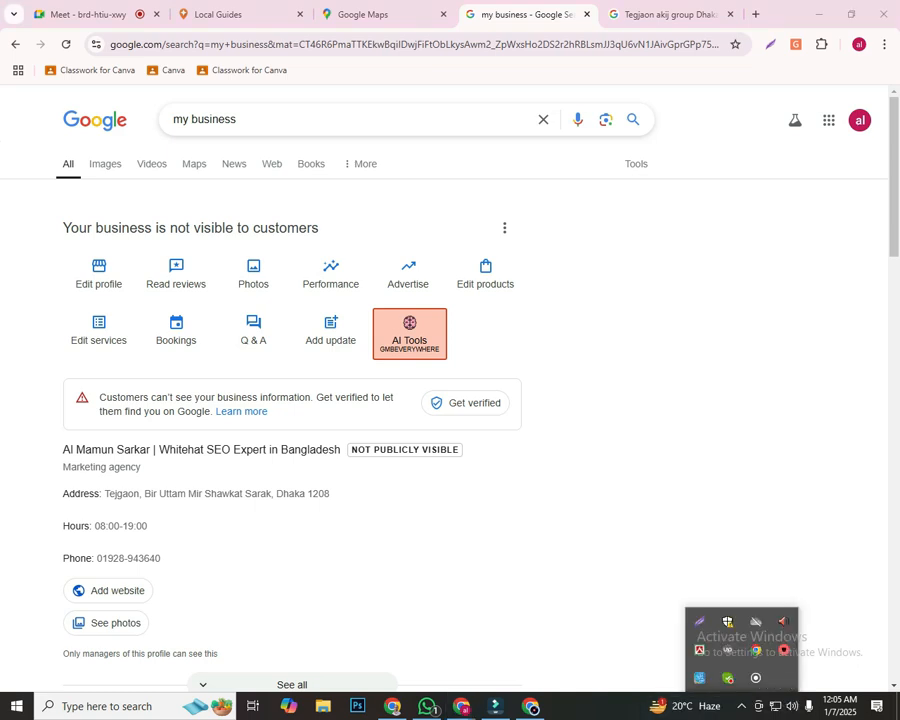
pyautogui.click(756, 678)
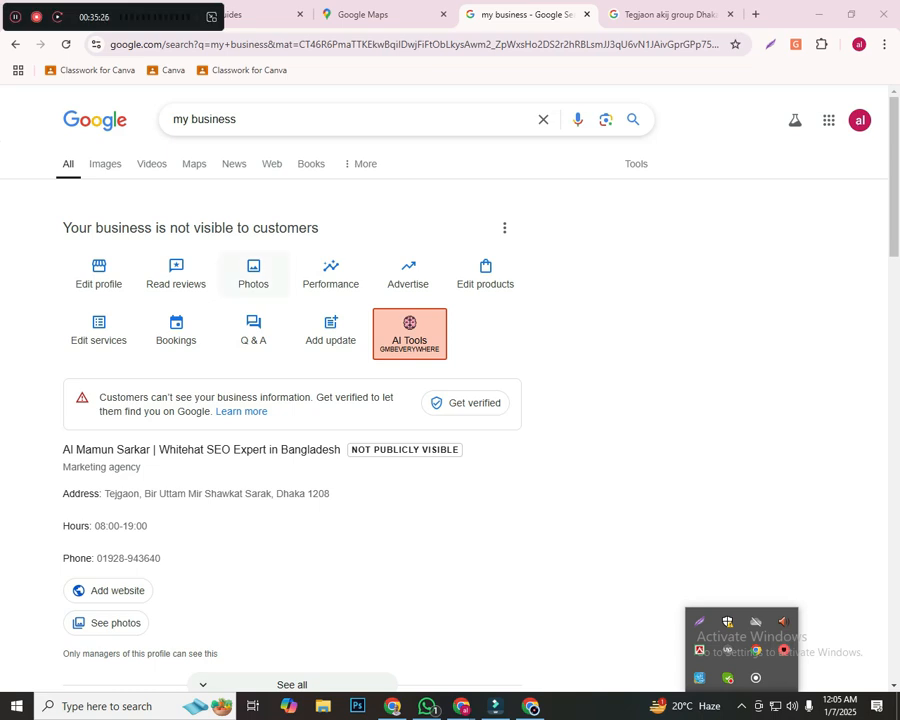